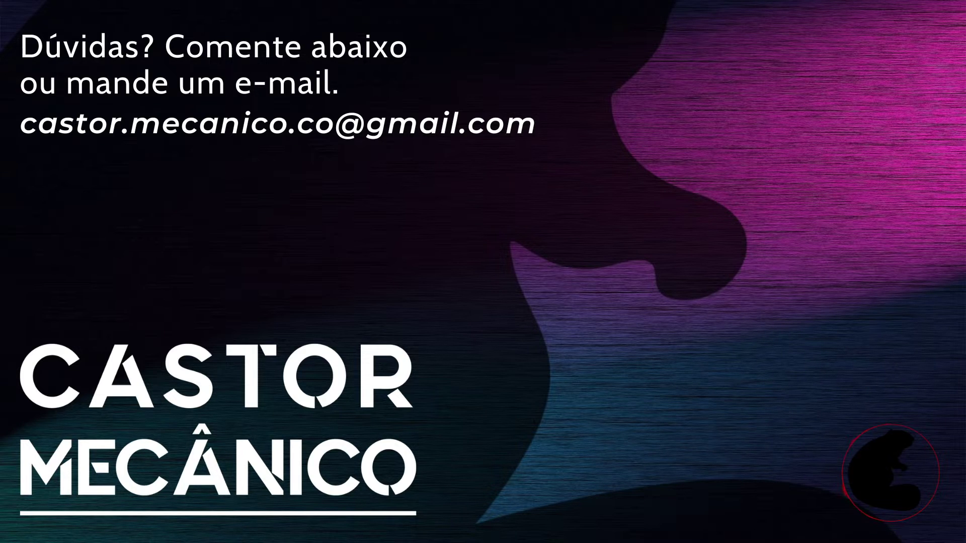
Step: Bring the running SOLIDWORKS window to the front from the taskbar
{"action": "mouse_move", "coordinate": [458, 533]}
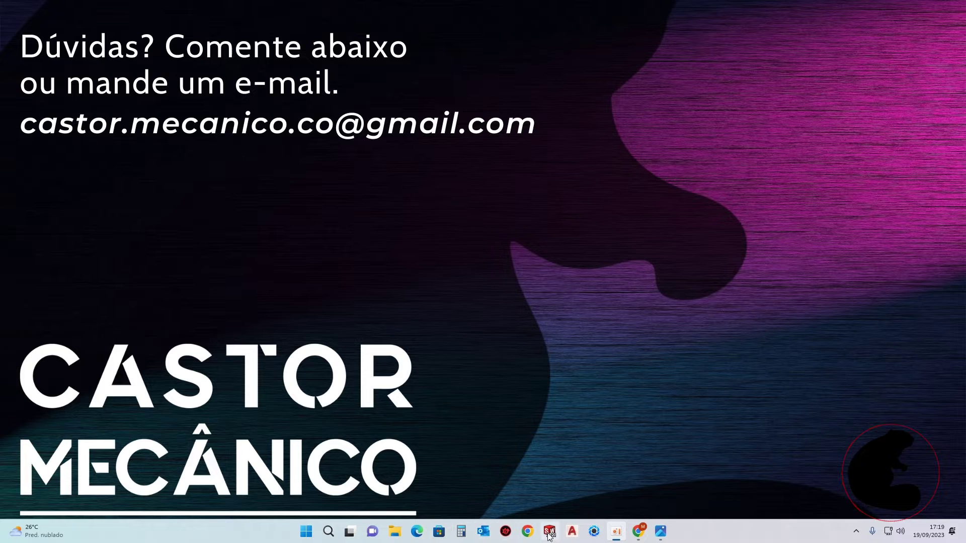
{"action": "left_click", "coordinate": [550, 534]}
Step: Create a new Peça (Part) document, Peça2, and restore its SOLIDWORKS window
{"action": "left_click", "coordinate": [213, 8]}
{"action": "left_click", "coordinate": [217, 22]}
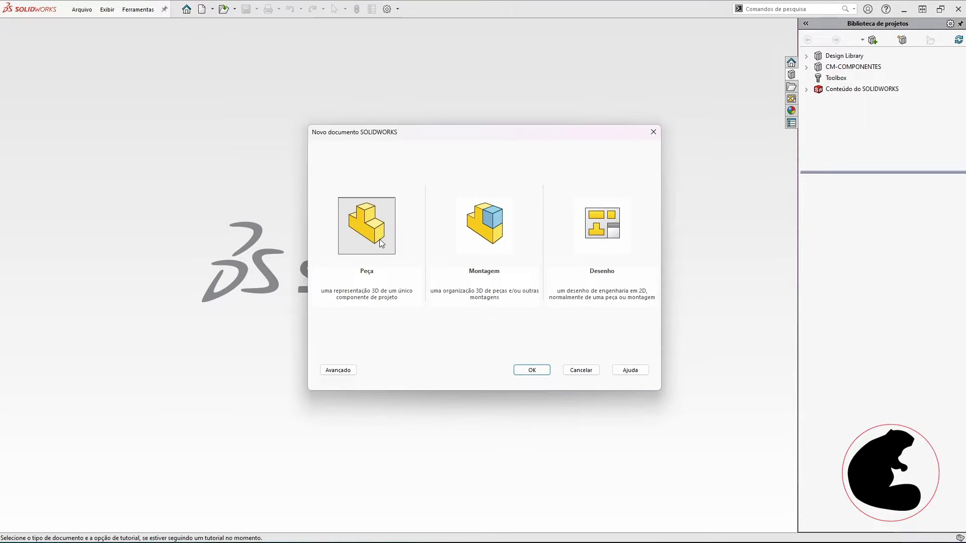
{"action": "left_click", "coordinate": [532, 370]}
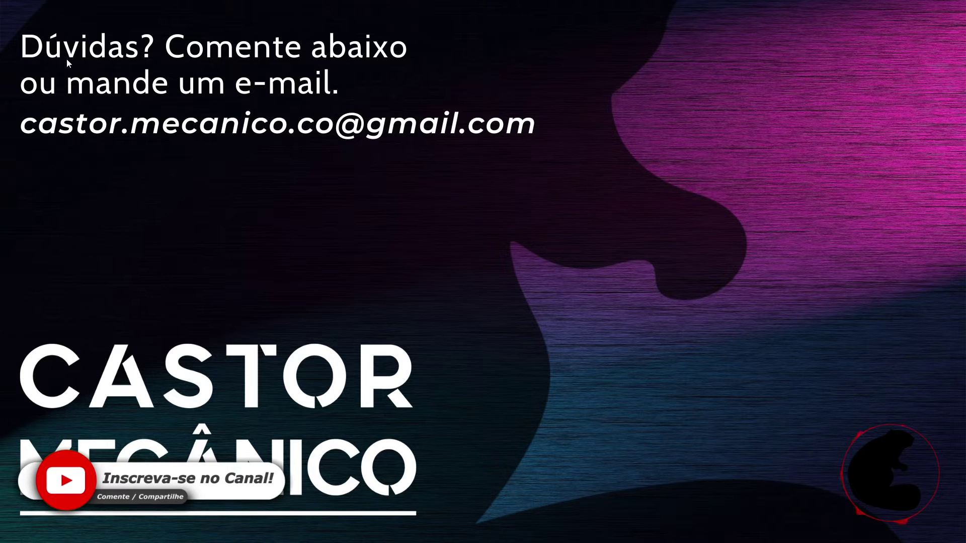
{"action": "mouse_move", "coordinate": [544, 542]}
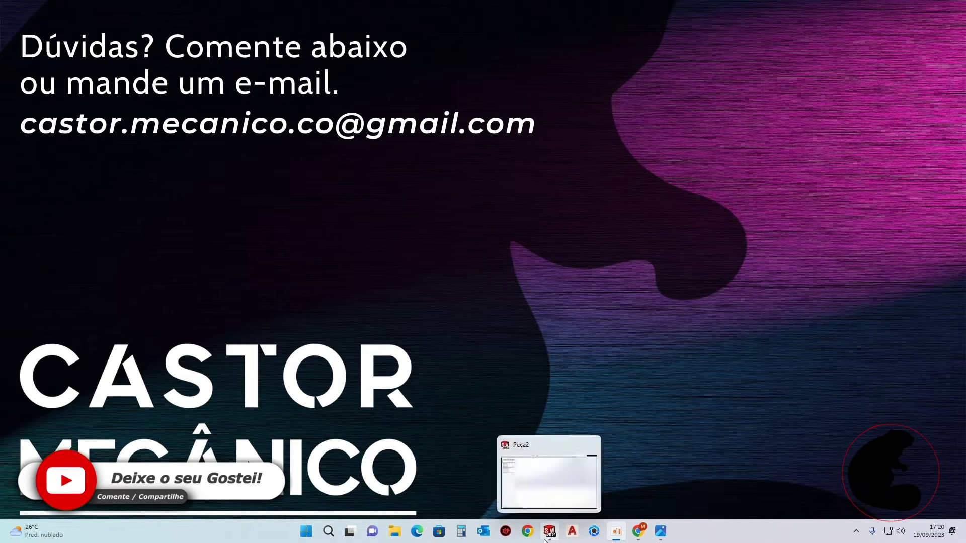
{"action": "left_click", "coordinate": [545, 539]}
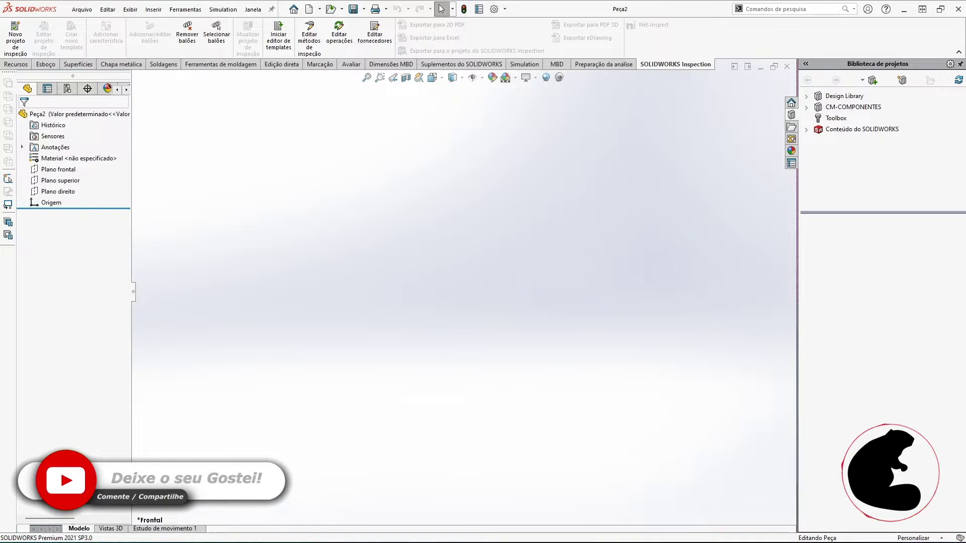
Step: Maximize the photo viewer showing the A-5 oil seal cross-section drawing
{"action": "left_click_drag", "start_coordinate": [365, 168], "coordinate": [466, 3]}
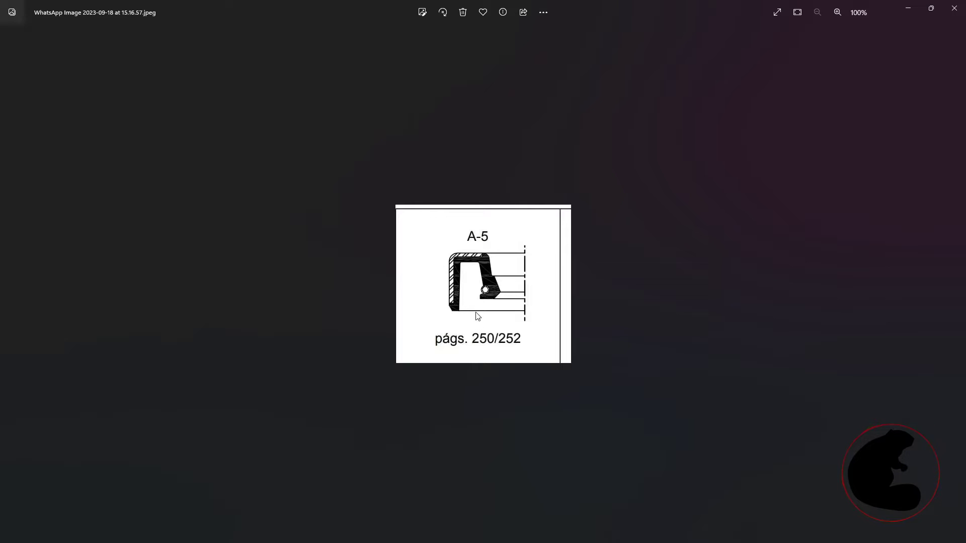
Step: Minimize the seal drawing to reveal the Magalu Arca 5885 BY seal listing
{"action": "left_click", "coordinate": [908, 8]}
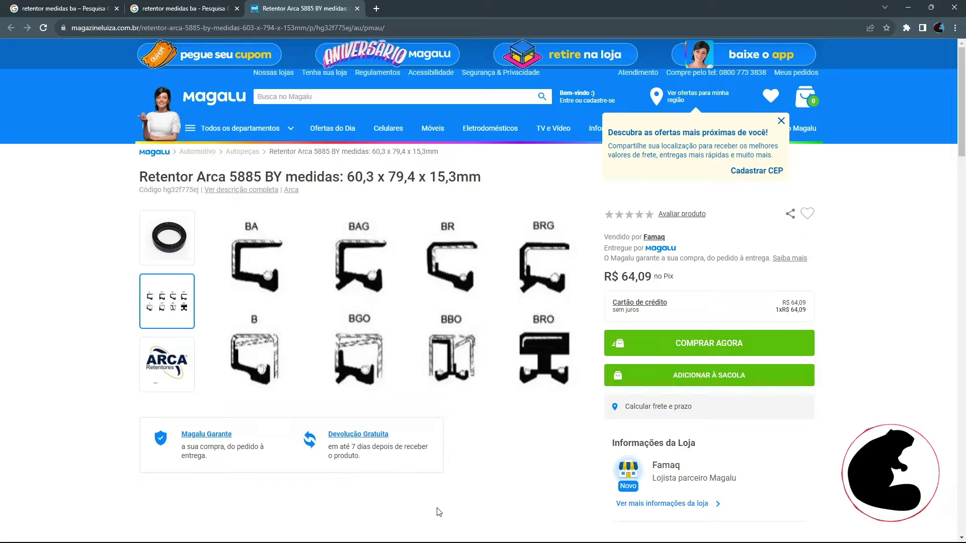
Step: View the Google image results for 'retentor medidas ba' seal dimensions
{"action": "left_click", "coordinate": [198, 9]}
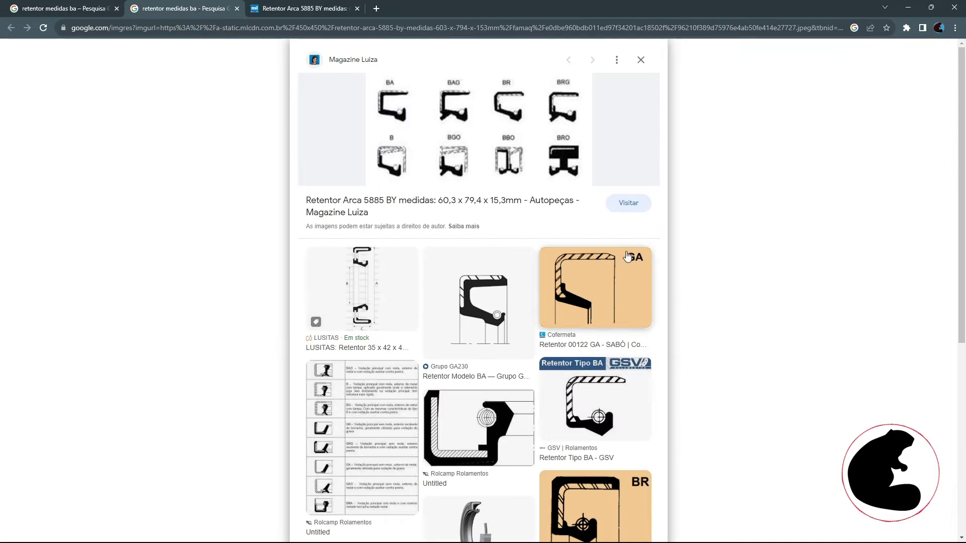
{"action": "left_click", "coordinate": [60, 12]}
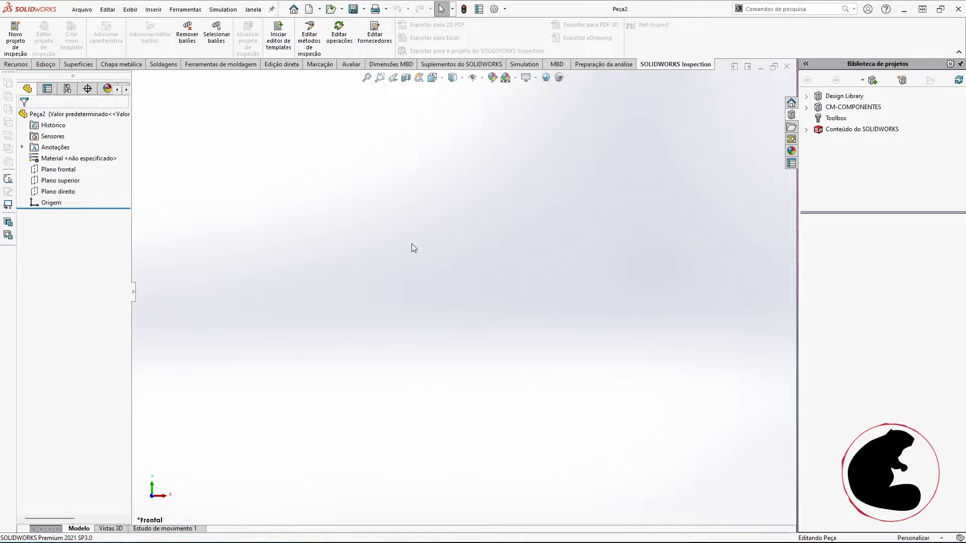
Step: Start sketch Esboço1 on Plano superior, the top plane of Peça2
{"action": "left_click", "coordinate": [75, 171]}
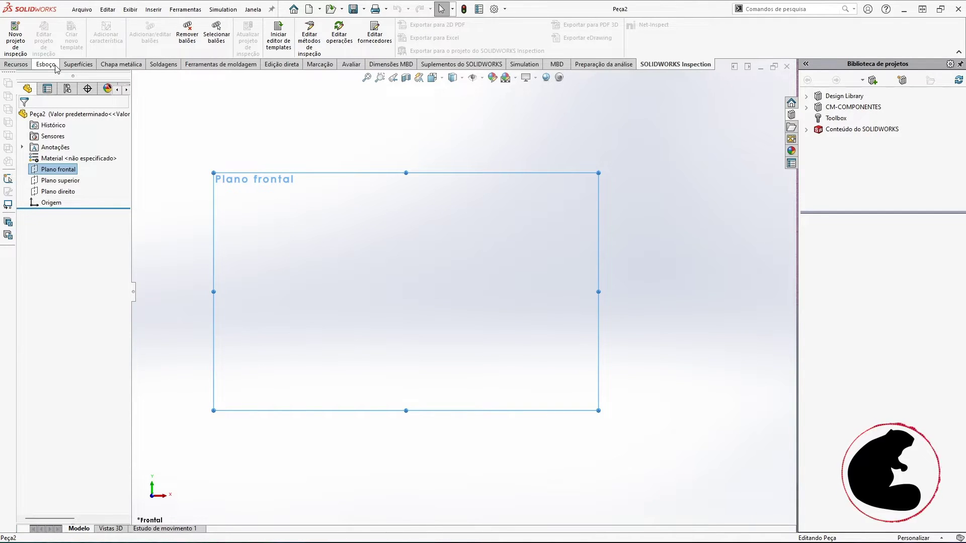
{"action": "left_click", "coordinate": [176, 172]}
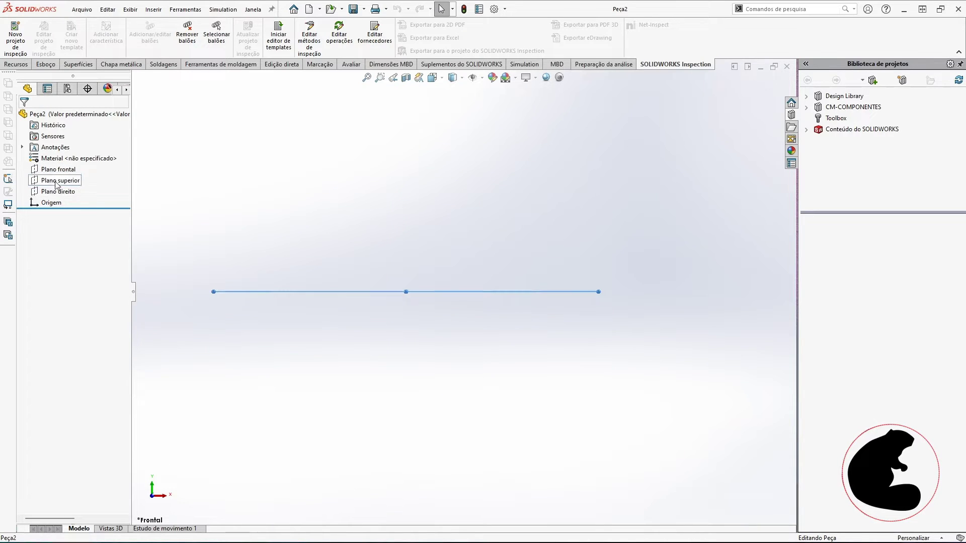
{"action": "left_click", "coordinate": [55, 180]}
{"action": "left_click", "coordinate": [46, 64]}
{"action": "left_click", "coordinate": [6, 42]}
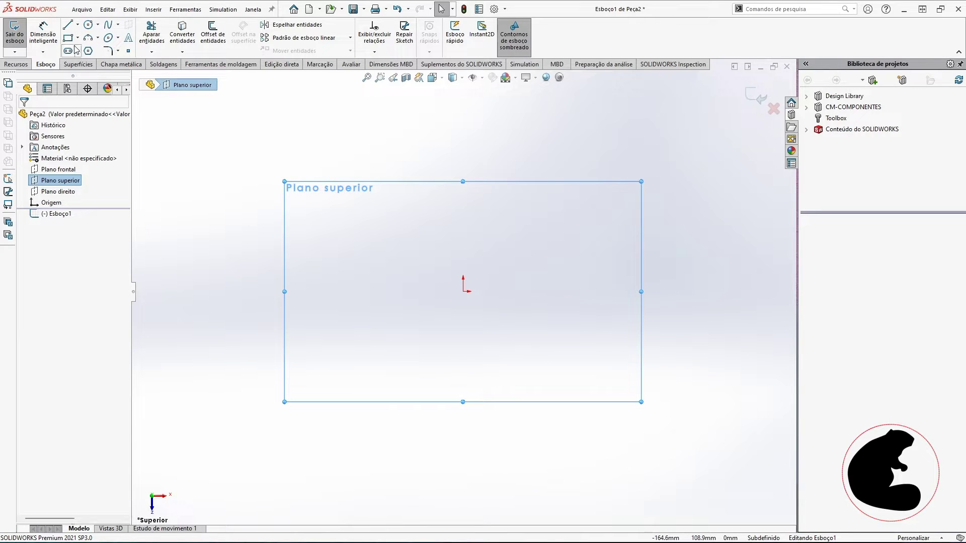
Step: Sketch two concentric circles at the origin dimensioned Ø70 and Ø50 mm
{"action": "left_click", "coordinate": [88, 24]}
{"action": "mouse_move", "coordinate": [463, 292]}
{"action": "left_mouse_down"}
{"action": "mouse_move", "coordinate": [397, 250]}
{"action": "mouse_move", "coordinate": [324, 177]}
{"action": "mouse_move", "coordinate": [351, 180]}
{"action": "left_mouse_up"}
{"action": "left_click_drag", "start_coordinate": [463, 291], "coordinate": [383, 206]}
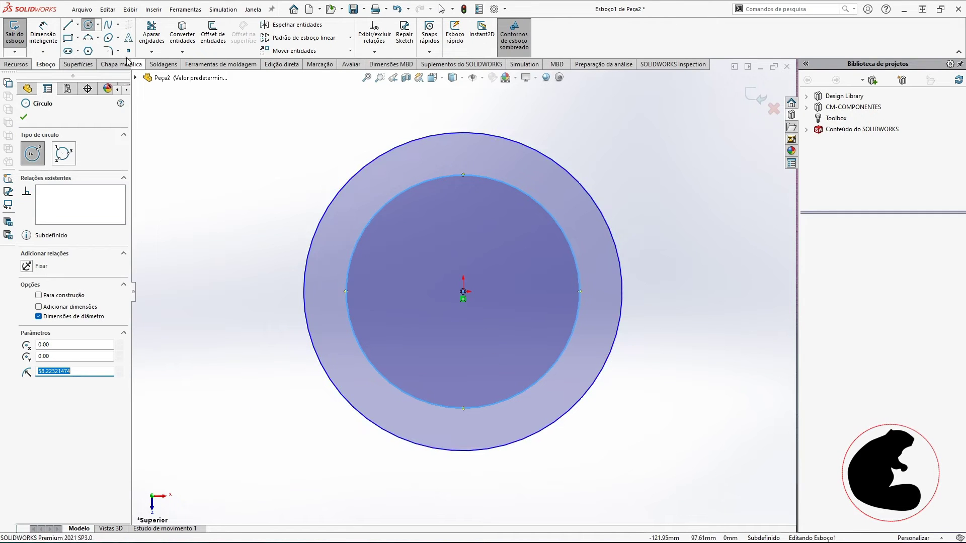
{"action": "left_click", "coordinate": [43, 31]}
{"action": "left_click", "coordinate": [595, 204]}
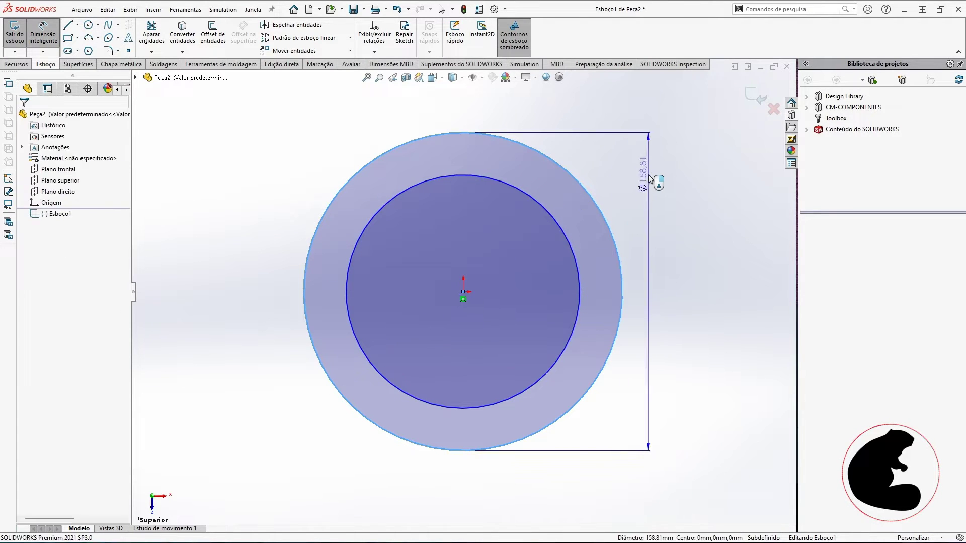
{"action": "left_click", "coordinate": [648, 179]}
{"action": "type", "text": "70"}
{"action": "key", "text": "Return"}
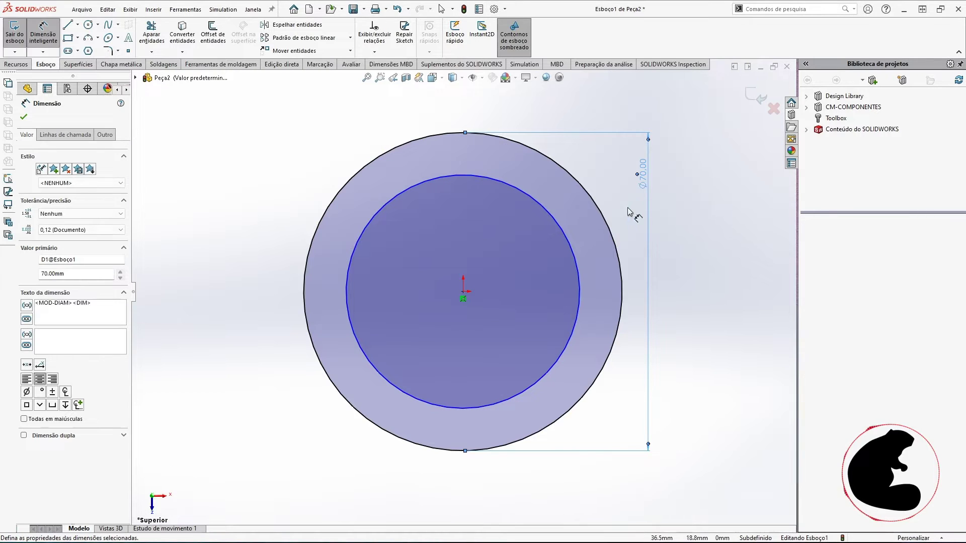
{"action": "left_click", "coordinate": [565, 230]}
{"action": "left_click", "coordinate": [696, 257]}
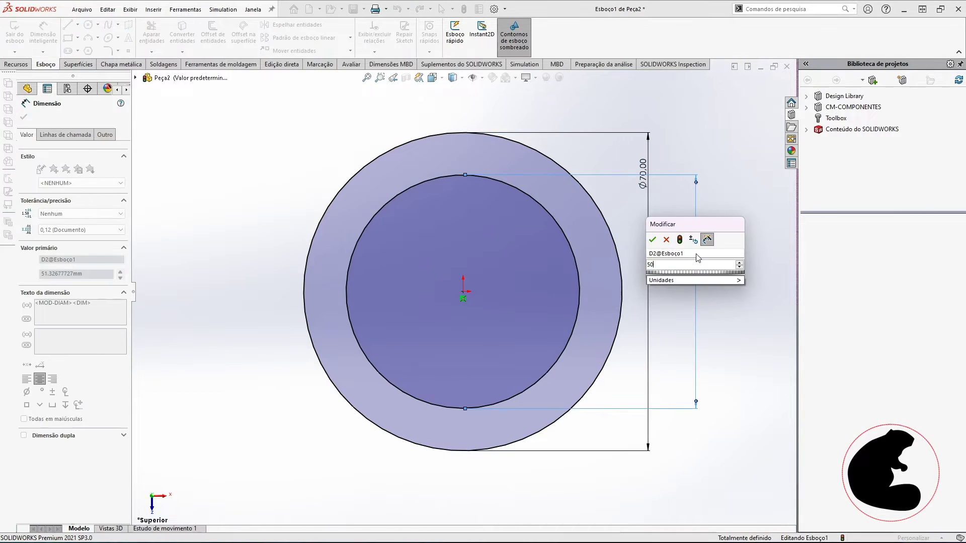
{"action": "type", "text": "50"}
{"action": "key", "text": "Return"}
Step: Extrude the ring sketch 9 mm as Ressalto-extrusão1
{"action": "left_click", "coordinate": [22, 69]}
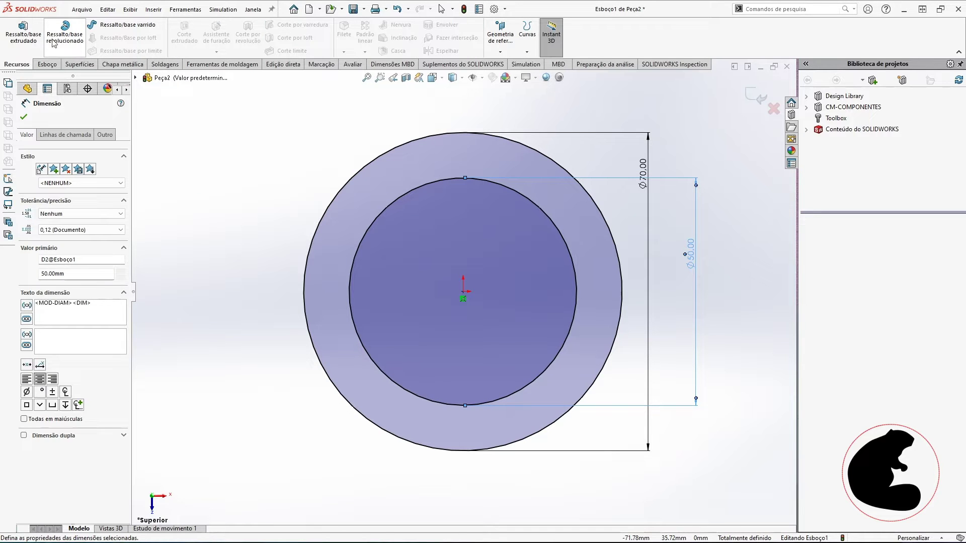
{"action": "left_click", "coordinate": [23, 31]}
{"action": "type", "text": "9"}
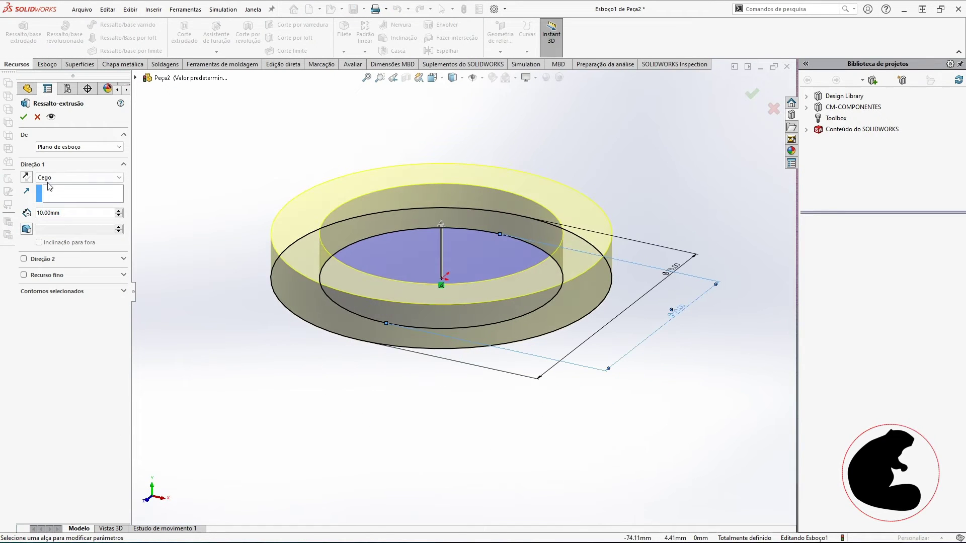
{"action": "key", "text": "Return"}
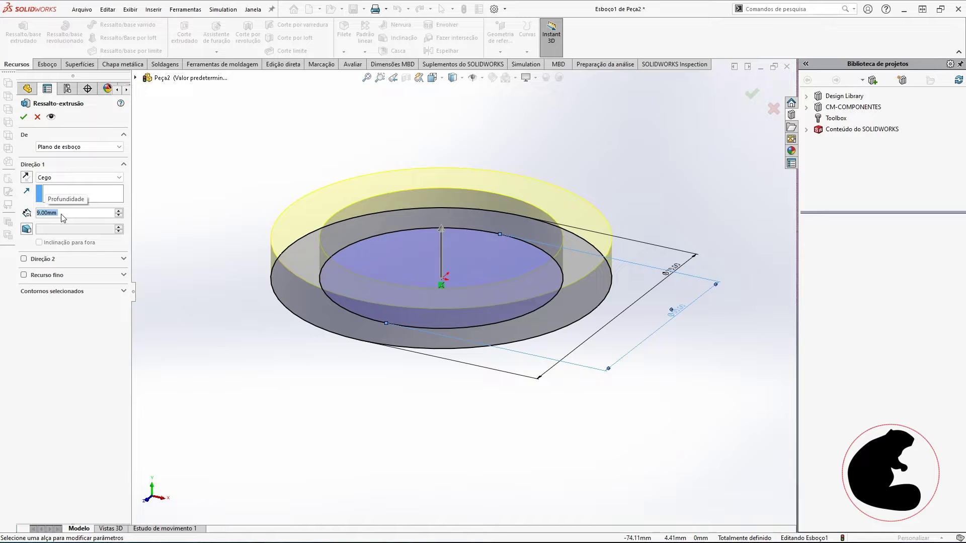
{"action": "left_click", "coordinate": [24, 119]}
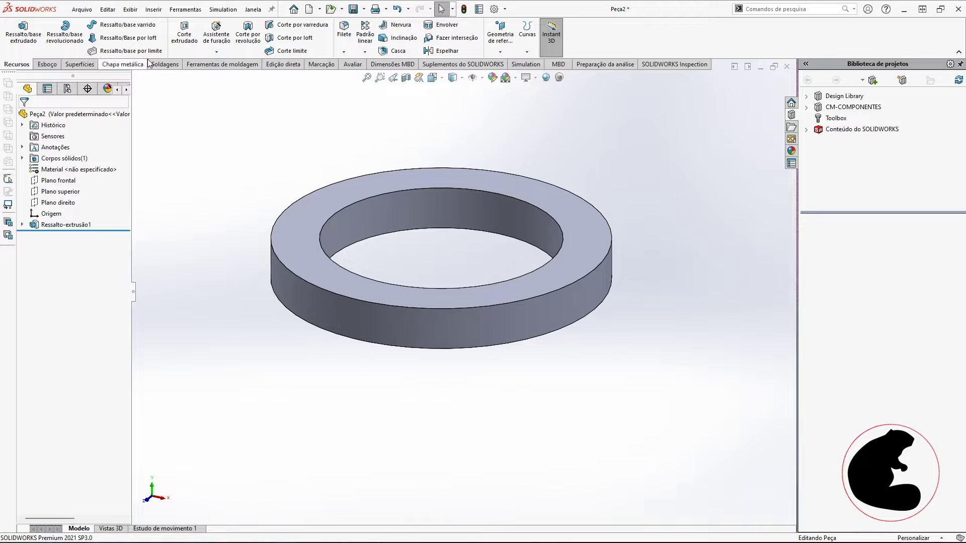
Step: Round the ring's top outer edge with a 3 mm fillet, Filete1
{"action": "left_click", "coordinate": [344, 51]}
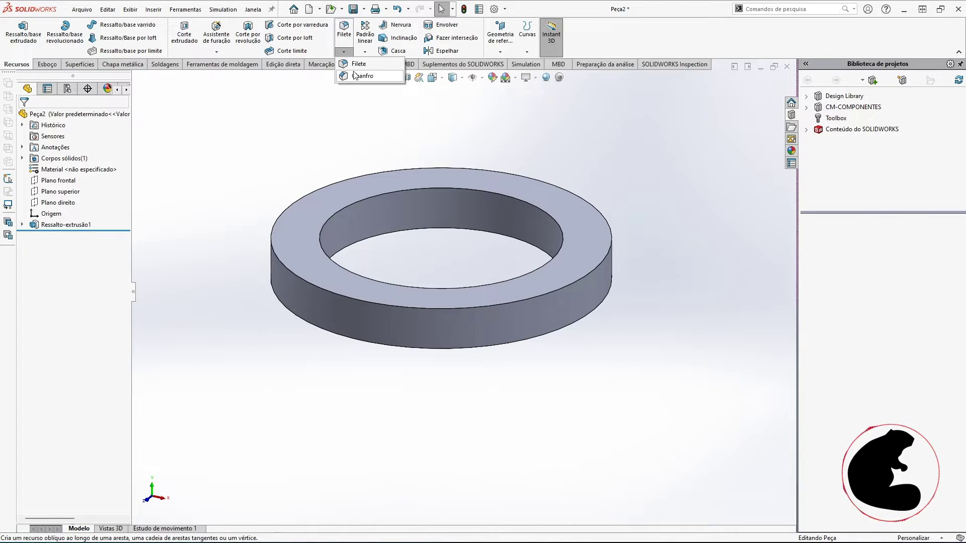
{"action": "left_click", "coordinate": [354, 65]}
{"action": "left_click", "coordinate": [273, 234]}
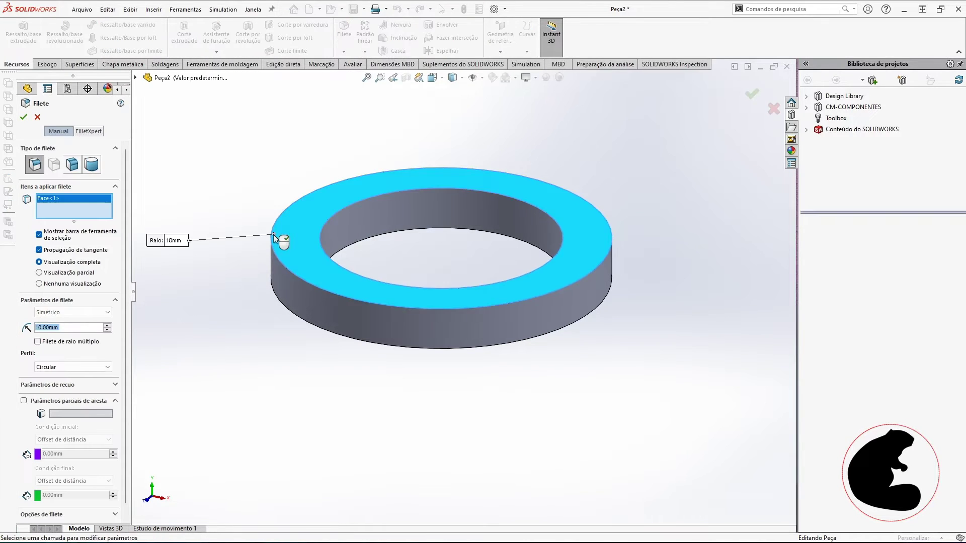
{"action": "left_click", "coordinate": [272, 239]}
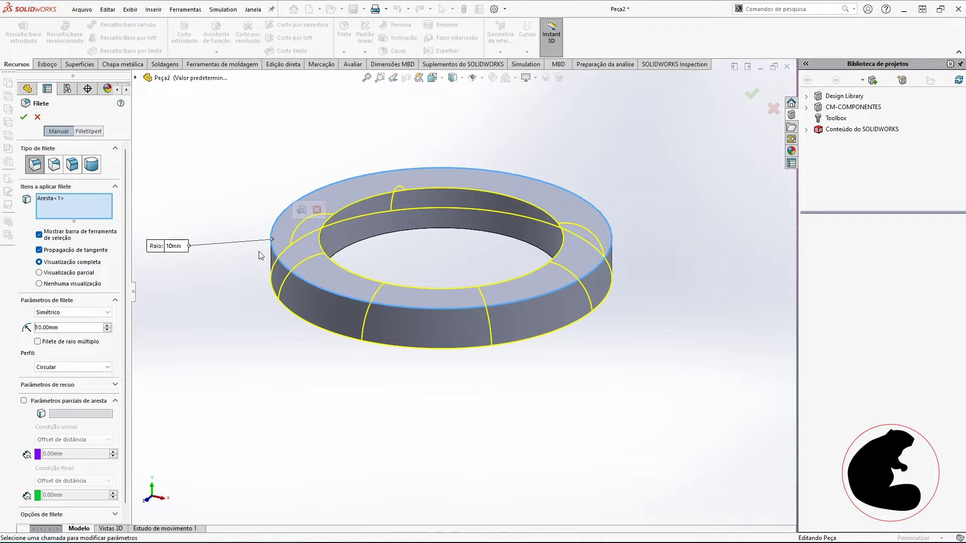
{"action": "type", "text": "3"}
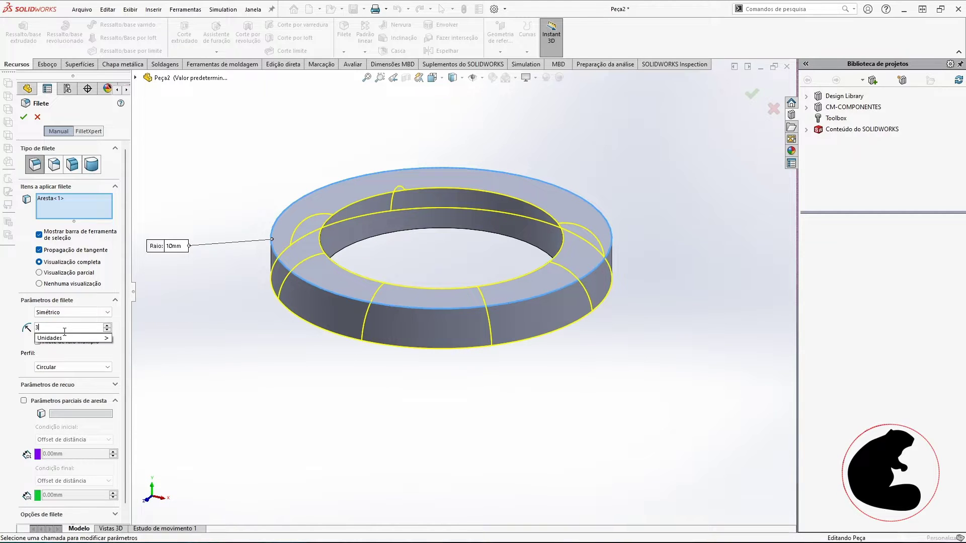
{"action": "key", "text": "Return"}
{"action": "left_click", "coordinate": [23, 117]}
{"action": "left_click", "coordinate": [425, 222]}
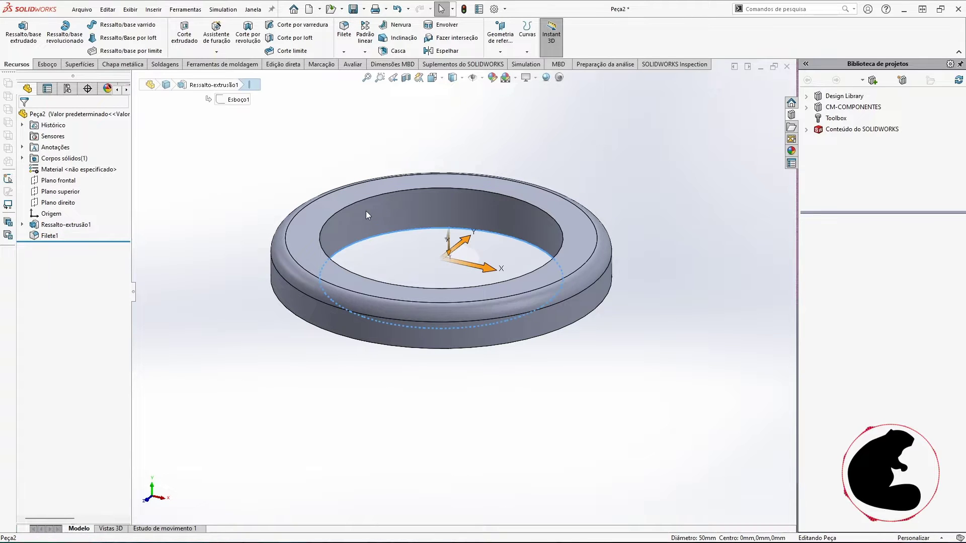
{"action": "left_click", "coordinate": [613, 193]}
{"action": "scroll", "coordinate": [325, 237], "scroll_direction": "down", "scroll_amount": 2}
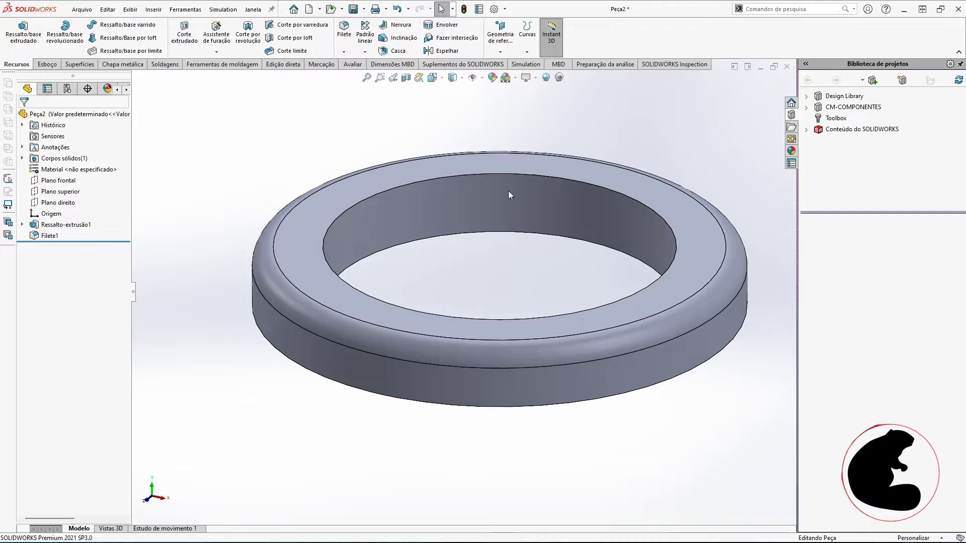
Step: Sketch a Ø54 mm circle centred on the origin on the ring's top face
{"action": "left_click", "coordinate": [467, 171]}
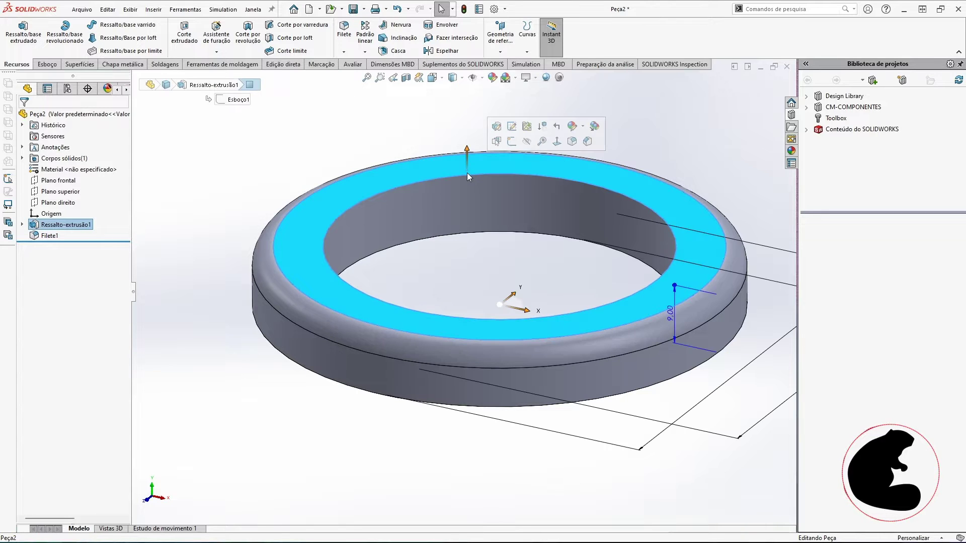
{"action": "left_click", "coordinate": [511, 142]}
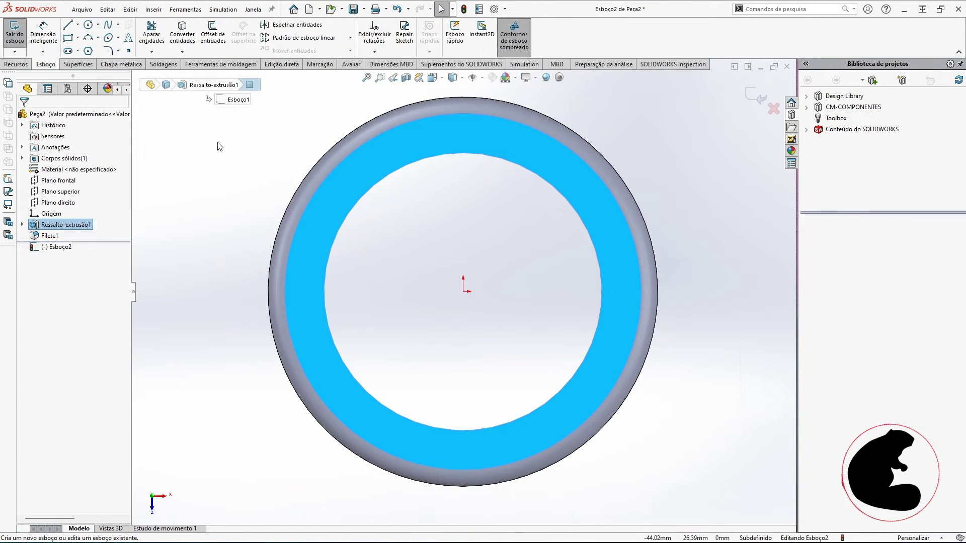
{"action": "left_click", "coordinate": [88, 24]}
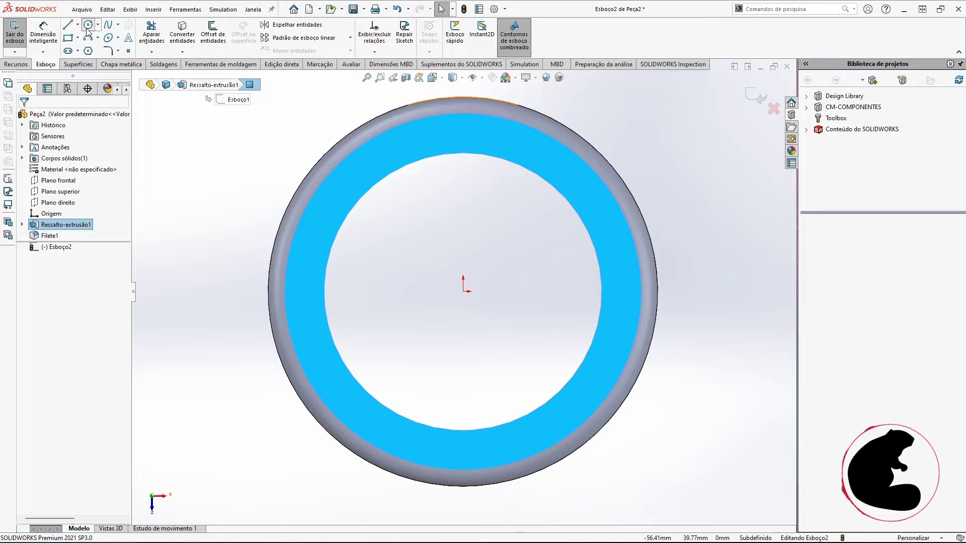
{"action": "left_click", "coordinate": [463, 290]}
{"action": "left_click", "coordinate": [397, 156]}
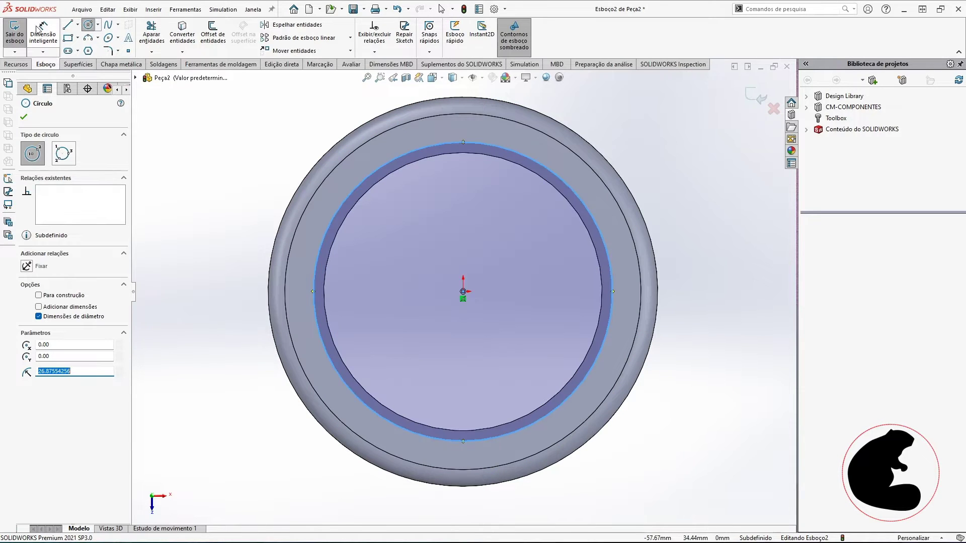
{"action": "key", "text": "Escape"}
{"action": "left_click", "coordinate": [400, 154]}
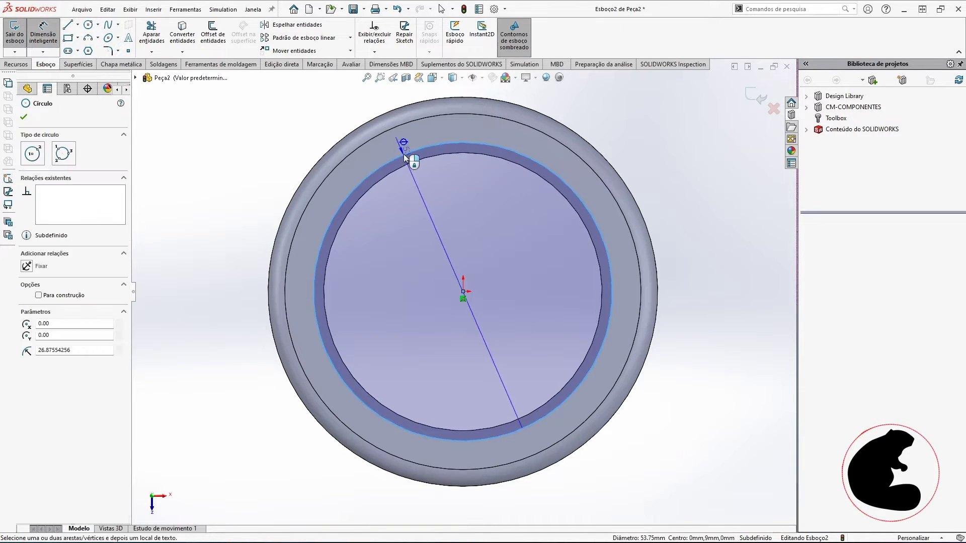
{"action": "left_click", "coordinate": [643, 147]}
{"action": "type", "text": "54"}
{"action": "left_click", "coordinate": [601, 143]}
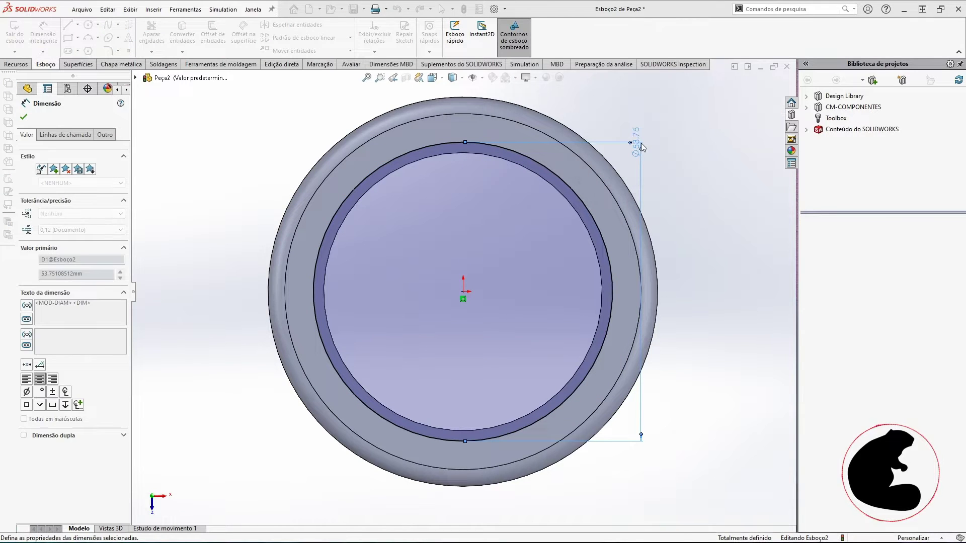
Step: Cut the Ø54 circle 4 mm deep into the ring as Corte-extrusão1
{"action": "left_click", "coordinate": [16, 64]}
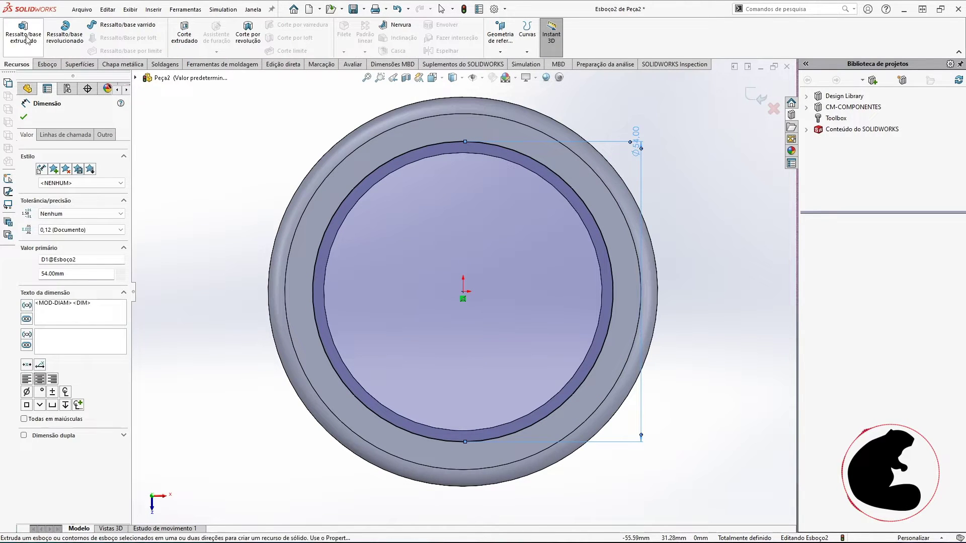
{"action": "left_click", "coordinate": [184, 33]}
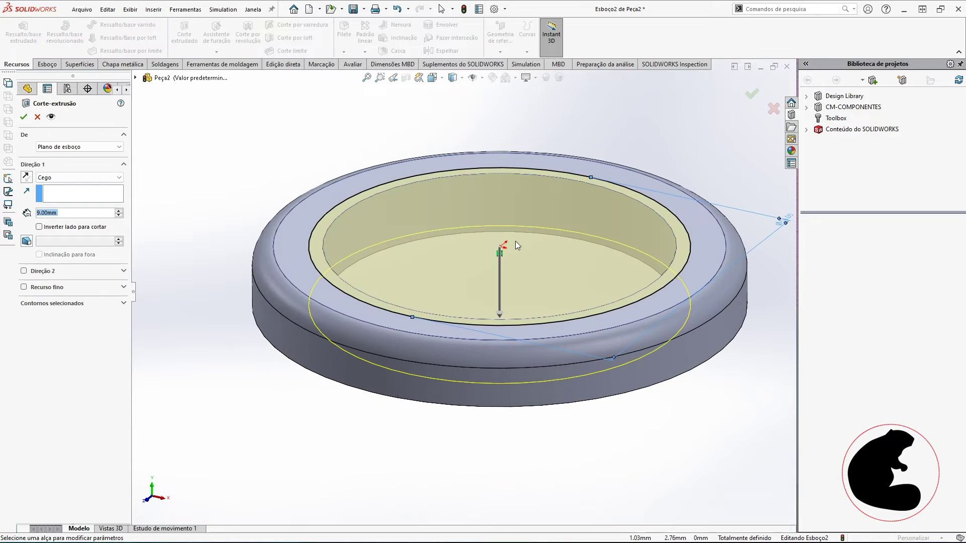
{"action": "type", "text": "4"}
{"action": "key", "text": "Return"}
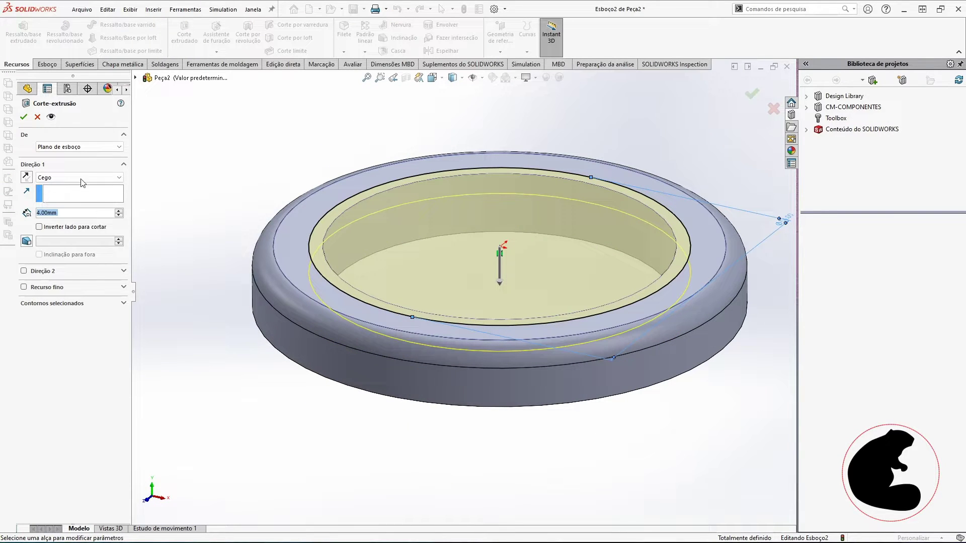
{"action": "left_click", "coordinate": [23, 117]}
{"action": "scroll", "coordinate": [621, 155], "scroll_direction": "down", "scroll_amount": 2}
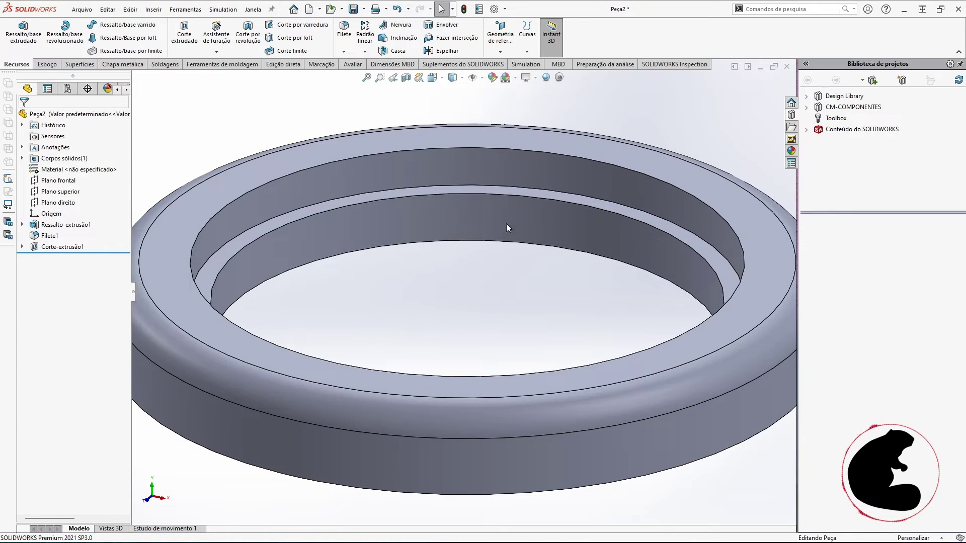
Step: Chamfer the recessed step's inner edge 2 mm at 45° as Chanfro1
{"action": "left_click", "coordinate": [344, 52]}
{"action": "left_click", "coordinate": [352, 80]}
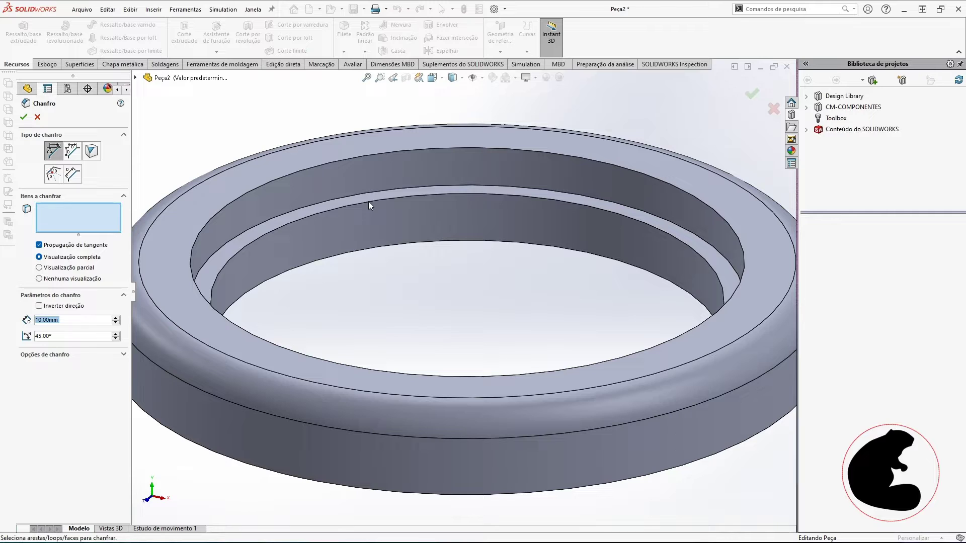
{"action": "left_click", "coordinate": [370, 201]}
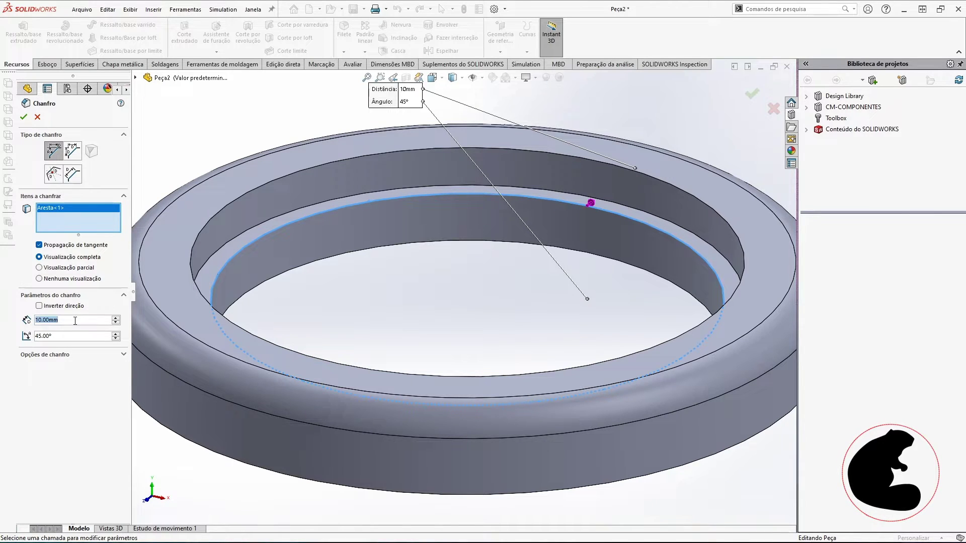
{"action": "type", "text": "3"}
{"action": "key", "text": "Return"}
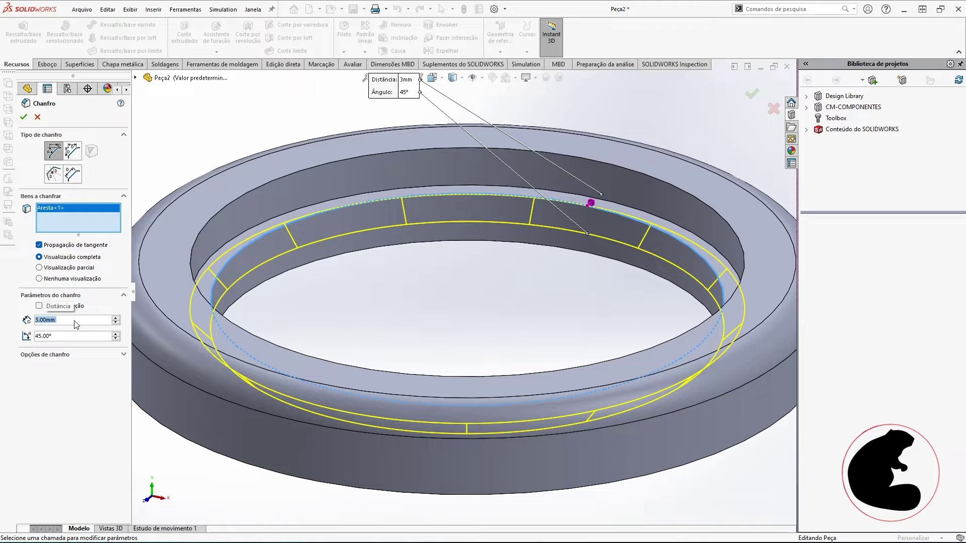
{"action": "type", "text": "2"}
{"action": "key", "text": "Return"}
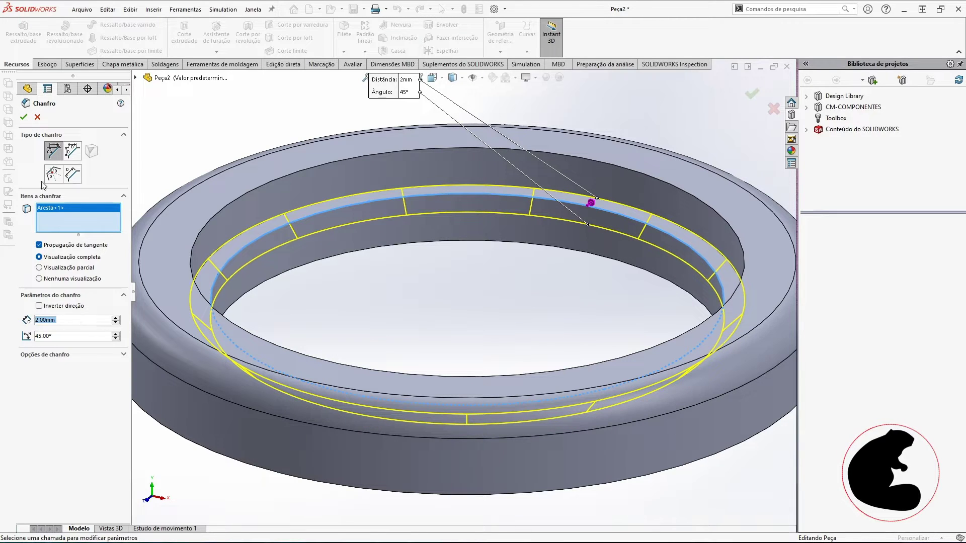
{"action": "left_click", "coordinate": [23, 116]}
Step: Orbit the ring and start a Shell feature, Casca1, from the Features commands
{"action": "scroll", "coordinate": [463, 310], "scroll_direction": "up", "scroll_amount": 2}
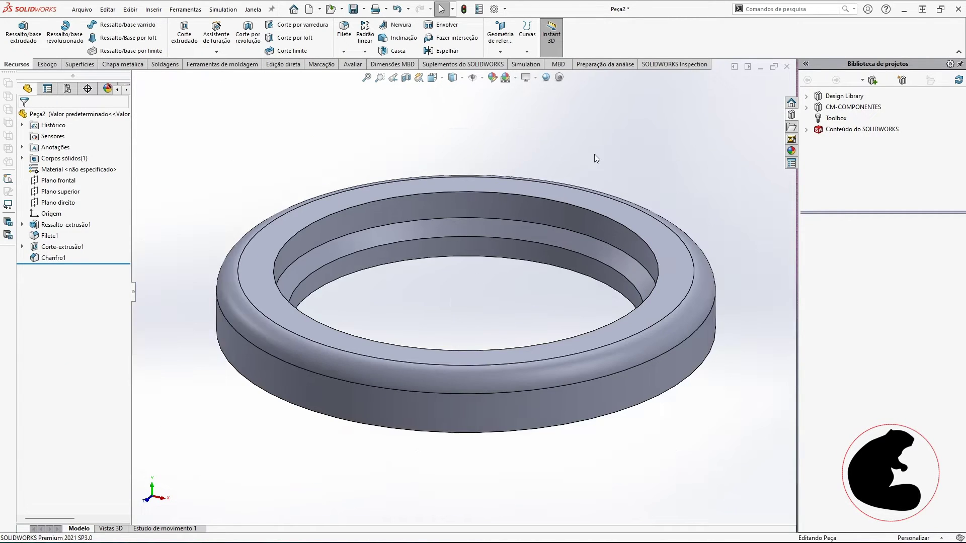
{"action": "middle_click_drag", "start_coordinate": [536, 240], "coordinate": [492, 144]}
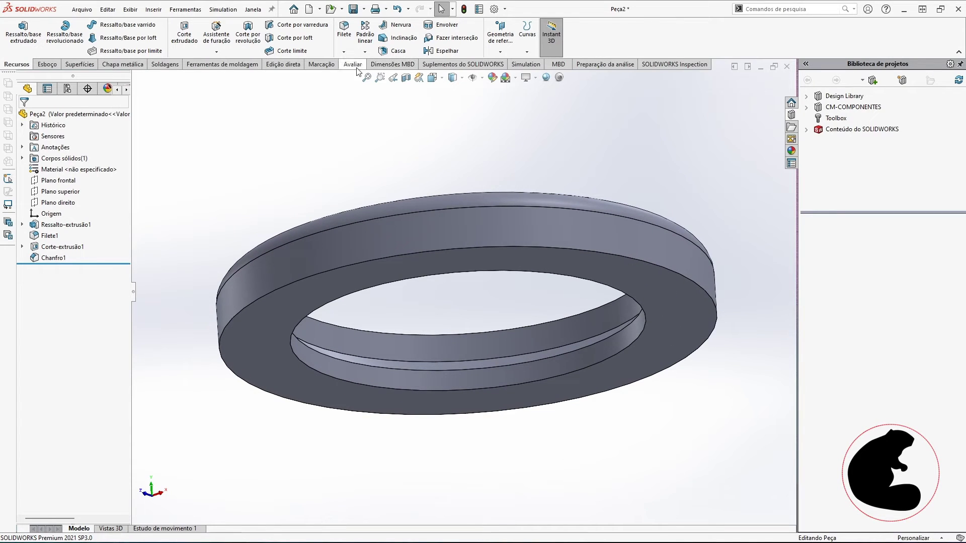
{"action": "left_click", "coordinate": [171, 67]}
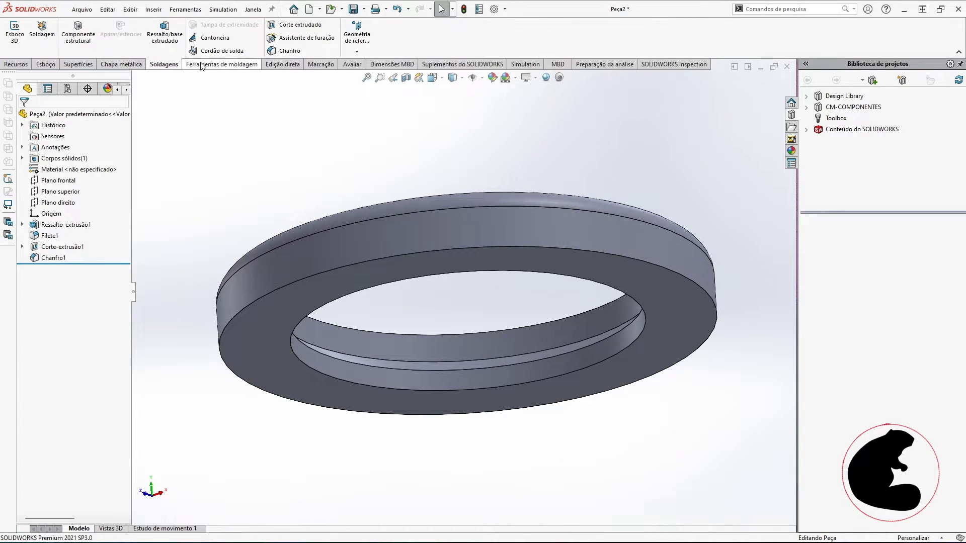
{"action": "left_click", "coordinate": [204, 64]}
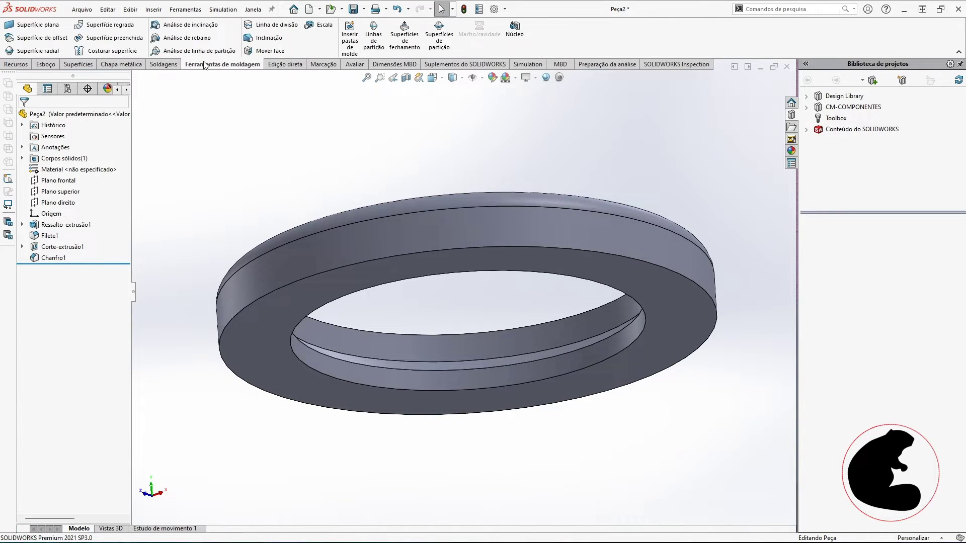
{"action": "left_click", "coordinate": [284, 64]}
{"action": "left_click", "coordinate": [16, 65]}
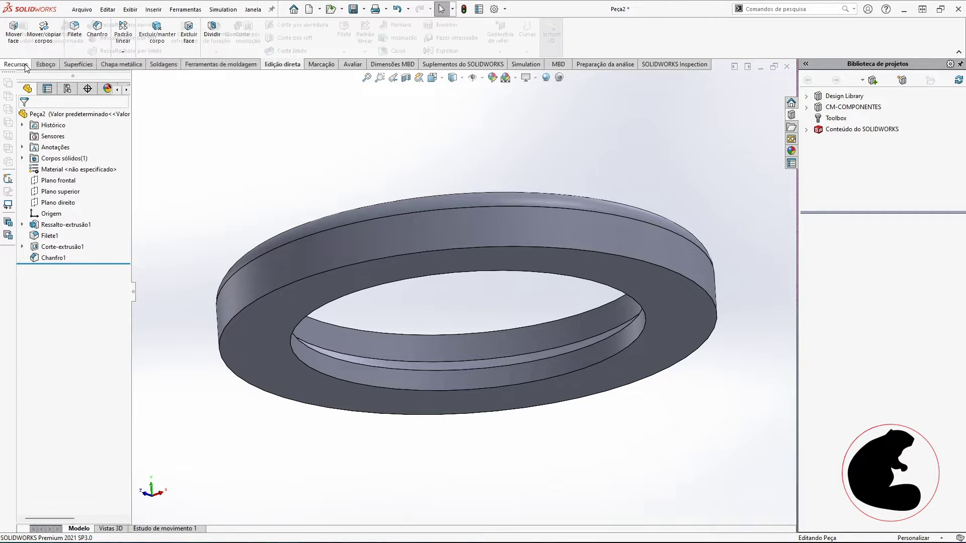
{"action": "left_click", "coordinate": [396, 52]}
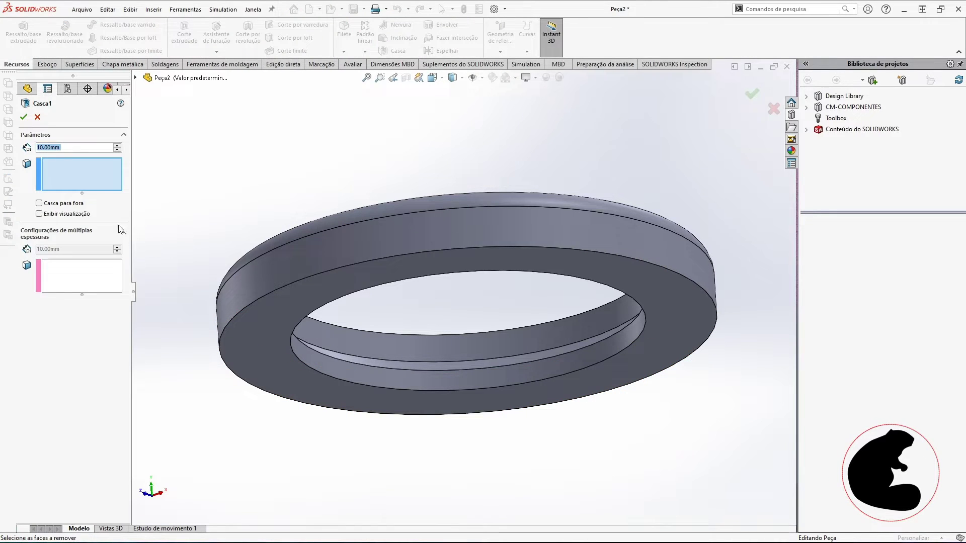
Step: Shell the ring to 1.5 mm thickness with its flat face removed, keeping the default name Casca1
{"action": "type", "text": "1.5"}
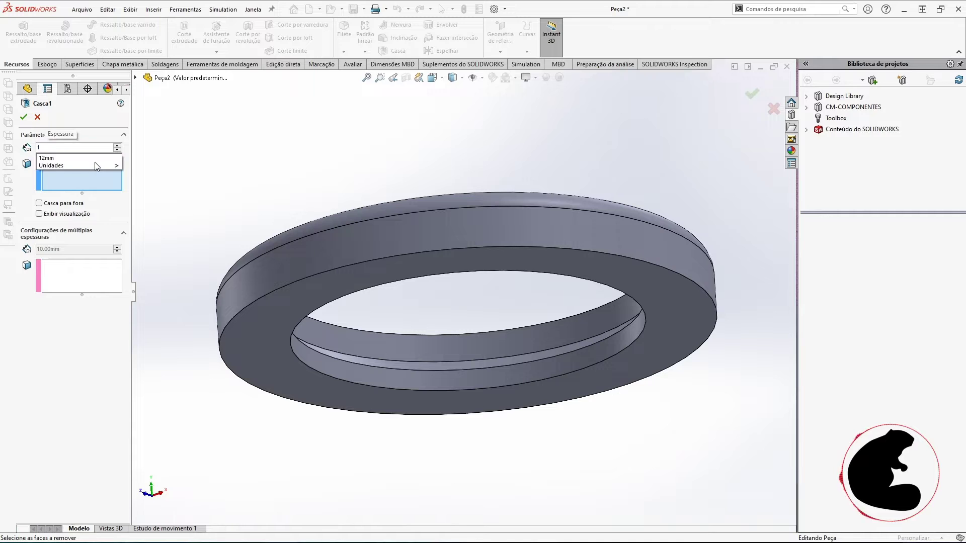
{"action": "key", "text": "Return"}
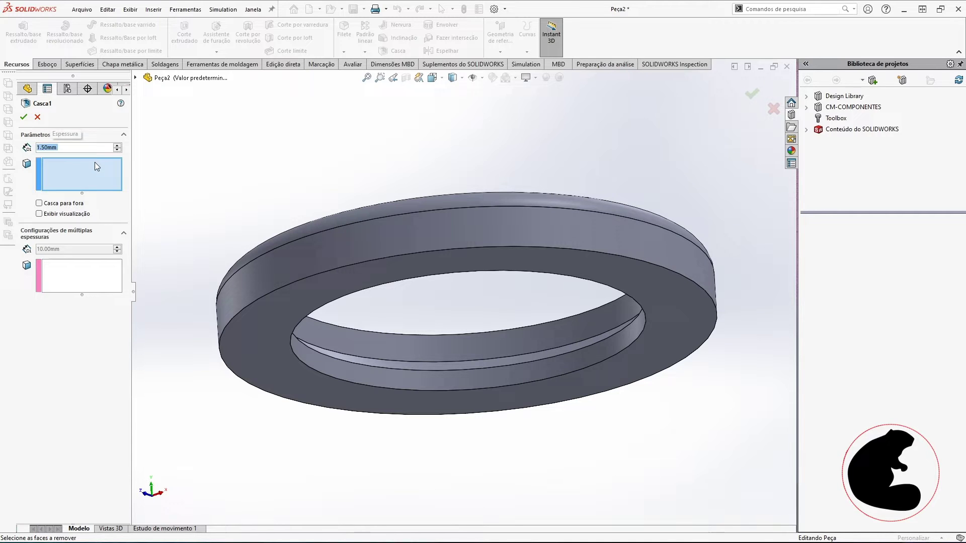
{"action": "left_click", "coordinate": [473, 263]}
{"action": "key", "text": "Return"}
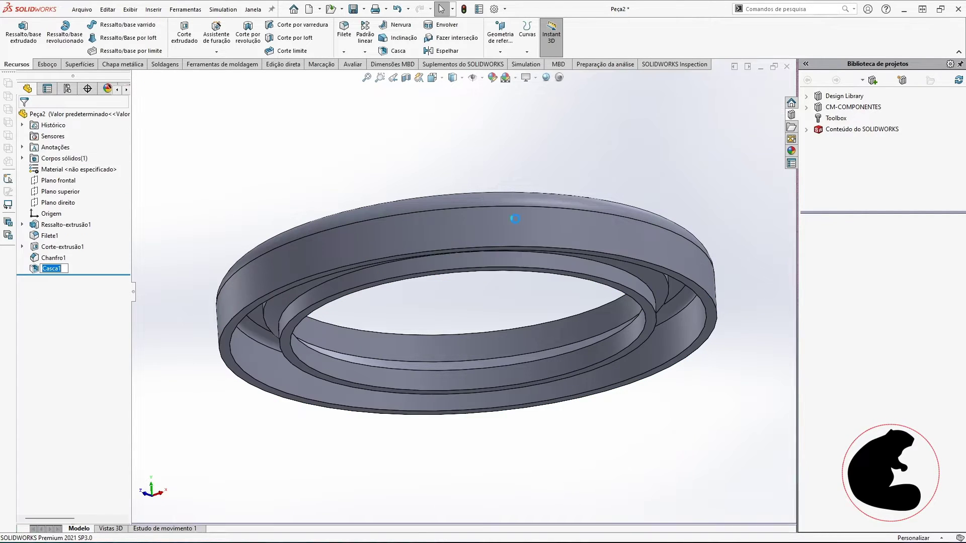
{"action": "left_click", "coordinate": [480, 168]}
Step: Orbit and zoom the shelled ring to inspect its top and tilt it upright
{"action": "middle_click_drag", "start_coordinate": [485, 206], "coordinate": [483, 177]}
{"action": "scroll", "coordinate": [490, 314], "scroll_direction": "up", "scroll_amount": 3}
{"action": "scroll", "coordinate": [454, 325], "scroll_direction": "down", "scroll_amount": 2}
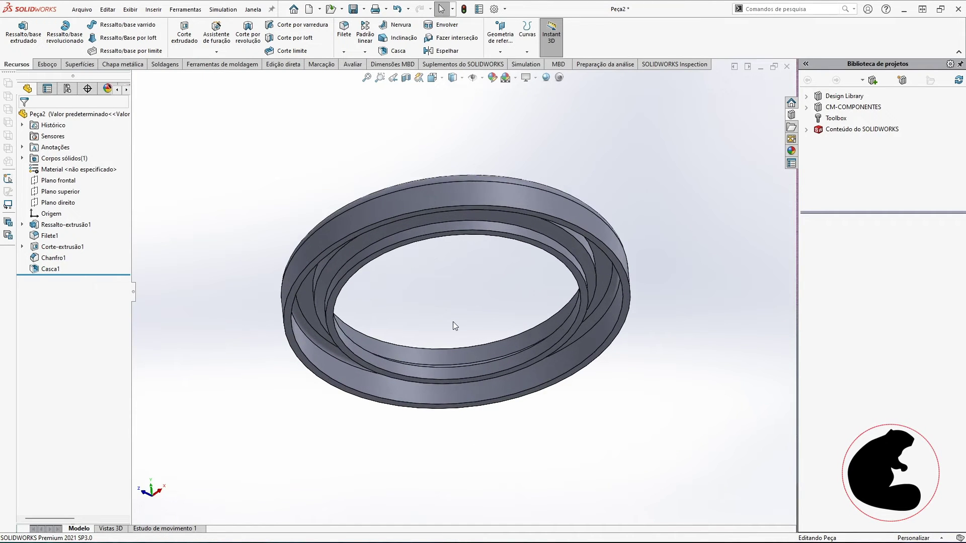
{"action": "middle_click_drag", "start_coordinate": [454, 303], "coordinate": [569, 254]}
{"action": "left_click", "coordinate": [406, 77]}
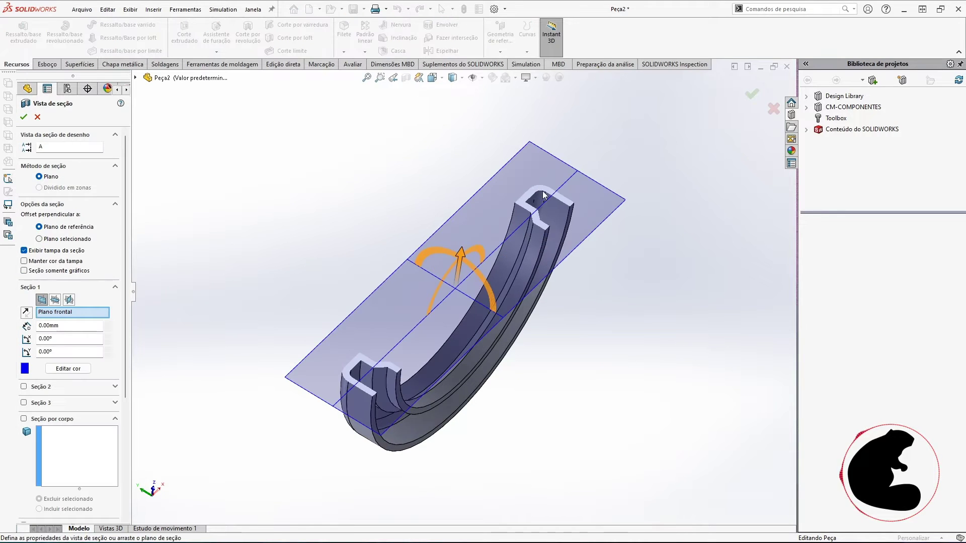
{"action": "middle_click_drag", "start_coordinate": [489, 228], "coordinate": [490, 309]}
{"action": "scroll", "coordinate": [566, 171], "scroll_direction": "down", "scroll_amount": 2}
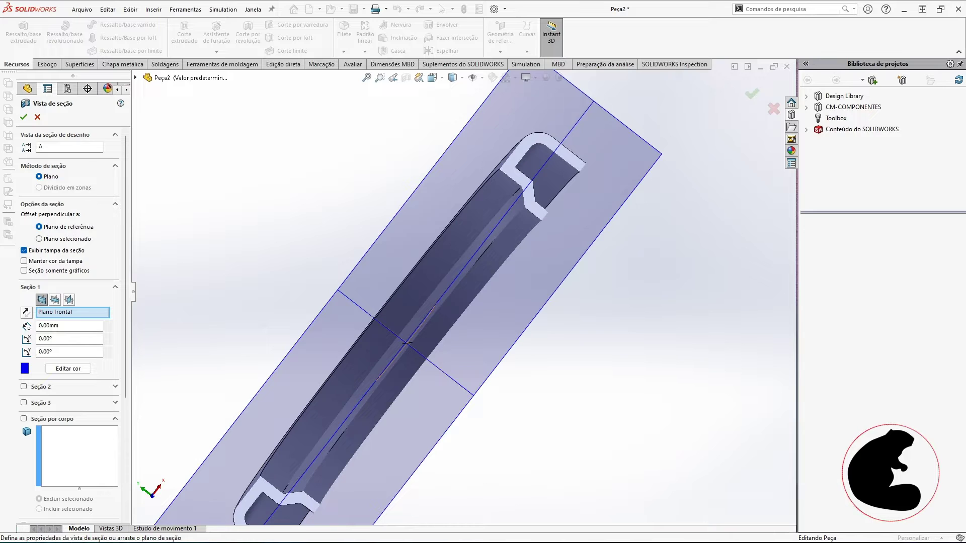
{"action": "key", "text": "alt+Tab"}
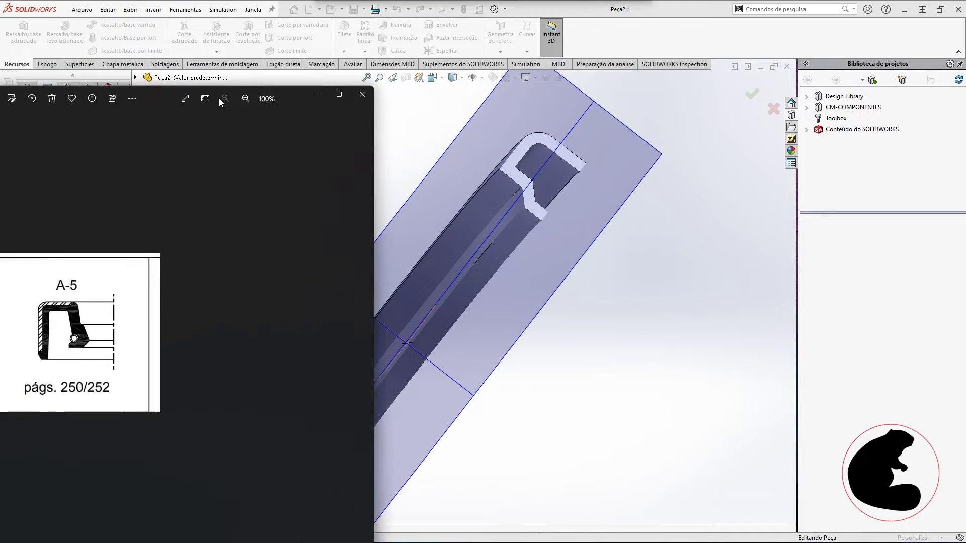
{"action": "key", "text": "alt+Tab"}
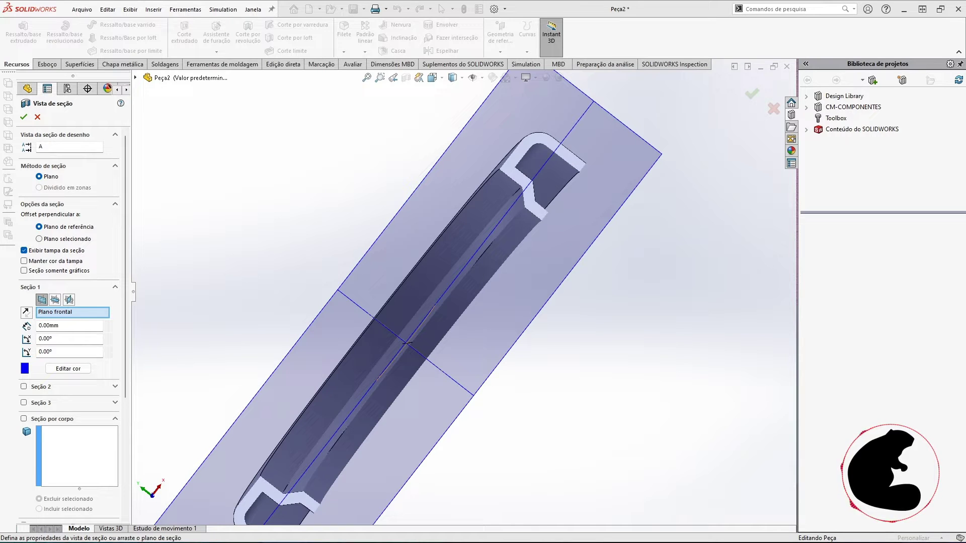
{"action": "scroll", "coordinate": [599, 291], "scroll_direction": "up", "scroll_amount": 2}
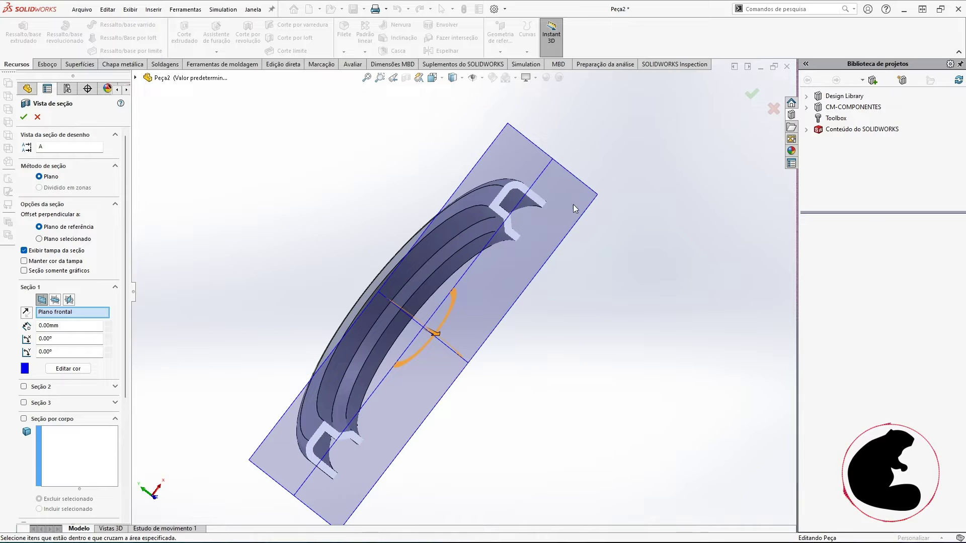
{"action": "left_click", "coordinate": [38, 118]}
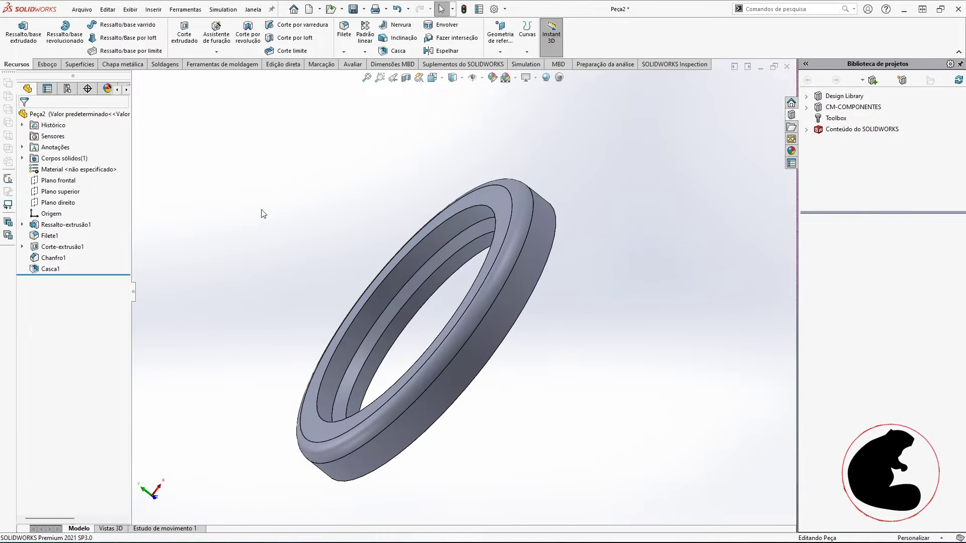
{"action": "left_click", "coordinate": [66, 224]}
{"action": "middle_click_drag", "start_coordinate": [362, 302], "coordinate": [409, 249]}
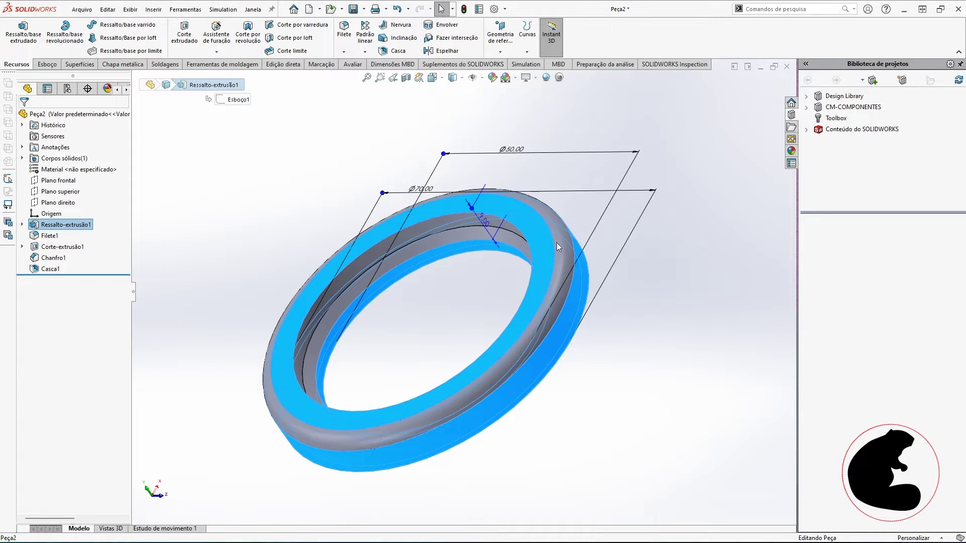
{"action": "left_click", "coordinate": [46, 236]}
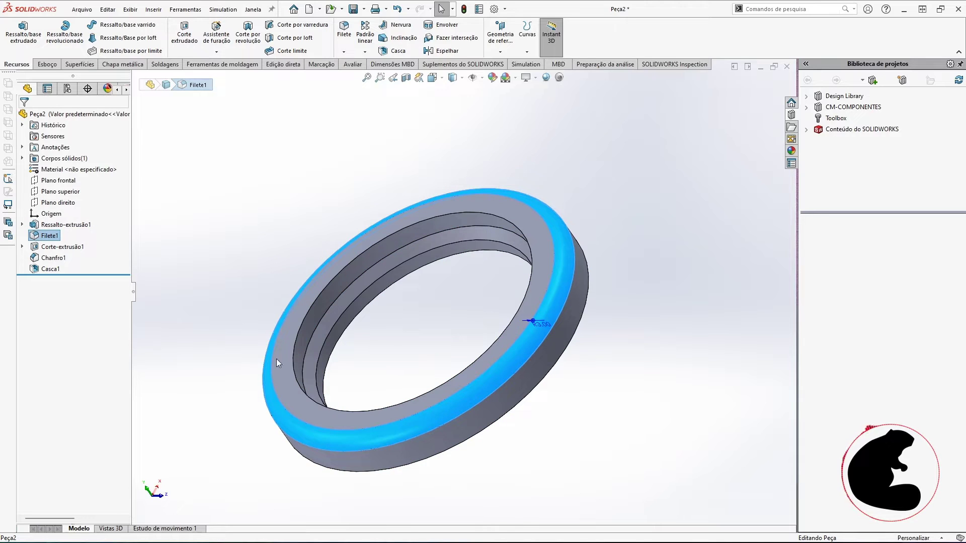
{"action": "left_click", "coordinate": [75, 247]}
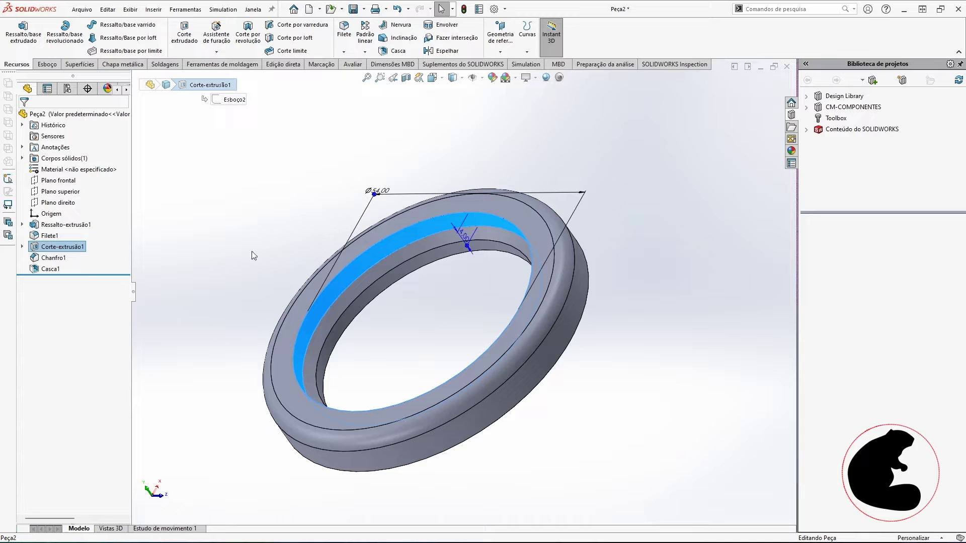
{"action": "left_click", "coordinate": [52, 257]}
{"action": "middle_click_drag", "start_coordinate": [399, 261], "coordinate": [448, 253]}
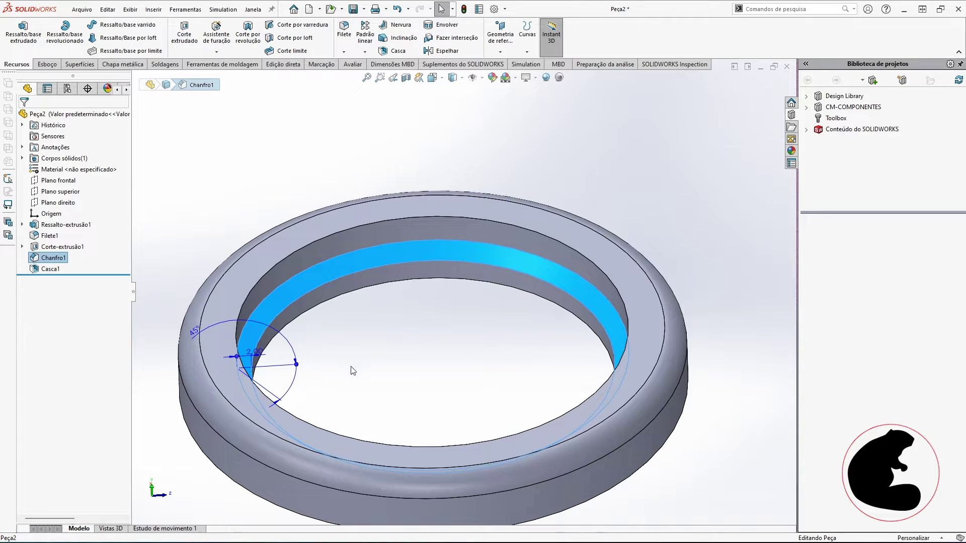
{"action": "left_click", "coordinate": [366, 360]}
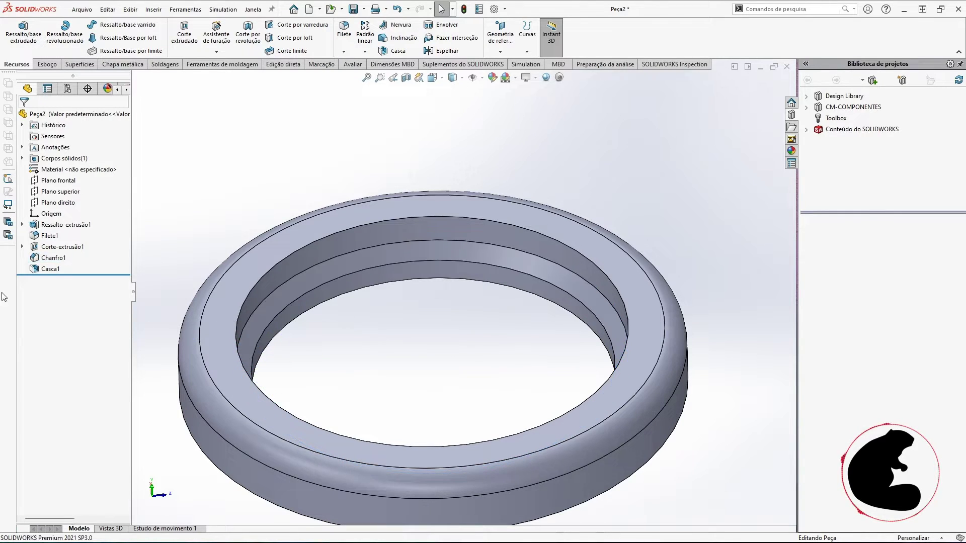
{"action": "left_click", "coordinate": [52, 268]}
{"action": "middle_click_drag", "start_coordinate": [374, 298], "coordinate": [386, 256]}
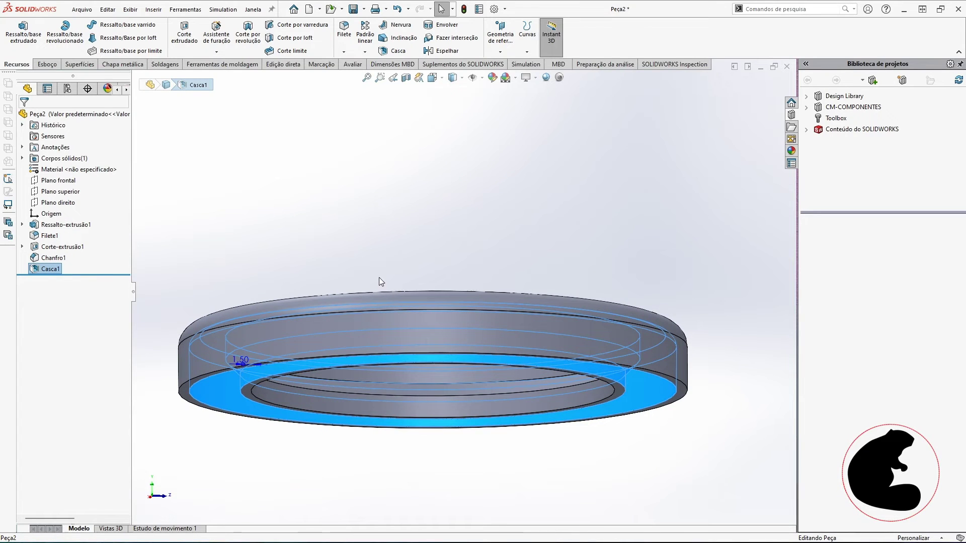
{"action": "left_click", "coordinate": [513, 246]}
{"action": "middle_click_drag", "start_coordinate": [514, 245], "coordinate": [381, 270]}
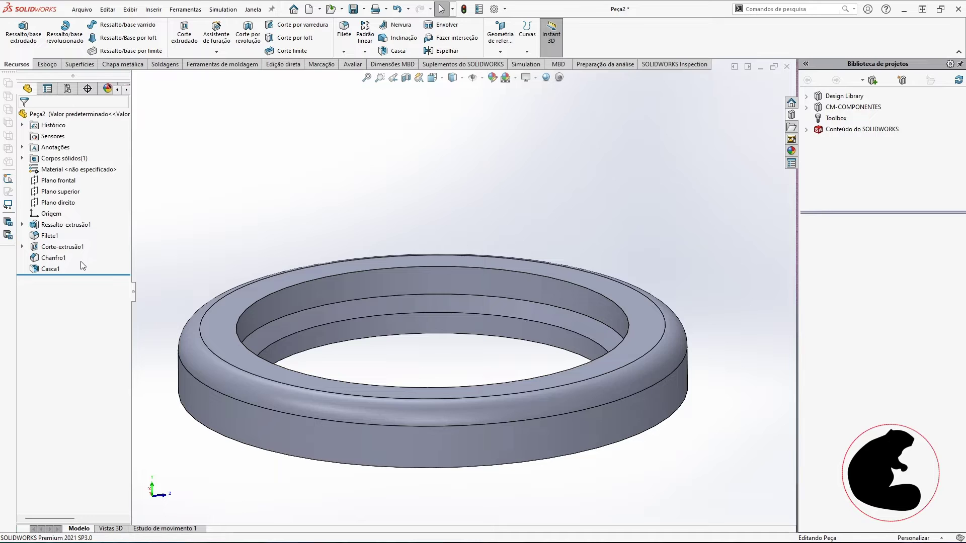
{"action": "left_click", "coordinate": [51, 269]}
{"action": "left_click", "coordinate": [55, 224]}
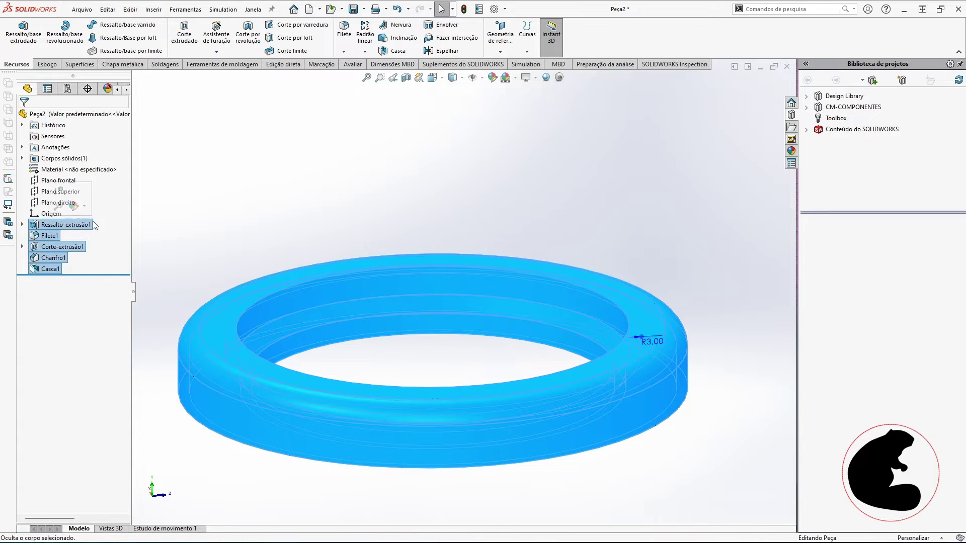
Step: Delete all the ring features, cancel the section view and delete the leftover Esboço1 sketch
{"action": "key", "text": "Delete"}
{"action": "key", "text": "Return"}
{"action": "key", "text": "ctrl+shift+s"}
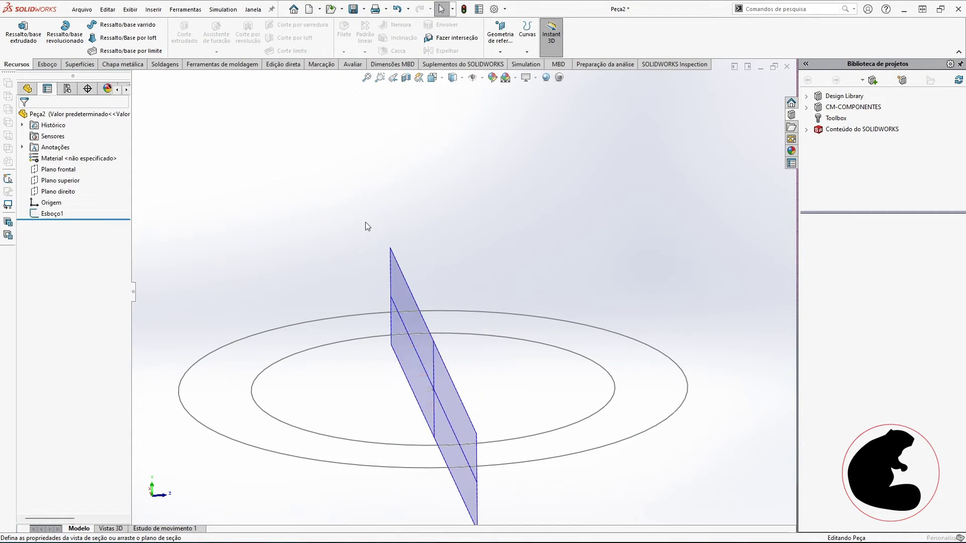
{"action": "left_click", "coordinate": [37, 118]}
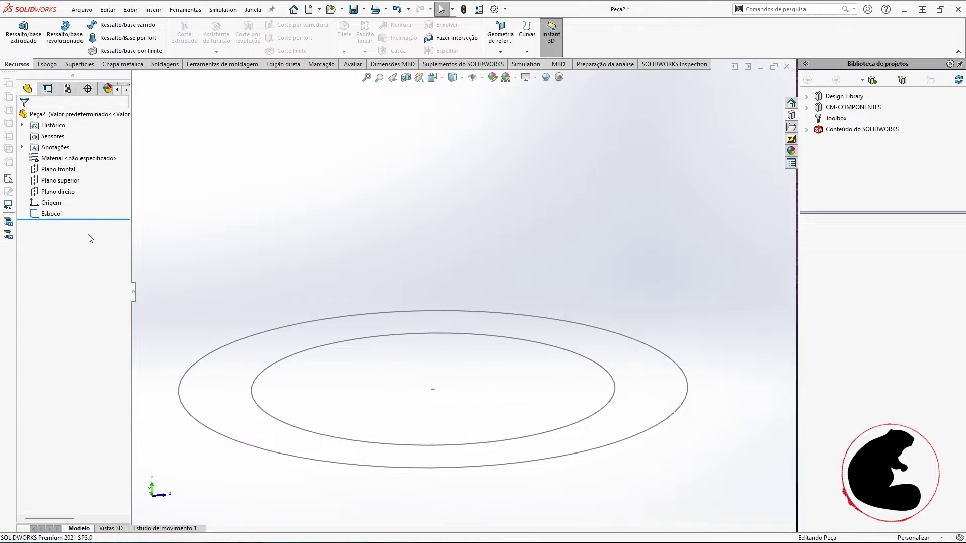
{"action": "left_click", "coordinate": [52, 214]}
{"action": "key", "text": "Delete"}
{"action": "key", "text": "Return"}
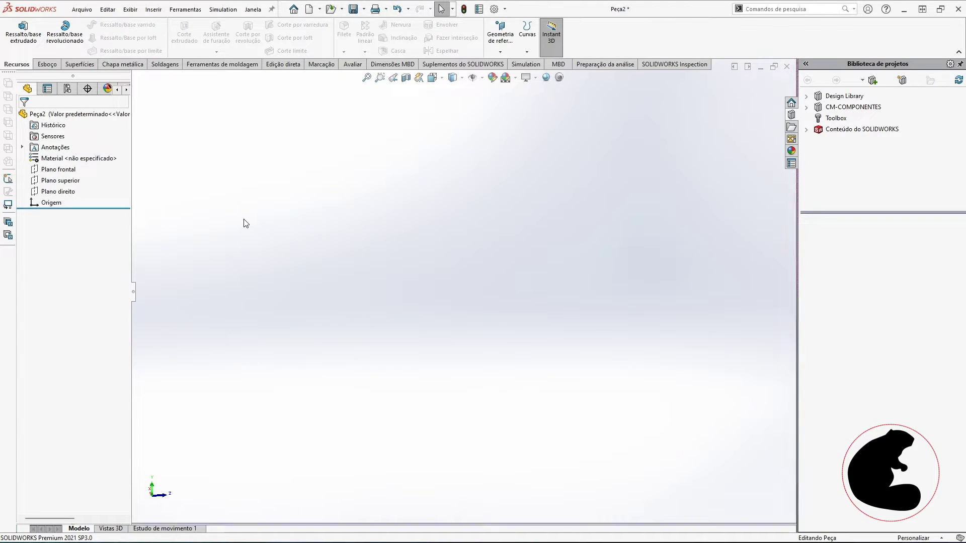
Step: Sketch a vertical centerline up from the origin on Plano frontal, then exit the sketch
{"action": "left_click", "coordinate": [59, 170]}
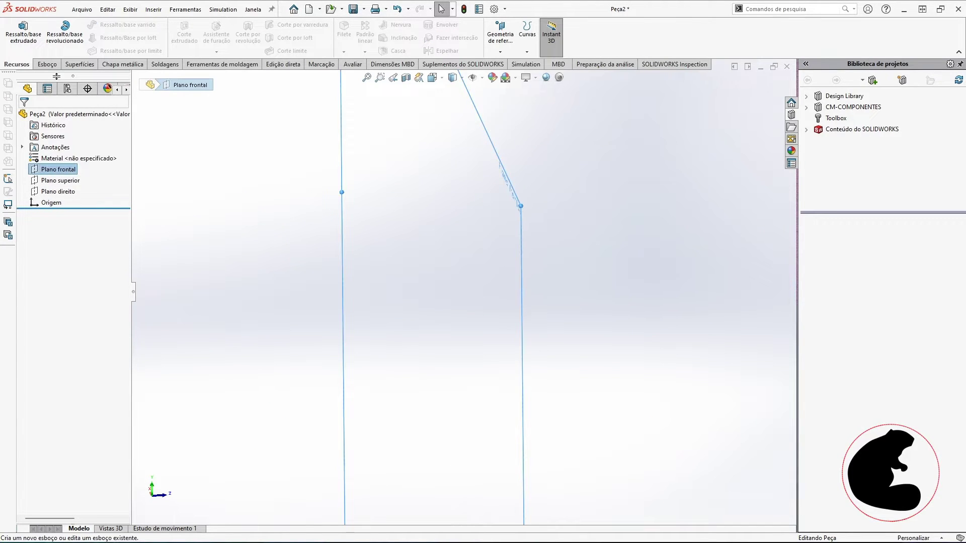
{"action": "left_click", "coordinate": [47, 64]}
{"action": "left_click", "coordinate": [14, 32]}
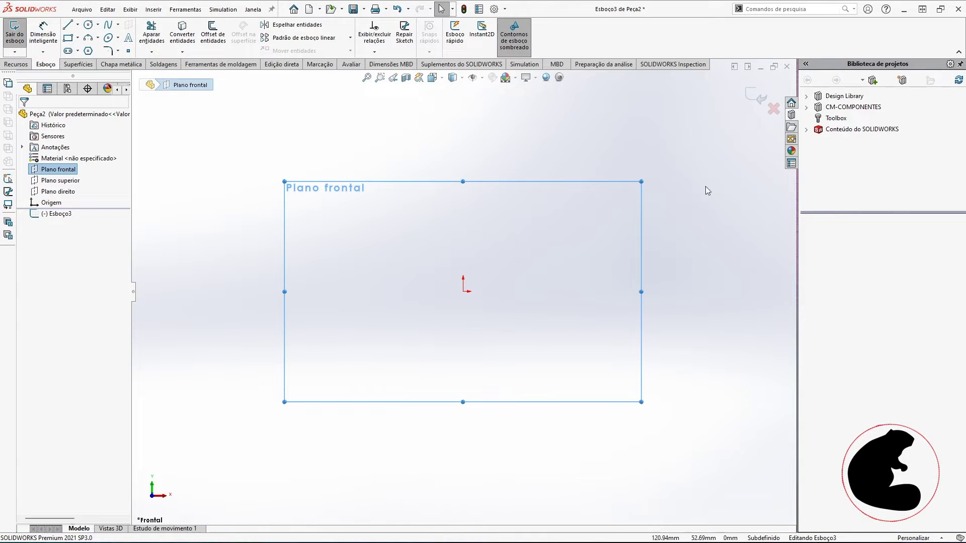
{"action": "left_click", "coordinate": [78, 25]}
{"action": "left_click", "coordinate": [87, 45]}
{"action": "left_click", "coordinate": [463, 291]}
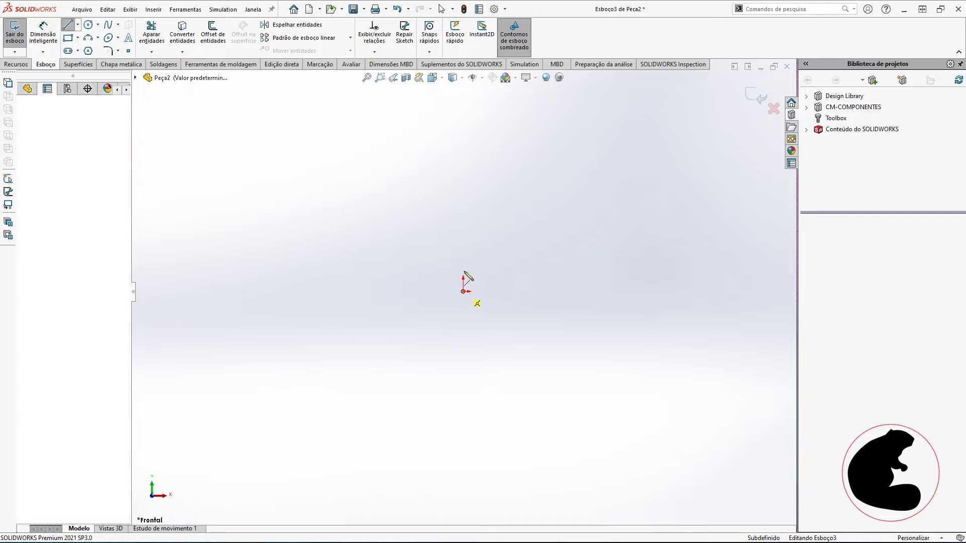
{"action": "left_click", "coordinate": [463, 196]}
{"action": "key", "text": "Escape"}
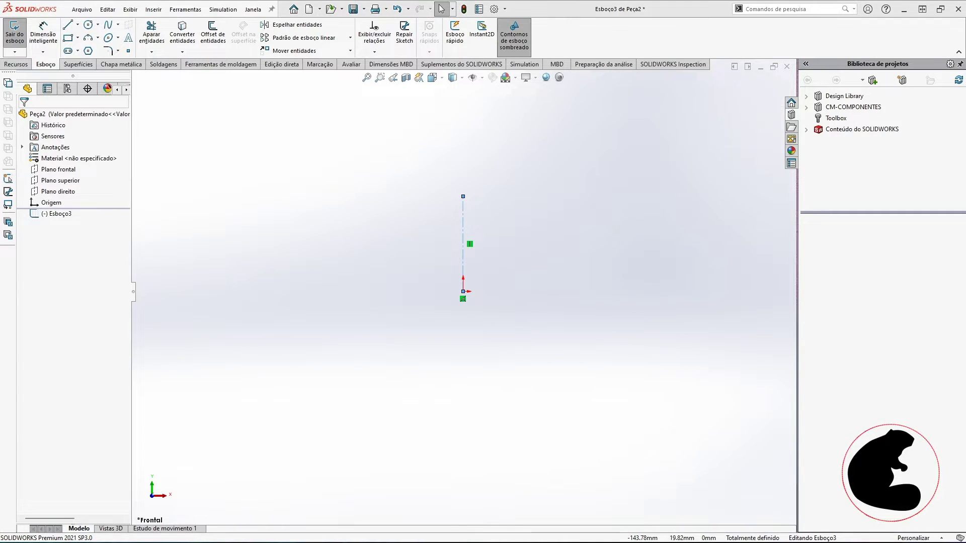
{"action": "key", "text": "alt+Tab"}
{"action": "key", "text": "alt+Tab"}
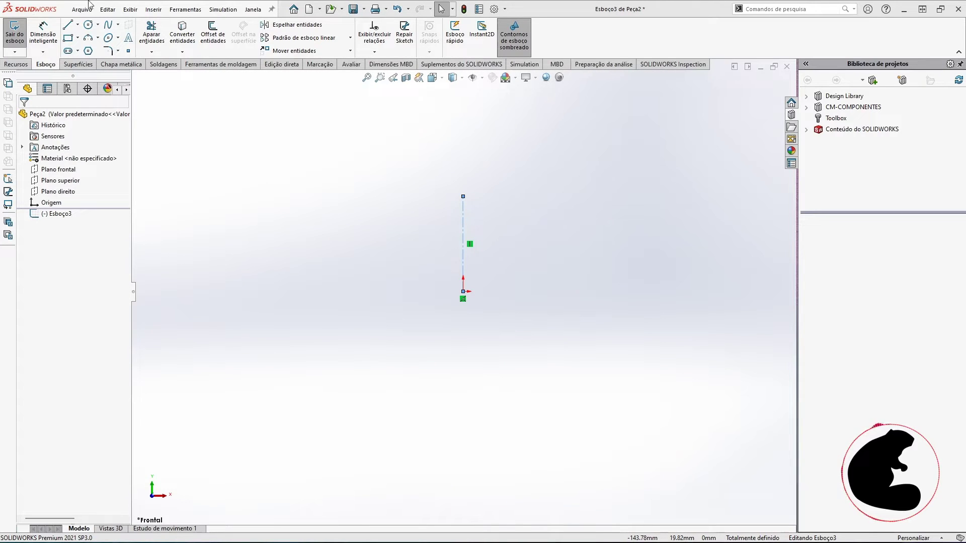
{"action": "left_click", "coordinate": [15, 36]}
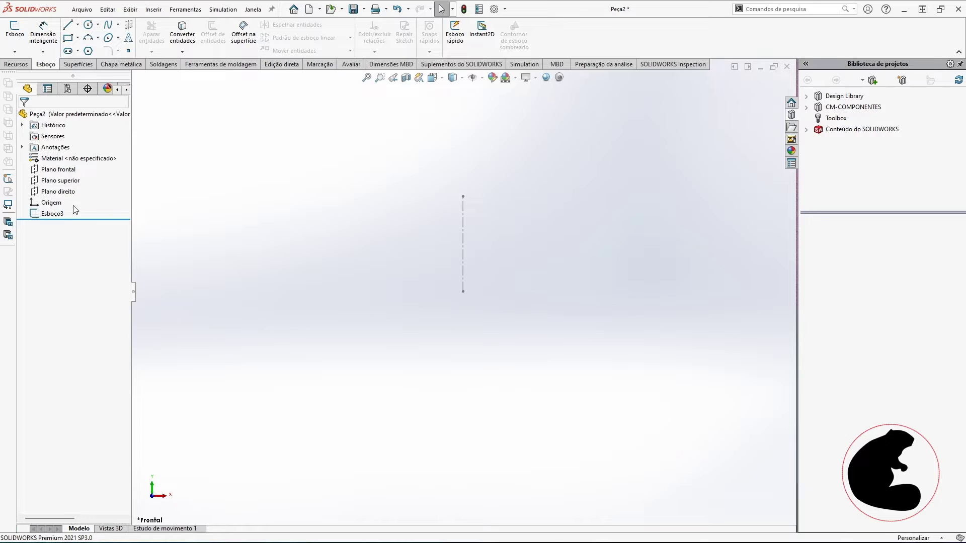
Step: Delete the Esboço3 centerline sketch
{"action": "left_click", "coordinate": [58, 212]}
{"action": "key", "text": "Delete"}
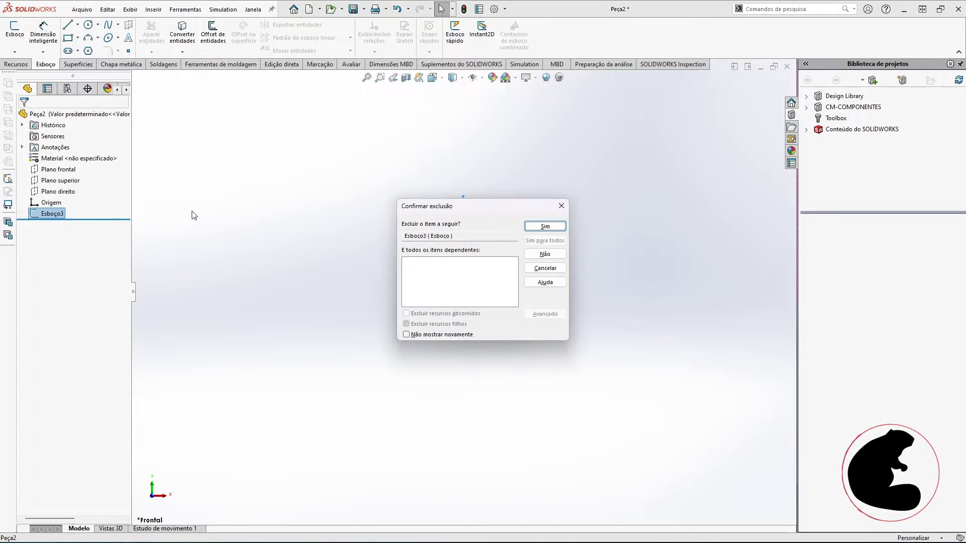
{"action": "key", "text": "Return"}
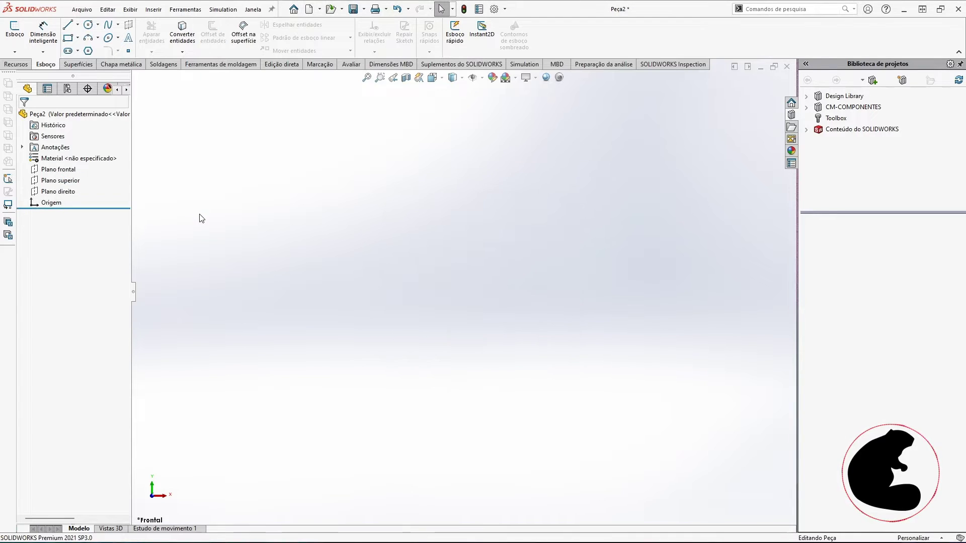
Step: With Plano frontal selected, browse the Inserir and Ferramentas menus for the sketch picture command
{"action": "left_click", "coordinate": [59, 170]}
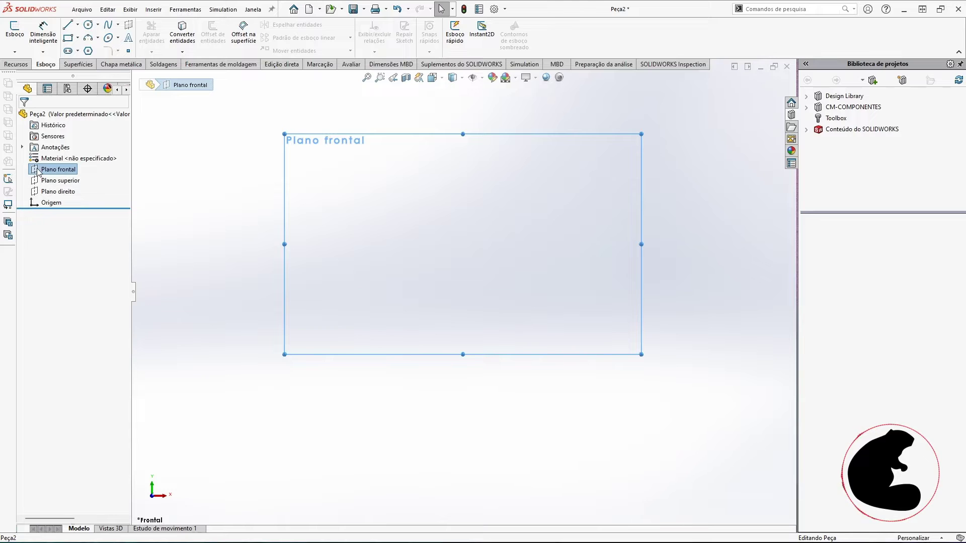
{"action": "left_click", "coordinate": [148, 10]}
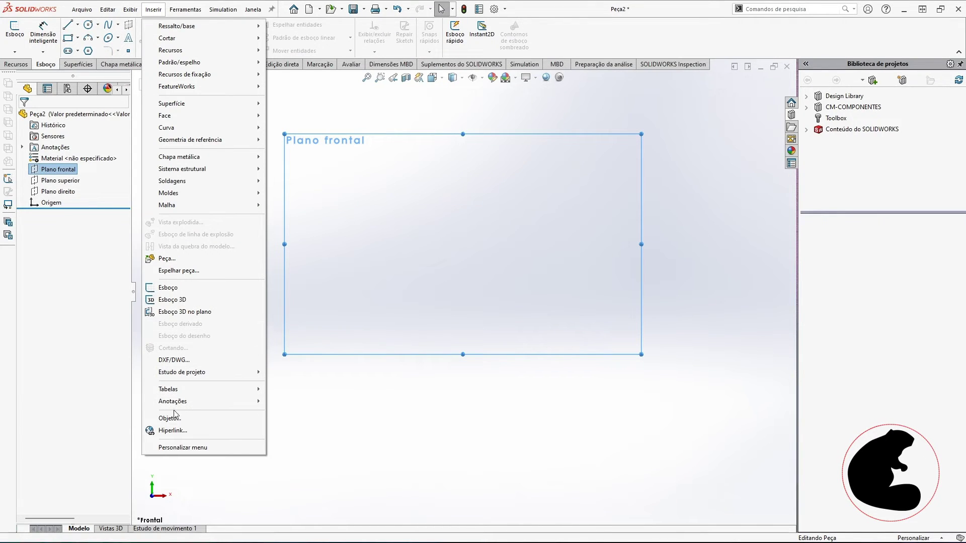
{"action": "mouse_move", "coordinate": [187, 403]}
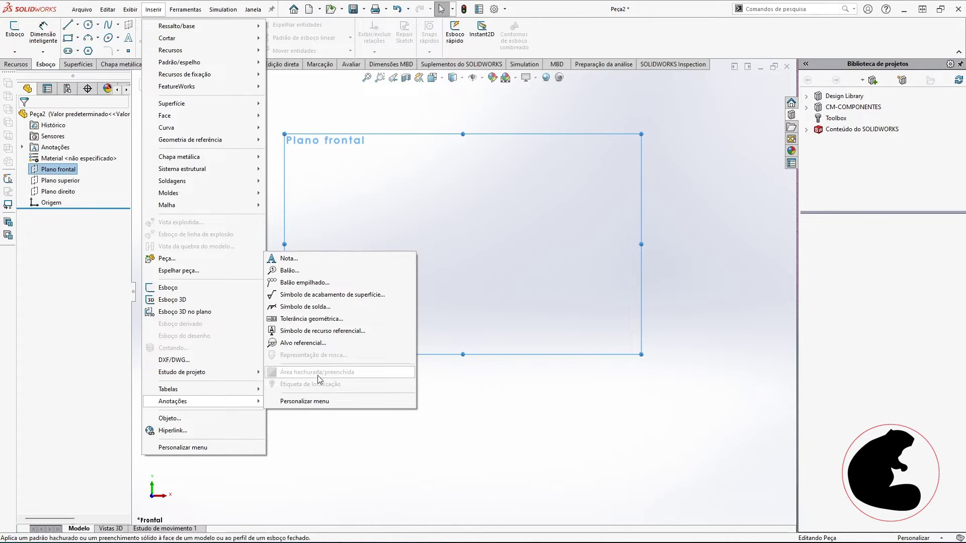
{"action": "mouse_move", "coordinate": [211, 387]}
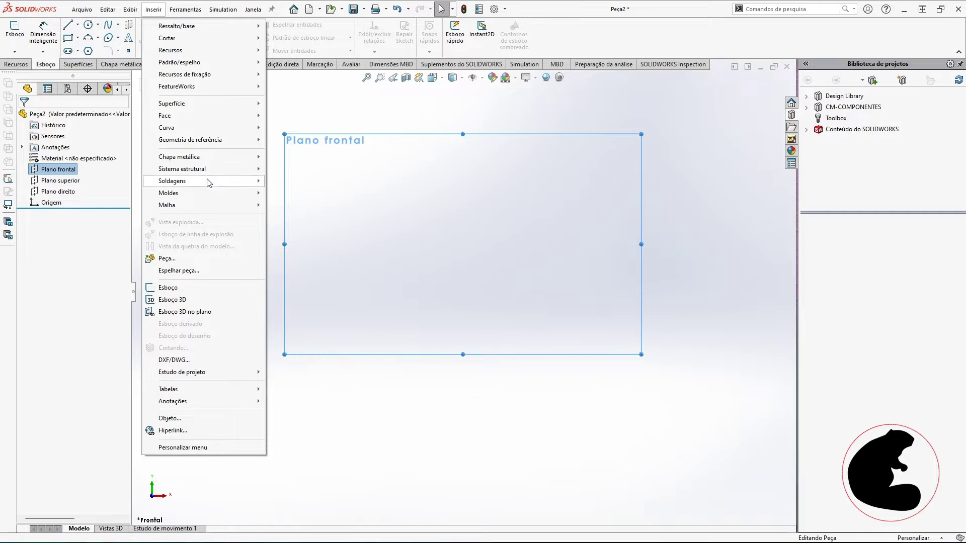
{"action": "left_click", "coordinate": [153, 9]}
{"action": "left_click", "coordinate": [185, 10]}
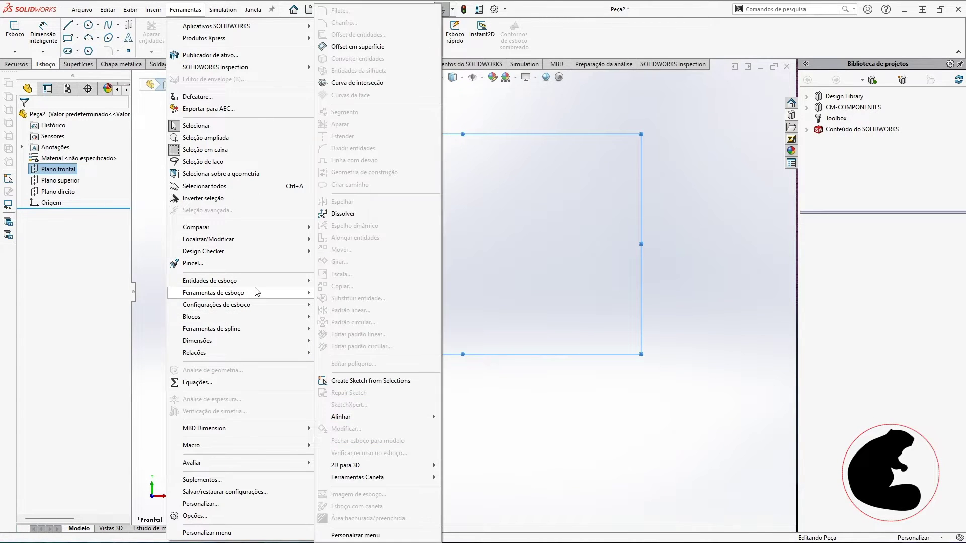
{"action": "mouse_move", "coordinate": [263, 286]}
{"action": "left_click", "coordinate": [86, 270]}
Step: Start sketch Esboço4 on Plano frontal and choose Ferramentas > Ferramentas de esboço > Imagem de esboço
{"action": "left_click", "coordinate": [57, 169]}
{"action": "left_click", "coordinate": [15, 30]}
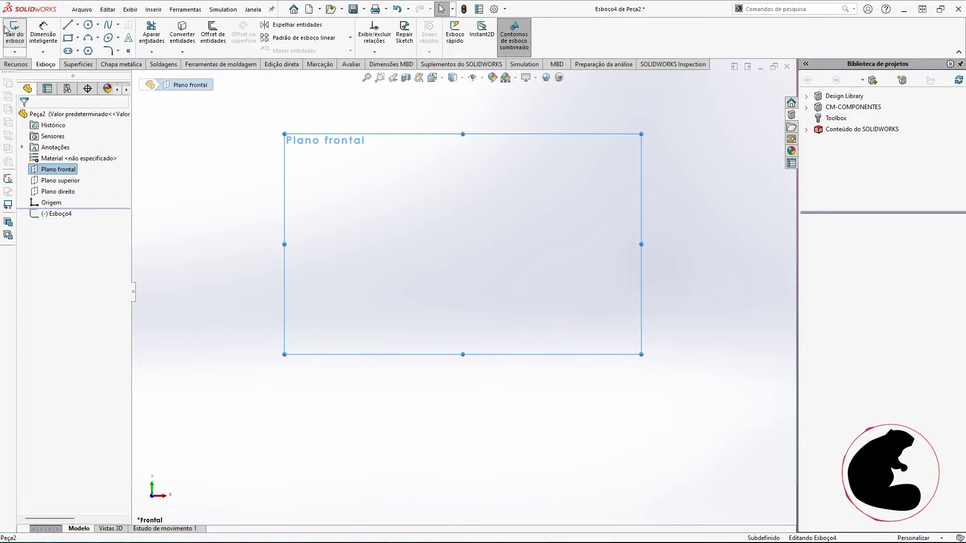
{"action": "left_click", "coordinate": [185, 9]}
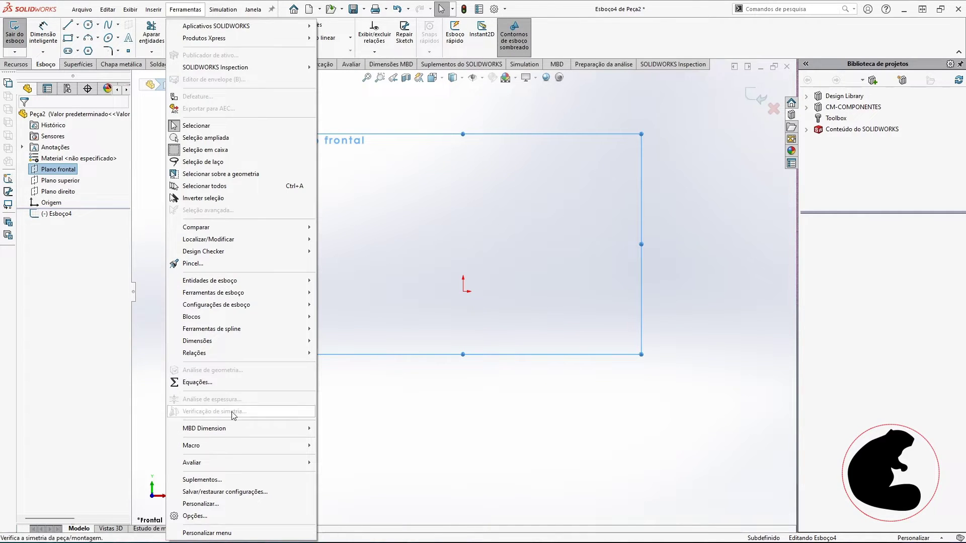
{"action": "mouse_move", "coordinate": [285, 295]}
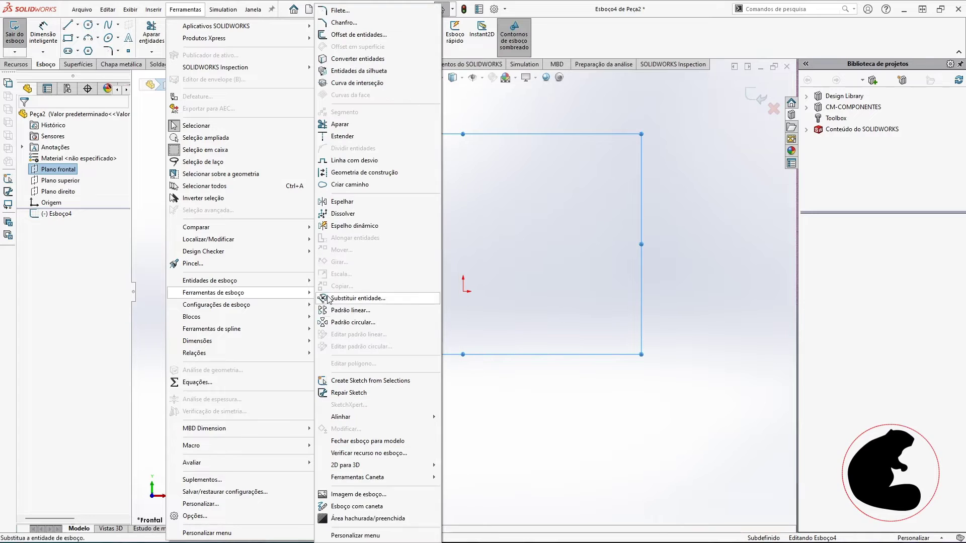
{"action": "left_click", "coordinate": [360, 495]}
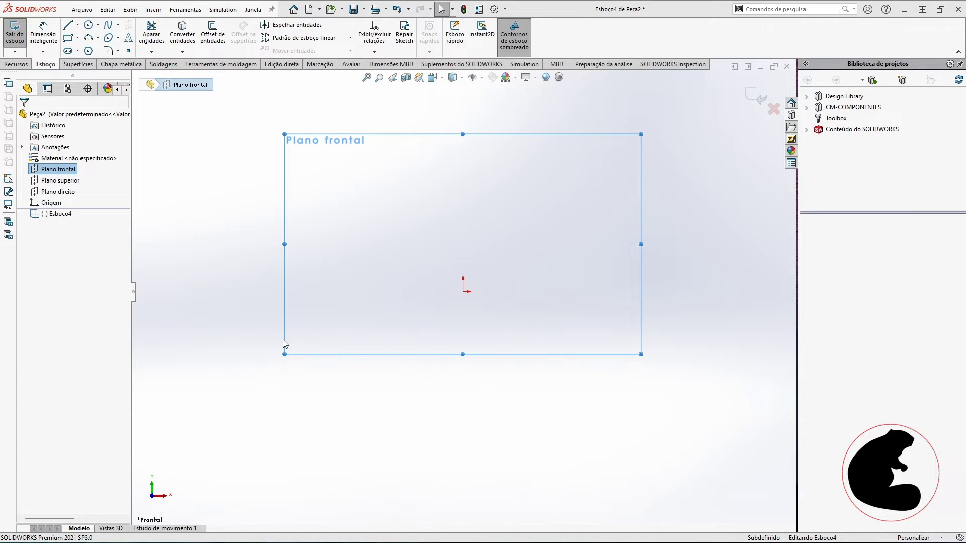
{"action": "scroll", "coordinate": [372, 261], "scroll_direction": "up", "scroll_amount": 2}
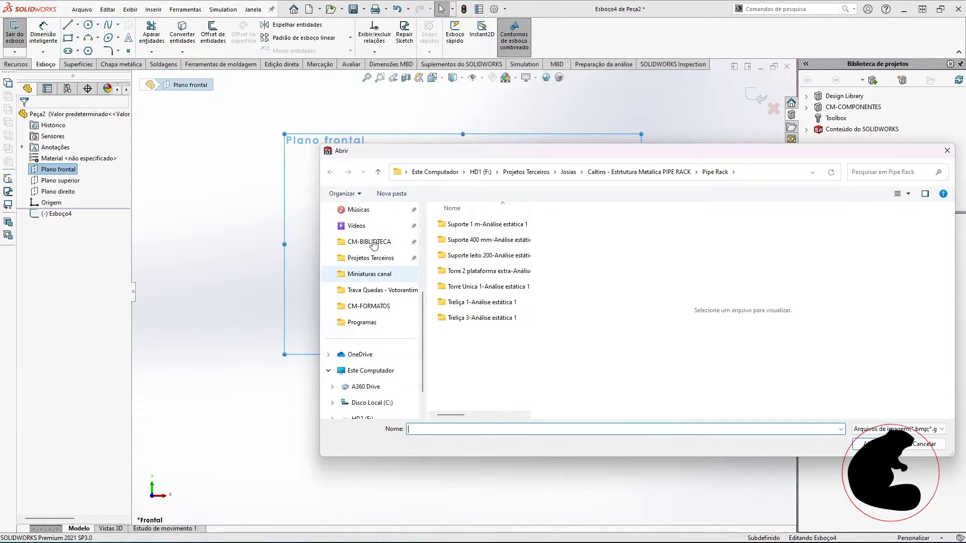
Step: Insert the A-5 seal drawing image from the Downloads folder as a sketch picture
{"action": "scroll", "coordinate": [372, 241], "scroll_direction": "up", "scroll_amount": 5}
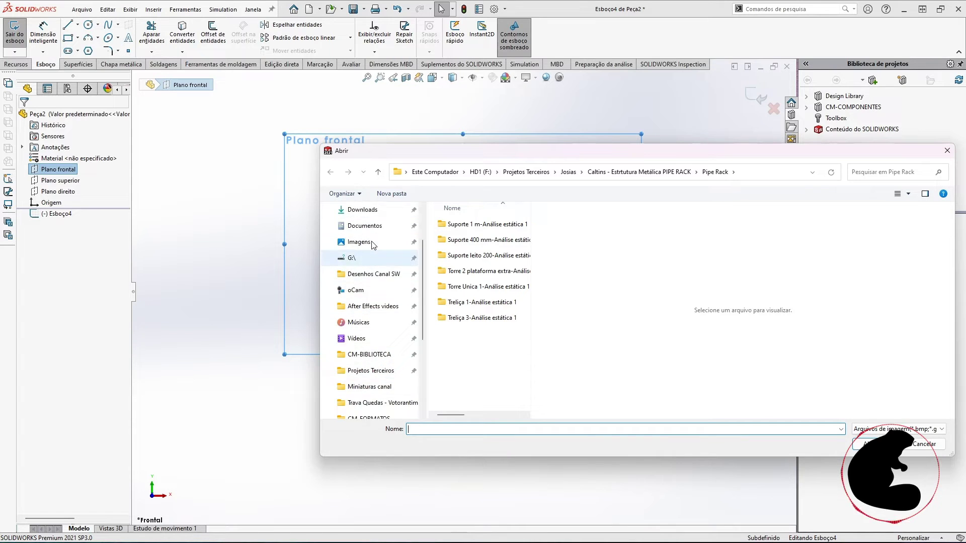
{"action": "left_click", "coordinate": [364, 242]}
{"action": "left_click", "coordinate": [484, 238]}
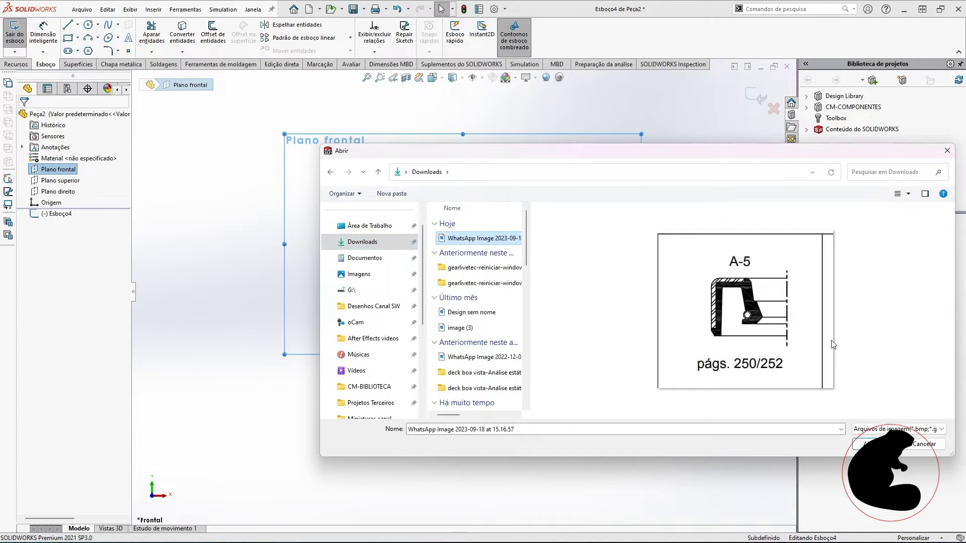
{"action": "left_click", "coordinate": [874, 443]}
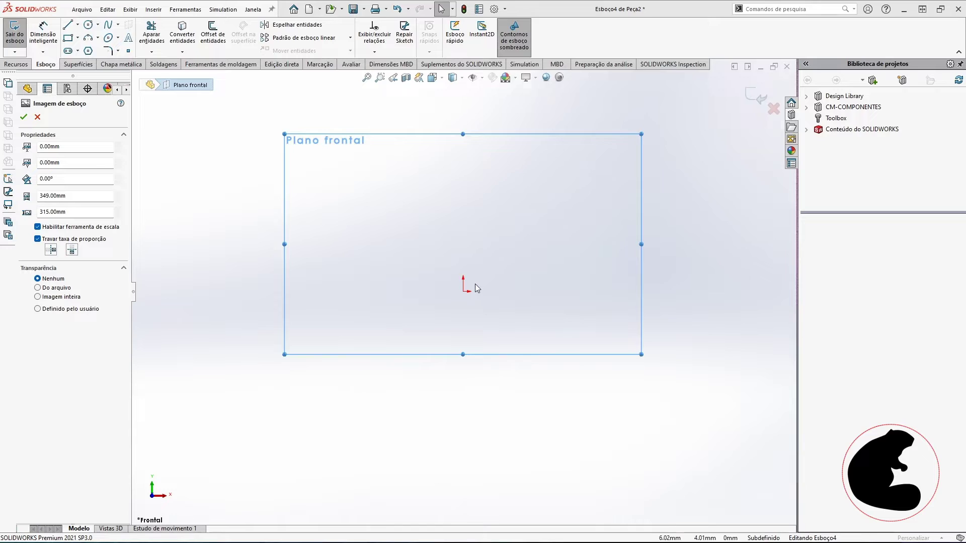
Step: Shrink the picture to about 82.98 × 74.89 mm and place it just left of the origin
{"action": "scroll", "coordinate": [475, 284], "scroll_direction": "up", "scroll_amount": 8}
{"action": "scroll", "coordinate": [482, 280], "scroll_direction": "down", "scroll_amount": 3}
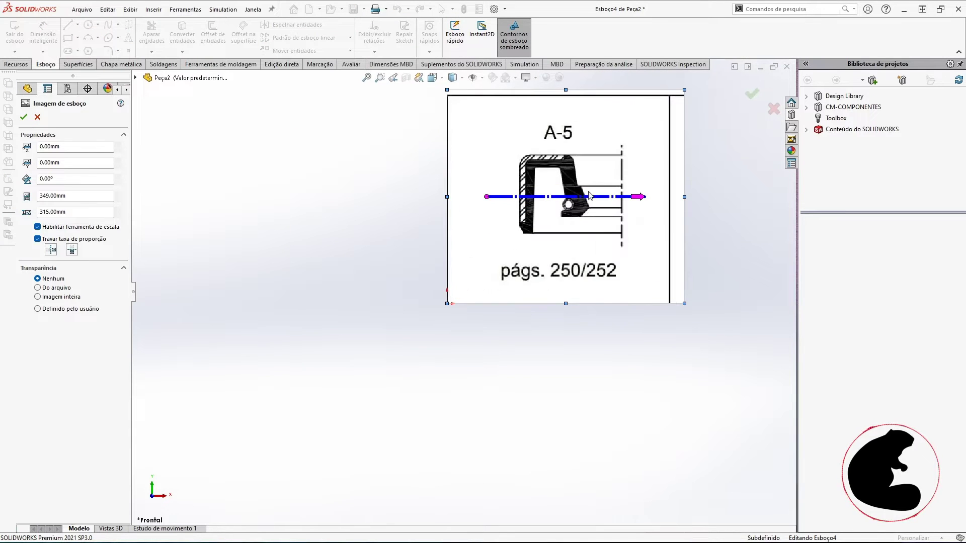
{"action": "mouse_move", "coordinate": [684, 90]}
{"action": "left_mouse_down"}
{"action": "mouse_move", "coordinate": [627, 99]}
{"action": "mouse_move", "coordinate": [518, 226]}
{"action": "mouse_move", "coordinate": [563, 226]}
{"action": "mouse_move", "coordinate": [471, 276]}
{"action": "left_mouse_up"}
{"action": "scroll", "coordinate": [495, 249], "scroll_direction": "down", "scroll_amount": 4}
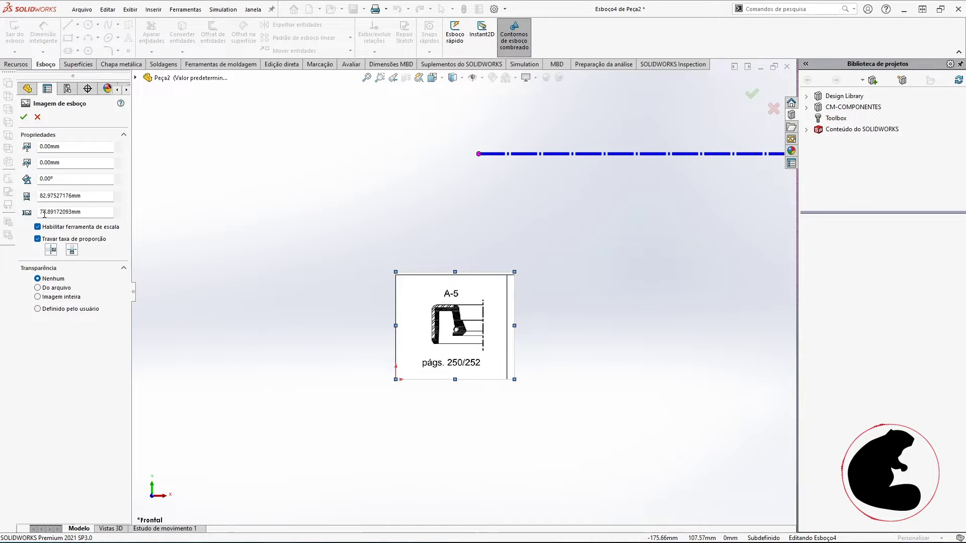
{"action": "mouse_move", "coordinate": [459, 322]}
{"action": "left_mouse_down"}
{"action": "mouse_move", "coordinate": [415, 261]}
{"action": "mouse_move", "coordinate": [332, 275]}
{"action": "left_mouse_up"}
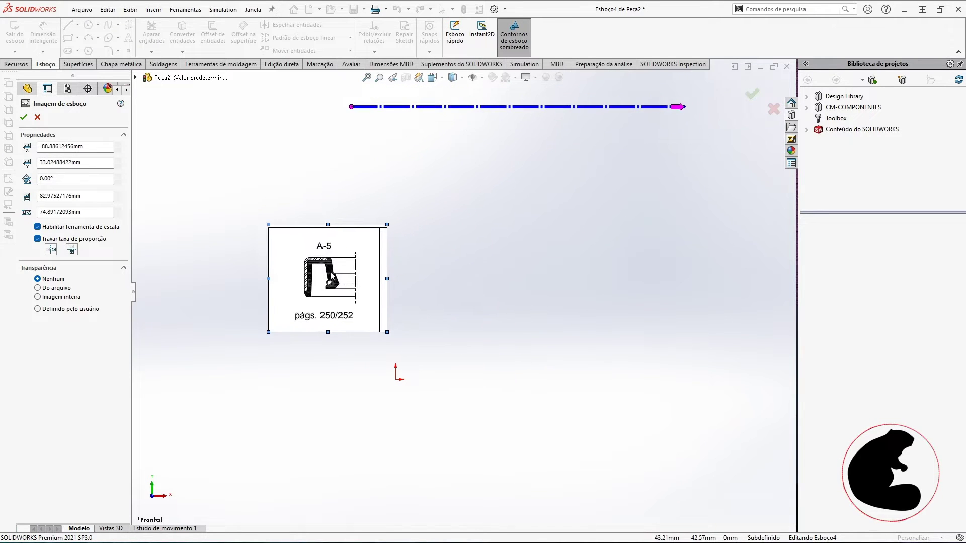
{"action": "scroll", "coordinate": [498, 301], "scroll_direction": "down", "scroll_amount": 3}
{"action": "scroll", "coordinate": [485, 291], "scroll_direction": "up", "scroll_amount": 5}
{"action": "left_click_drag", "start_coordinate": [426, 279], "coordinate": [405, 334]}
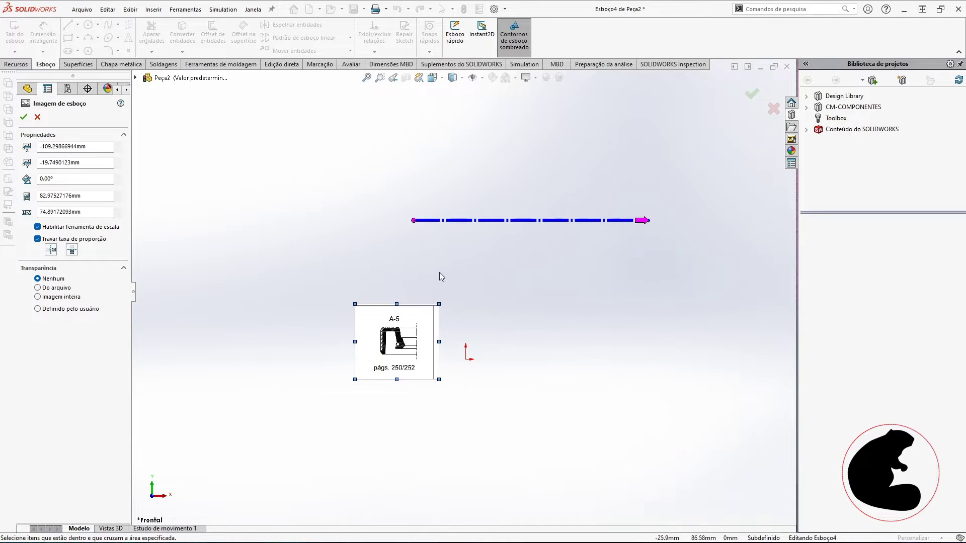
{"action": "scroll", "coordinate": [272, 261], "scroll_direction": "down", "scroll_amount": 1}
{"action": "left_click", "coordinate": [23, 117]}
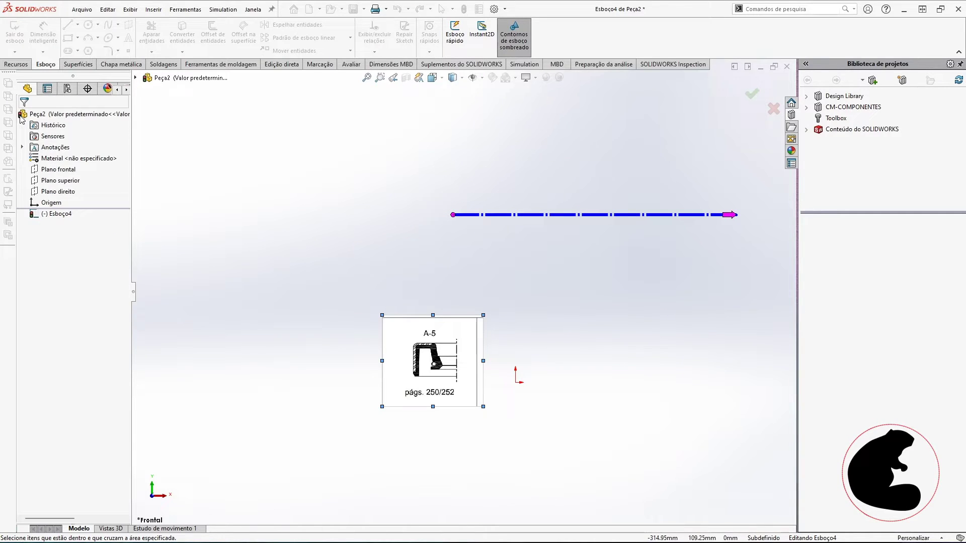
{"action": "left_click", "coordinate": [71, 220]}
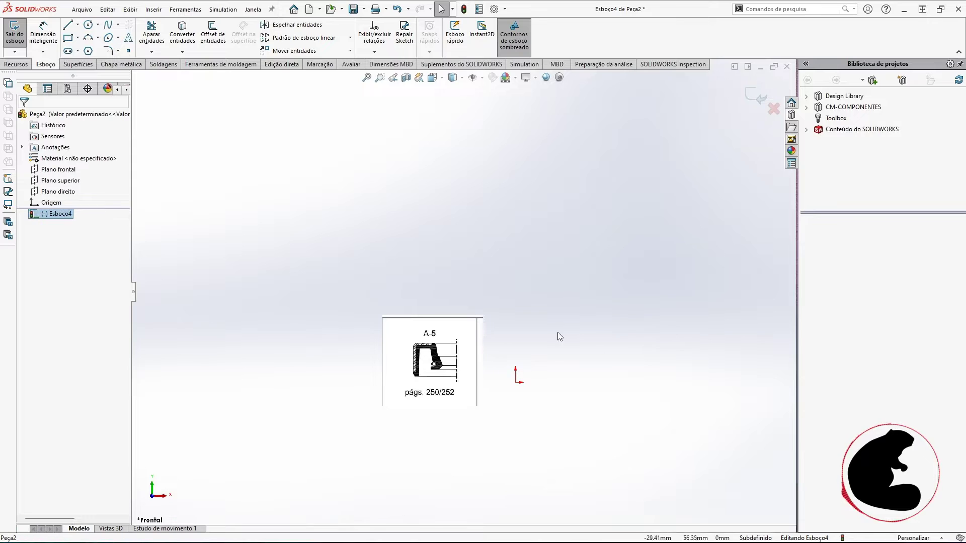
{"action": "scroll", "coordinate": [556, 334], "scroll_direction": "up", "scroll_amount": 2}
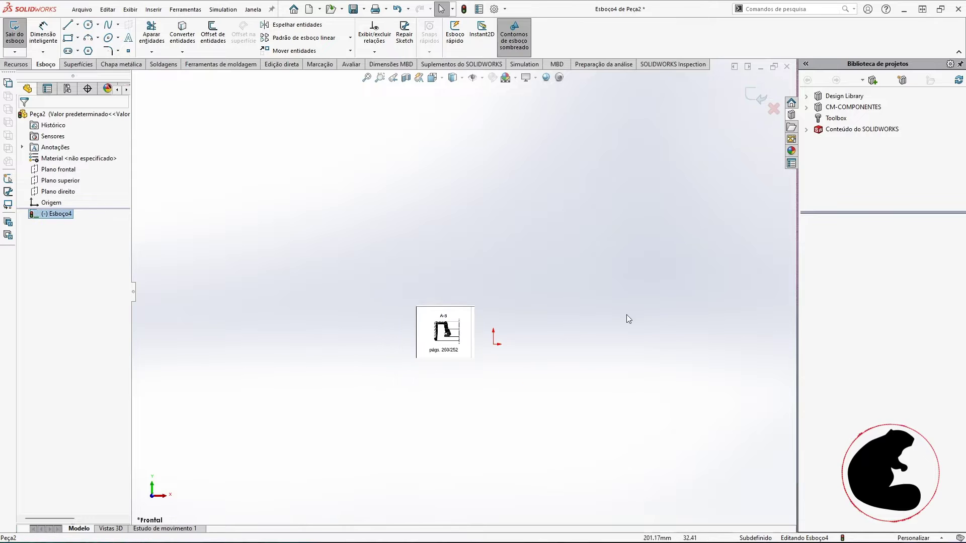
Step: Trace the seal's left outer wall from the bottom-left corner, rounding the top-left corner with a tangent arc
{"action": "left_click", "coordinate": [67, 25]}
{"action": "scroll", "coordinate": [422, 383], "scroll_direction": "down", "scroll_amount": 10}
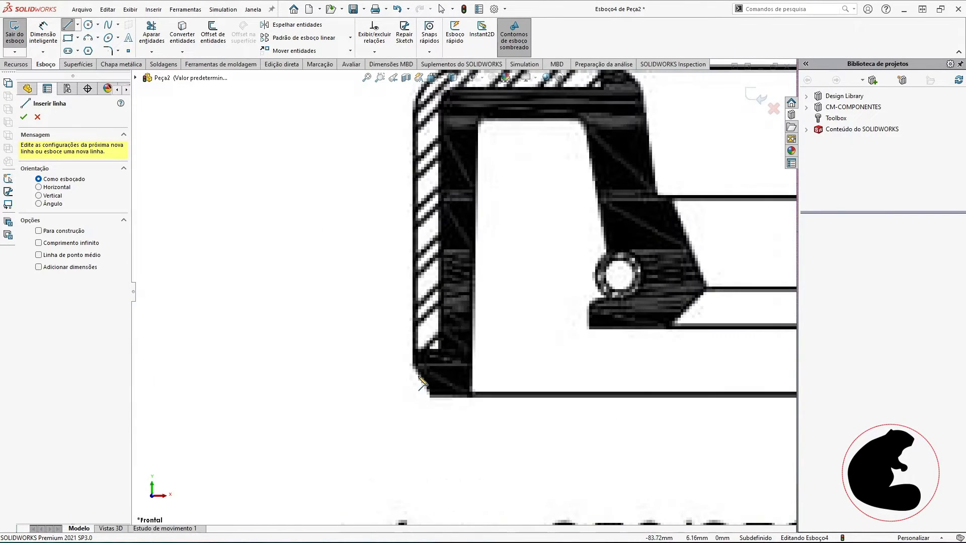
{"action": "left_click", "coordinate": [419, 371]}
{"action": "scroll", "coordinate": [419, 371], "scroll_direction": "up", "scroll_amount": 4}
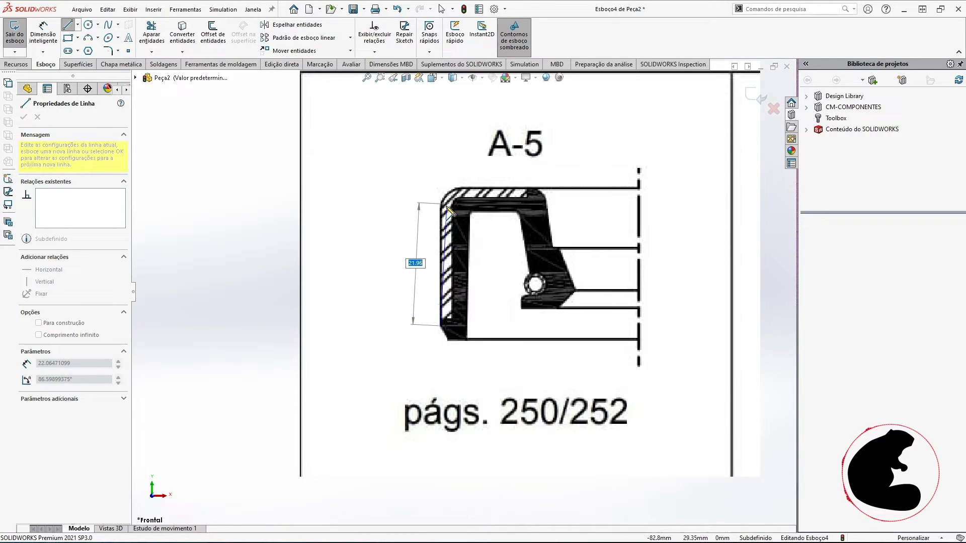
{"action": "left_click", "coordinate": [444, 212]}
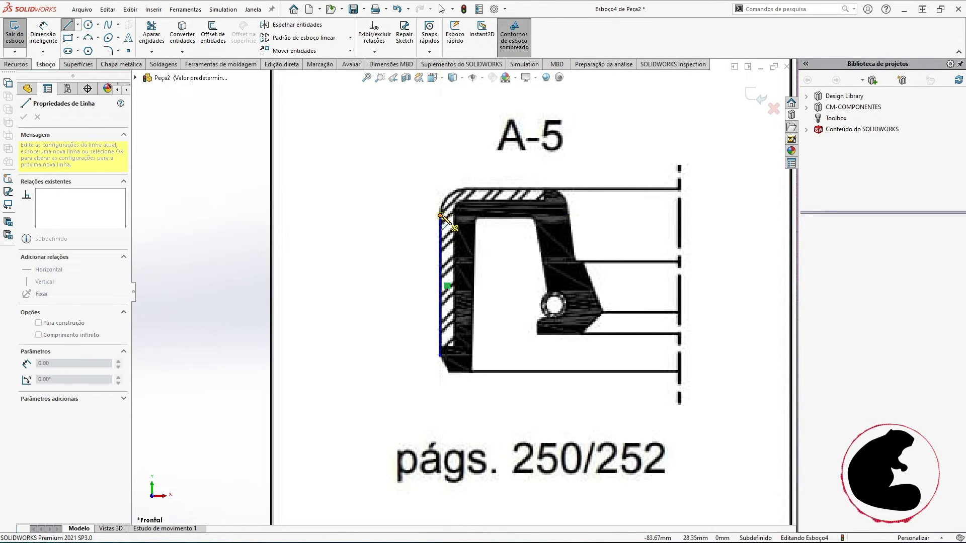
{"action": "left_click", "coordinate": [465, 189]}
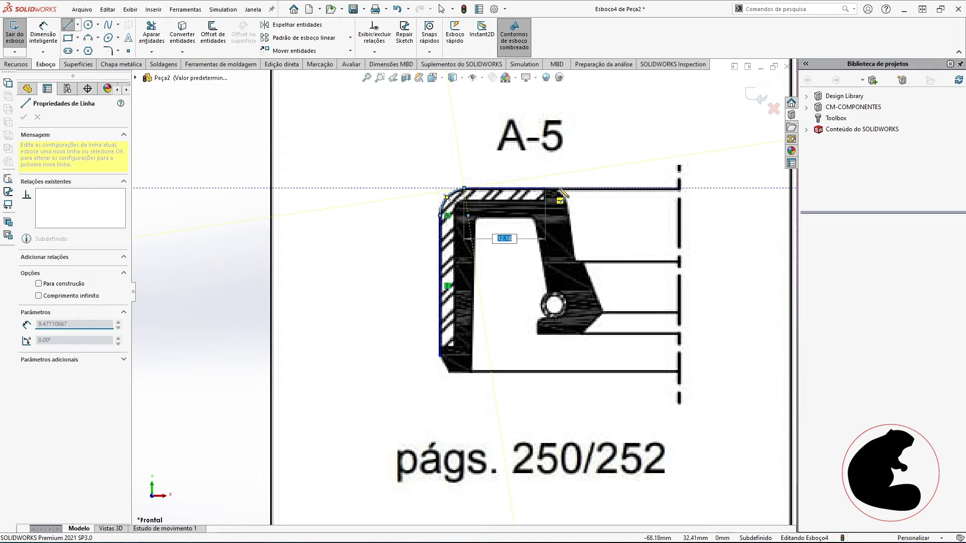
Step: Continue the outline across the top edge and down the lip's angled edges to its bottom edge
{"action": "left_click", "coordinate": [558, 190]}
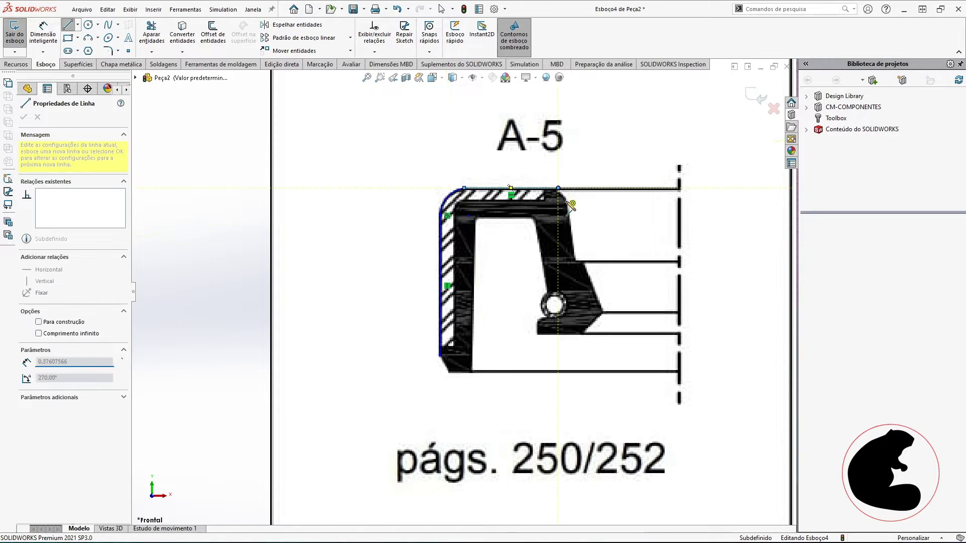
{"action": "left_click", "coordinate": [569, 202]}
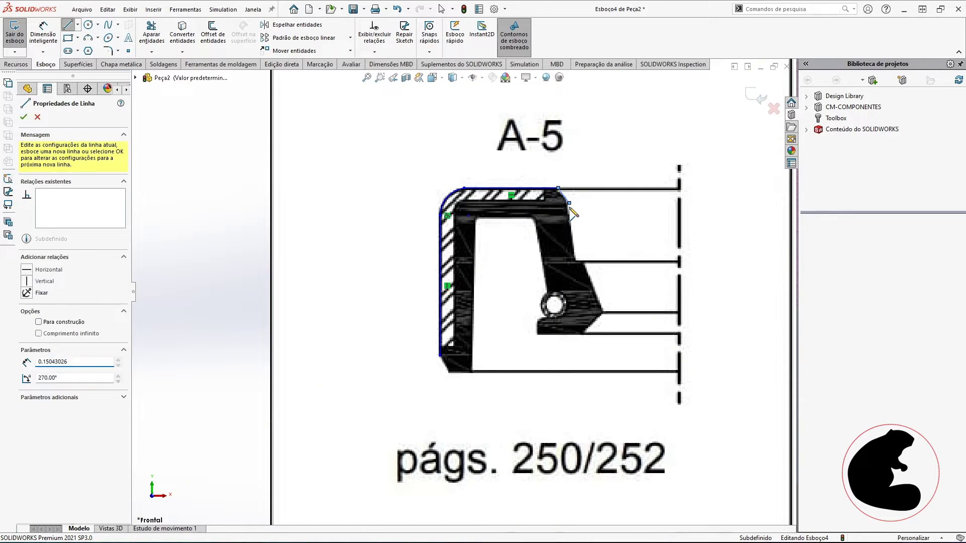
{"action": "left_click", "coordinate": [576, 259]}
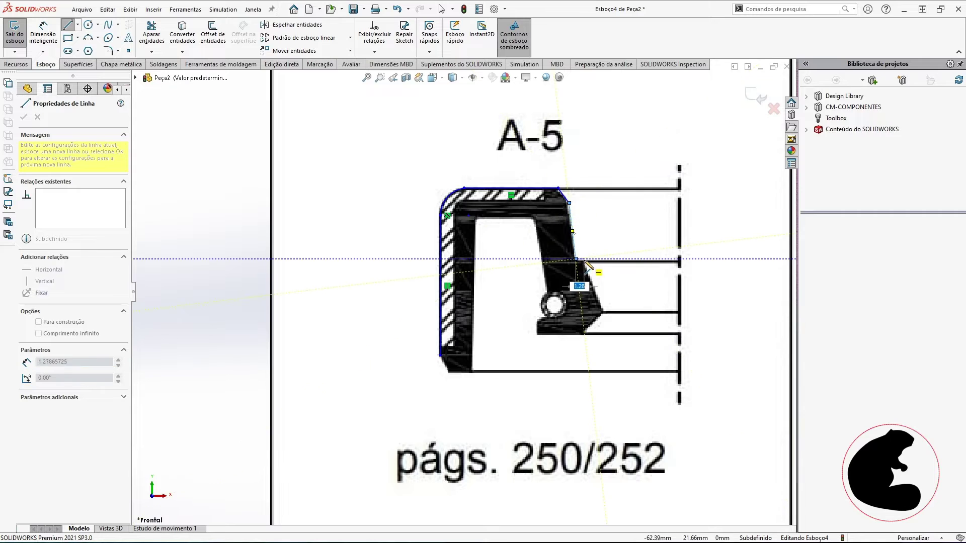
{"action": "left_click", "coordinate": [586, 259]}
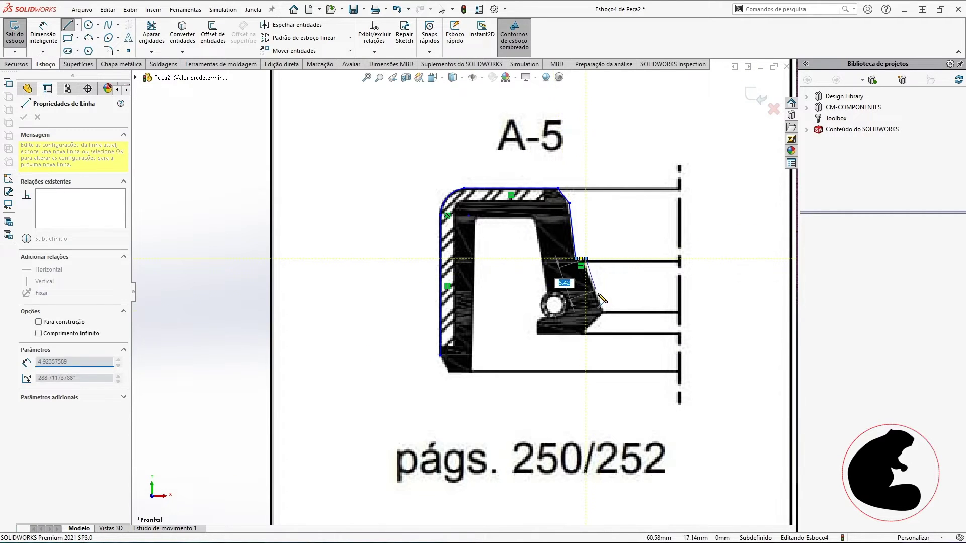
{"action": "left_click", "coordinate": [604, 312]}
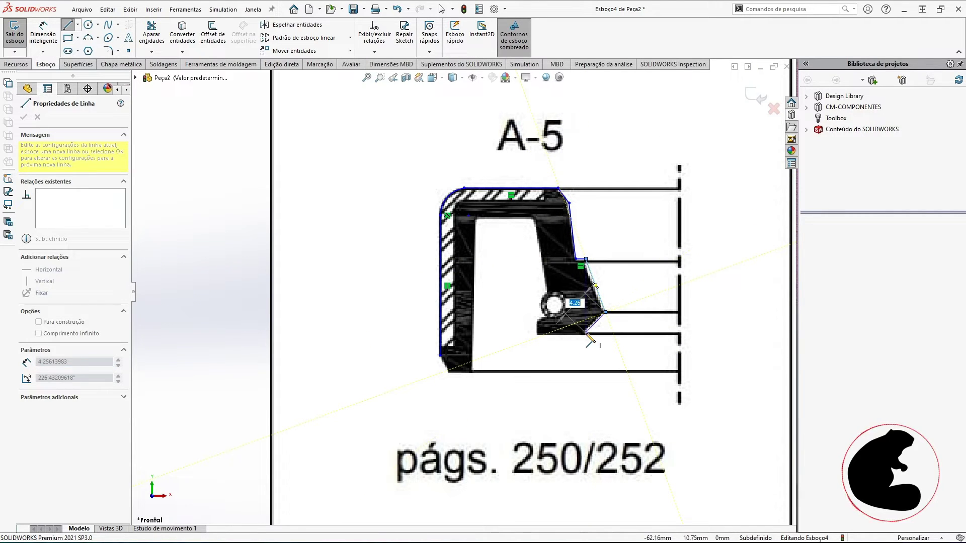
{"action": "left_click", "coordinate": [586, 334]}
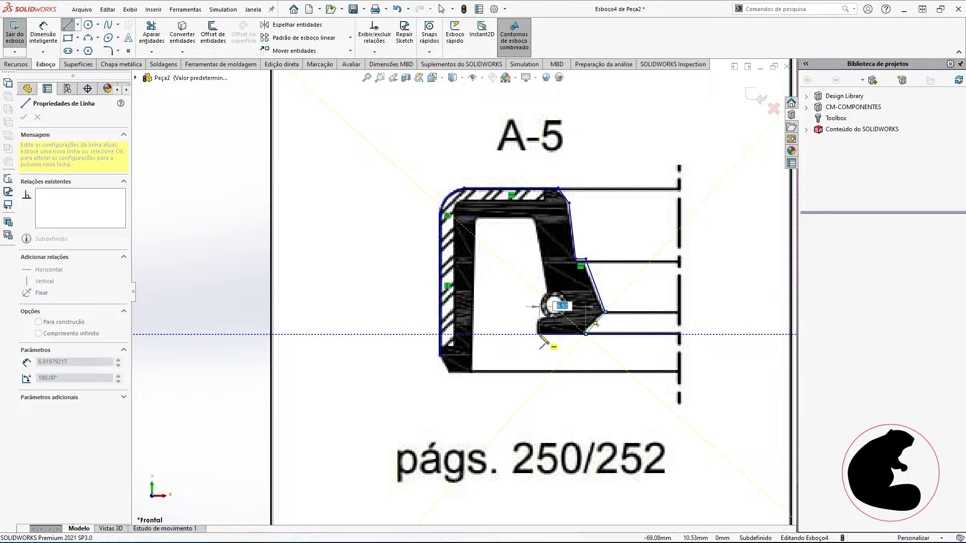
{"action": "left_click", "coordinate": [537, 334]}
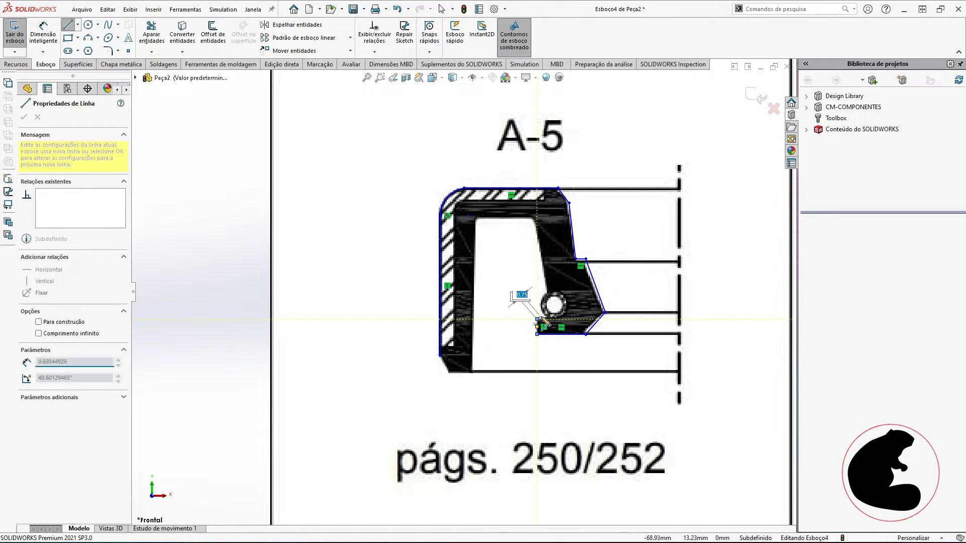
{"action": "scroll", "coordinate": [549, 318], "scroll_direction": "down", "scroll_amount": 8}
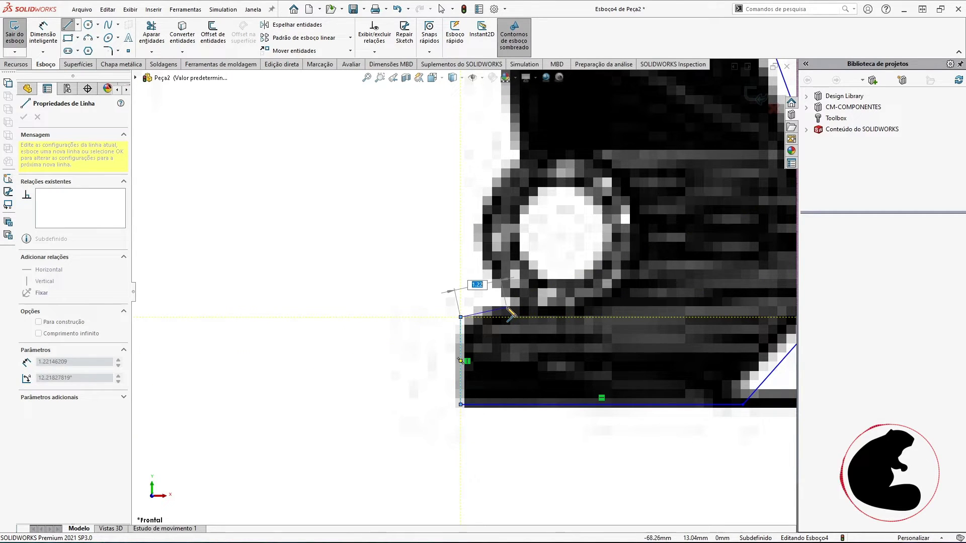
Step: Trace the outline around the spring groove and up the lip's inner face, arcing the inner top corner
{"action": "scroll", "coordinate": [465, 295], "scroll_direction": "up", "scroll_amount": 3}
{"action": "scroll", "coordinate": [516, 309], "scroll_direction": "up", "scroll_amount": 2}
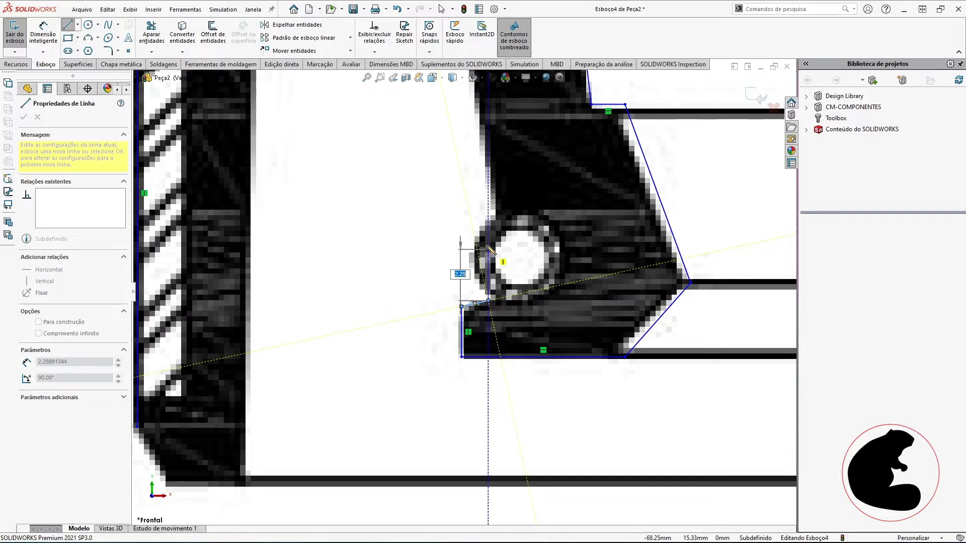
{"action": "left_click", "coordinate": [488, 300]}
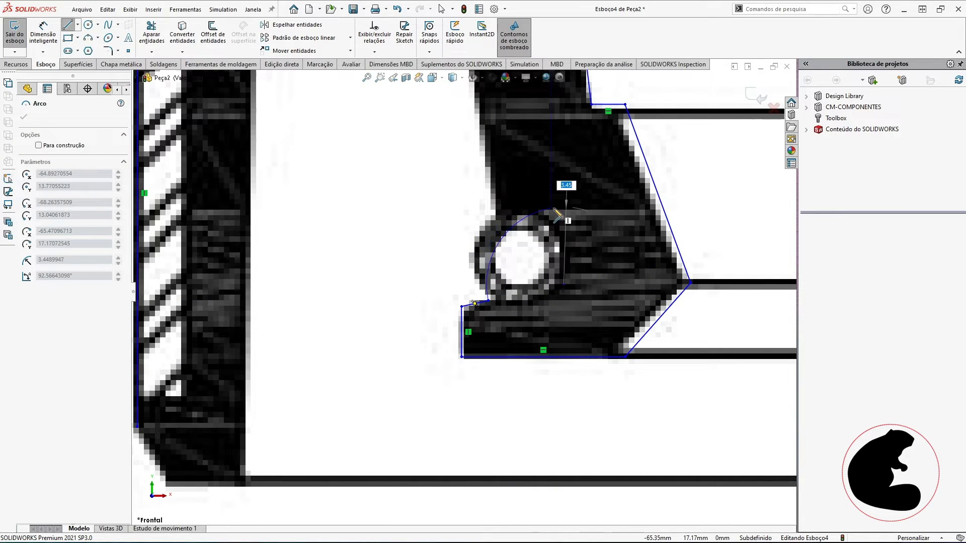
{"action": "left_click", "coordinate": [480, 229]}
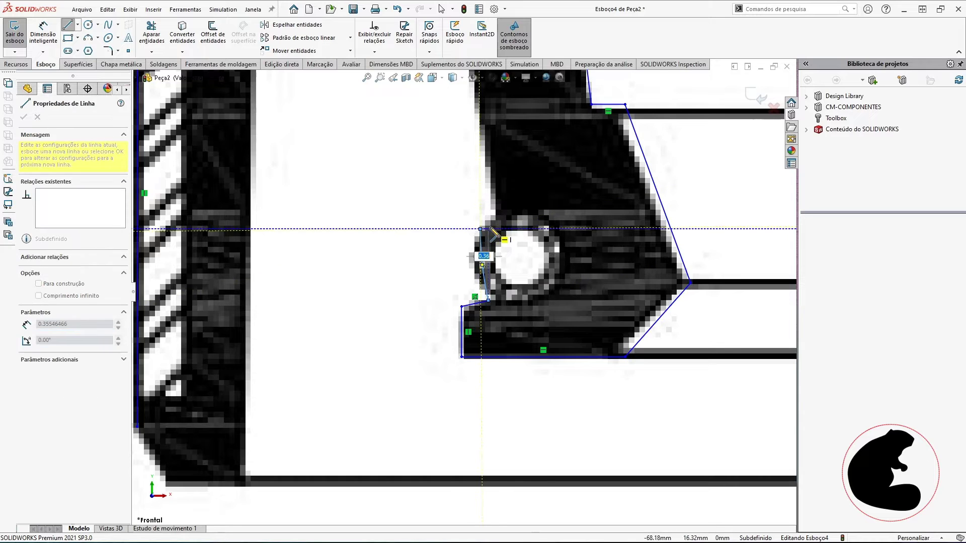
{"action": "scroll", "coordinate": [503, 217], "scroll_direction": "up", "scroll_amount": 4}
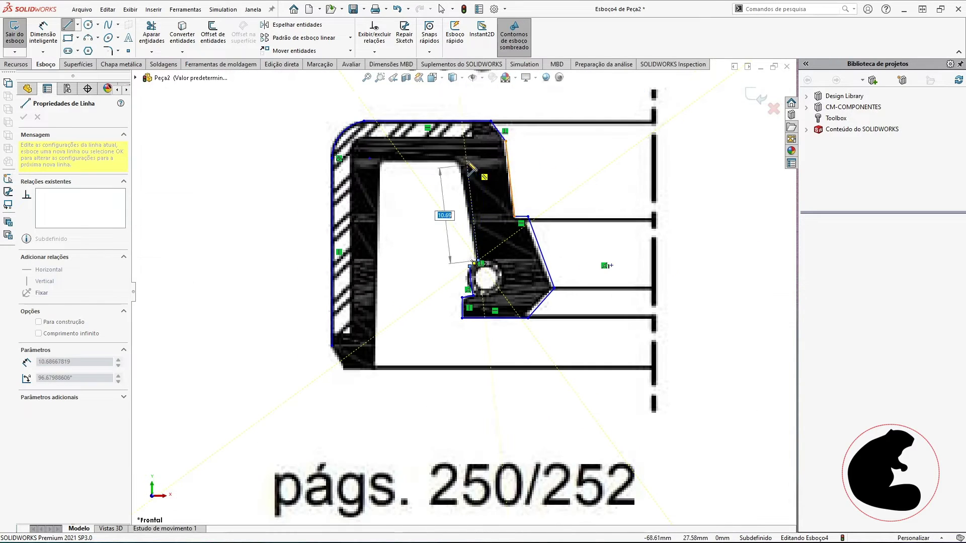
{"action": "left_click", "coordinate": [468, 215]}
{"action": "scroll", "coordinate": [451, 168], "scroll_direction": "down", "scroll_amount": 5}
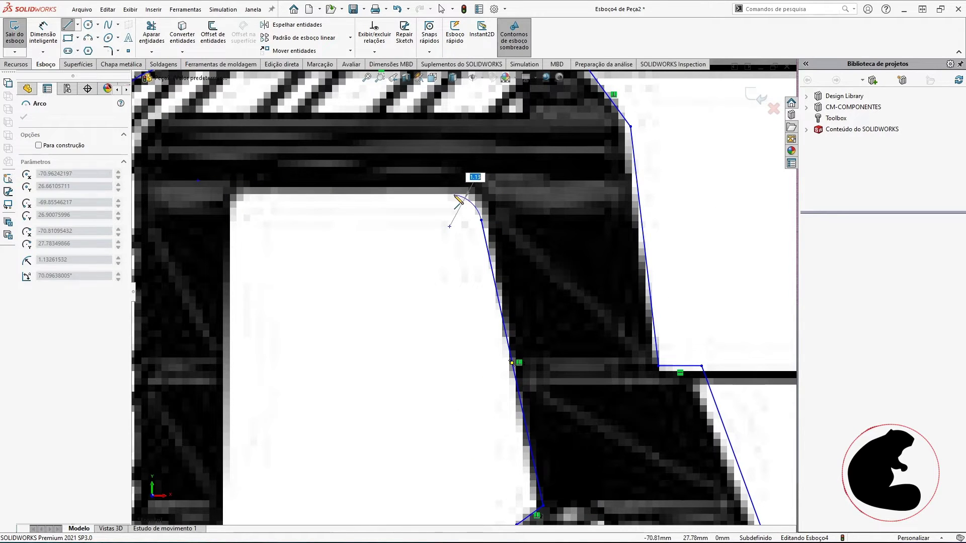
{"action": "left_click", "coordinate": [454, 194]}
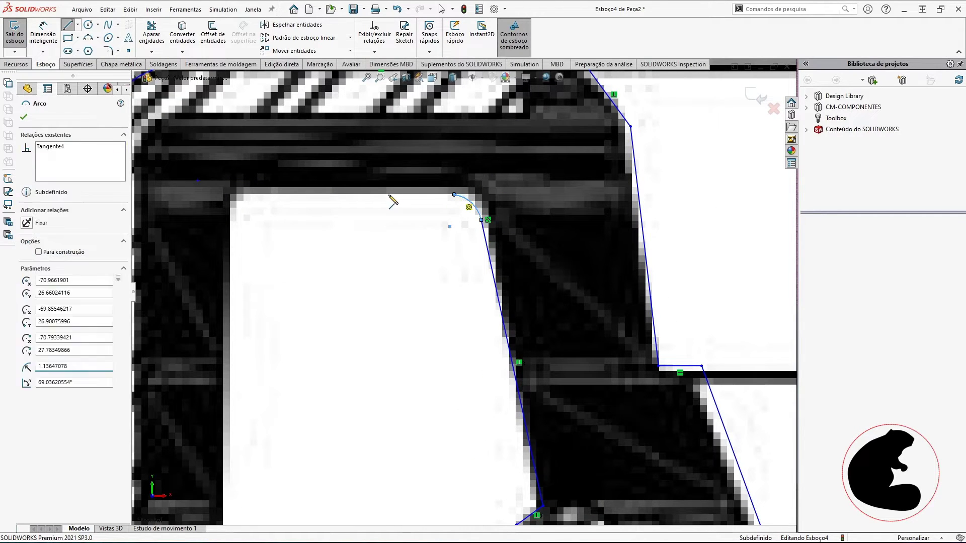
Step: Draw the inner top, inner vertical and bottom edges, closing the contour at the start point
{"action": "left_click", "coordinate": [230, 194]}
{"action": "scroll", "coordinate": [243, 244], "scroll_direction": "up", "scroll_amount": 6}
{"action": "scroll", "coordinate": [547, 332], "scroll_direction": "down", "scroll_amount": 8}
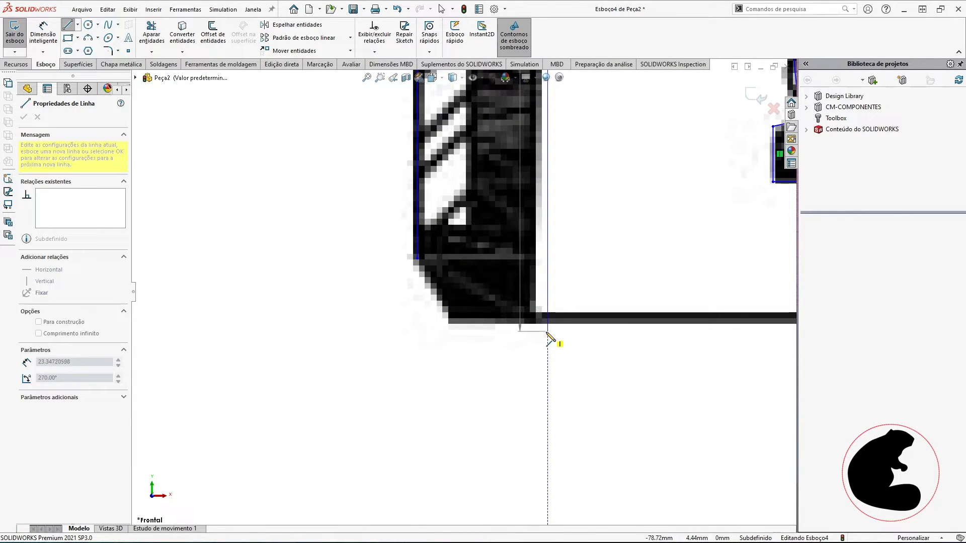
{"action": "left_click", "coordinate": [547, 325]}
{"action": "left_click", "coordinate": [441, 324]}
{"action": "left_click", "coordinate": [417, 270]}
{"action": "scroll", "coordinate": [553, 277], "scroll_direction": "up", "scroll_amount": 6}
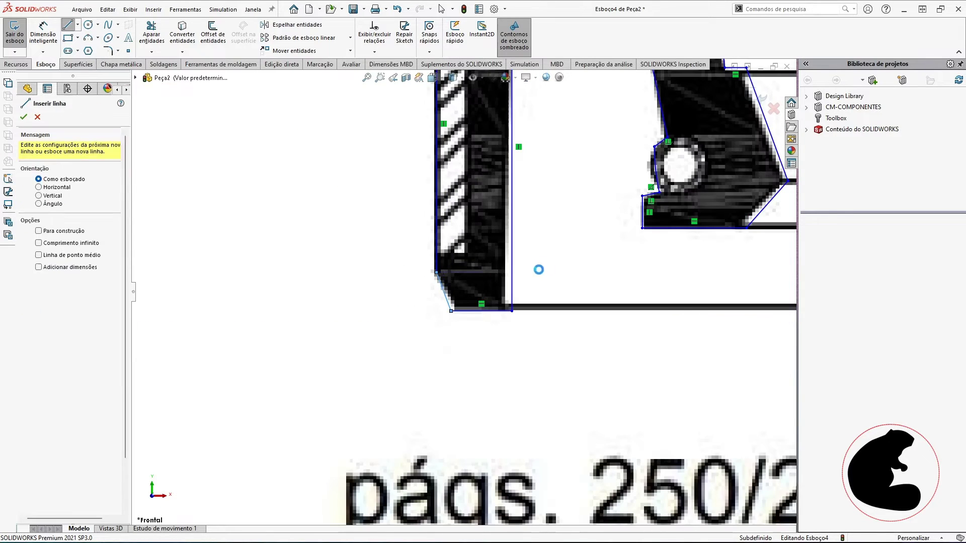
{"action": "key", "text": "Escape"}
Step: Drag the A-5 reference picture off the traced profile and delete it from Esboço4
{"action": "key", "text": "z"}
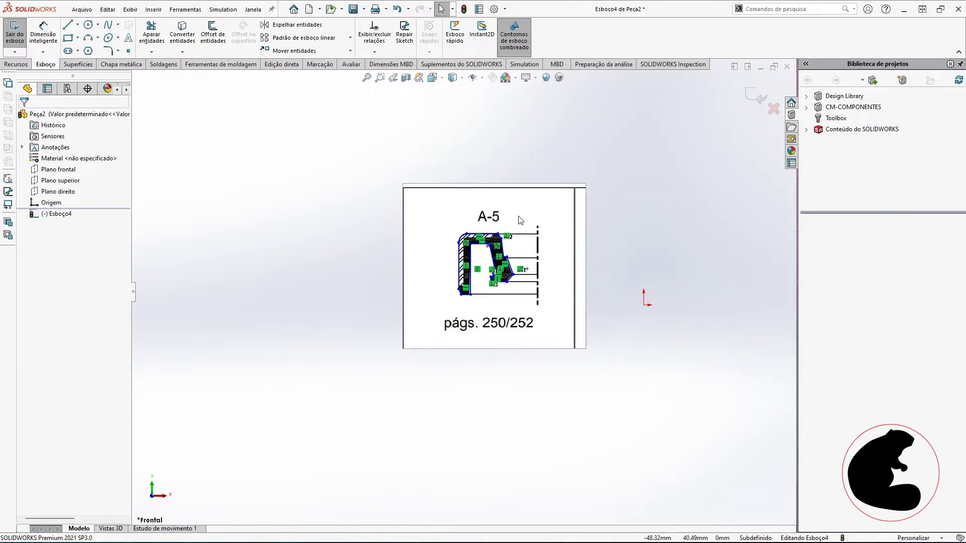
{"action": "left_click", "coordinate": [50, 217]}
{"action": "left_click", "coordinate": [657, 233]}
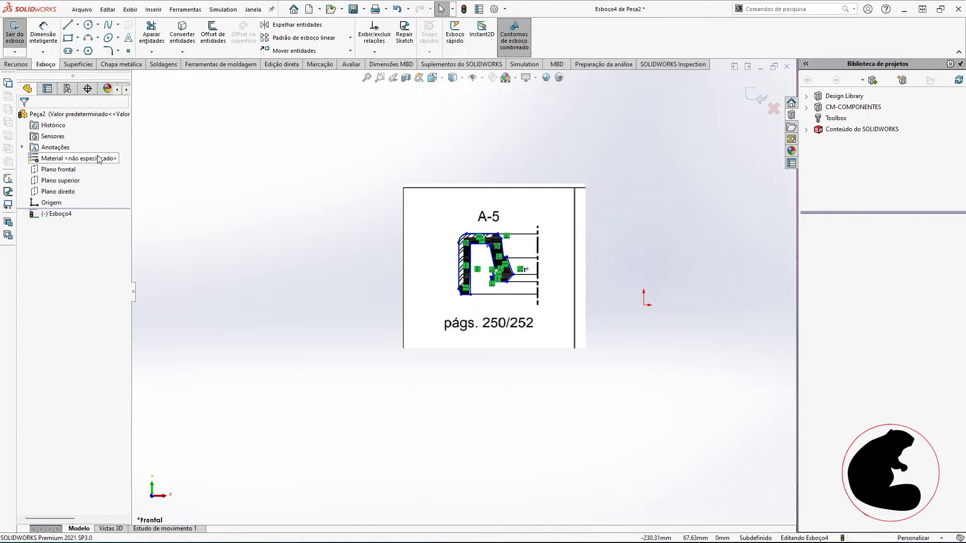
{"action": "scroll", "coordinate": [574, 190], "scroll_direction": "up", "scroll_amount": 2}
{"action": "left_click", "coordinate": [496, 263]}
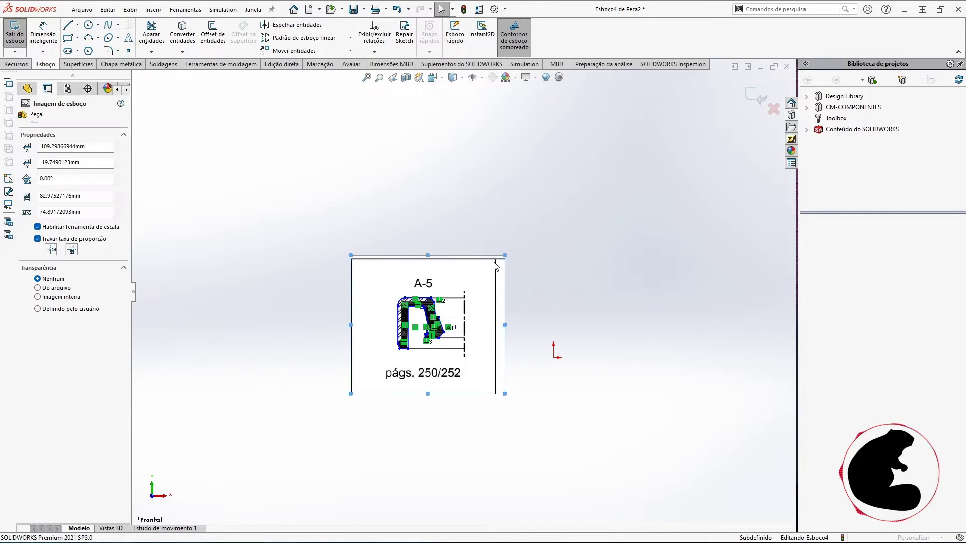
{"action": "mouse_move", "coordinate": [497, 263]}
{"action": "left_mouse_down"}
{"action": "mouse_move", "coordinate": [488, 271]}
{"action": "mouse_move", "coordinate": [398, 137]}
{"action": "mouse_move", "coordinate": [377, 131]}
{"action": "left_mouse_up"}
{"action": "mouse_move", "coordinate": [302, 201]}
{"action": "left_mouse_down"}
{"action": "mouse_move", "coordinate": [171, 194]}
{"action": "mouse_move", "coordinate": [334, 213]}
{"action": "left_mouse_up"}
{"action": "left_click", "coordinate": [23, 117]}
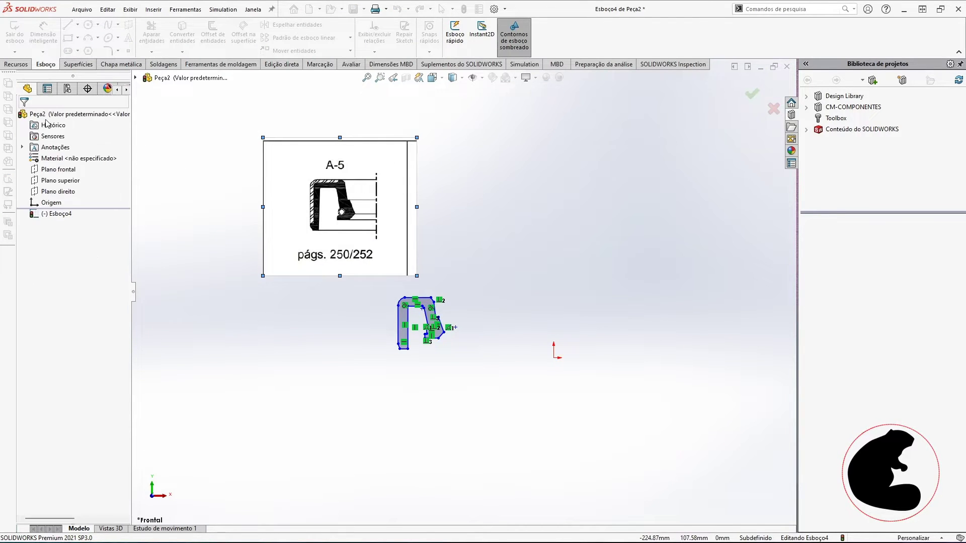
{"action": "key", "text": "Delete"}
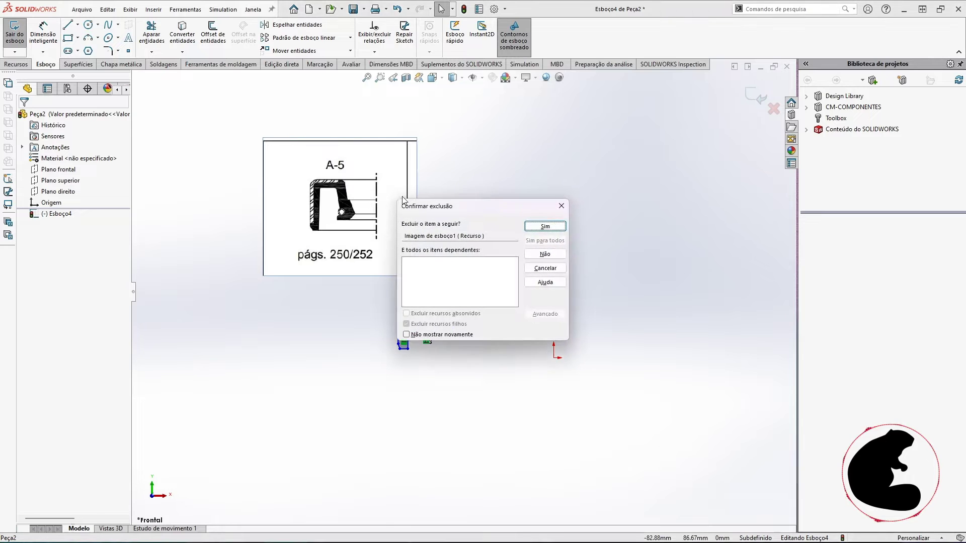
{"action": "left_click", "coordinate": [545, 227]}
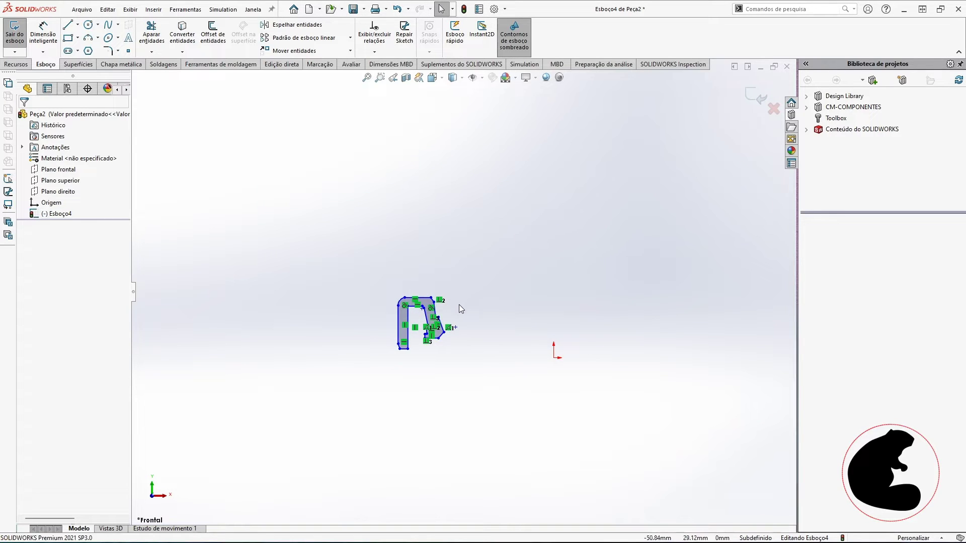
{"action": "scroll", "coordinate": [437, 319], "scroll_direction": "down", "scroll_amount": 3}
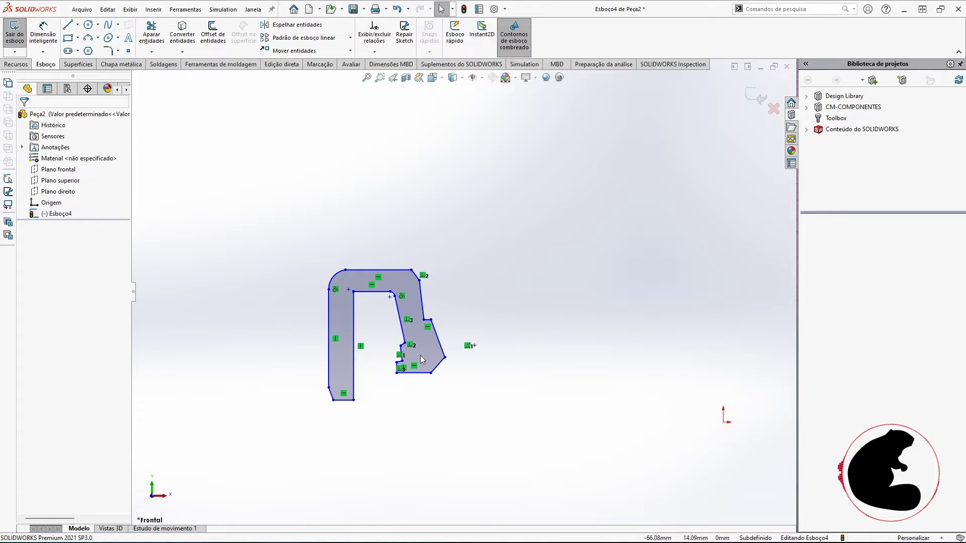
Step: Box-select the whole traced profile, dismiss its shortcut menu, and start Dimensão inteligente
{"action": "scroll", "coordinate": [439, 244], "scroll_direction": "down", "scroll_amount": 2}
{"action": "scroll", "coordinate": [427, 265], "scroll_direction": "up", "scroll_amount": 6}
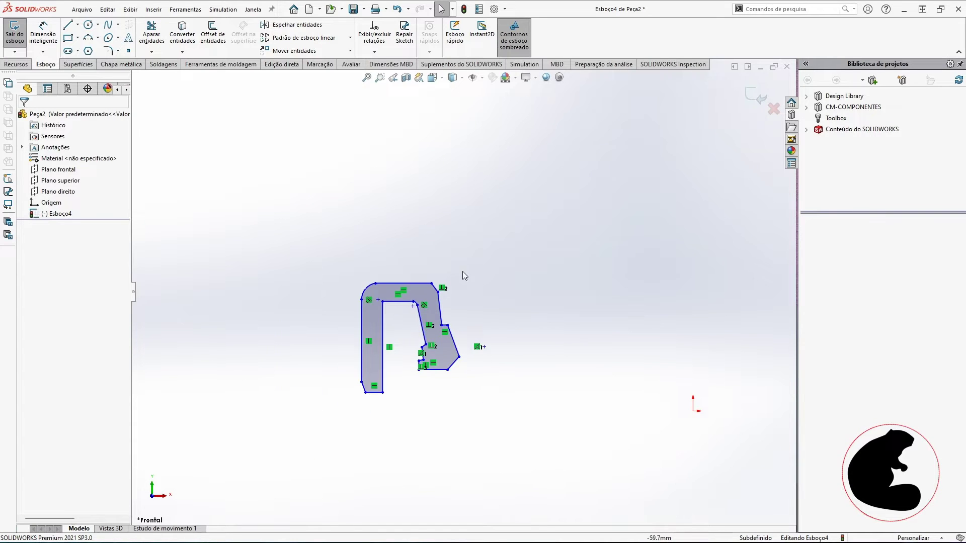
{"action": "scroll", "coordinate": [441, 351], "scroll_direction": "down", "scroll_amount": 2}
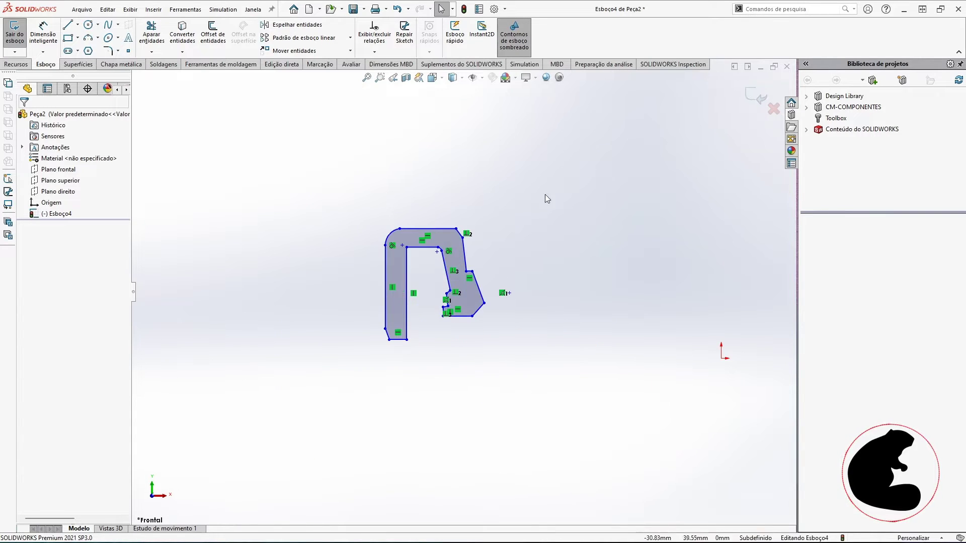
{"action": "left_click_drag", "start_coordinate": [277, 178], "coordinate": [614, 415]}
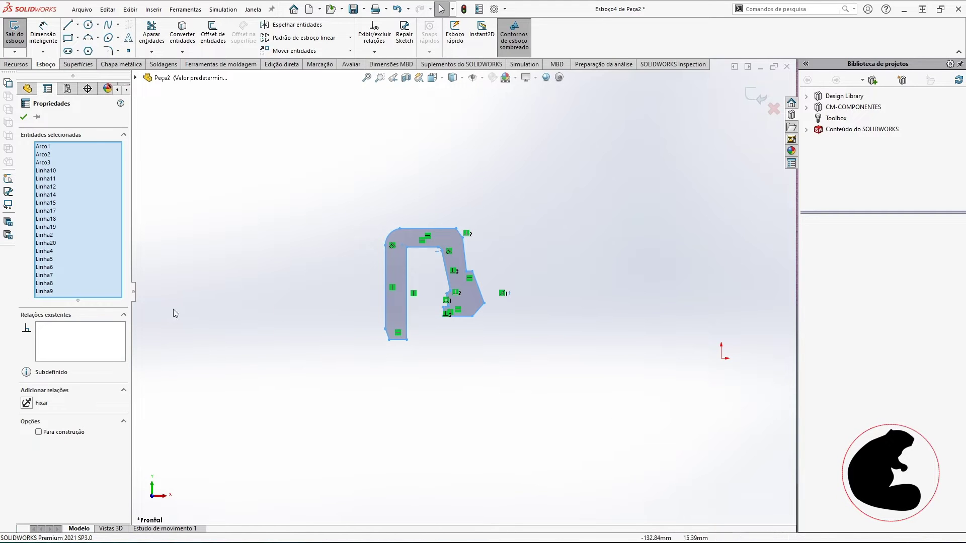
{"action": "right_click", "coordinate": [413, 235]}
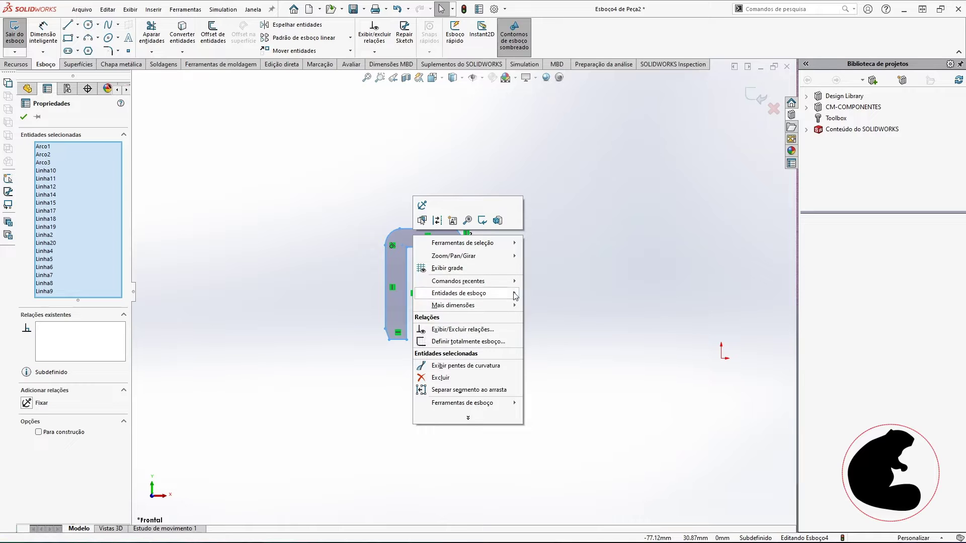
{"action": "left_click", "coordinate": [569, 244]}
{"action": "scroll", "coordinate": [395, 251], "scroll_direction": "down", "scroll_amount": 1}
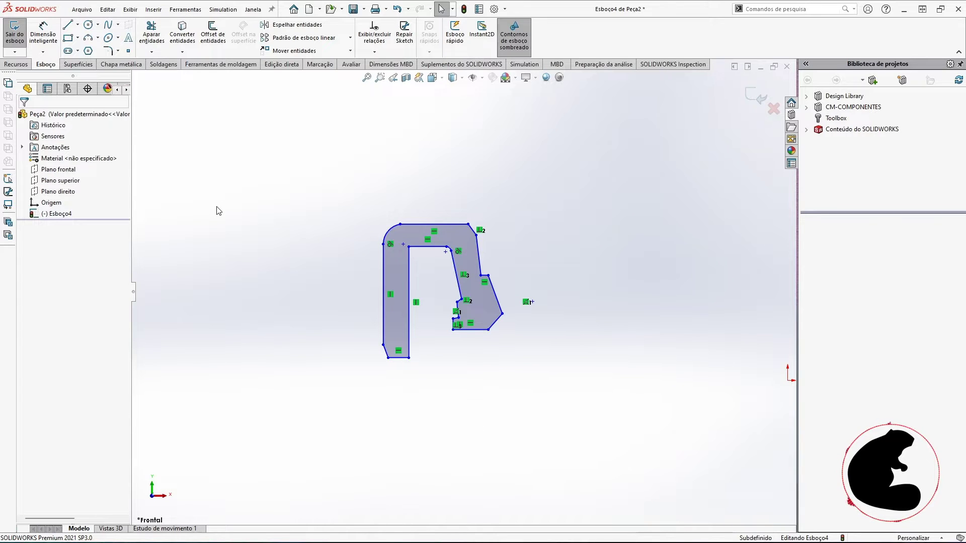
{"action": "left_click", "coordinate": [43, 31]}
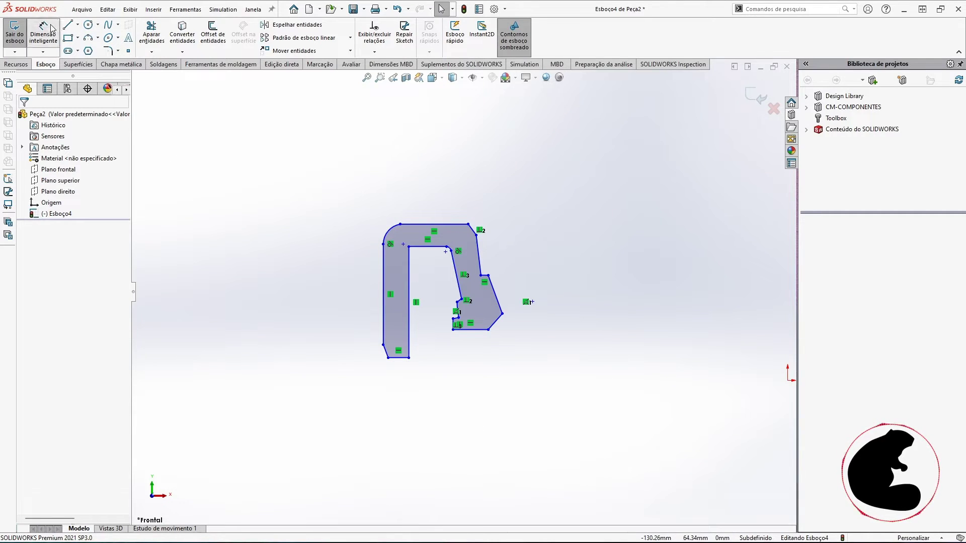
Step: Dimension the height between the profile's top and bottom lines as 9 mm
{"action": "left_click", "coordinate": [421, 224]}
{"action": "left_click", "coordinate": [400, 358]}
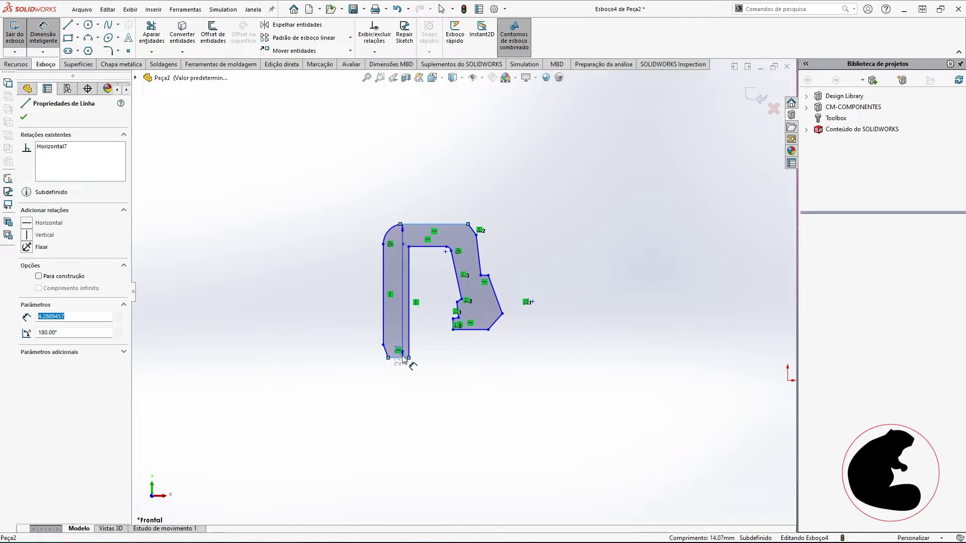
{"action": "left_click", "coordinate": [347, 296]}
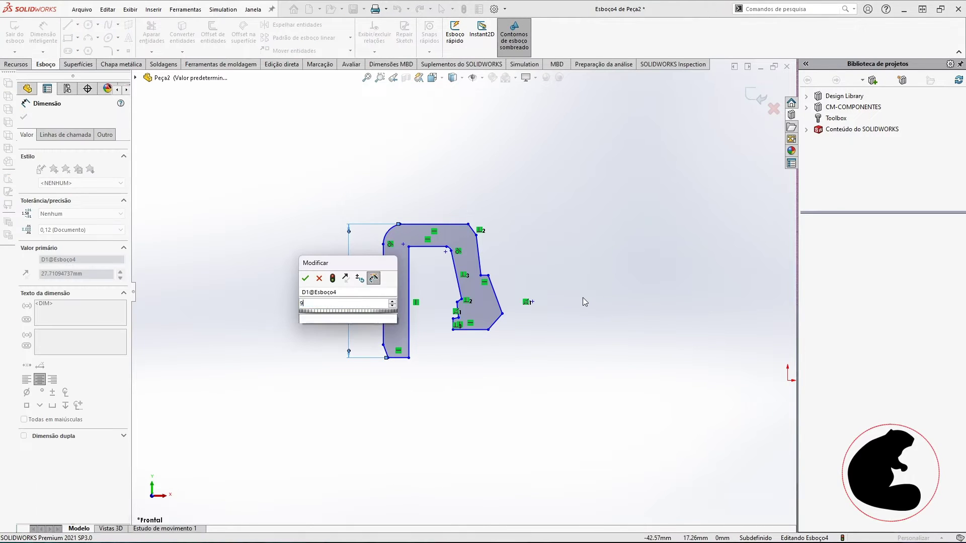
{"action": "type", "text": "9"}
{"action": "key", "text": "Return"}
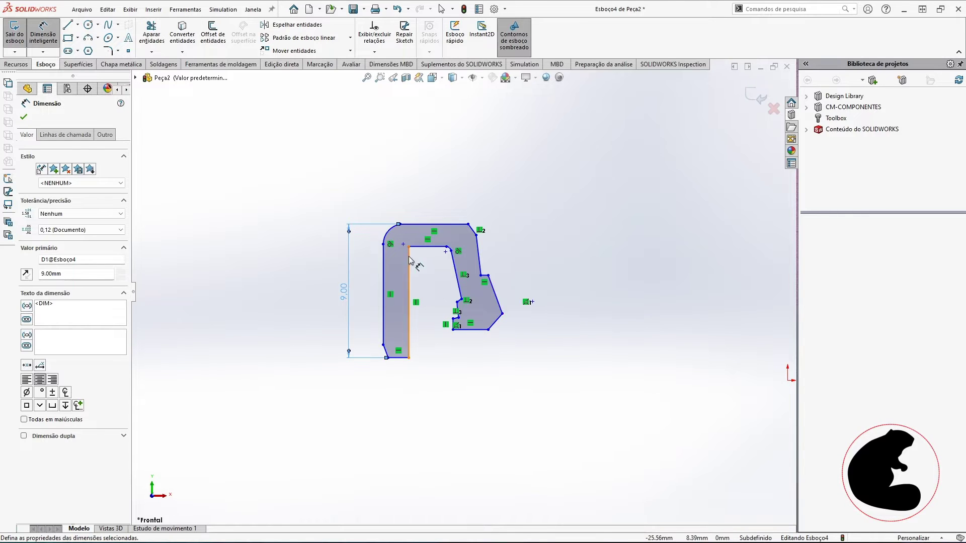
{"action": "key", "text": "Escape"}
{"action": "scroll", "coordinate": [584, 322], "scroll_direction": "down", "scroll_amount": 1}
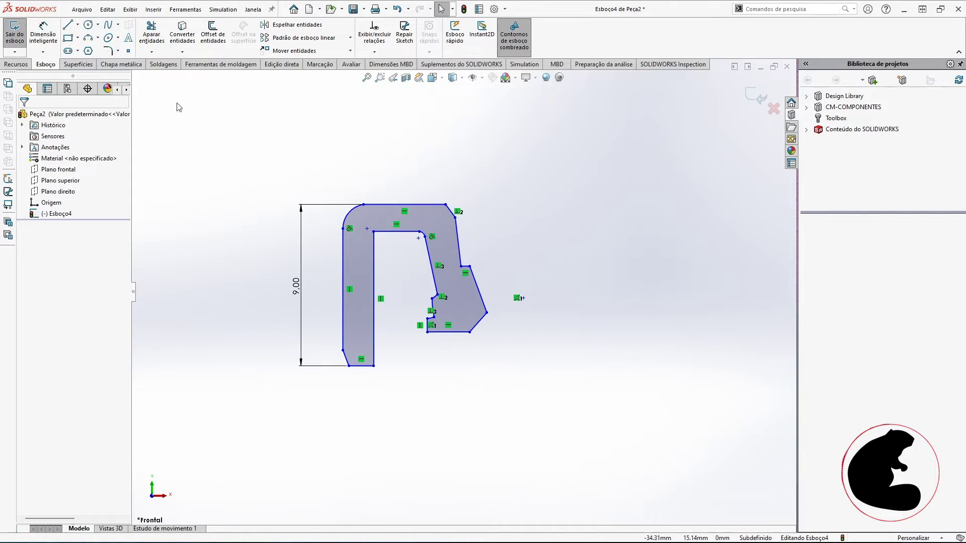
{"action": "scroll", "coordinate": [447, 272], "scroll_direction": "up", "scroll_amount": 3}
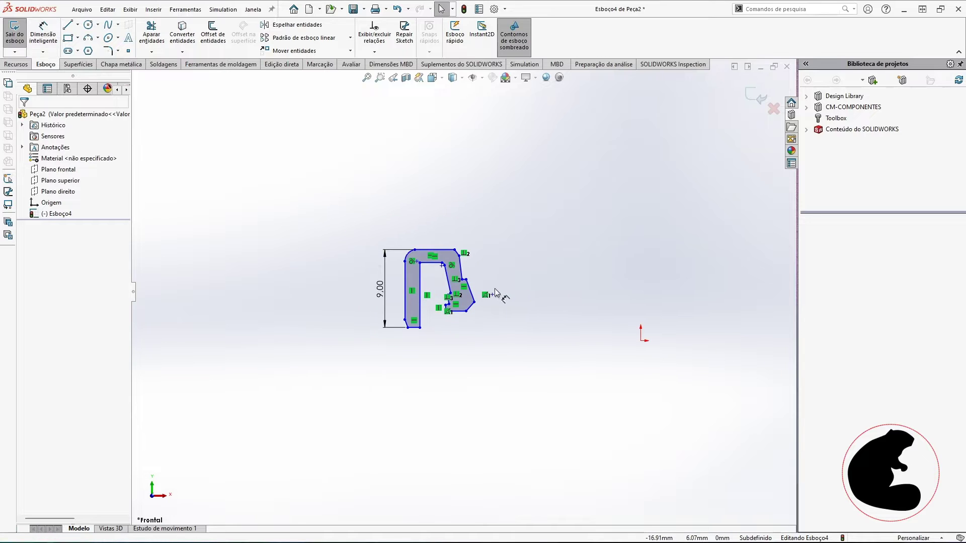
Step: Select every line and arc of the seal profile and choose Criar bloco from the shortcut toolbar
{"action": "left_click_drag", "start_coordinate": [333, 185], "coordinate": [546, 391]}
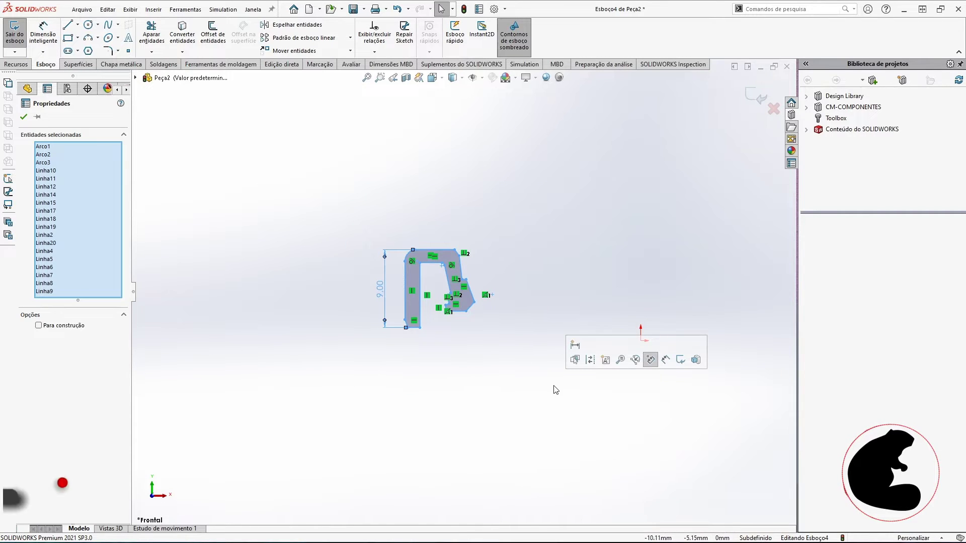
{"action": "right_click", "coordinate": [437, 258]}
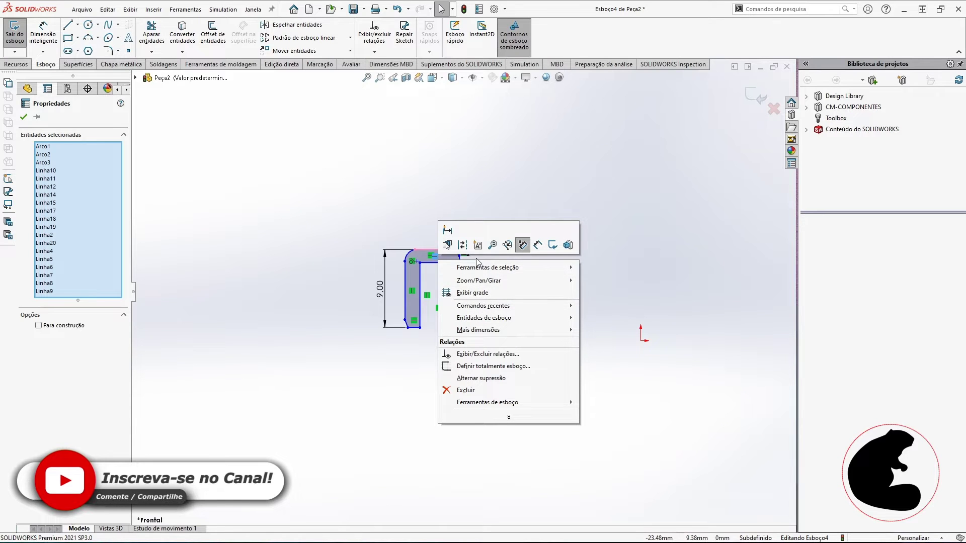
{"action": "left_click", "coordinate": [431, 209]}
{"action": "left_click_drag", "start_coordinate": [320, 208], "coordinate": [540, 399]}
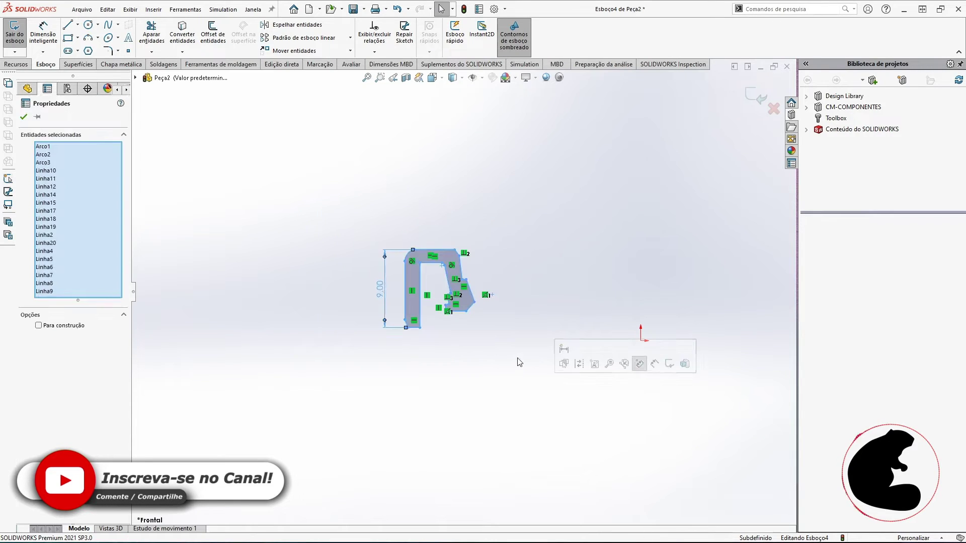
{"action": "right_click", "coordinate": [440, 256]}
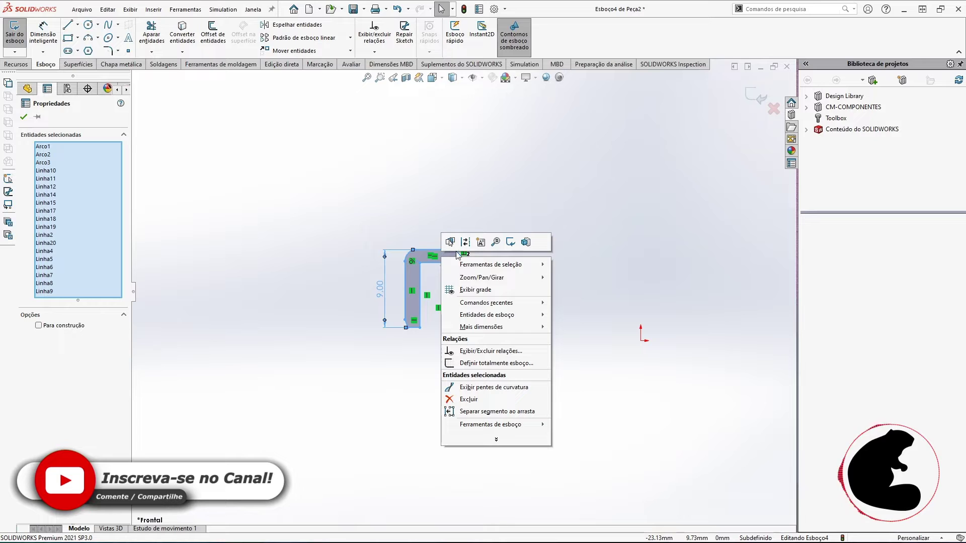
{"action": "left_click", "coordinate": [482, 244]}
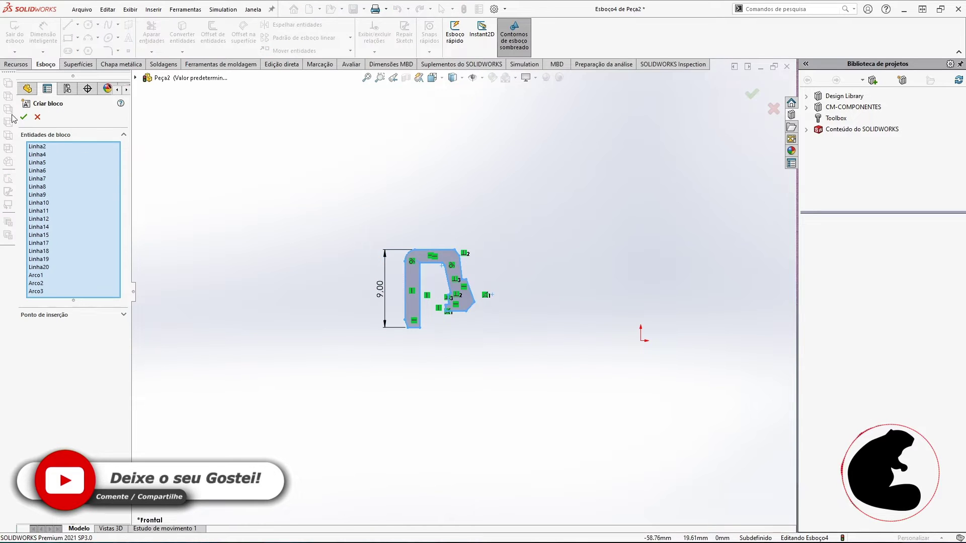
Step: Create block Bloco1-1 from the profile and move it down and to the right
{"action": "left_click", "coordinate": [24, 118]}
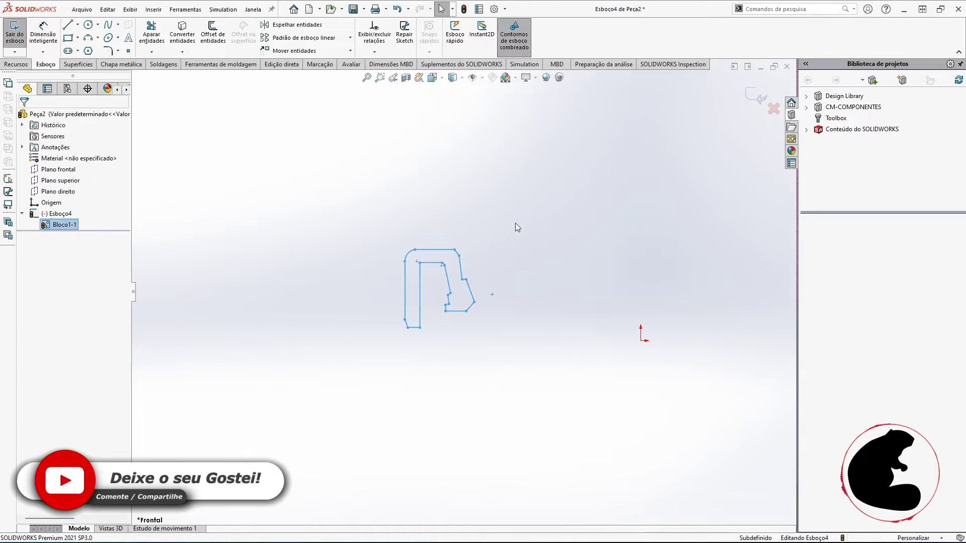
{"action": "left_click", "coordinate": [441, 253]}
{"action": "left_click_drag", "start_coordinate": [448, 249], "coordinate": [493, 295]}
{"action": "key", "text": "Escape"}
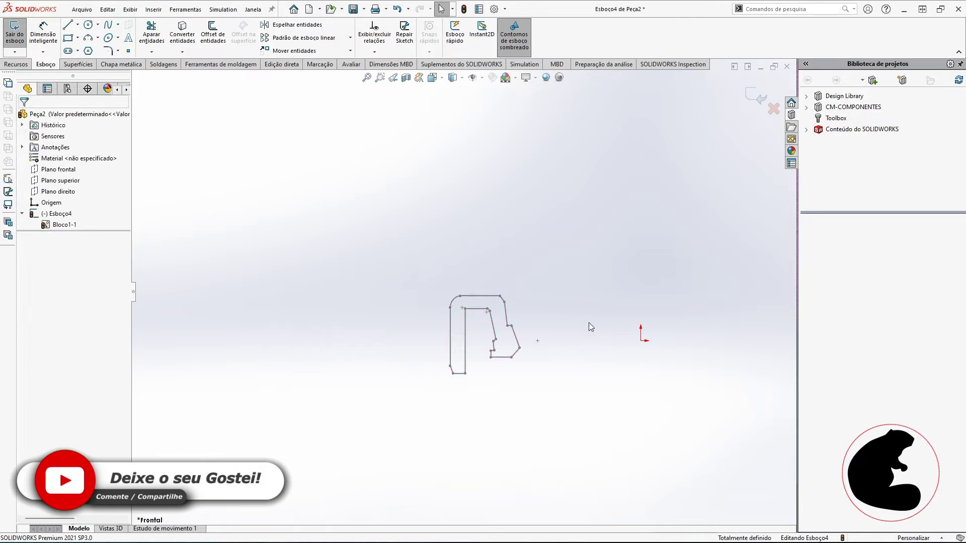
Step: Dimension the block's left edge 35 mm horizontally from the origin
{"action": "key", "text": "d"}
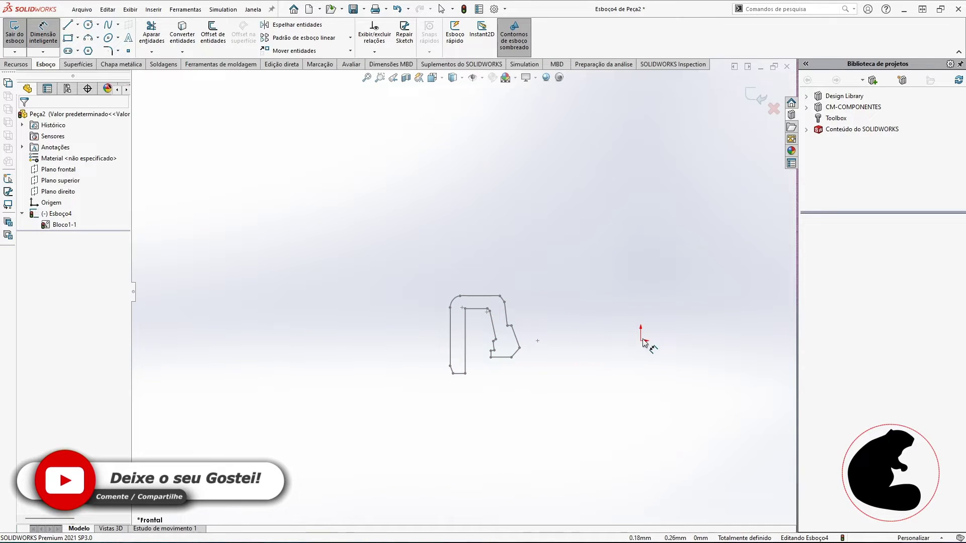
{"action": "left_click", "coordinate": [640, 340]}
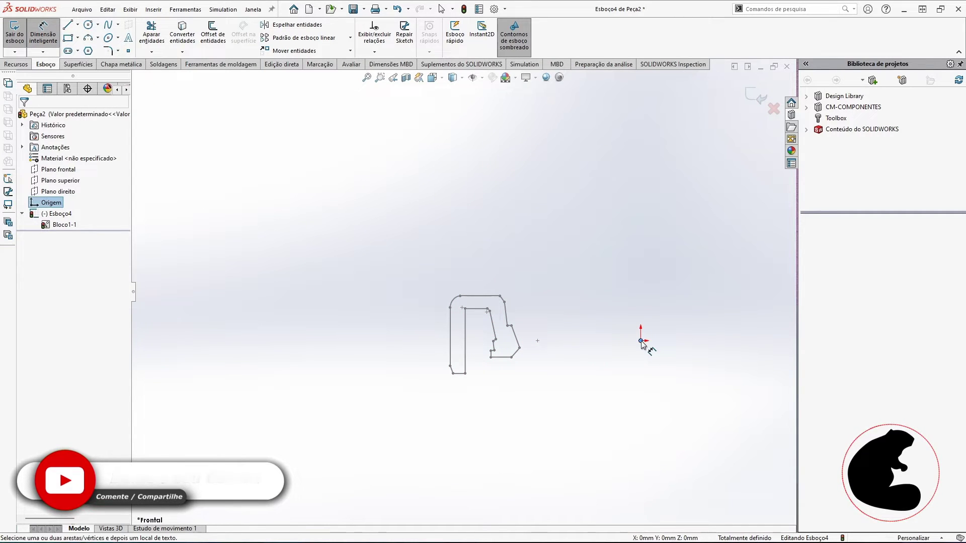
{"action": "left_click", "coordinate": [450, 339]}
{"action": "left_click", "coordinate": [536, 270]}
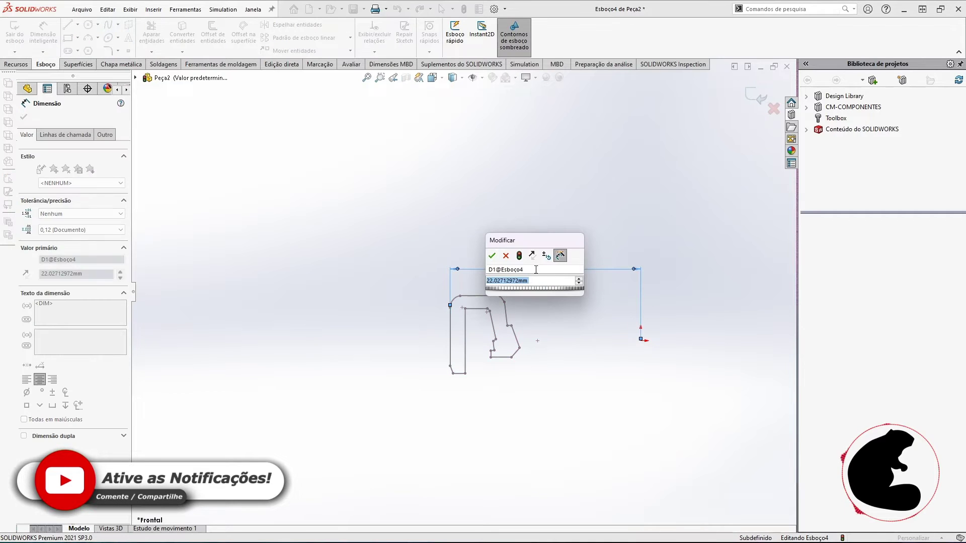
{"action": "type", "text": "35"}
{"action": "key", "text": "Return"}
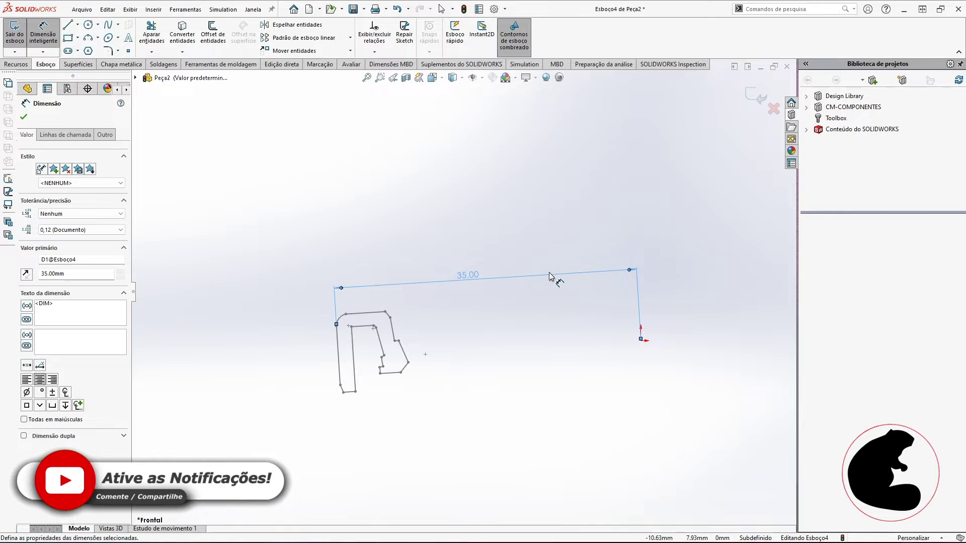
{"action": "key", "text": "Escape"}
Step: Add a Vertical relation to the block's left edge
{"action": "left_click", "coordinate": [338, 334]}
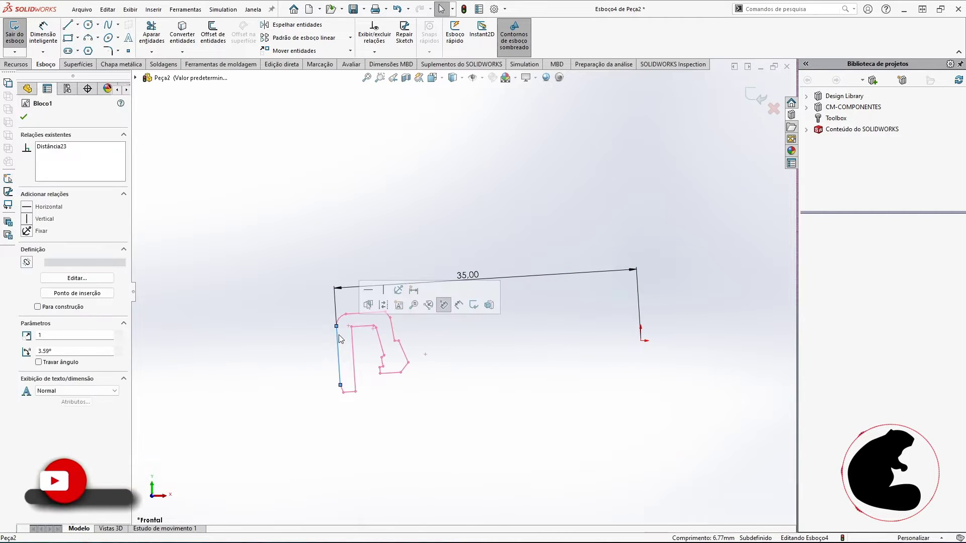
{"action": "left_click", "coordinate": [383, 290]}
{"action": "left_click", "coordinate": [498, 370]}
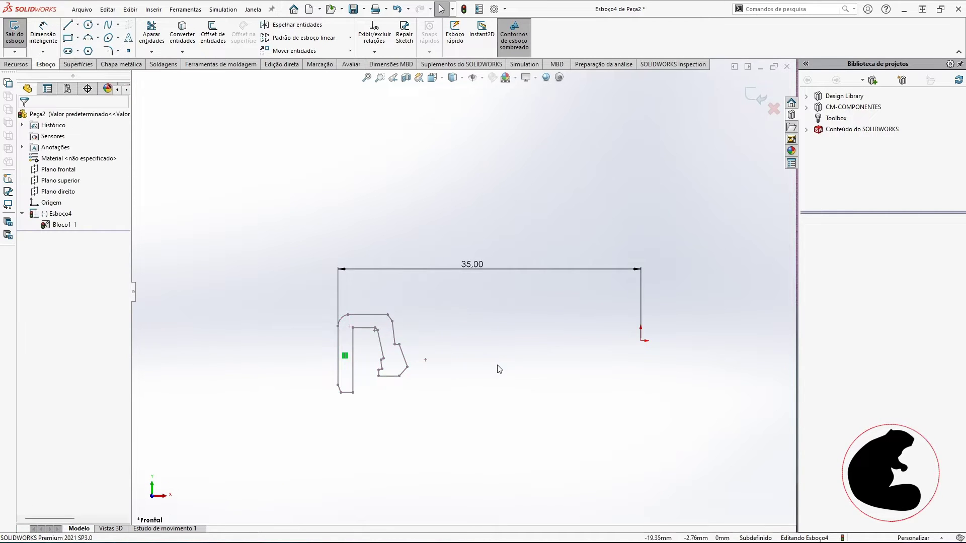
Step: Start a dimension from the block's lower corner to the origin, then cancel the 26.98 value
{"action": "left_click", "coordinate": [44, 31]}
{"action": "left_click", "coordinate": [408, 368]}
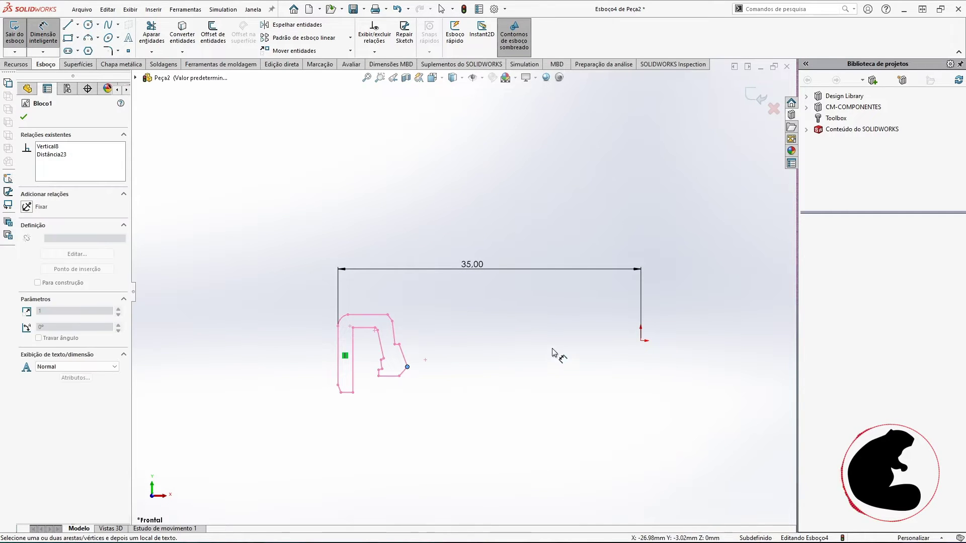
{"action": "left_click", "coordinate": [641, 341]}
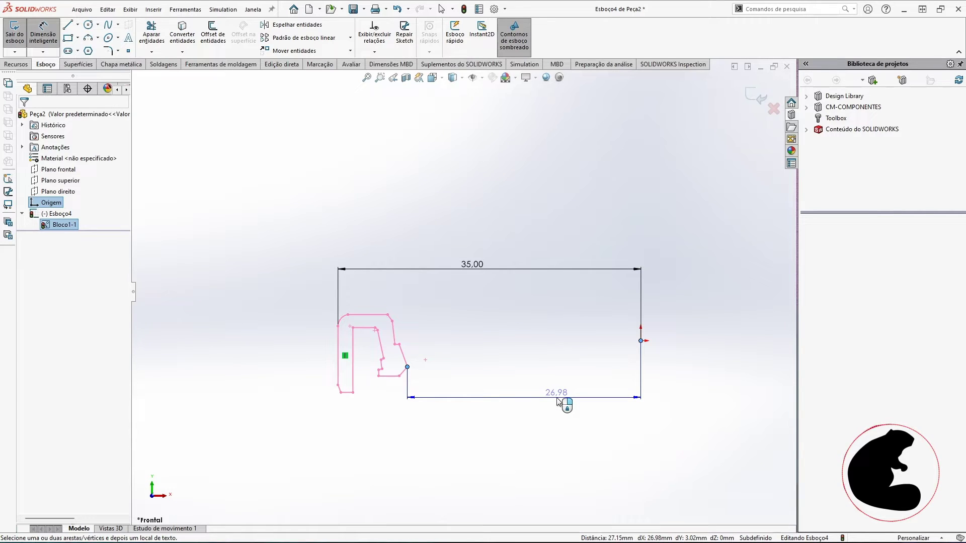
{"action": "key", "text": "Escape"}
{"action": "key", "text": "Escape"}
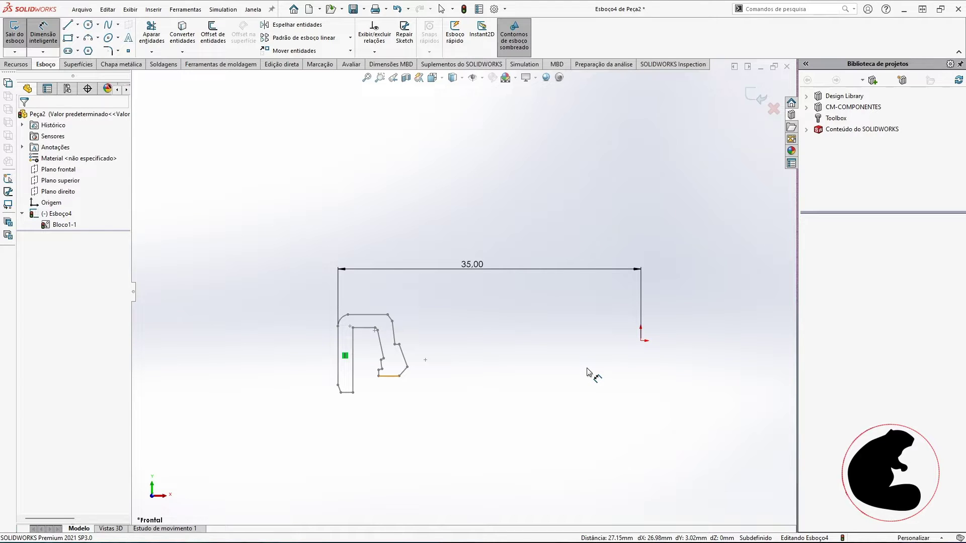
{"action": "left_click", "coordinate": [77, 24]}
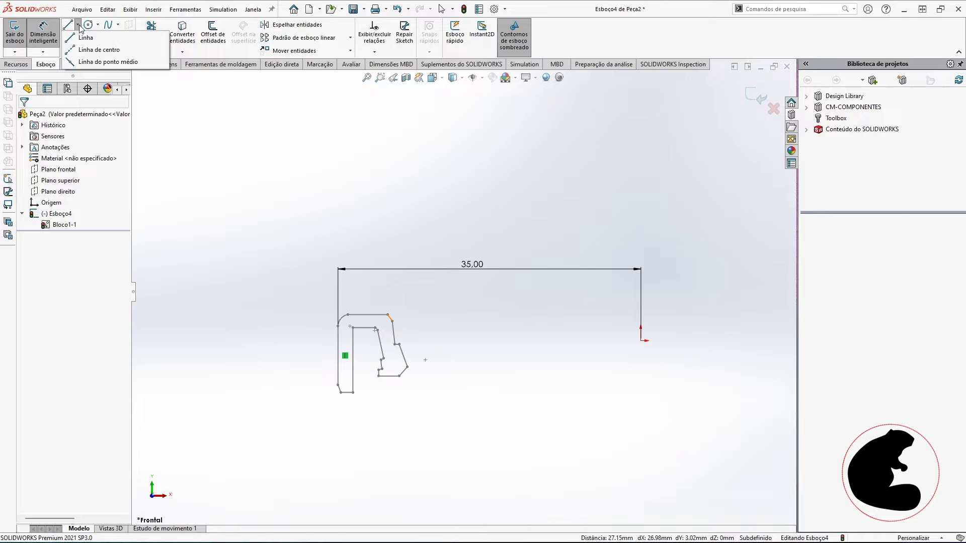
Step: Draw a vertical centreline straight up from the origin
{"action": "left_click", "coordinate": [83, 49]}
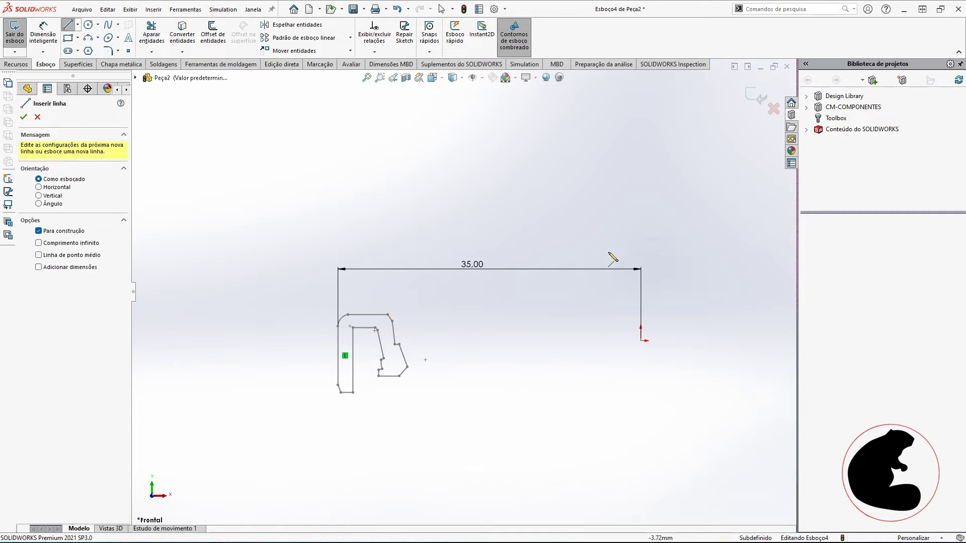
{"action": "left_click", "coordinate": [641, 340]}
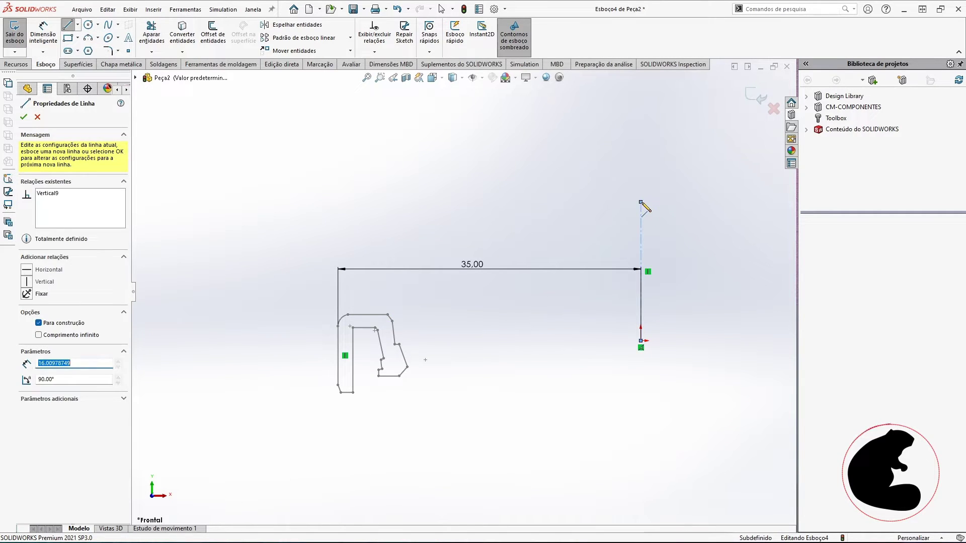
{"action": "left_click", "coordinate": [641, 202]}
{"action": "key", "text": "Escape"}
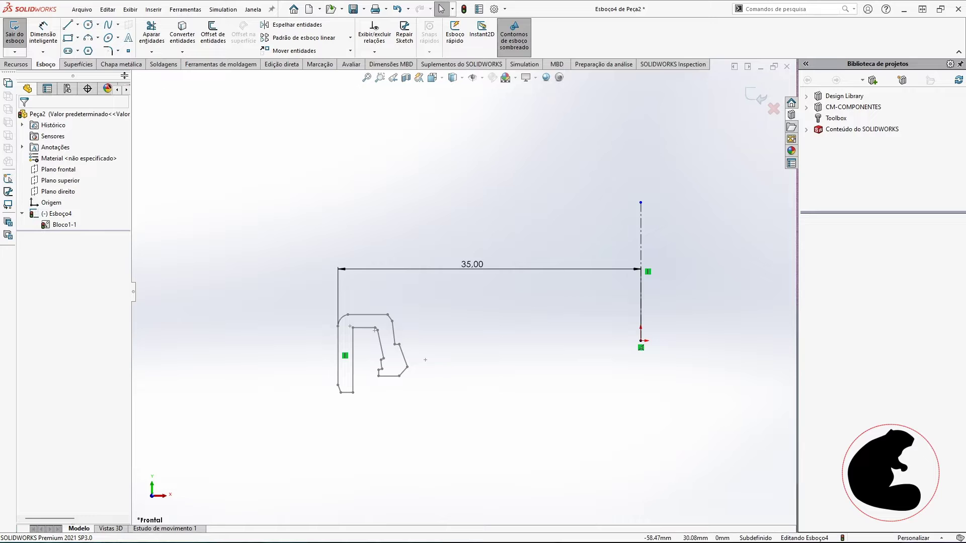
Step: Revolve the profile 360° around the centreline, creating Revolução1
{"action": "left_click", "coordinate": [16, 64]}
{"action": "left_click", "coordinate": [46, 64]}
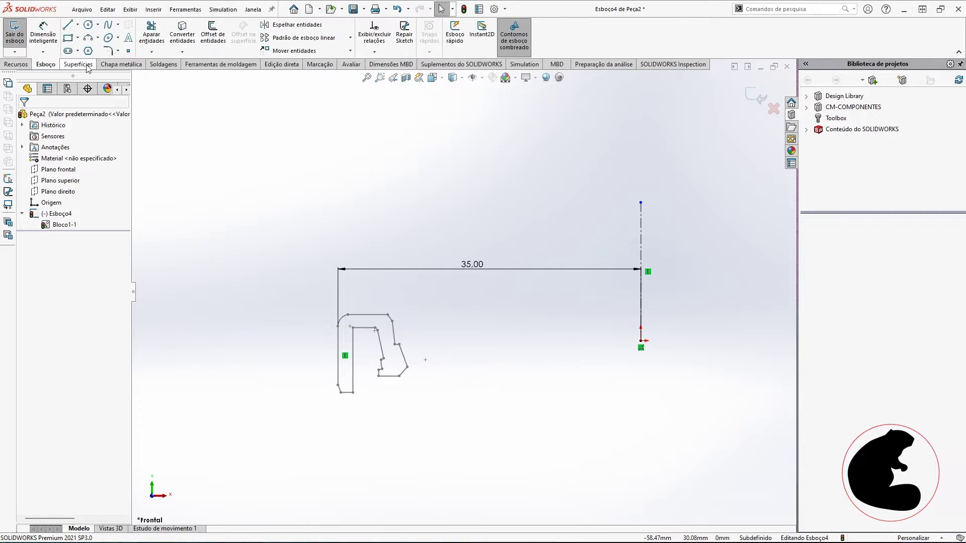
{"action": "left_click", "coordinate": [18, 63]}
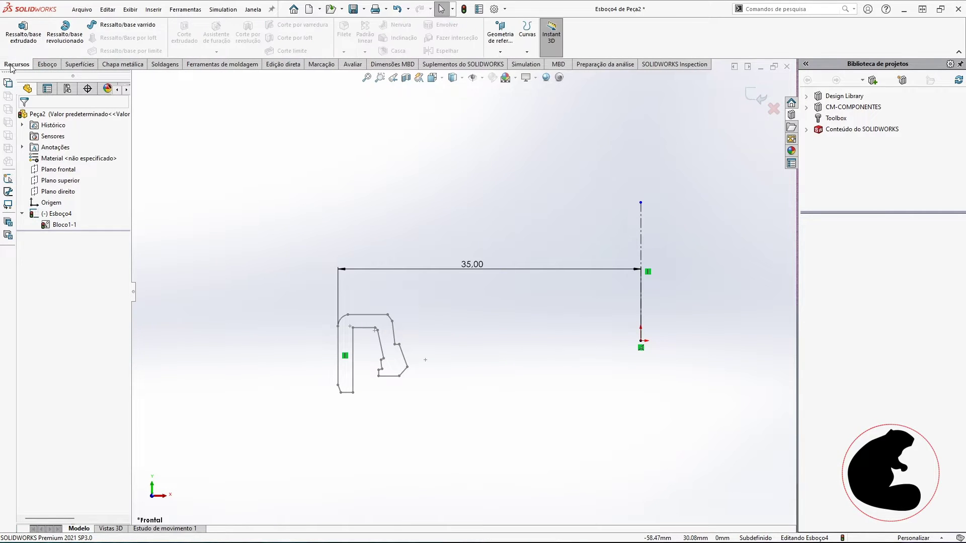
{"action": "left_click", "coordinate": [65, 33]}
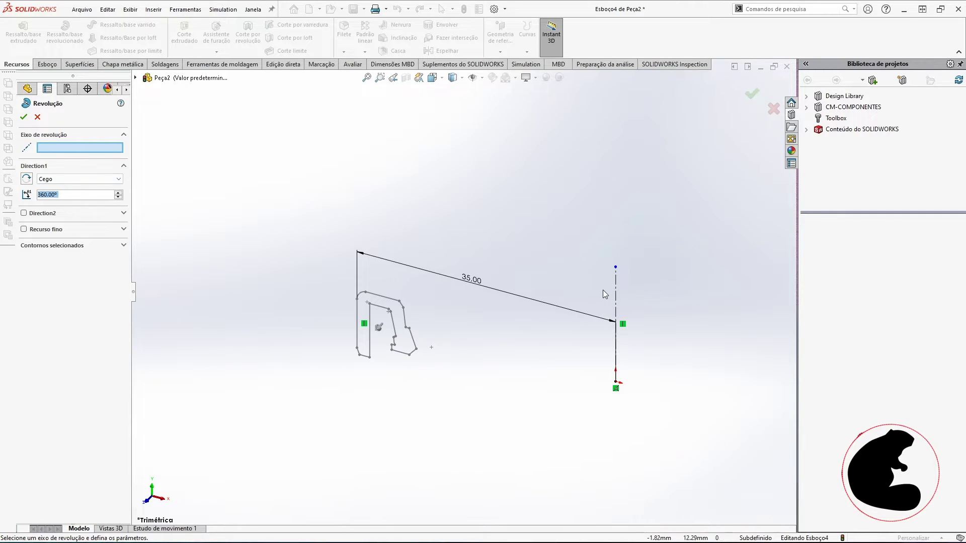
{"action": "left_click", "coordinate": [615, 295]}
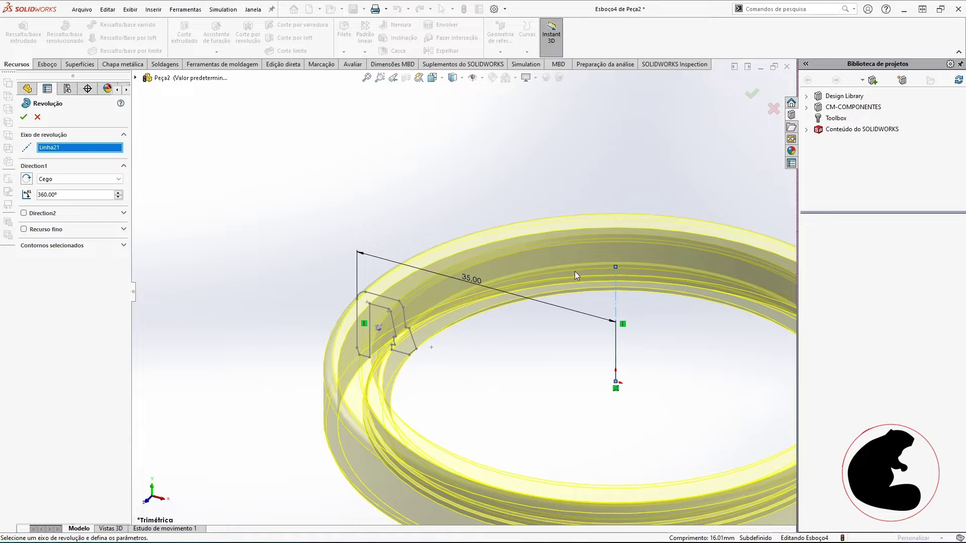
{"action": "left_click", "coordinate": [24, 117]}
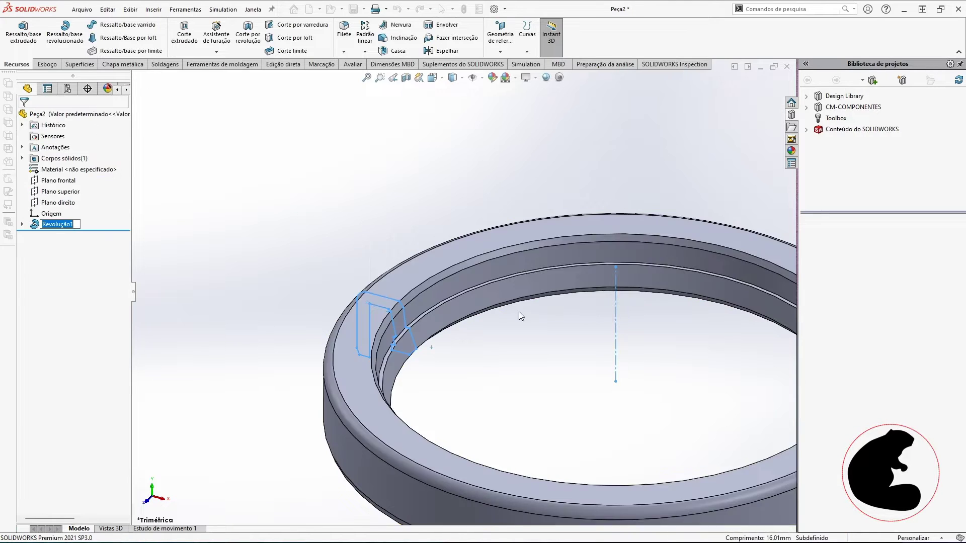
{"action": "scroll", "coordinate": [518, 312], "scroll_direction": "up", "scroll_amount": 3}
{"action": "middle_click_drag", "start_coordinate": [518, 312], "coordinate": [574, 339]}
{"action": "scroll", "coordinate": [363, 359], "scroll_direction": "down", "scroll_amount": 3}
{"action": "middle_click_drag", "start_coordinate": [443, 362], "coordinate": [454, 399]}
{"action": "left_click", "coordinate": [466, 418]}
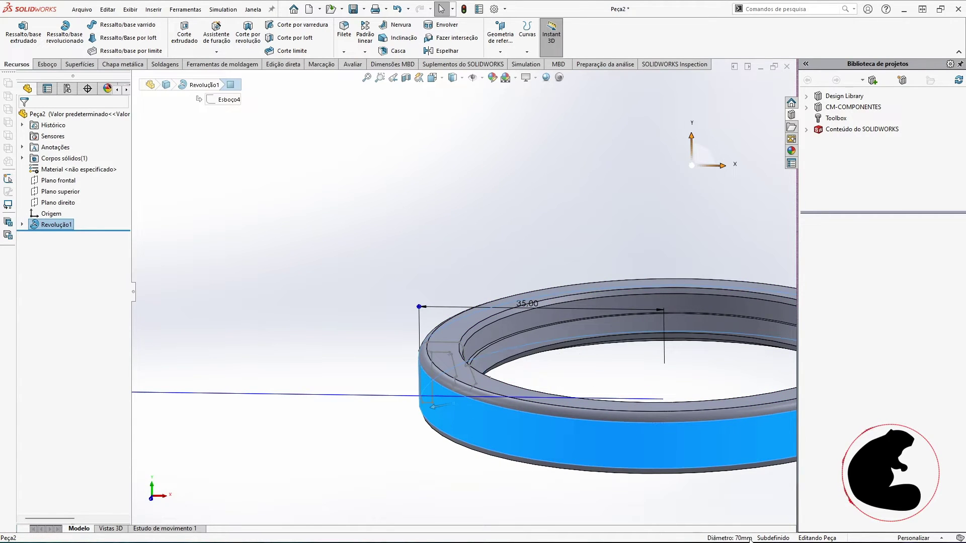
{"action": "left_click", "coordinate": [509, 503]}
{"action": "left_click", "coordinate": [460, 400]}
{"action": "middle_click_drag", "start_coordinate": [461, 400], "coordinate": [437, 469]}
{"action": "left_click", "coordinate": [436, 455]}
{"action": "scroll", "coordinate": [437, 455], "scroll_direction": "up", "scroll_amount": 4}
{"action": "middle_click_drag", "start_coordinate": [581, 428], "coordinate": [581, 455]}
{"action": "left_click", "coordinate": [581, 456]}
{"action": "left_click", "coordinate": [546, 411]}
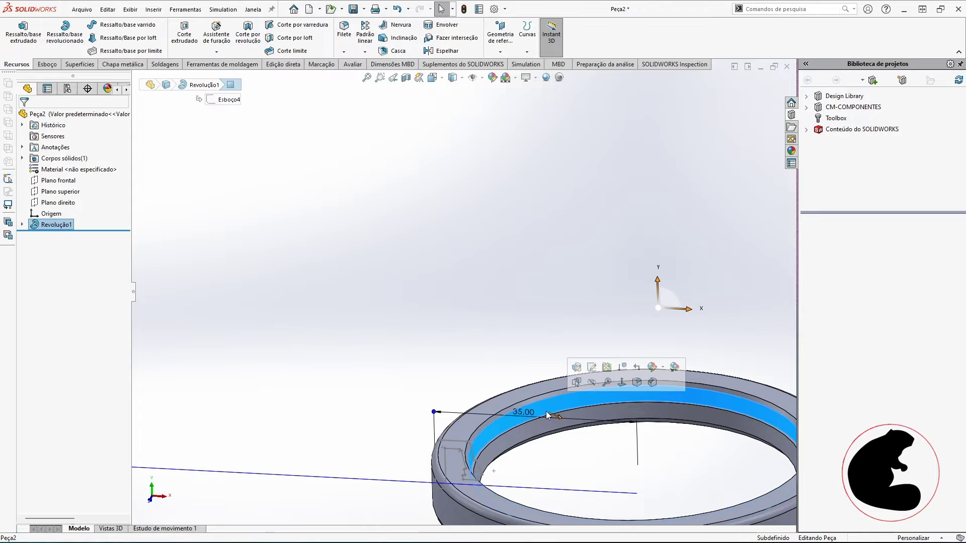
{"action": "scroll", "coordinate": [550, 410], "scroll_direction": "up", "scroll_amount": 2}
{"action": "scroll", "coordinate": [554, 407], "scroll_direction": "down", "scroll_amount": 2}
{"action": "left_click", "coordinate": [526, 335]}
{"action": "left_click", "coordinate": [518, 368]}
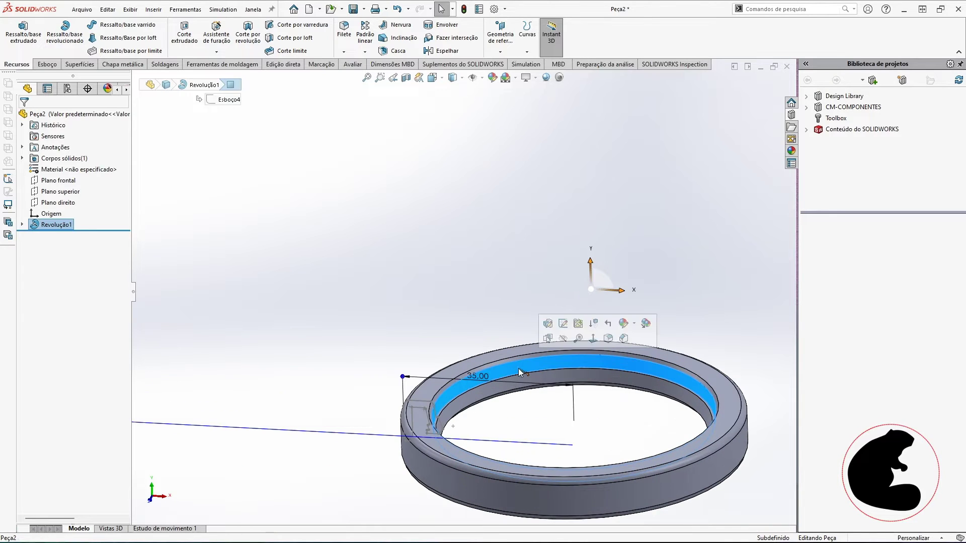
{"action": "left_click", "coordinate": [577, 392]}
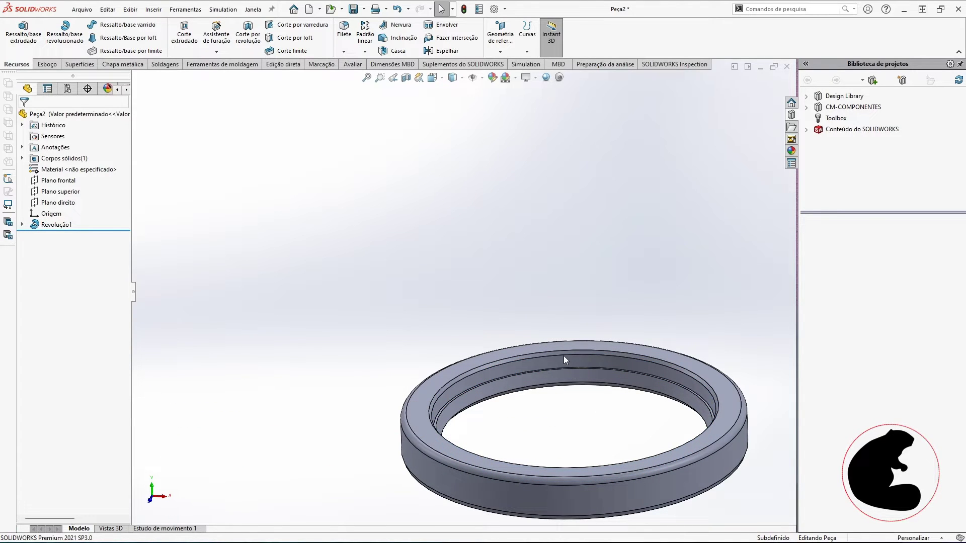
{"action": "left_click", "coordinate": [563, 358]}
{"action": "middle_click_drag", "start_coordinate": [644, 435], "coordinate": [571, 370]}
{"action": "left_click", "coordinate": [572, 373]}
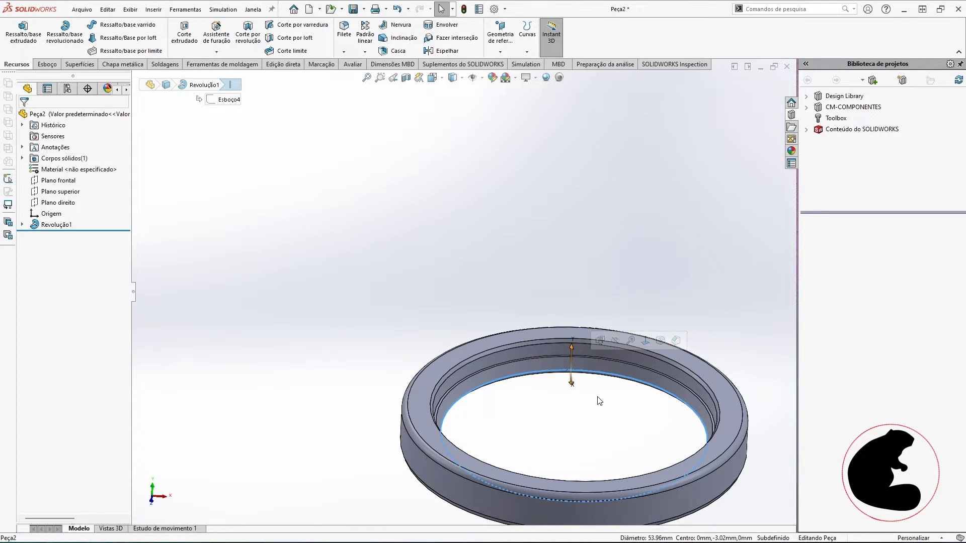
{"action": "scroll", "coordinate": [582, 390], "scroll_direction": "up", "scroll_amount": 2}
{"action": "middle_click_drag", "start_coordinate": [539, 367], "coordinate": [557, 355]}
{"action": "scroll", "coordinate": [558, 354], "scroll_direction": "down", "scroll_amount": 4}
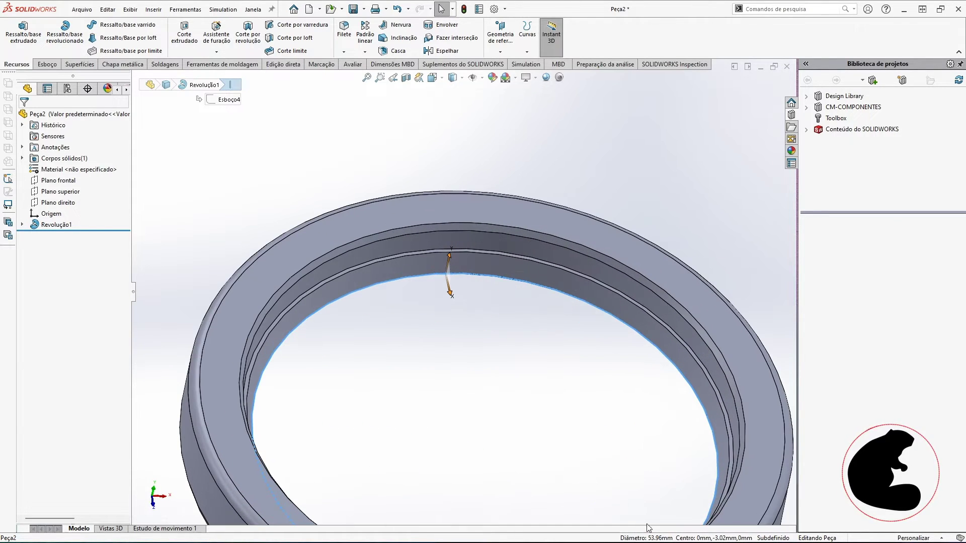
{"action": "left_click", "coordinate": [496, 314]}
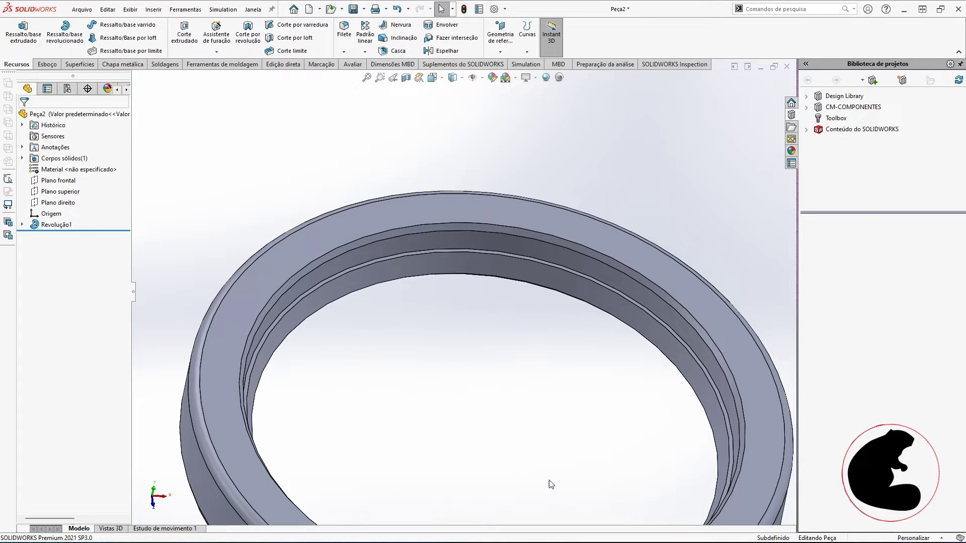
{"action": "scroll", "coordinate": [540, 376], "scroll_direction": "up", "scroll_amount": 5}
{"action": "middle_click_drag", "start_coordinate": [528, 394], "coordinate": [282, 319]}
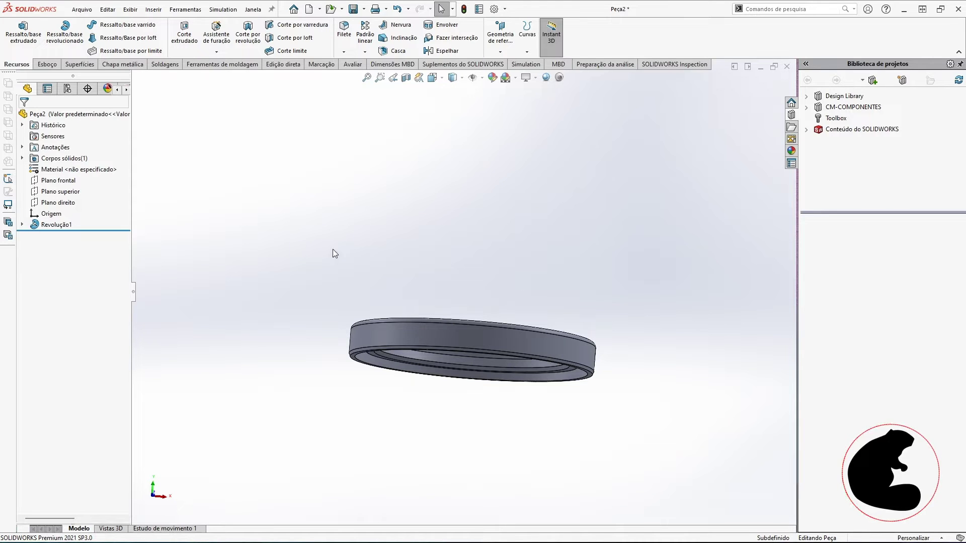
{"action": "left_click", "coordinate": [55, 225]}
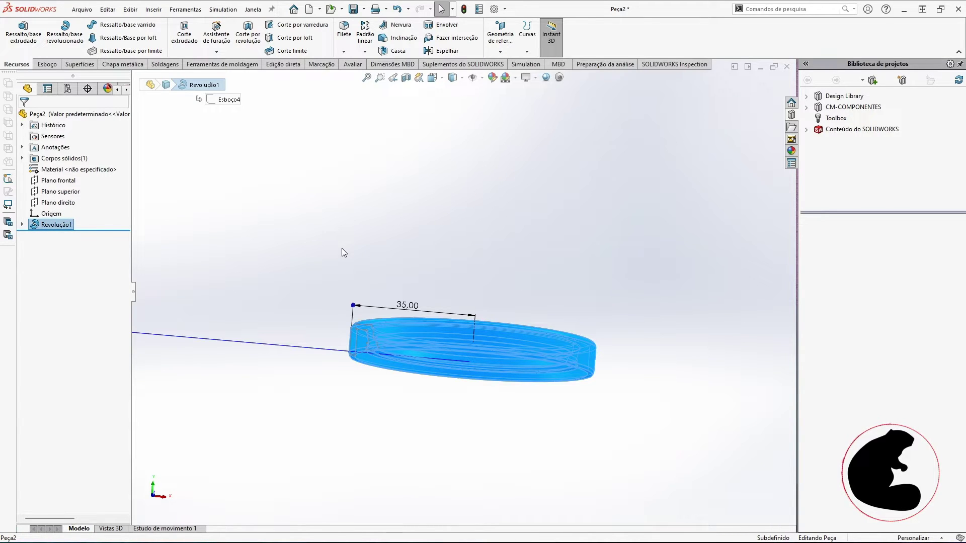
{"action": "key", "text": "Delete"}
Step: Delete the revolve Revolução1 and the sketch Esboço4
{"action": "key", "text": "Return"}
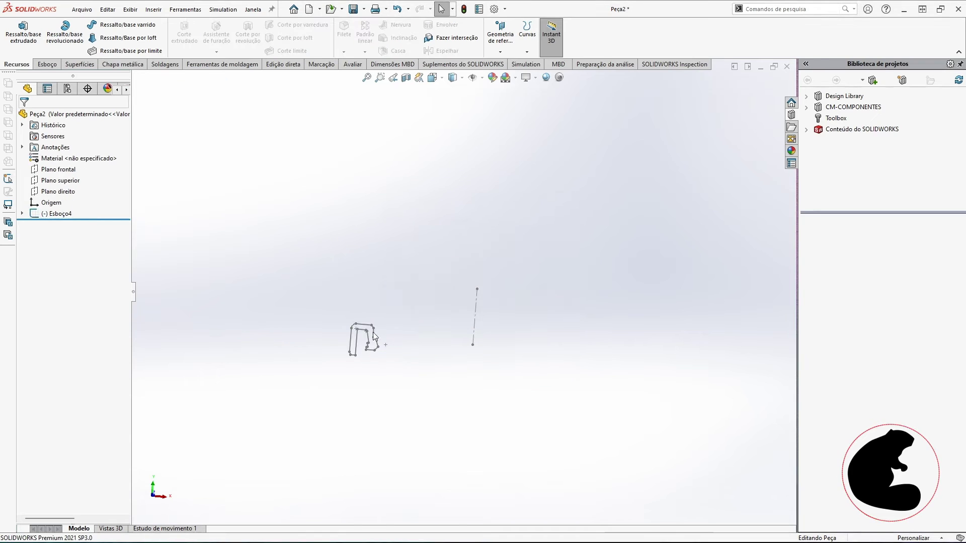
{"action": "left_click", "coordinate": [64, 215]}
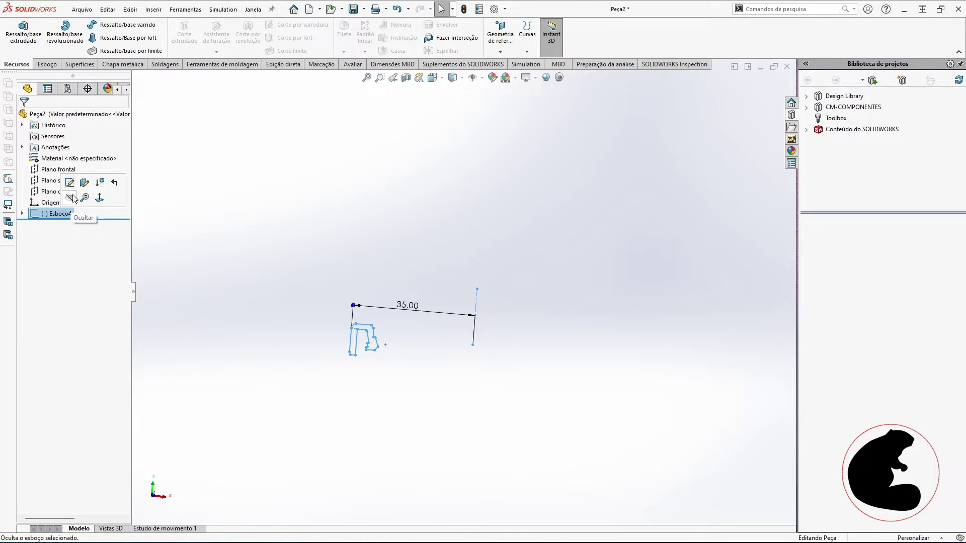
{"action": "key", "text": "Delete"}
{"action": "key", "text": "Return"}
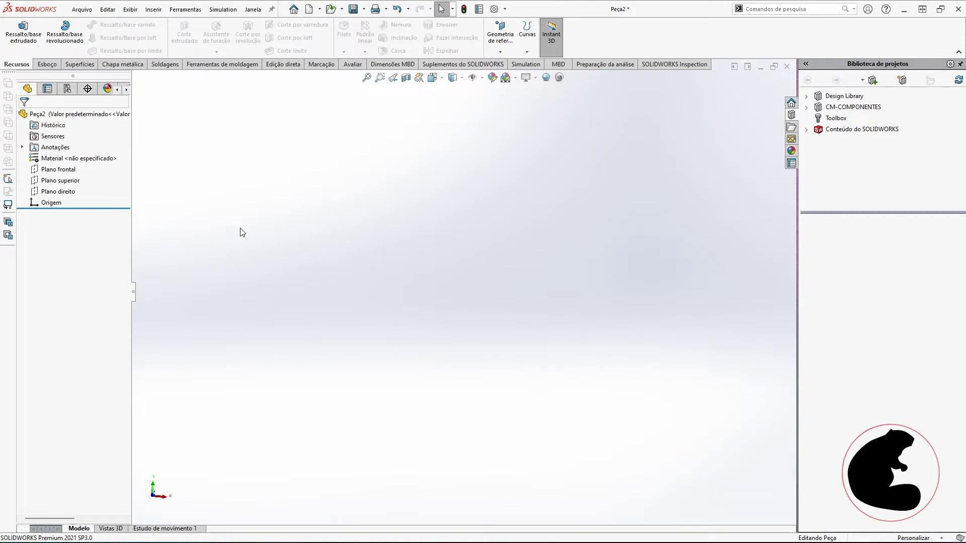
Step: Start new sketch Esboço5 on Plano frontal
{"action": "left_click", "coordinate": [59, 170]}
{"action": "left_click", "coordinate": [47, 64]}
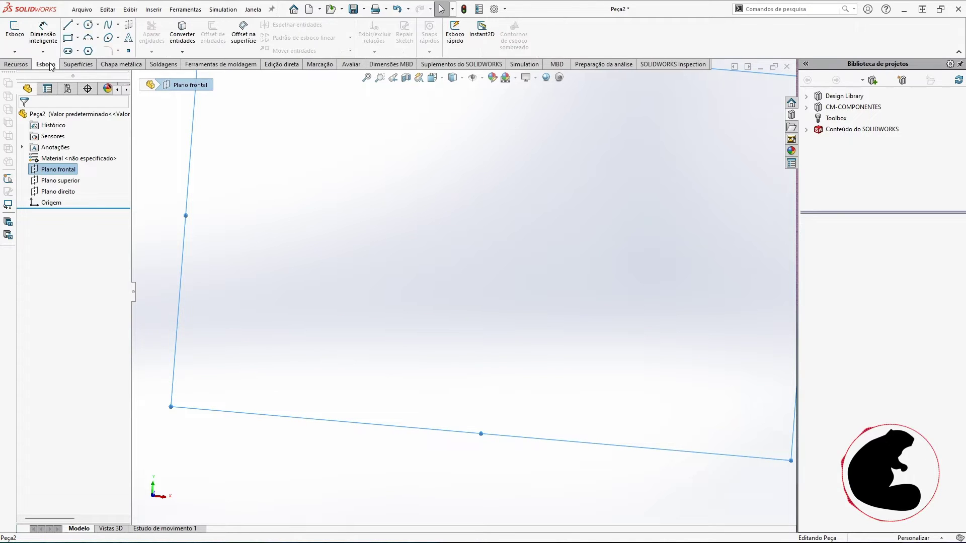
{"action": "left_click", "coordinate": [15, 31]}
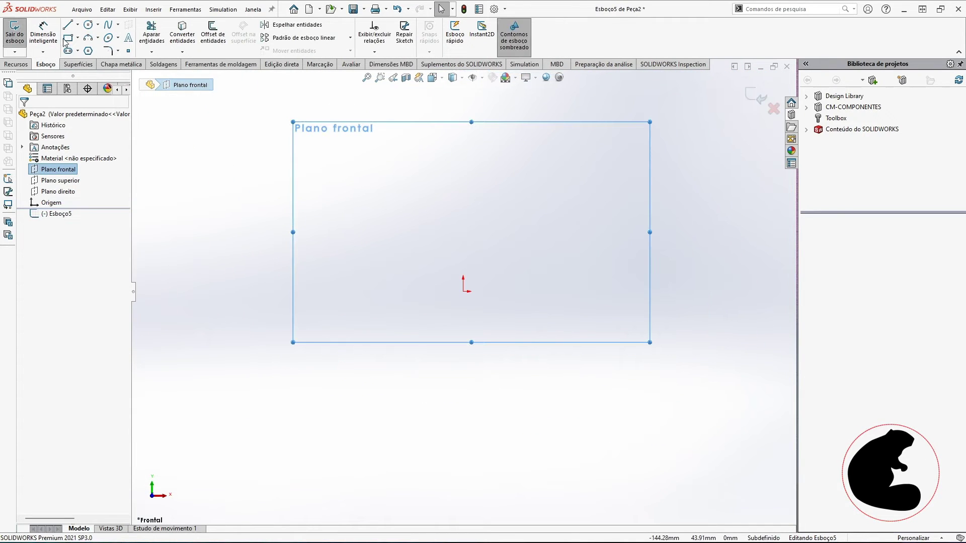
{"action": "left_click", "coordinate": [78, 24]}
Step: Draw a vertical construction centreline up from the origin
{"action": "left_click", "coordinate": [83, 41]}
{"action": "scroll", "coordinate": [453, 296], "scroll_direction": "down", "scroll_amount": 2}
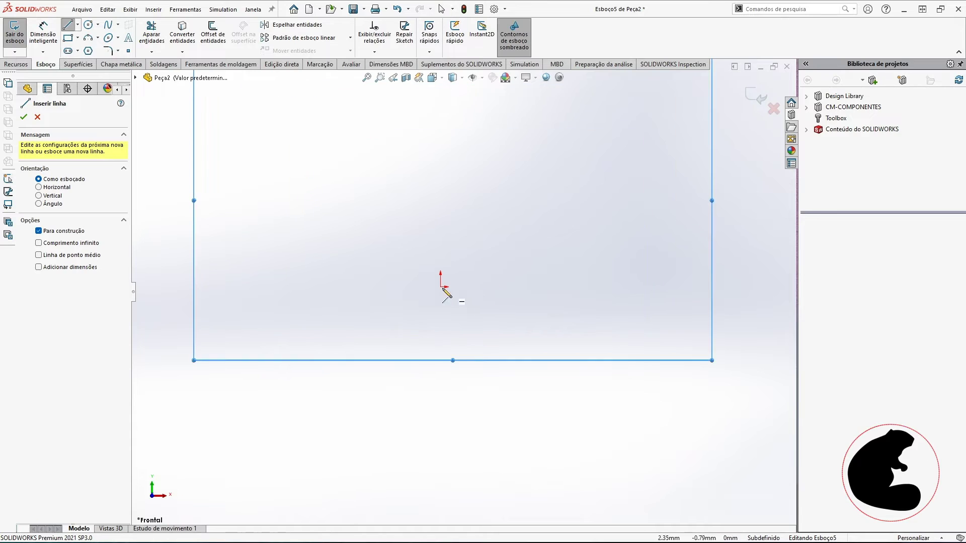
{"action": "left_click", "coordinate": [441, 288]}
{"action": "left_click", "coordinate": [440, 171]}
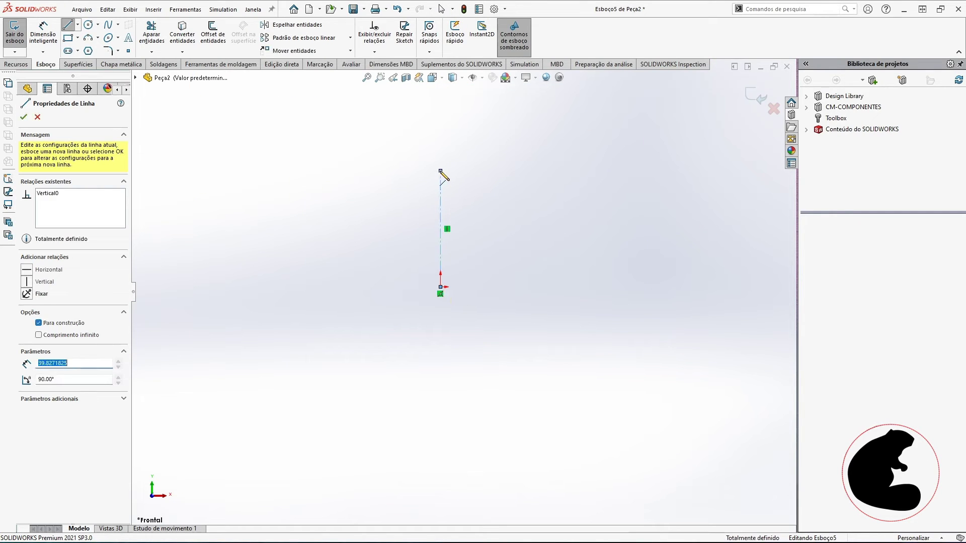
{"action": "key", "text": "Escape"}
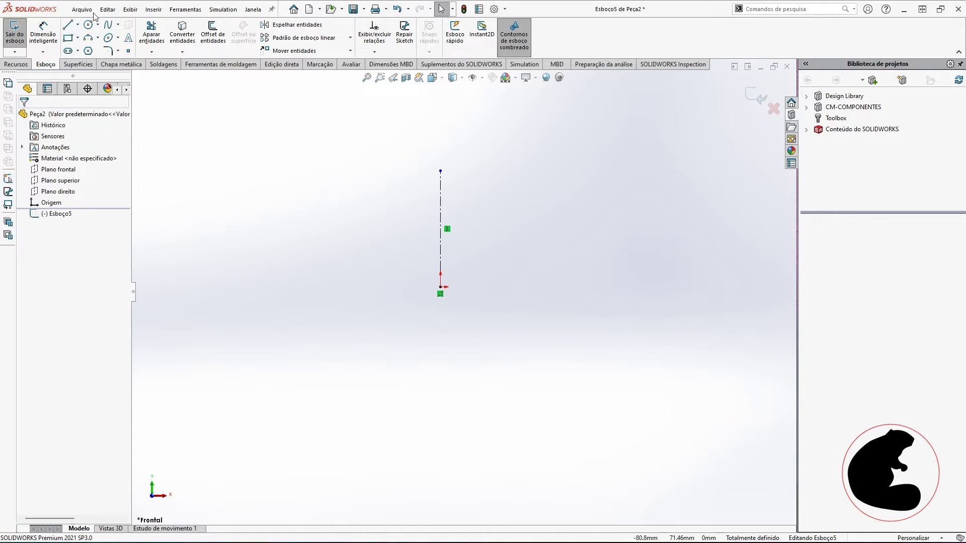
Step: Draw the closed L-shaped profile left of the centreline, with rounded outer and inner corner arcs
{"action": "left_click", "coordinate": [68, 25]}
{"action": "scroll", "coordinate": [272, 196], "scroll_direction": "down", "scroll_amount": 2}
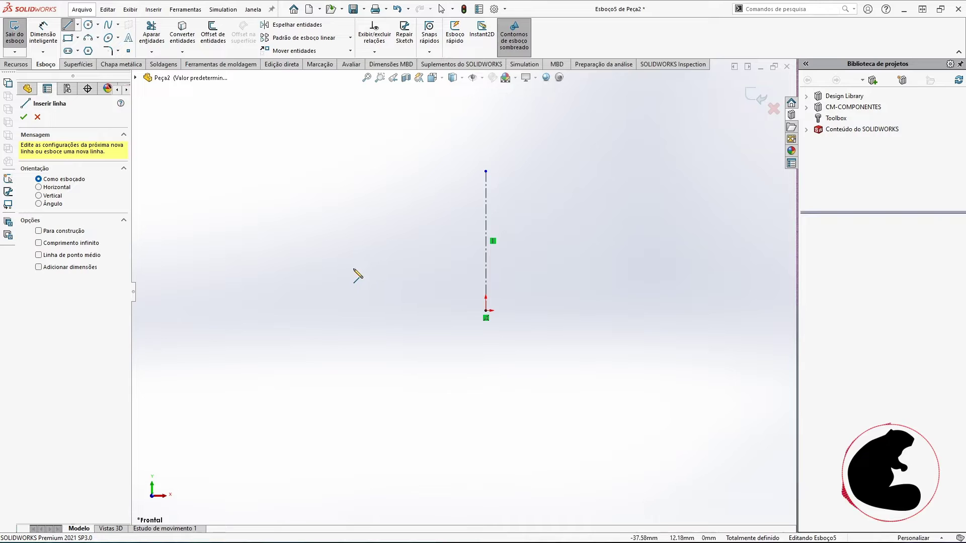
{"action": "left_click", "coordinate": [272, 311]}
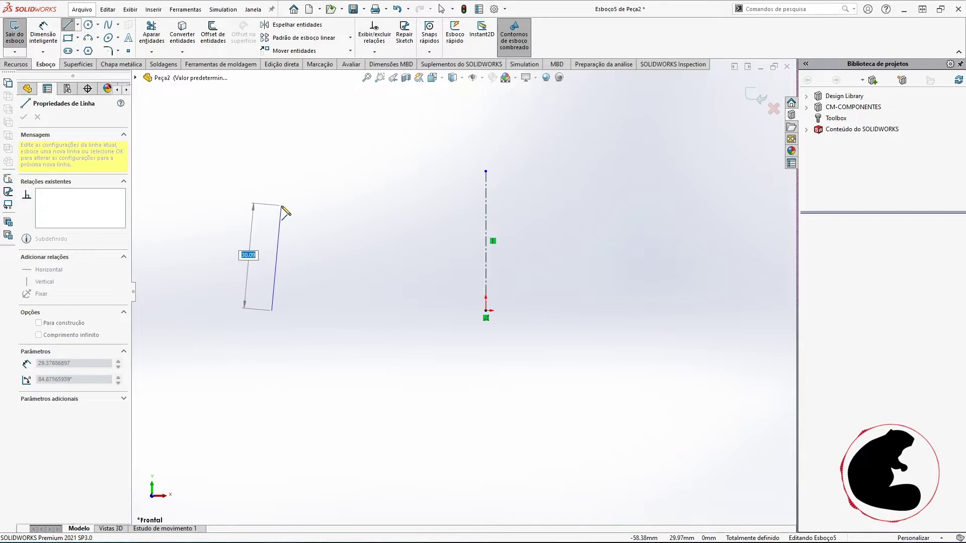
{"action": "left_click", "coordinate": [272, 191]}
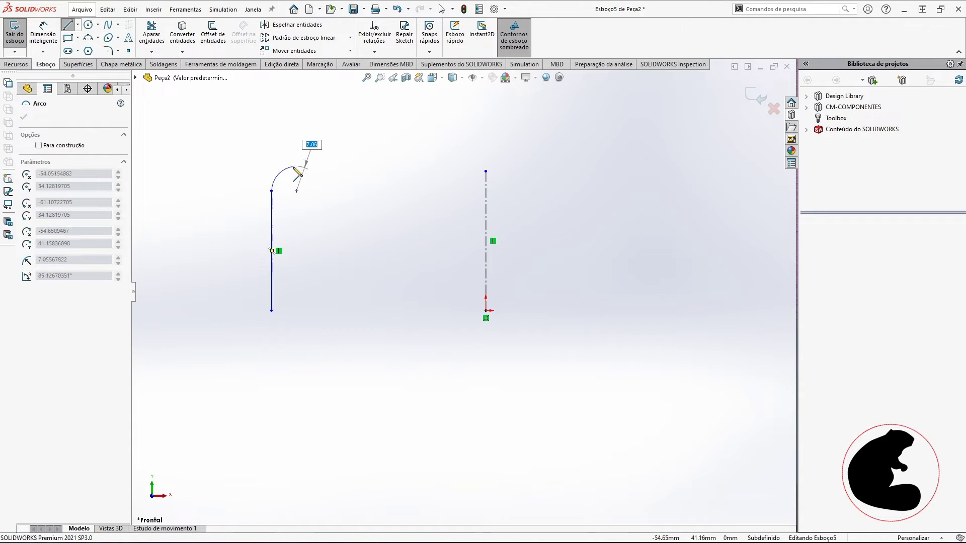
{"action": "left_click", "coordinate": [288, 171]}
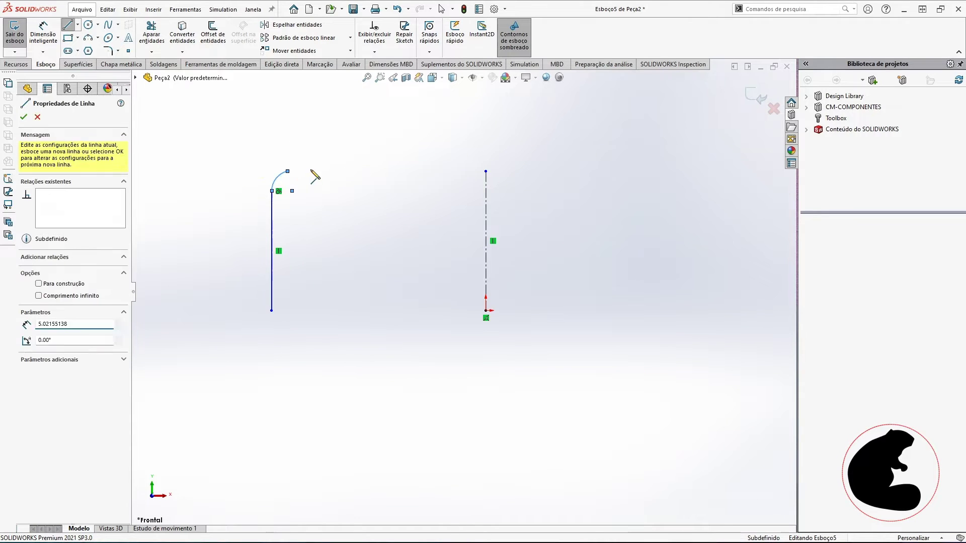
{"action": "left_click", "coordinate": [351, 172]}
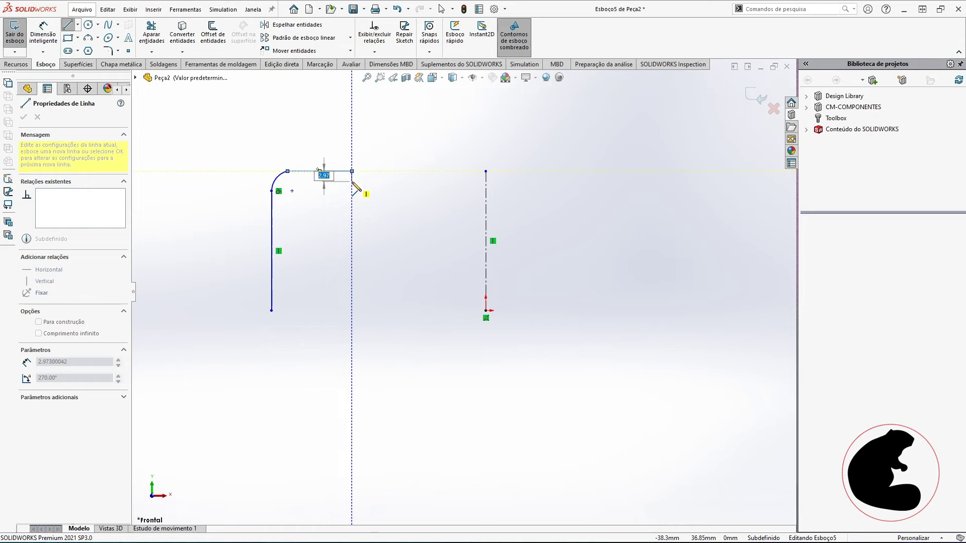
{"action": "scroll", "coordinate": [299, 186], "scroll_direction": "down", "scroll_amount": 3}
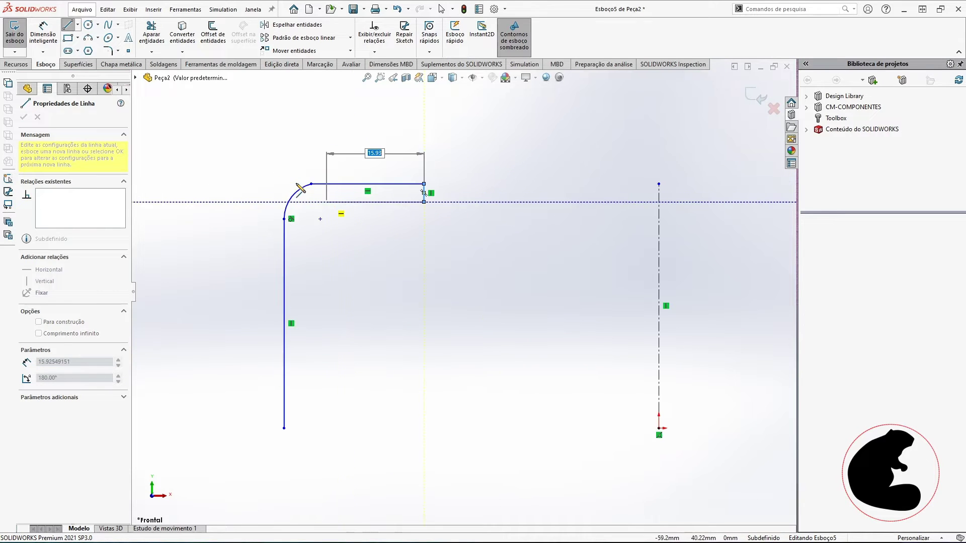
{"action": "left_click", "coordinate": [317, 201]}
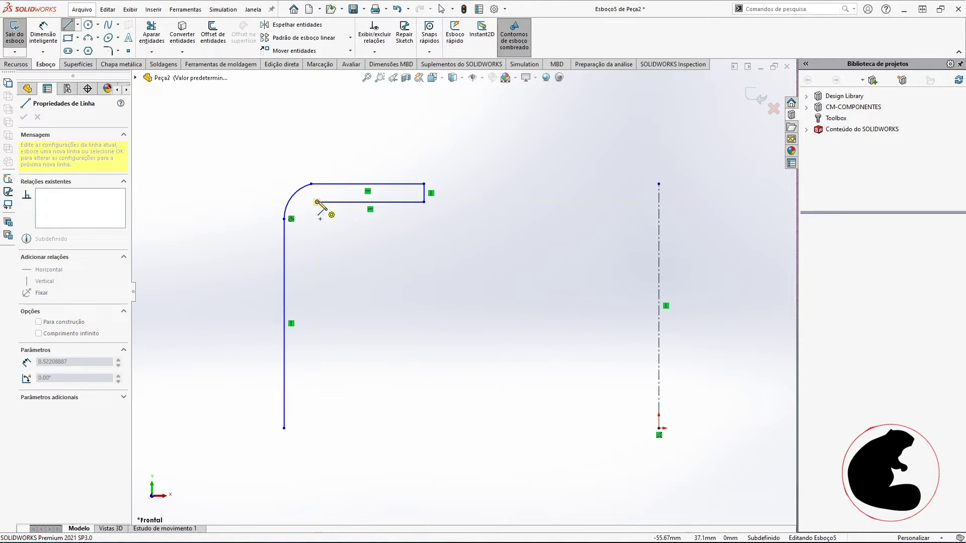
{"action": "left_click", "coordinate": [299, 221]}
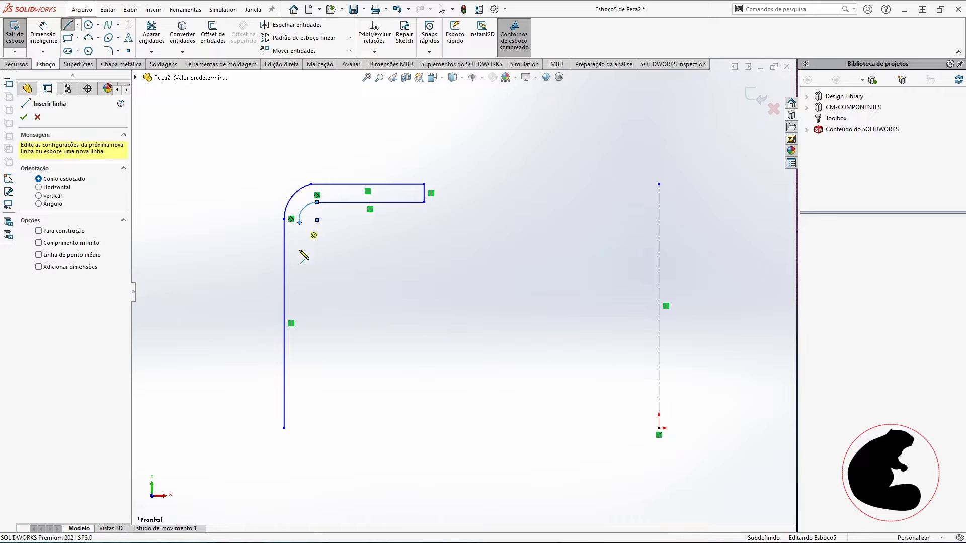
{"action": "left_click", "coordinate": [300, 428]}
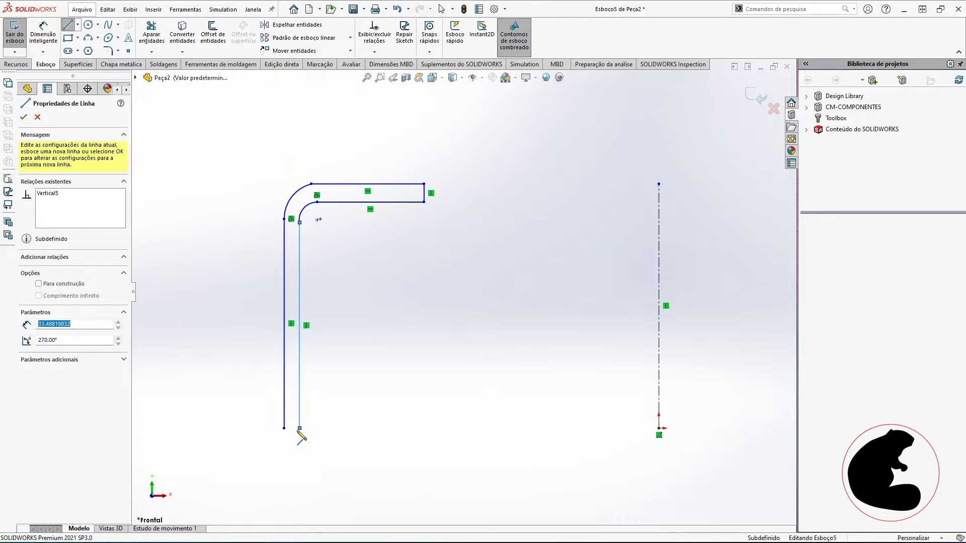
{"action": "left_click", "coordinate": [284, 428]}
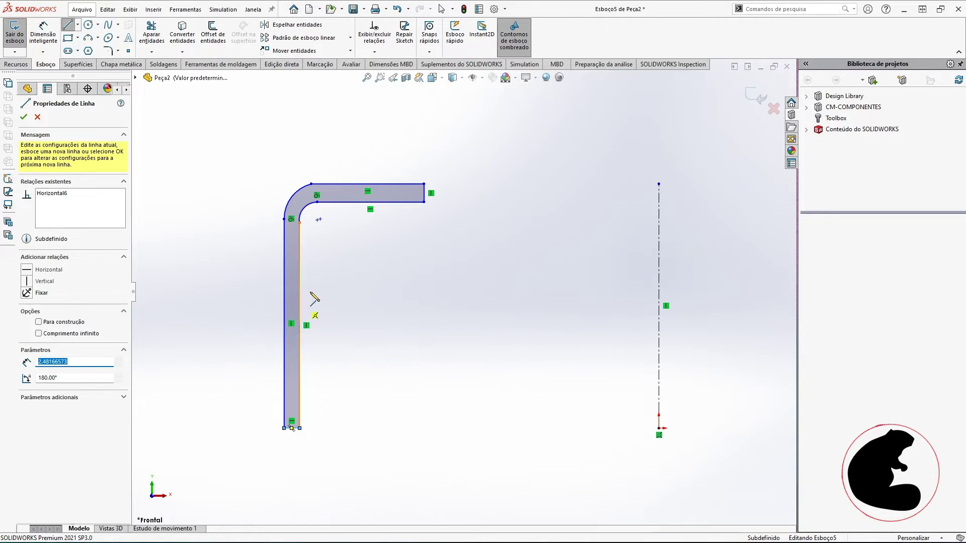
{"action": "key", "text": "Escape"}
{"action": "key", "text": "Escape"}
Step: Make the outer arc tangent to its adjoining edges and concentric with the inner arc
{"action": "scroll", "coordinate": [307, 231], "scroll_direction": "down", "scroll_amount": 1}
{"action": "scroll", "coordinate": [307, 231], "scroll_direction": "down", "scroll_amount": 2}
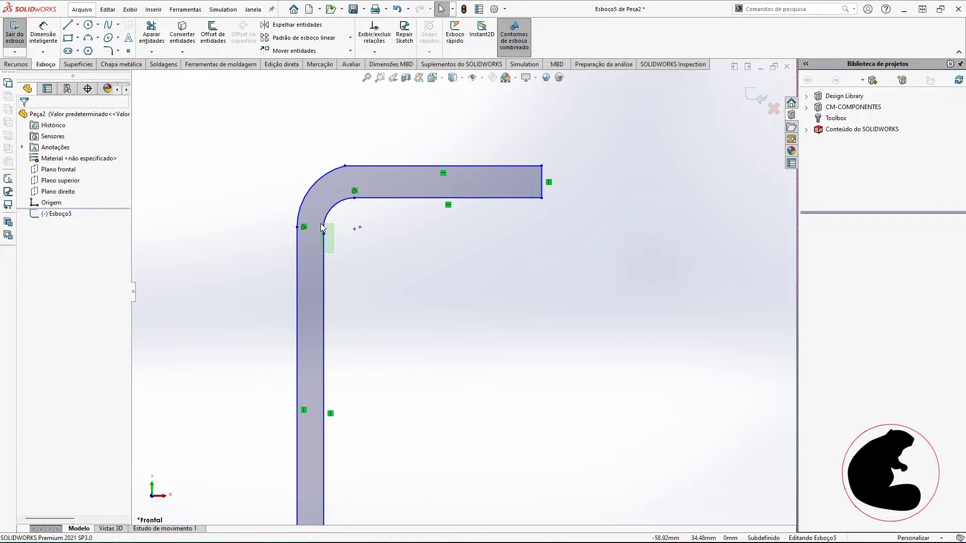
{"action": "left_click", "coordinate": [322, 227]}
{"action": "left_click", "coordinate": [424, 192]}
{"action": "left_click", "coordinate": [360, 141]}
{"action": "left_click_drag", "start_coordinate": [359, 139], "coordinate": [333, 174]}
{"action": "left_click", "coordinate": [442, 138]}
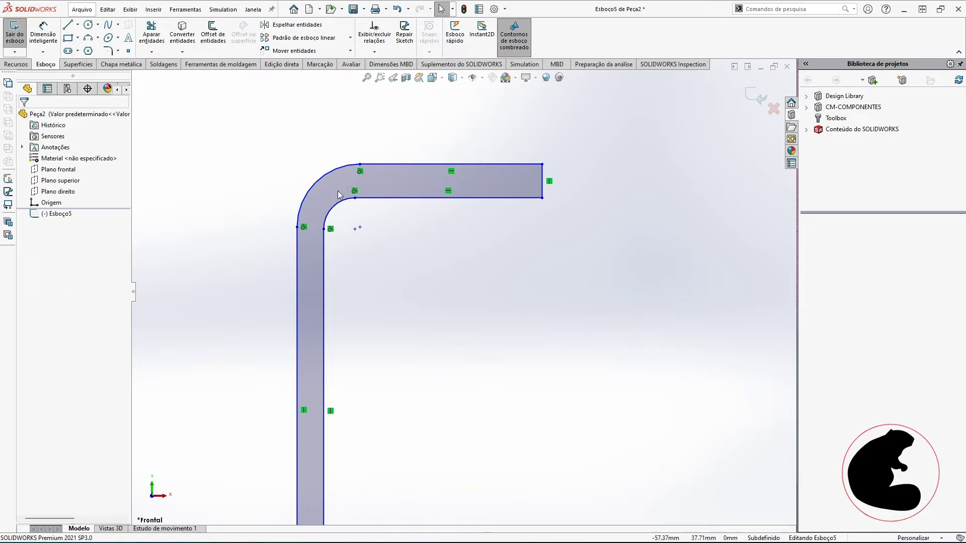
{"action": "left_click", "coordinate": [342, 201]}
{"action": "left_click", "coordinate": [329, 172], "text": "ctrl"}
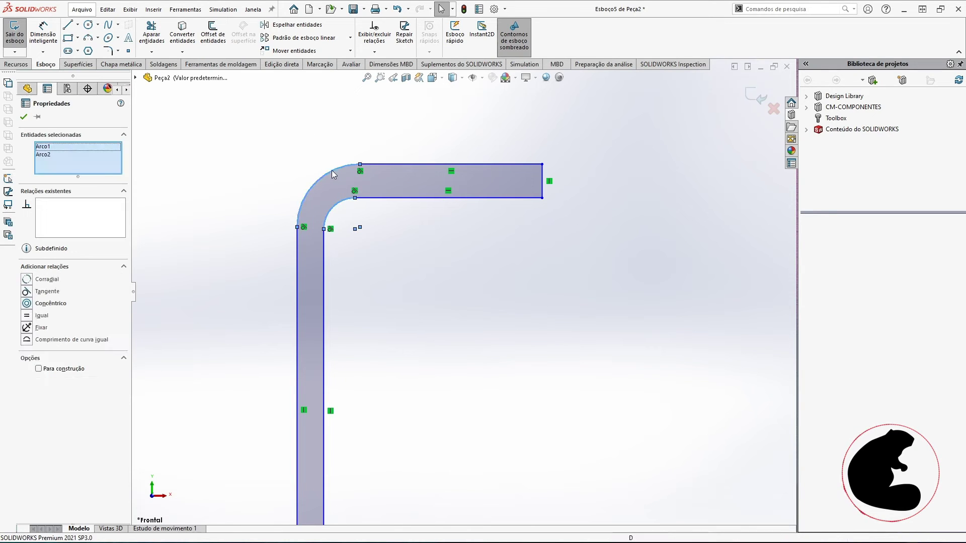
{"action": "left_click", "coordinate": [388, 127]}
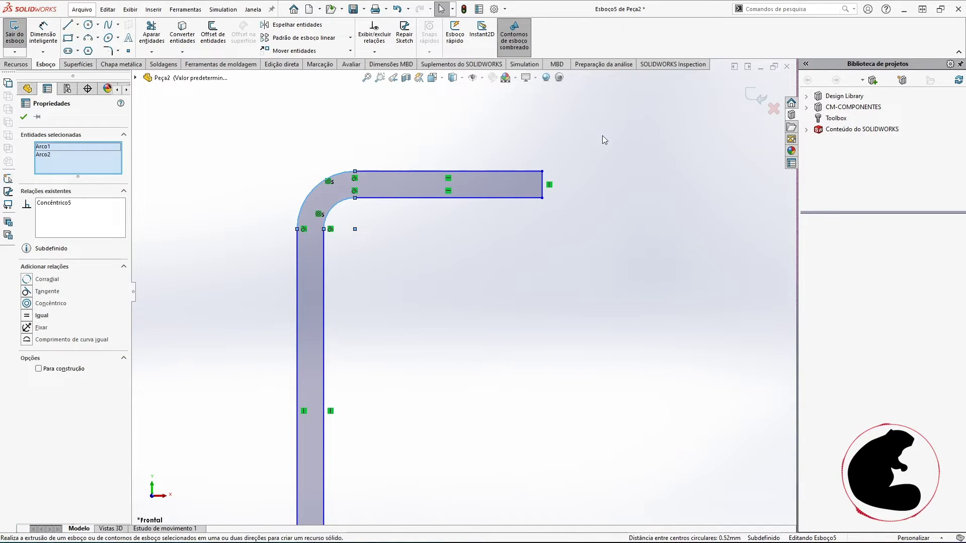
Step: Make the short vertical end edge and the bottom edge equal in length
{"action": "left_click", "coordinate": [542, 179]}
{"action": "scroll", "coordinate": [530, 245], "scroll_direction": "up", "scroll_amount": 2}
{"action": "scroll", "coordinate": [375, 436], "scroll_direction": "down", "scroll_amount": 1}
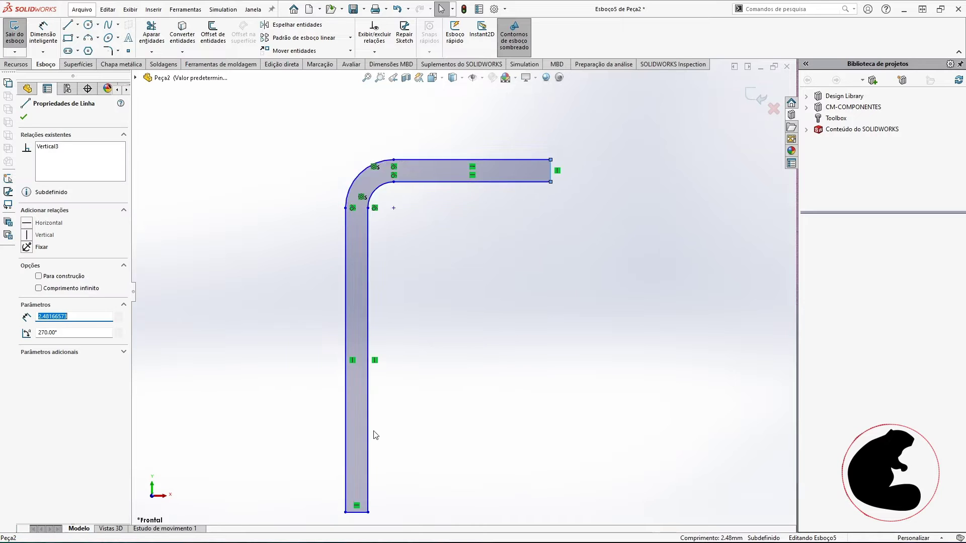
{"action": "left_click", "coordinate": [404, 435], "text": "ctrl"}
{"action": "left_click", "coordinate": [503, 395]}
{"action": "key", "text": "d"}
{"action": "scroll", "coordinate": [466, 191], "scroll_direction": "up", "scroll_amount": 1}
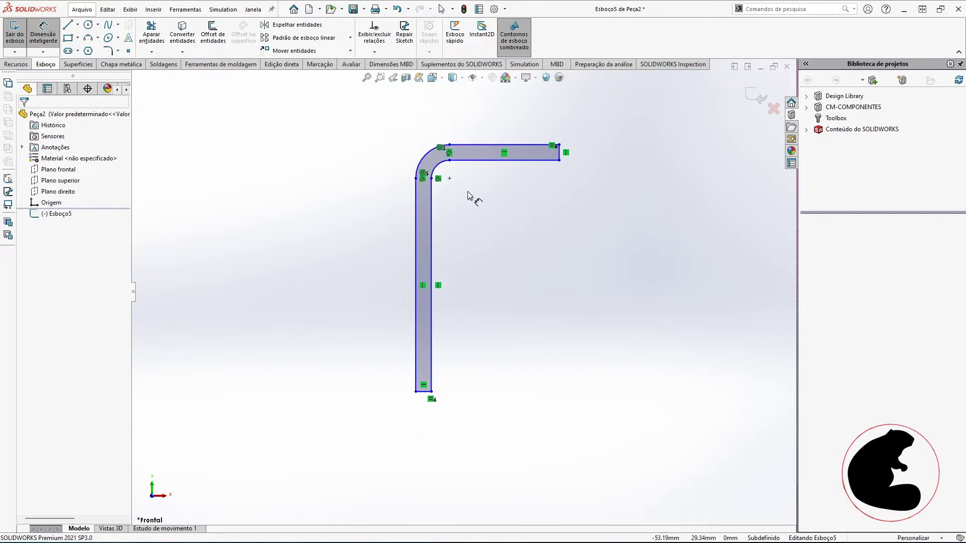
Step: Dimension the short end edge to 1 mm
{"action": "left_click", "coordinate": [560, 154]}
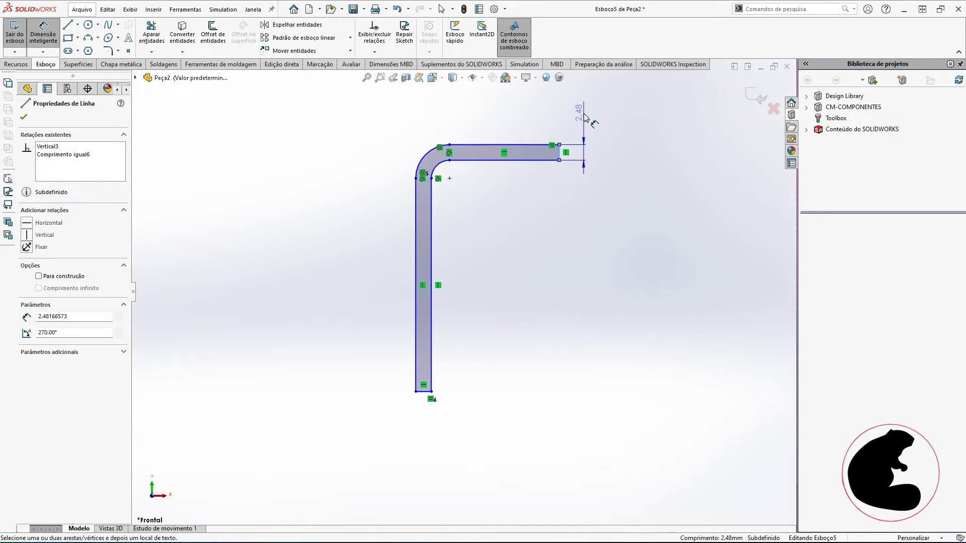
{"action": "left_click", "coordinate": [582, 121]}
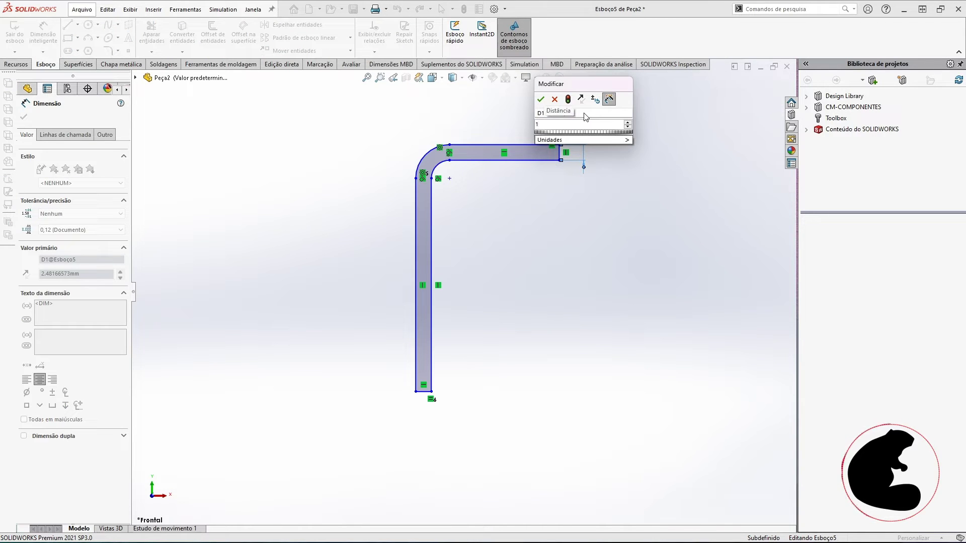
{"action": "type", "text": "1"}
{"action": "key", "text": "Return"}
{"action": "scroll", "coordinate": [571, 217], "scroll_direction": "up", "scroll_amount": 3}
{"action": "key", "text": "Escape"}
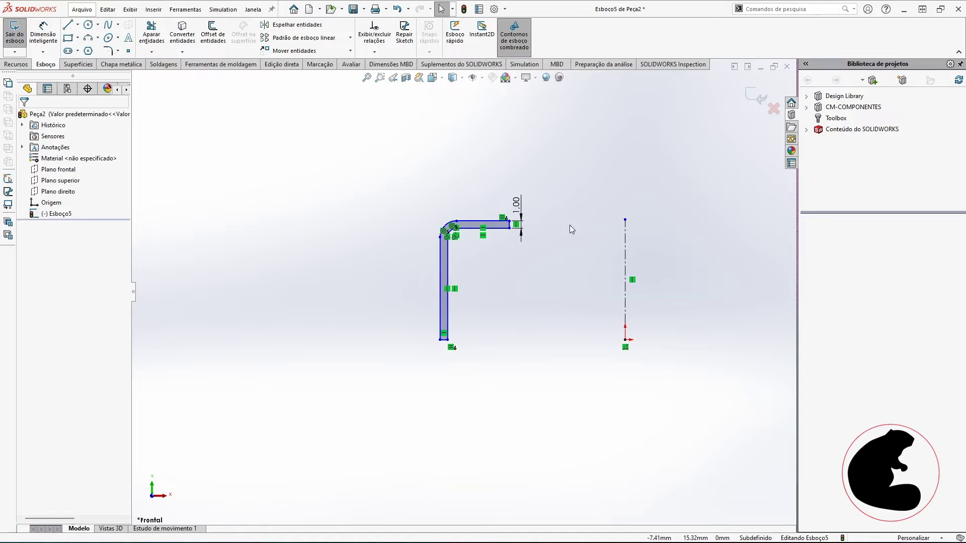
{"action": "scroll", "coordinate": [570, 229], "scroll_direction": "down", "scroll_amount": 2}
Step: Dimension the profile's overall height to 9 mm
{"action": "left_click", "coordinate": [43, 29]}
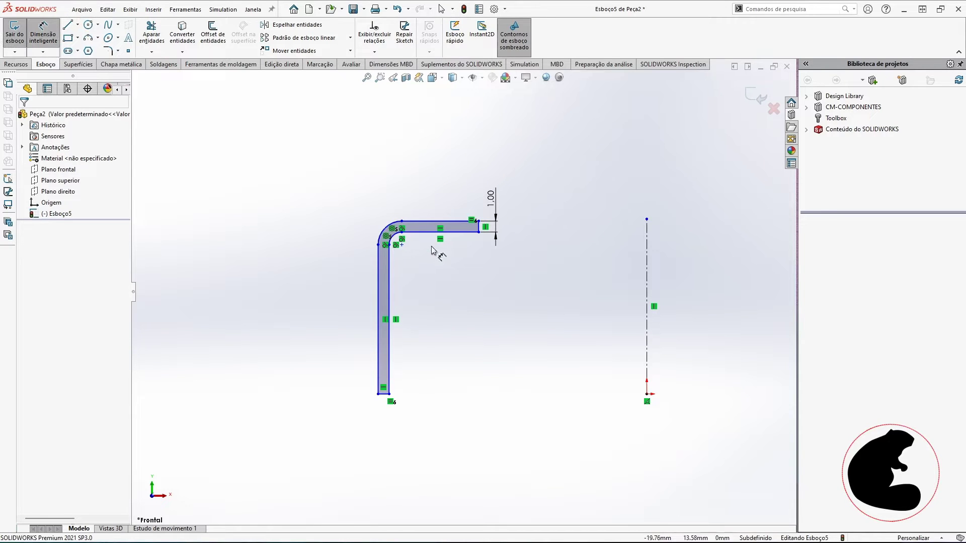
{"action": "left_click", "coordinate": [428, 222]}
{"action": "left_click", "coordinate": [378, 394]}
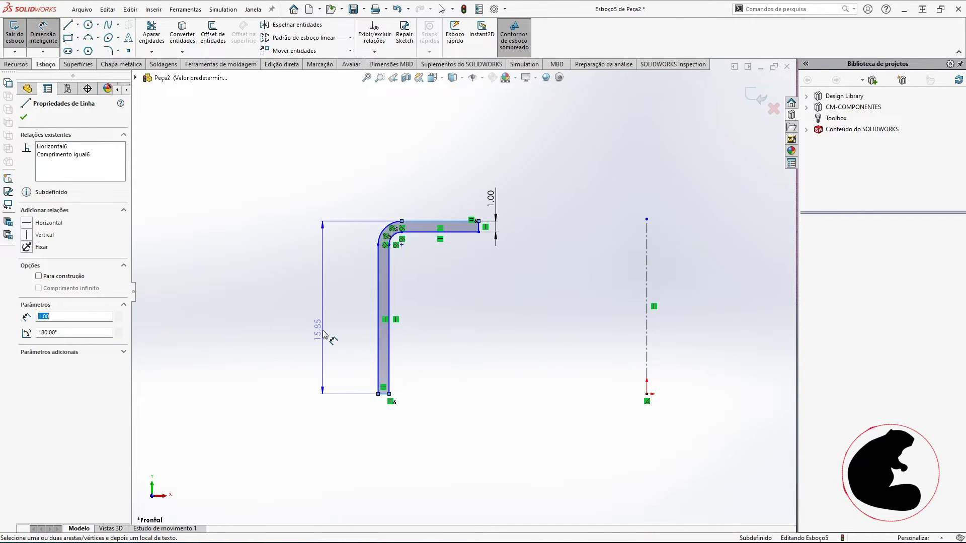
{"action": "left_click", "coordinate": [324, 332]}
{"action": "type", "text": "9"}
{"action": "key", "text": "Return"}
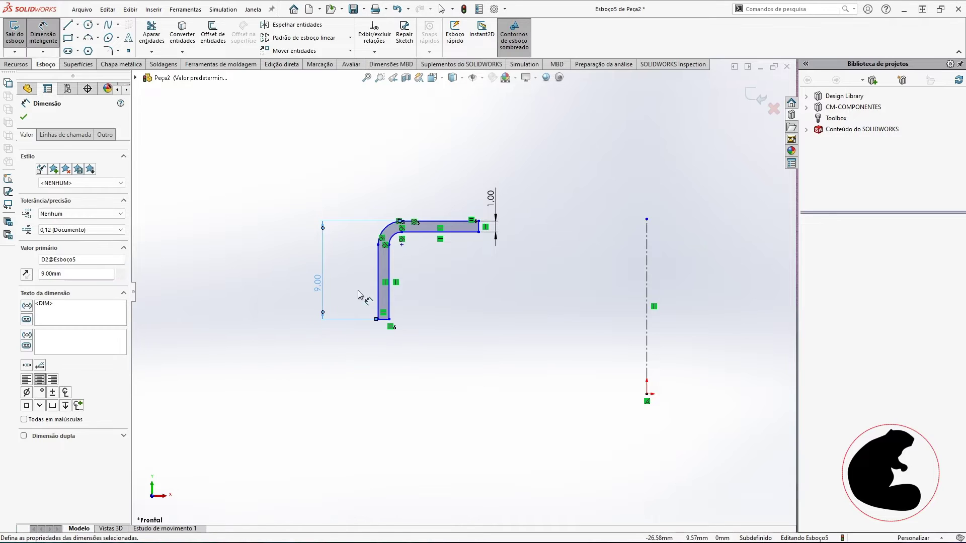
Step: Set the profile's outer left edge 70 mm from the centreline
{"action": "left_click", "coordinate": [377, 302]}
{"action": "left_click", "coordinate": [647, 347]}
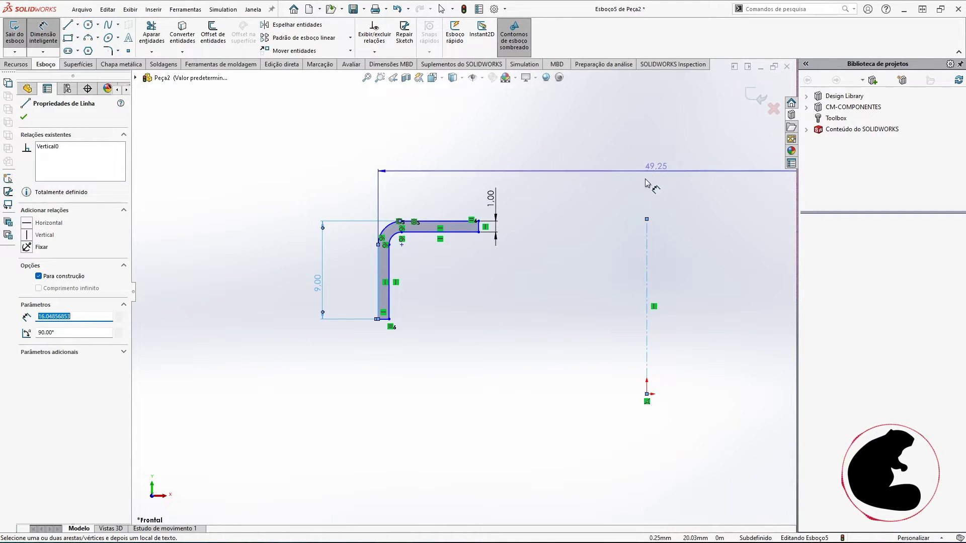
{"action": "scroll", "coordinate": [624, 299], "scroll_direction": "up", "scroll_amount": 2}
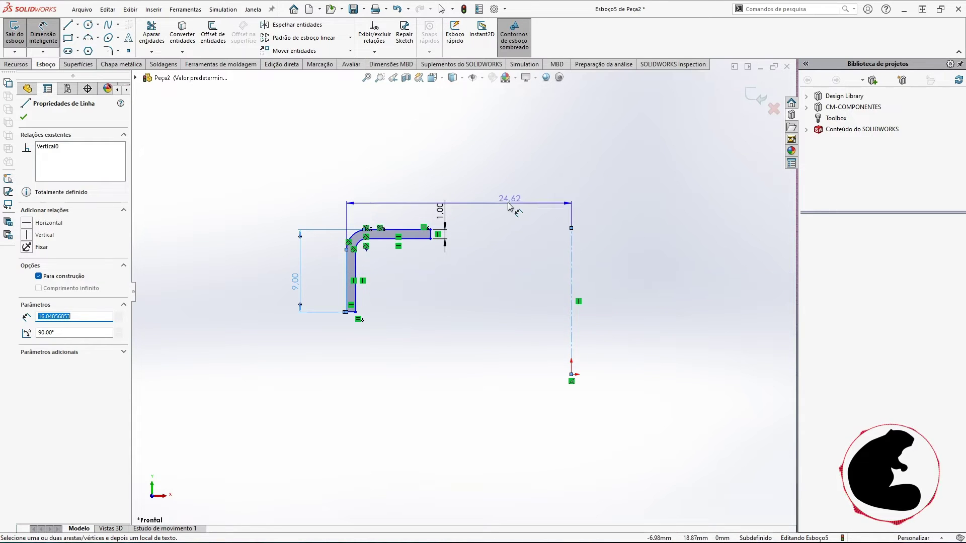
{"action": "left_click", "coordinate": [585, 168]}
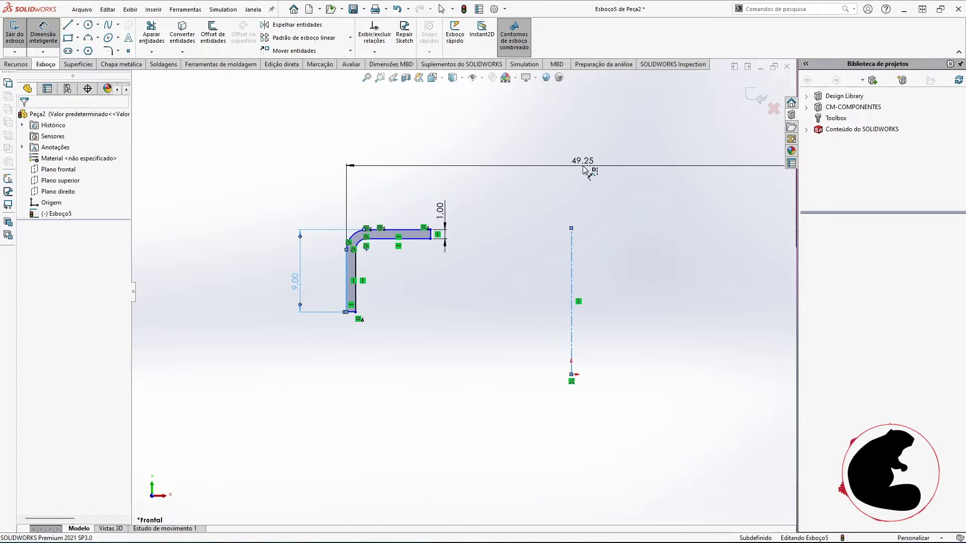
{"action": "type", "text": "70"}
{"action": "key", "text": "Return"}
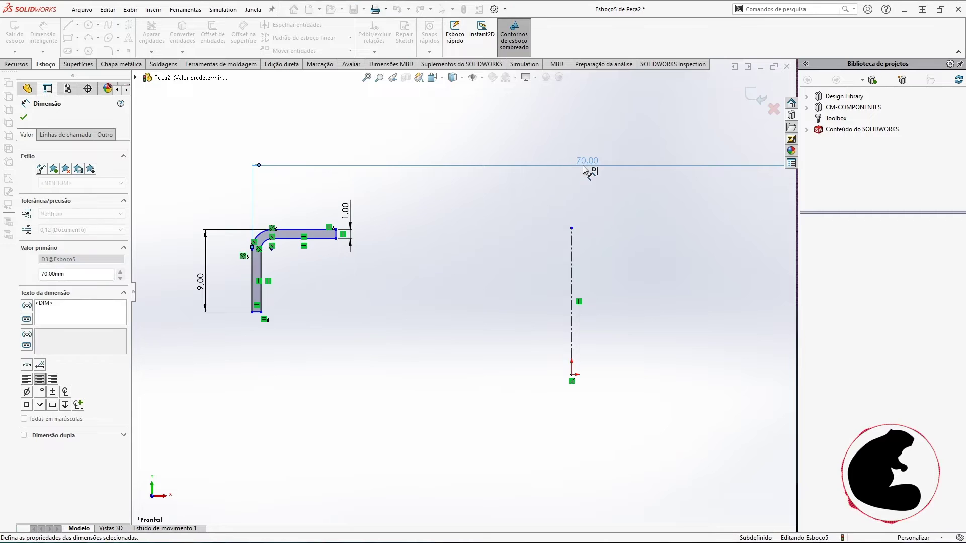
{"action": "key", "text": "Escape"}
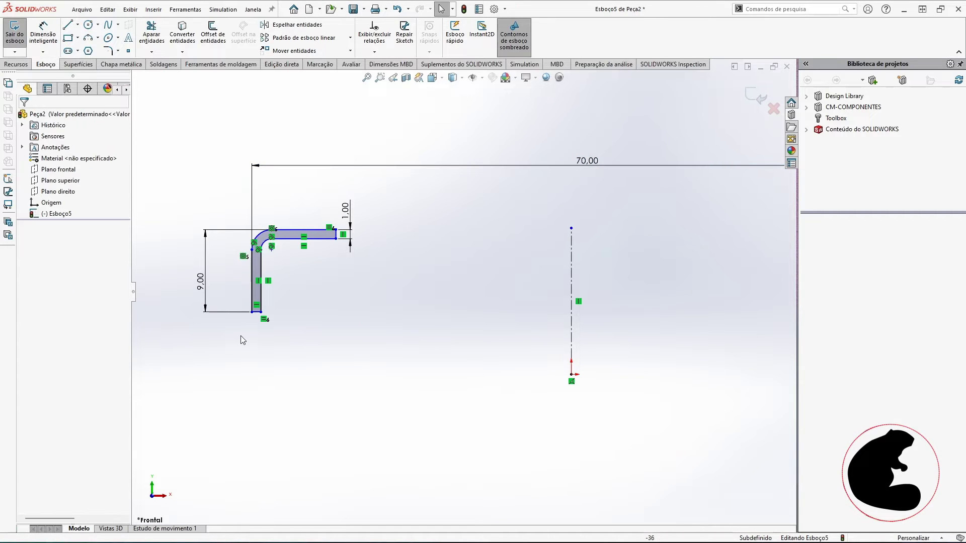
Step: Add a Horizontal relation between the profile's lower corner points and the centreline's bottom endpoint
{"action": "left_click", "coordinate": [252, 312]}
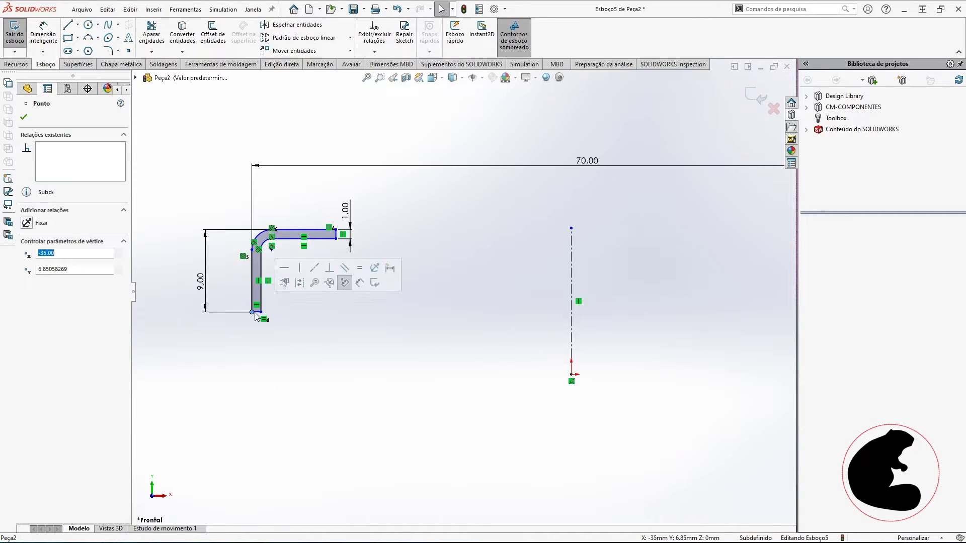
{"action": "left_click", "coordinate": [573, 375], "text": "ctrl"}
{"action": "left_click", "coordinate": [688, 325]}
{"action": "left_click", "coordinate": [463, 333]}
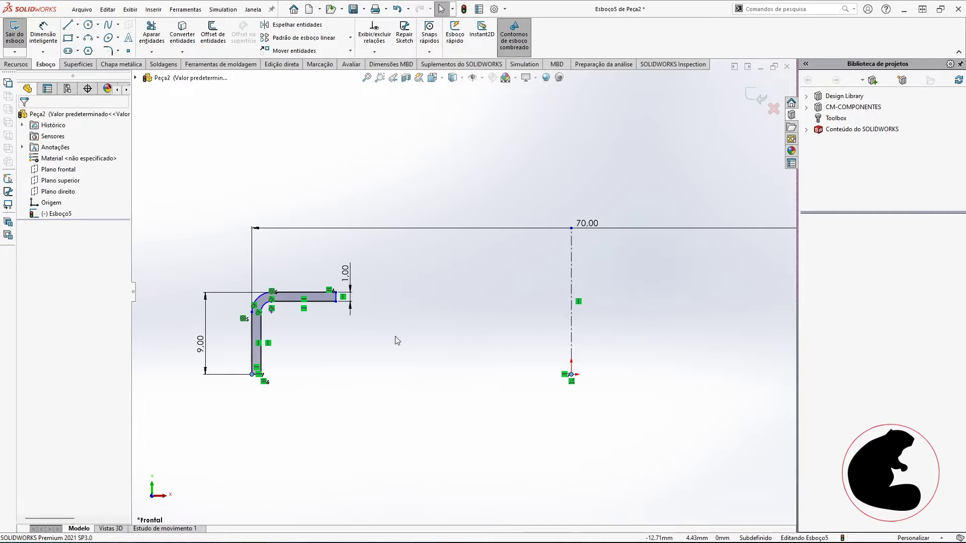
Step: Dimension the top horizontal leg to 7 mm
{"action": "left_click", "coordinate": [42, 34]}
{"action": "scroll", "coordinate": [372, 314], "scroll_direction": "down", "scroll_amount": 2}
{"action": "left_click", "coordinate": [319, 288]}
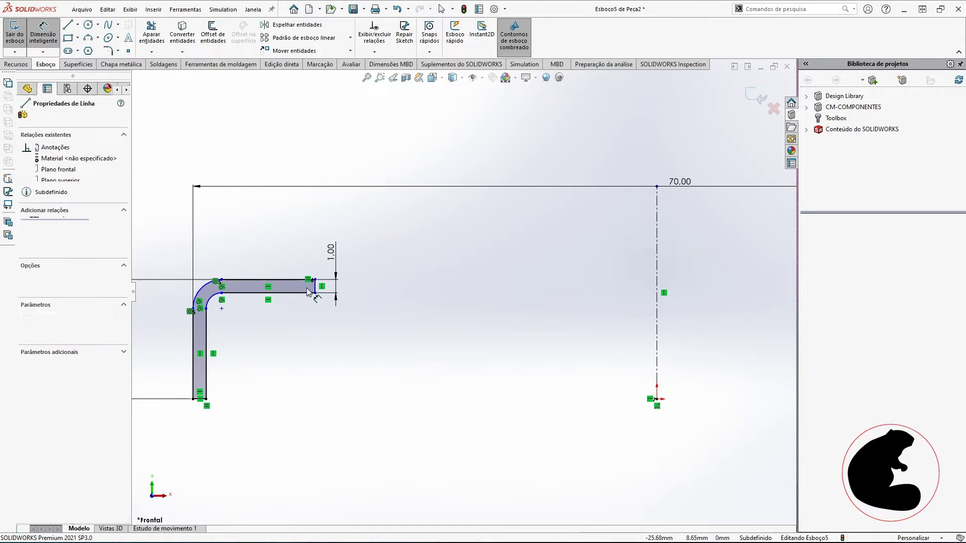
{"action": "left_click", "coordinate": [193, 322]}
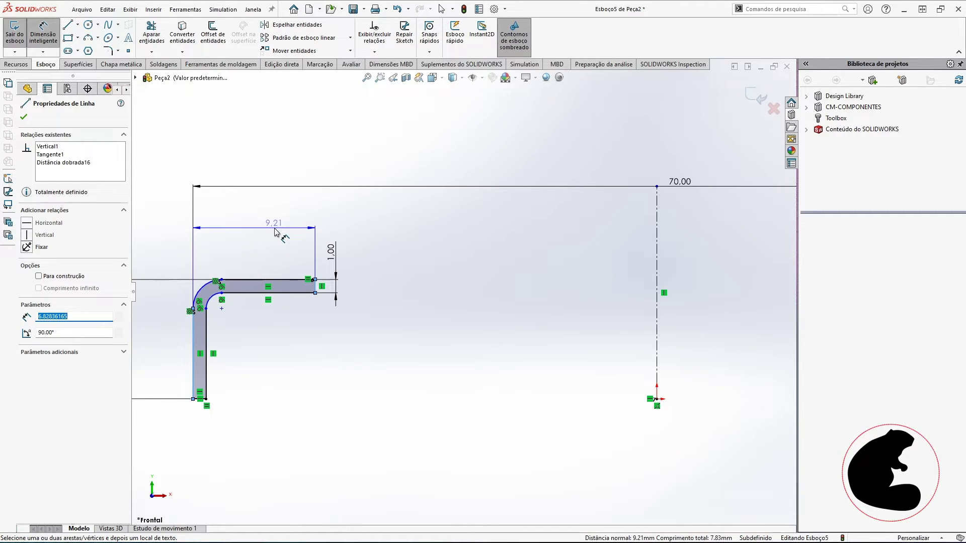
{"action": "left_click", "coordinate": [275, 231]}
{"action": "key", "text": "Return"}
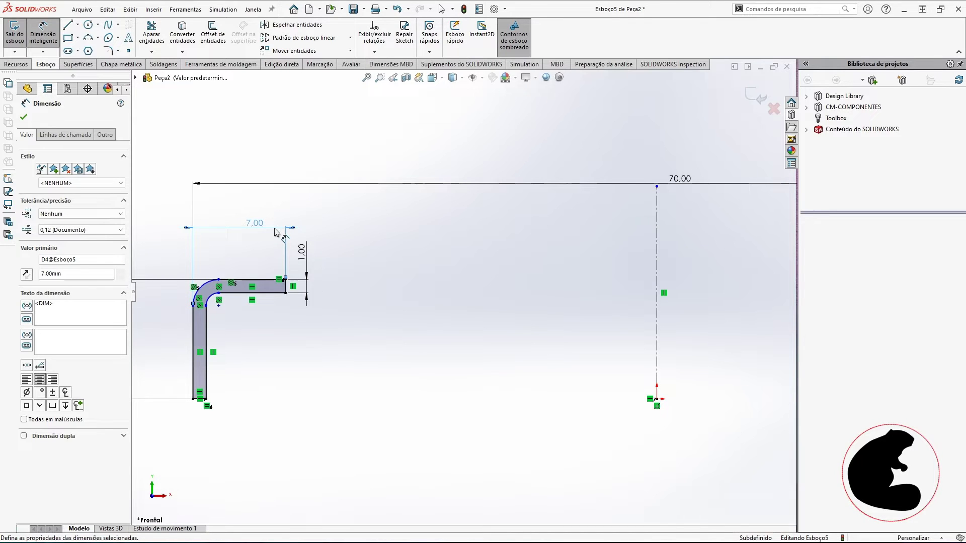
Step: Give the outer corner arc a 2 mm radius
{"action": "scroll", "coordinate": [226, 291], "scroll_direction": "down", "scroll_amount": 2}
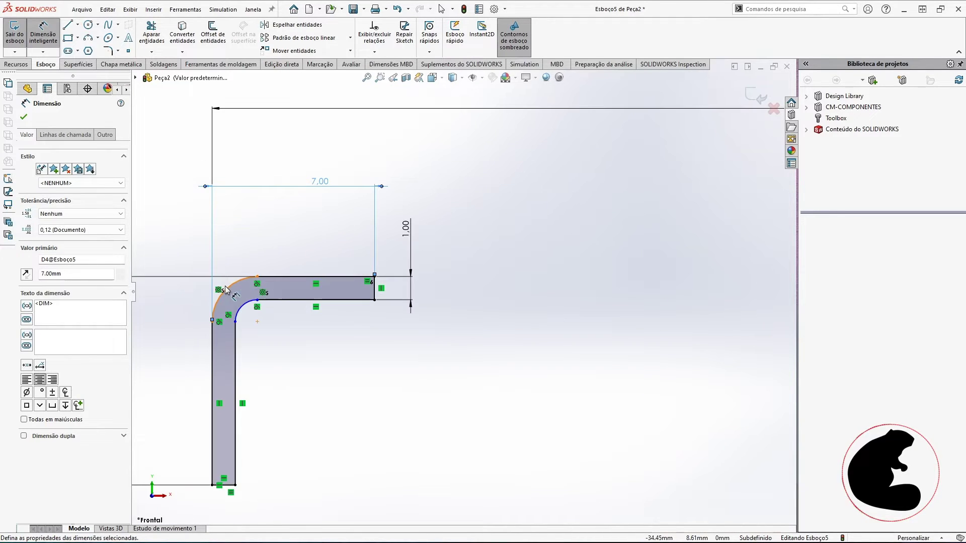
{"action": "left_click", "coordinate": [234, 289]}
{"action": "left_click", "coordinate": [182, 247]}
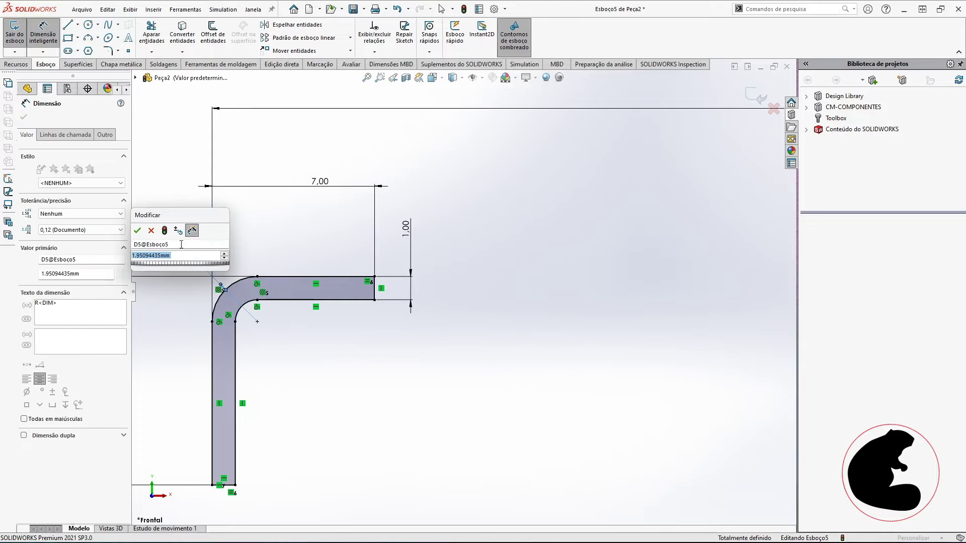
{"action": "type", "text": "2"}
{"action": "key", "text": "Return"}
{"action": "scroll", "coordinate": [332, 271], "scroll_direction": "up", "scroll_amount": 2}
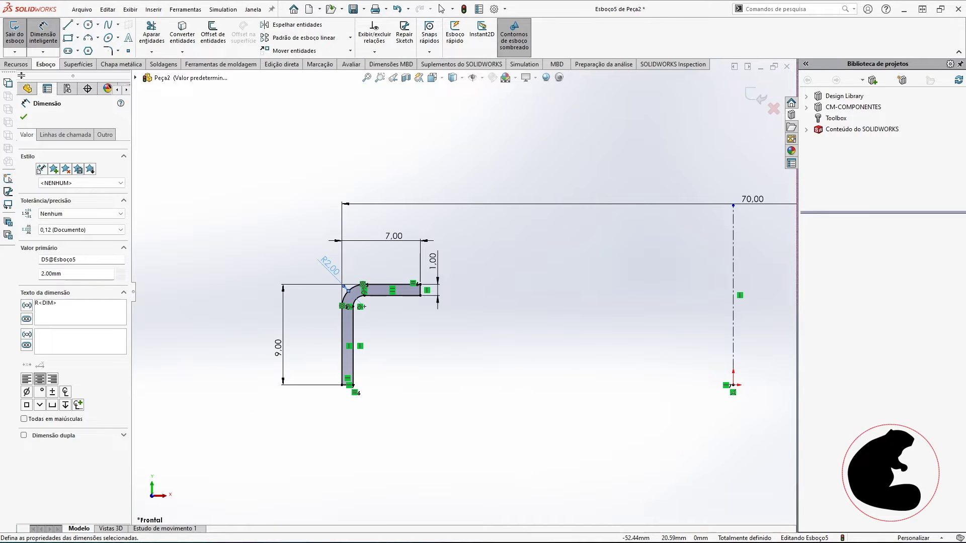
{"action": "left_click", "coordinate": [15, 64]}
{"action": "left_click", "coordinate": [73, 49]}
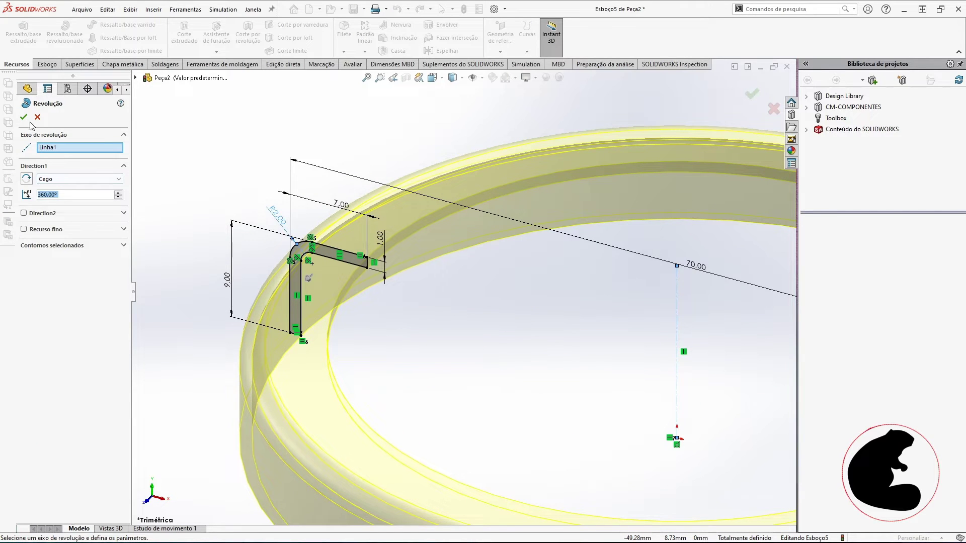
Step: Accept the 360° revolve about Line1, creating Revolução2
{"action": "scroll", "coordinate": [558, 312], "scroll_direction": "up", "scroll_amount": 2}
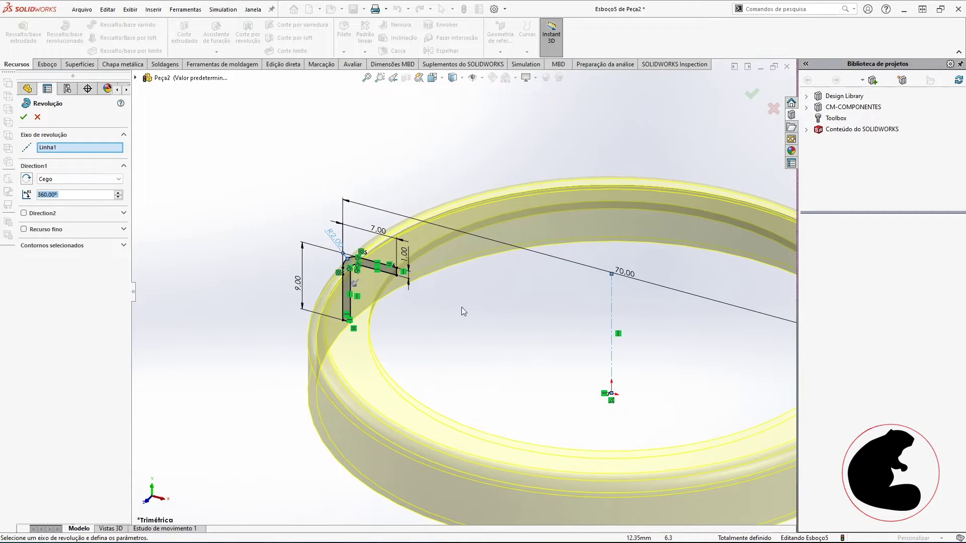
{"action": "key", "text": "Return"}
{"action": "key", "text": "Return"}
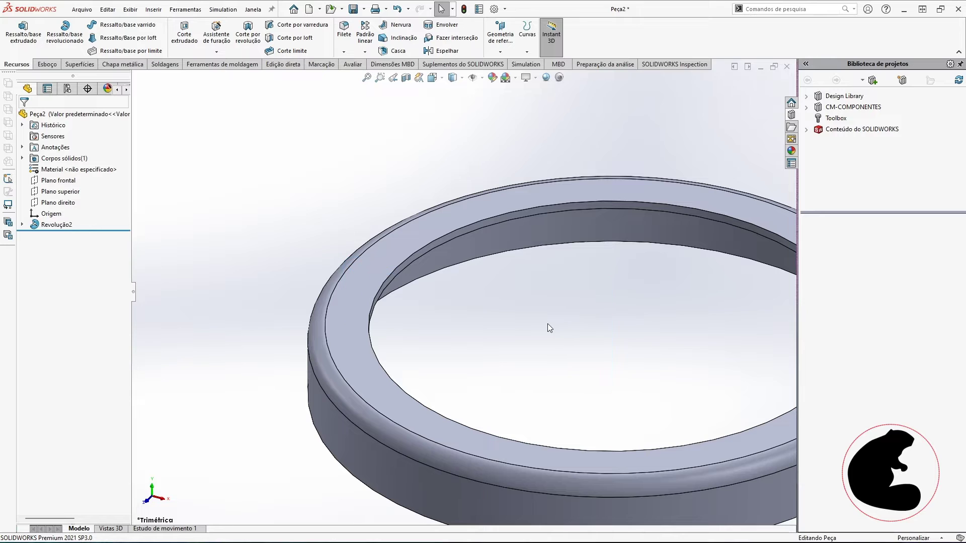
Step: Start a new sketch on the front plane
{"action": "left_click", "coordinate": [67, 182]}
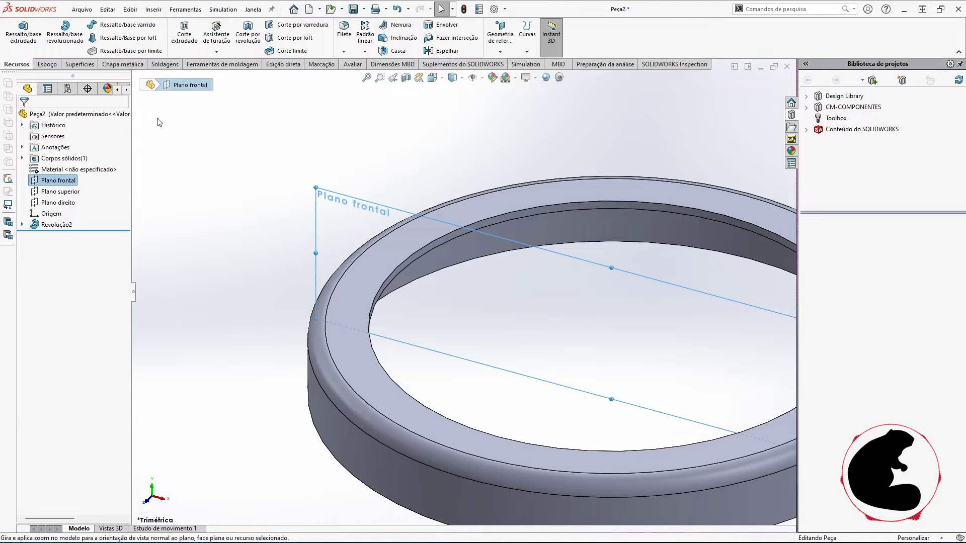
{"action": "left_click", "coordinate": [47, 64]}
{"action": "left_click", "coordinate": [24, 35]}
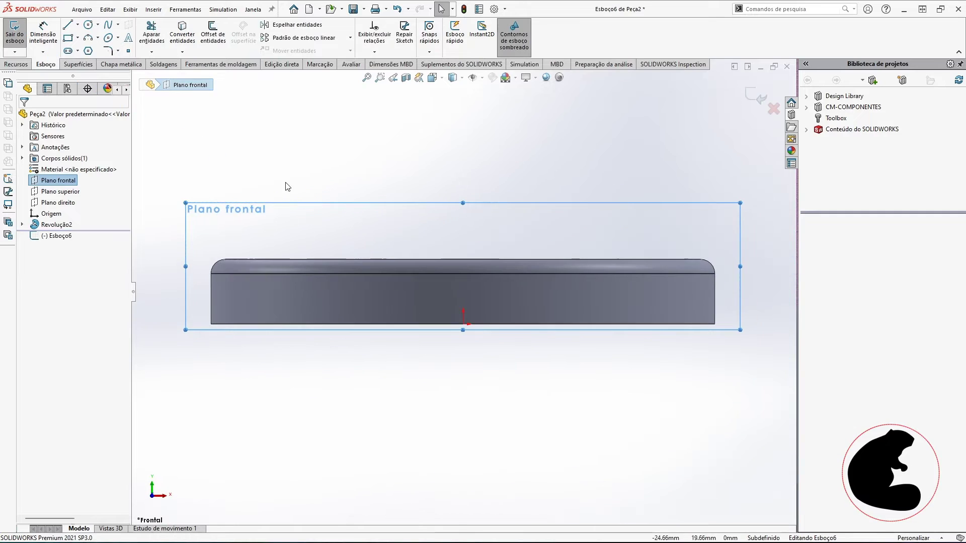
Step: Convert the Esboço5 profile into the new sketch and set the copies as construction geometry
{"action": "left_click", "coordinate": [22, 224]}
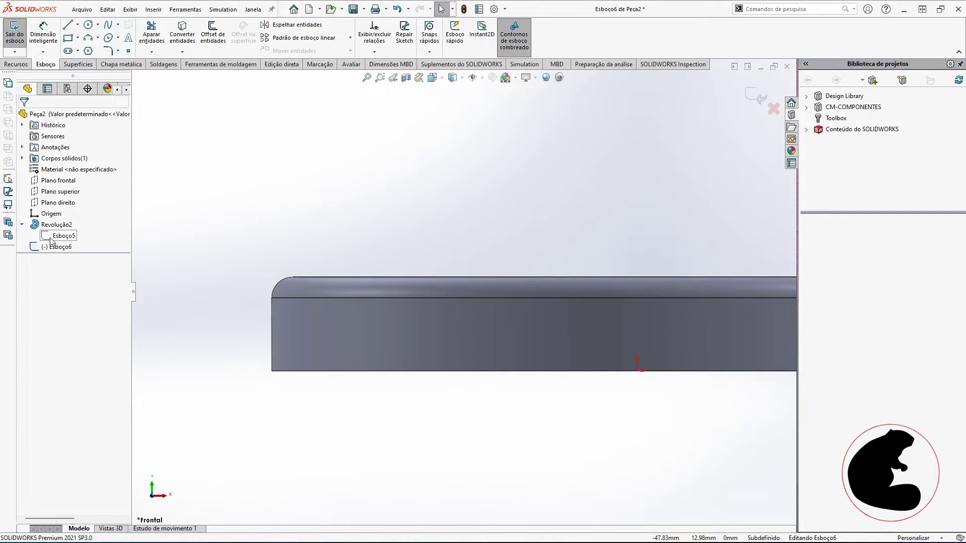
{"action": "left_click", "coordinate": [51, 237]}
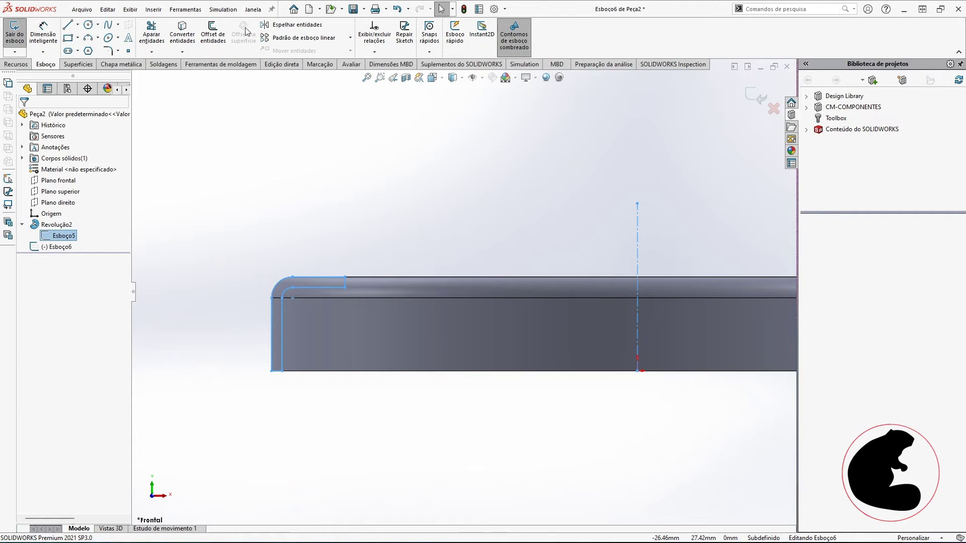
{"action": "left_click", "coordinate": [195, 55]}
{"action": "left_click_drag", "start_coordinate": [231, 175], "coordinate": [415, 443]}
{"action": "left_click", "coordinate": [454, 396]}
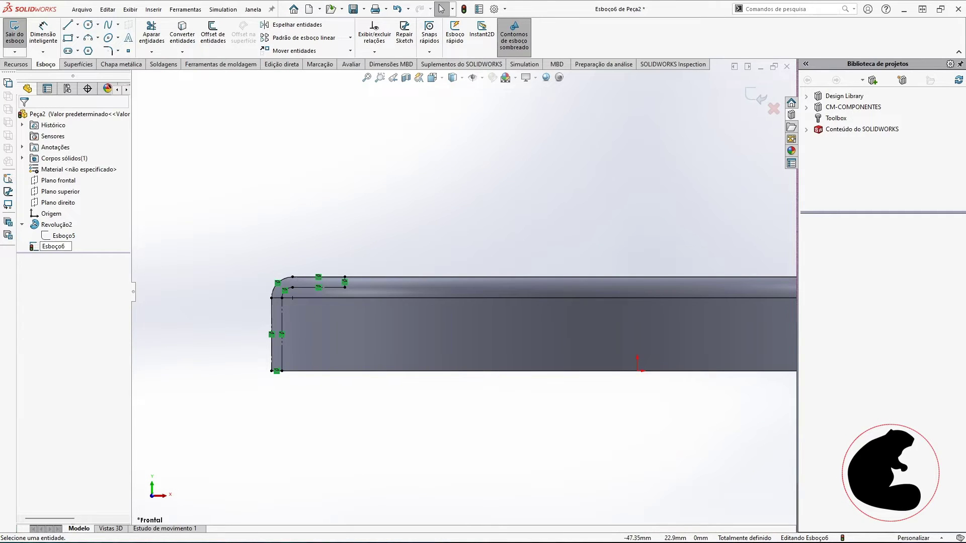
{"action": "left_click", "coordinate": [68, 24]}
Step: Draw a vertical line, a short horizontal line and a tangent arc, then bring up the A-5 seal drawing
{"action": "scroll", "coordinate": [488, 259], "scroll_direction": "down", "scroll_amount": 3}
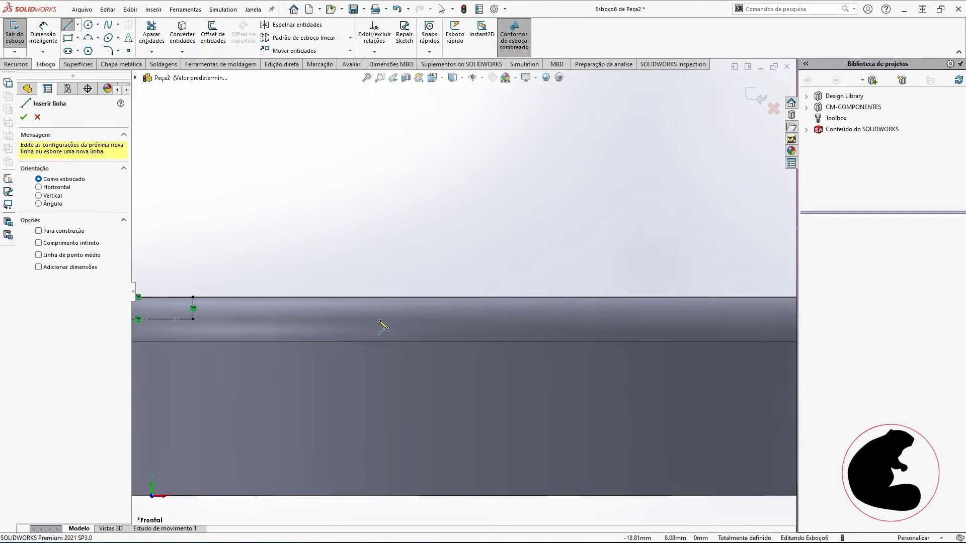
{"action": "scroll", "coordinate": [235, 328], "scroll_direction": "down", "scroll_amount": 5}
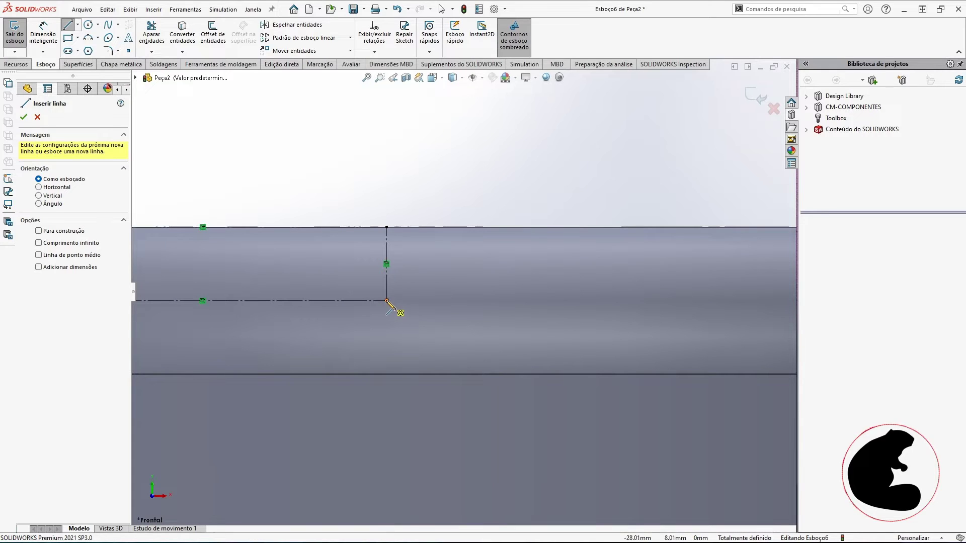
{"action": "left_click", "coordinate": [386, 301]}
{"action": "left_click", "coordinate": [386, 226]}
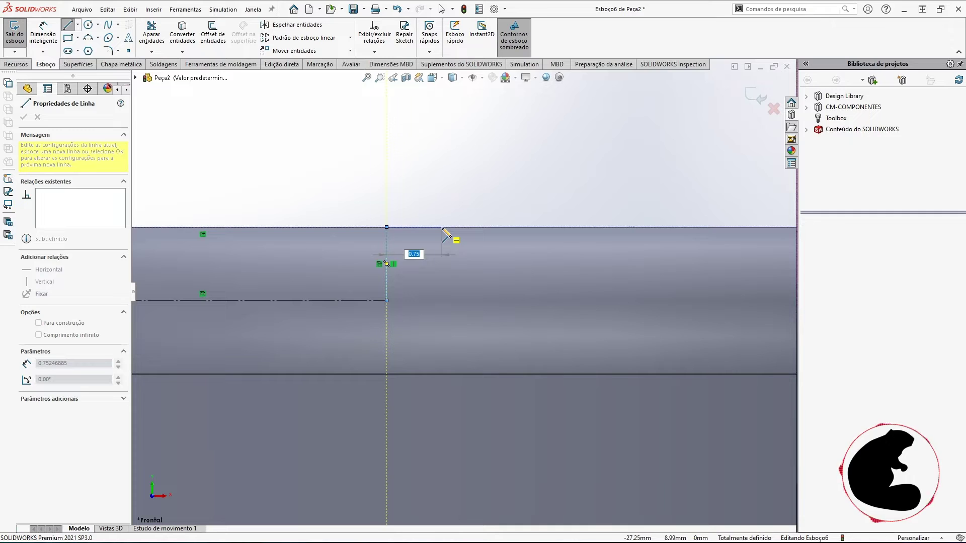
{"action": "left_click", "coordinate": [441, 227]}
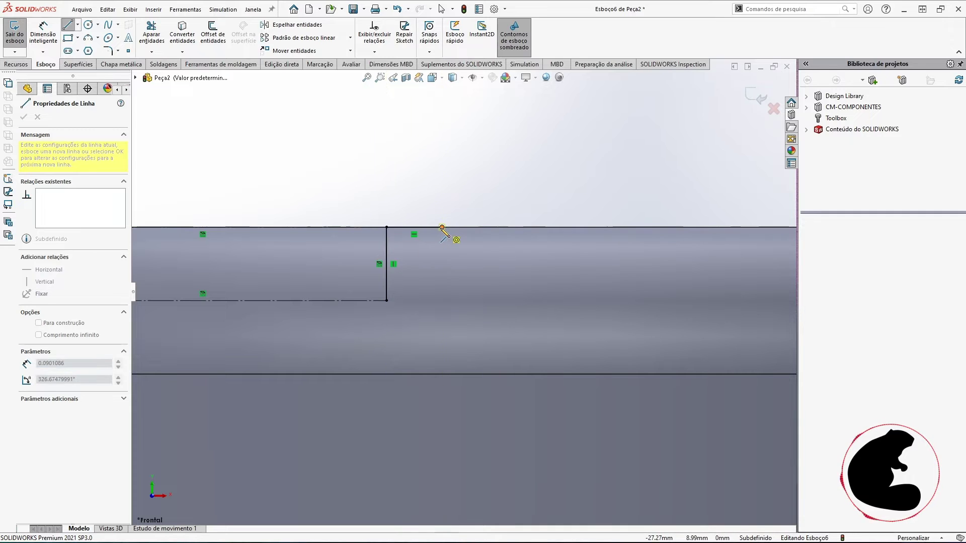
{"action": "left_click", "coordinate": [507, 291]}
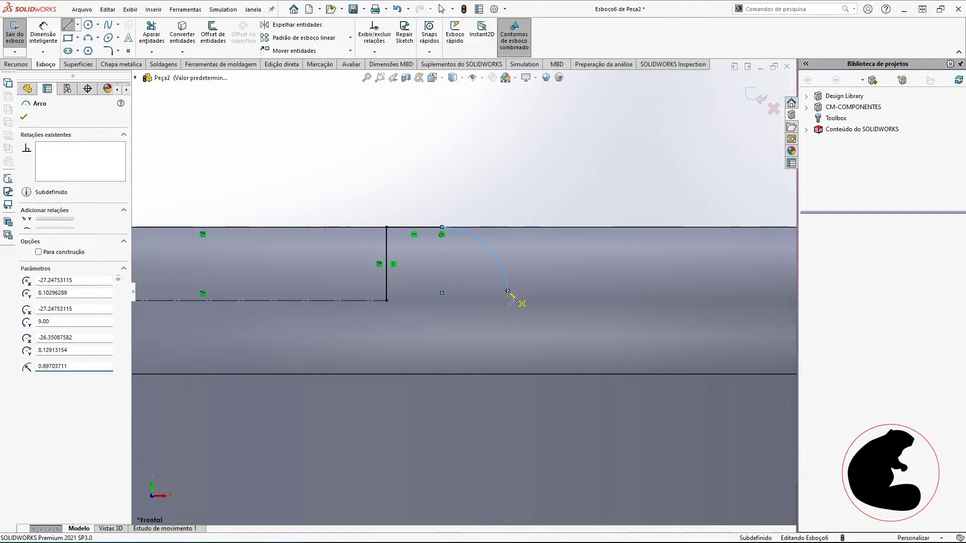
{"action": "key", "text": "Escape"}
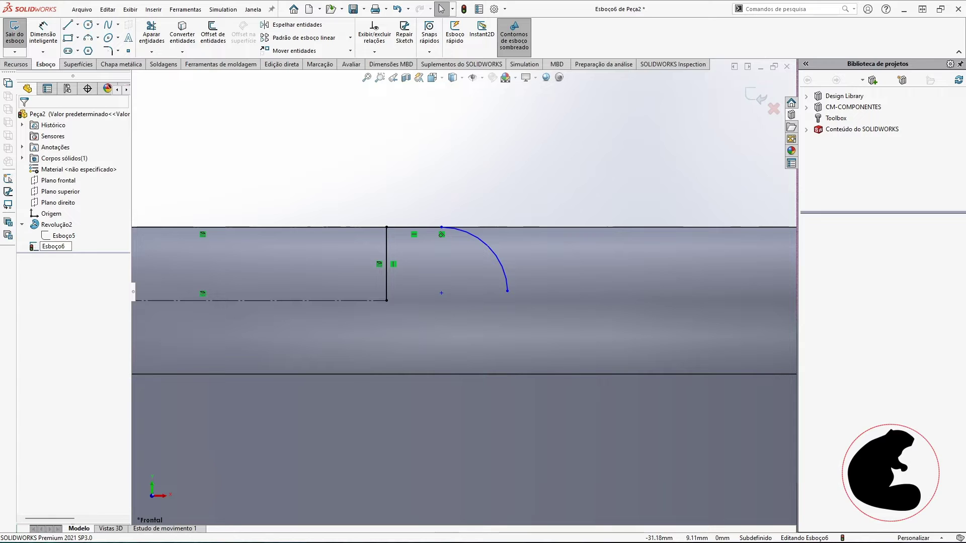
{"action": "key", "text": "alt+Tab"}
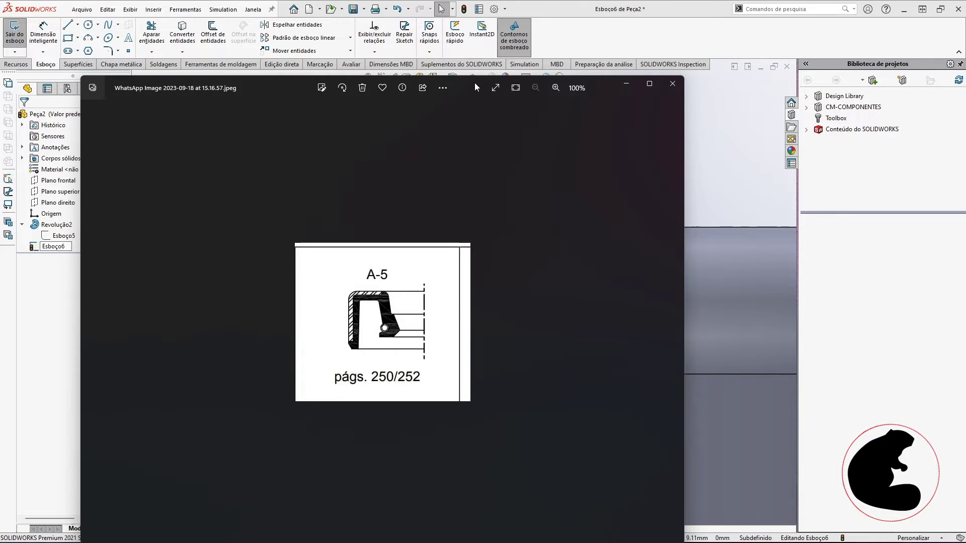
Step: Leave the A-5 lip-seal reference photo and return to the SOLIDWORKS sketch Esboço6
{"action": "key", "text": "alt+Tab"}
{"action": "scroll", "coordinate": [486, 206], "scroll_direction": "down", "scroll_amount": 3}
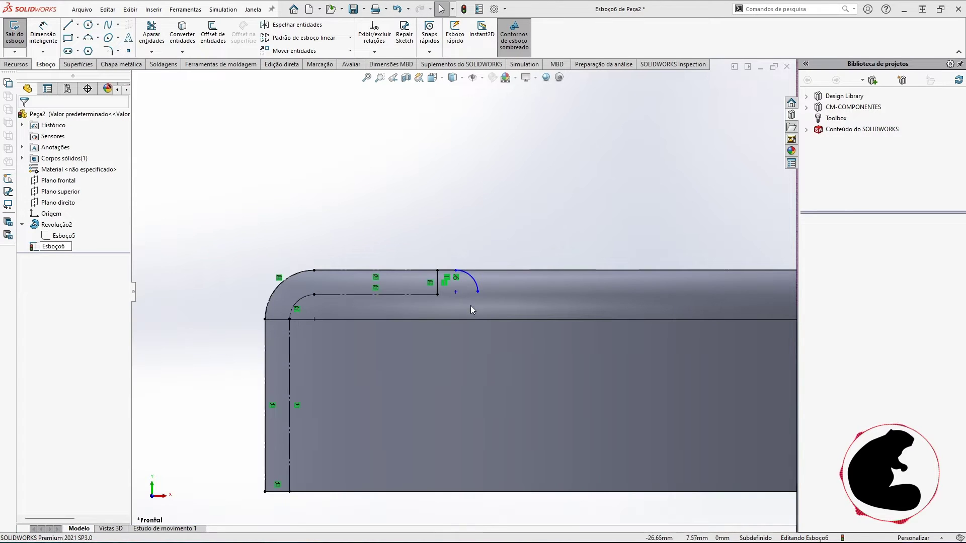
Step: Chain two sloped line segments down from the top arc's endpoint
{"action": "left_click", "coordinate": [70, 26]}
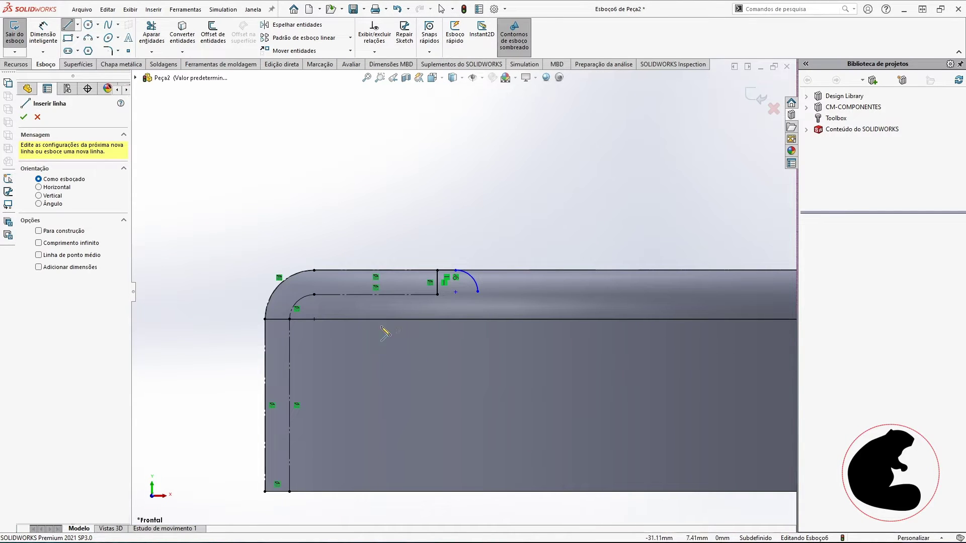
{"action": "scroll", "coordinate": [487, 291], "scroll_direction": "down", "scroll_amount": 2}
{"action": "left_click", "coordinate": [501, 256]}
{"action": "key", "text": "Escape"}
{"action": "left_click", "coordinate": [68, 25]}
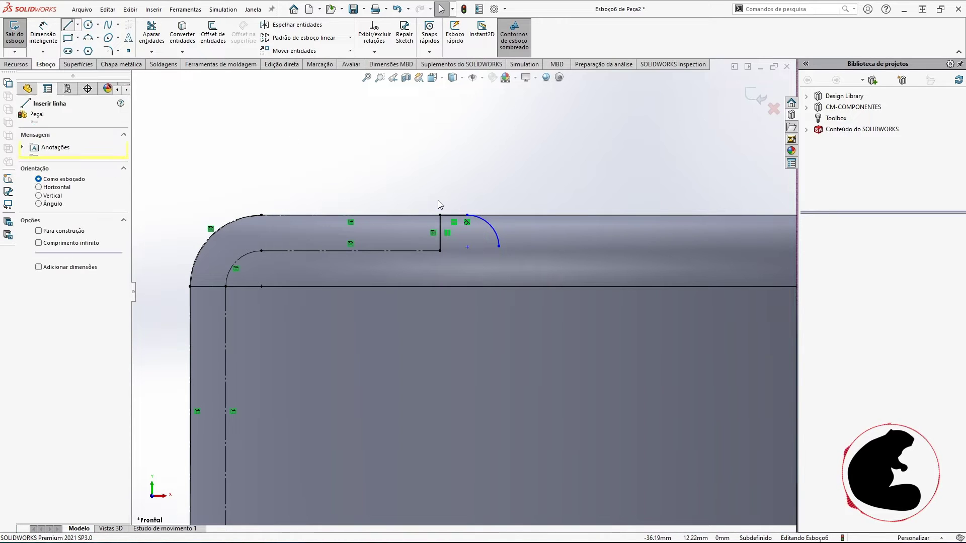
{"action": "left_click", "coordinate": [498, 246]}
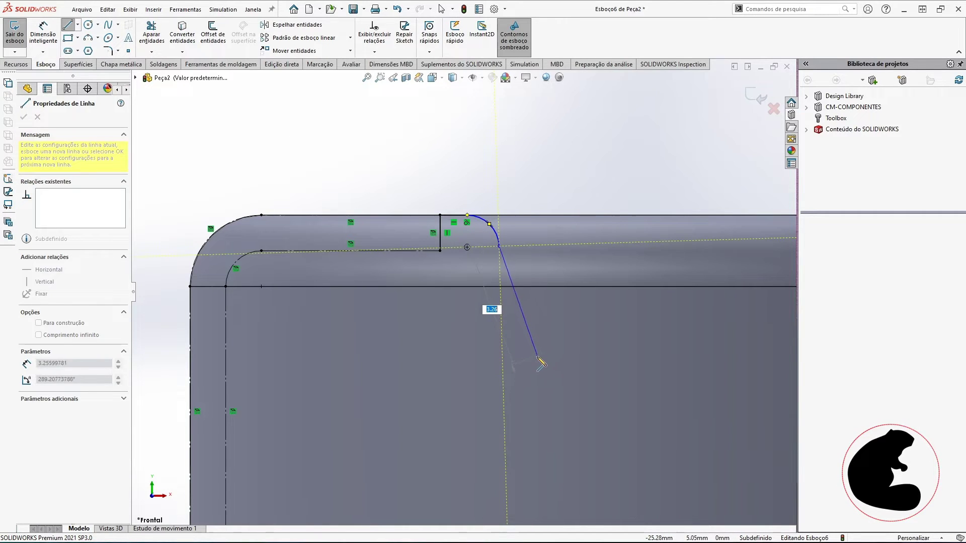
{"action": "left_click", "coordinate": [535, 397]}
{"action": "scroll", "coordinate": [535, 400], "scroll_direction": "up", "scroll_amount": 5}
{"action": "scroll", "coordinate": [548, 414], "scroll_direction": "down", "scroll_amount": 5}
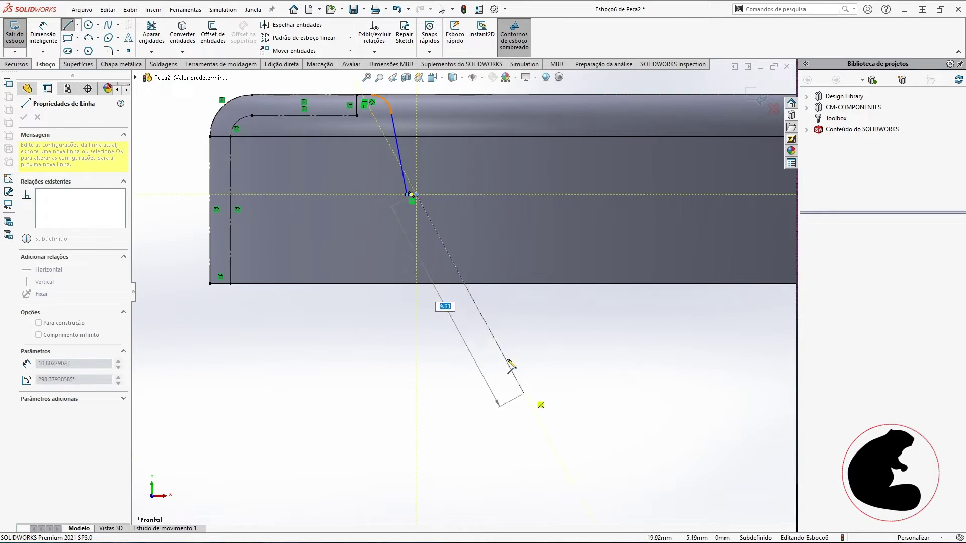
{"action": "left_click", "coordinate": [441, 231]}
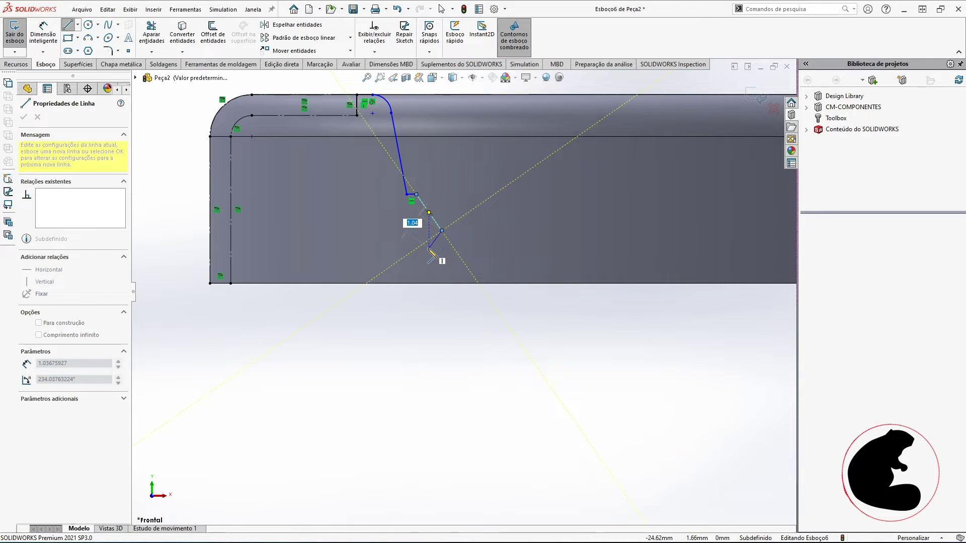
{"action": "double_click", "coordinate": [424, 244]}
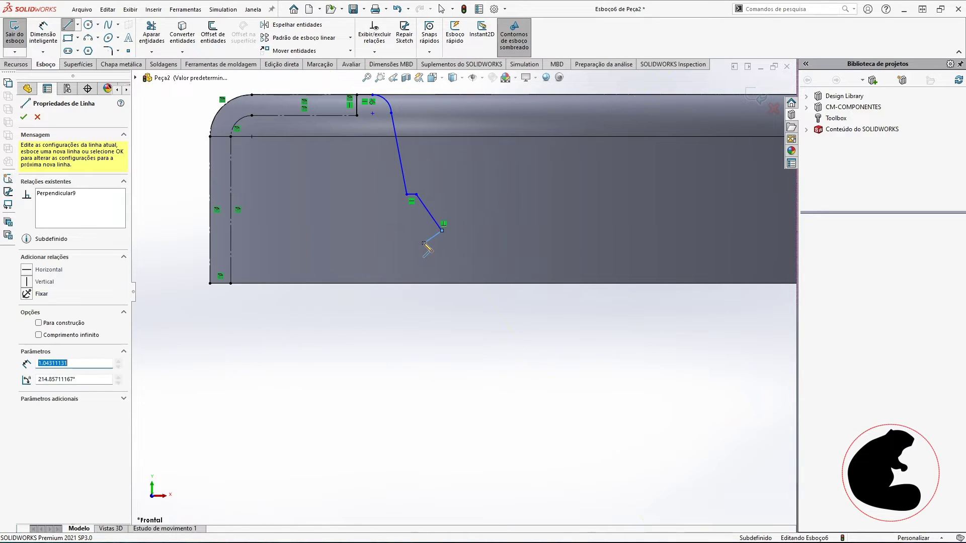
Step: Add the bottom horizontal and short vertical segments, finishing with a small tangent arc
{"action": "left_click", "coordinate": [424, 243]}
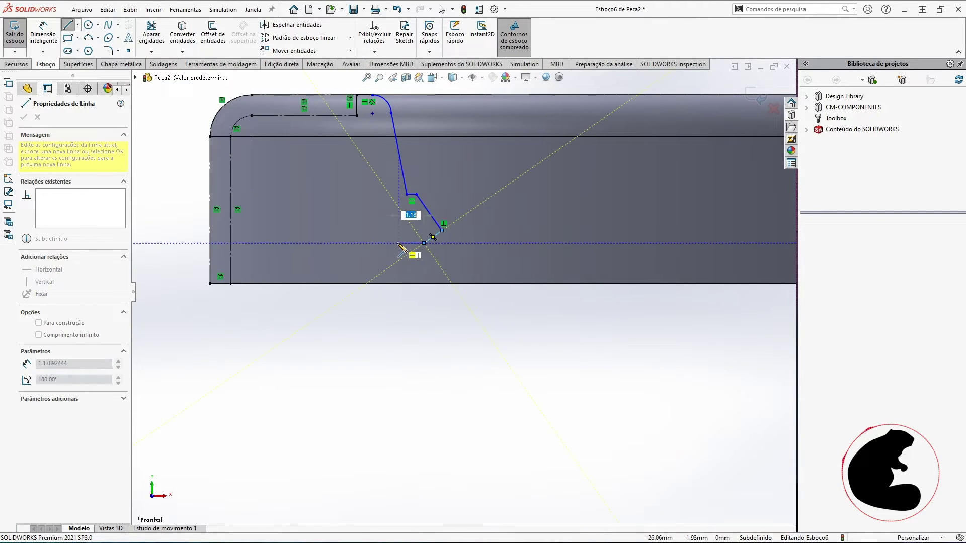
{"action": "left_click", "coordinate": [373, 243]}
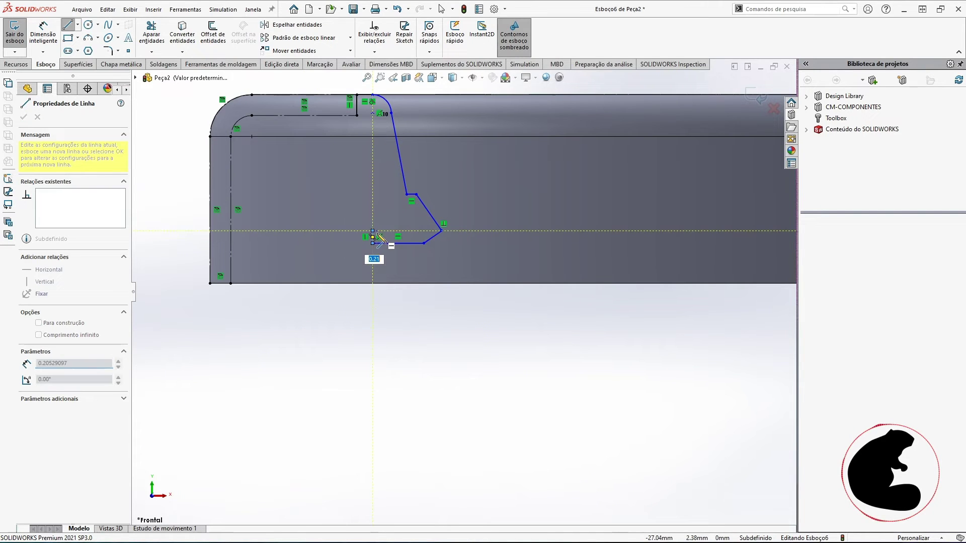
{"action": "scroll", "coordinate": [374, 233], "scroll_direction": "down", "scroll_amount": 2}
{"action": "left_click", "coordinate": [380, 236]}
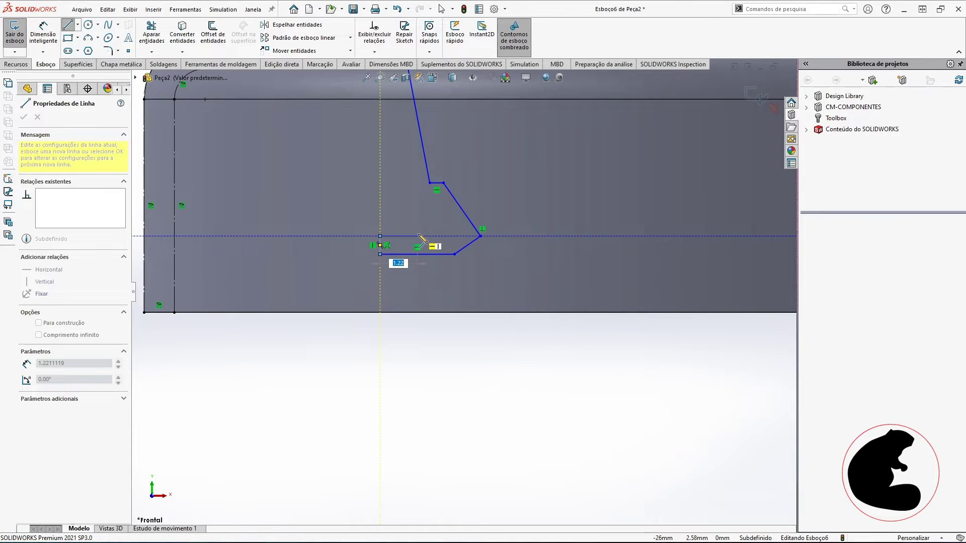
{"action": "scroll", "coordinate": [417, 232], "scroll_direction": "down", "scroll_amount": 4}
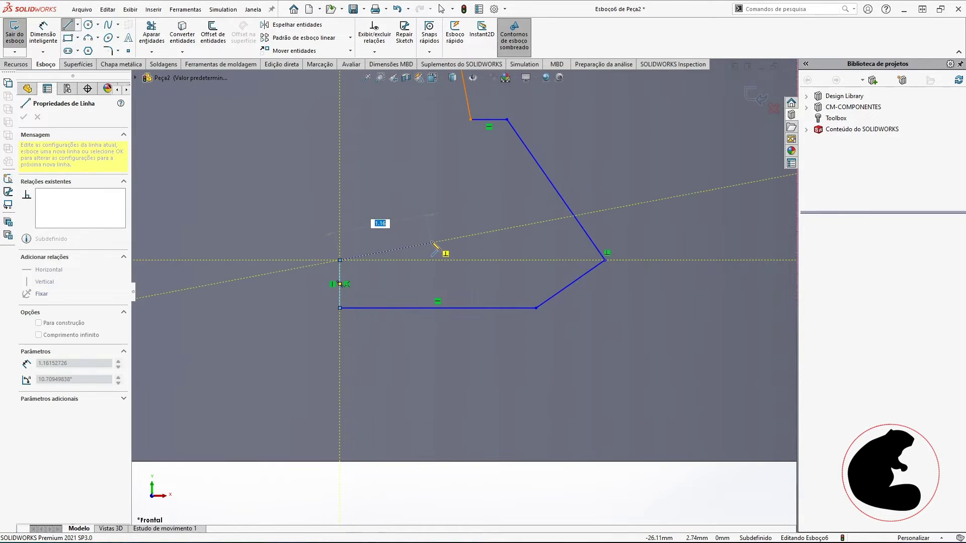
{"action": "left_click", "coordinate": [431, 243]}
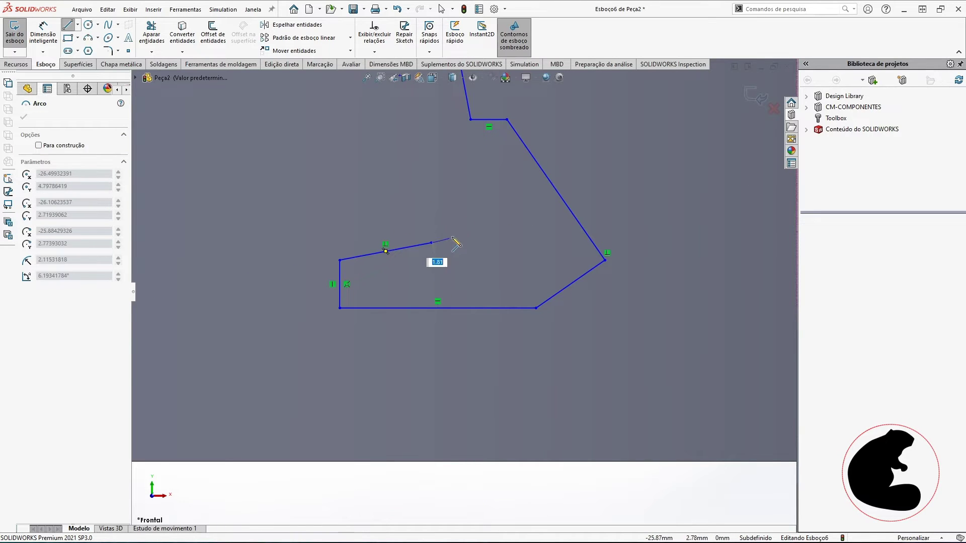
{"action": "left_click", "coordinate": [427, 188]}
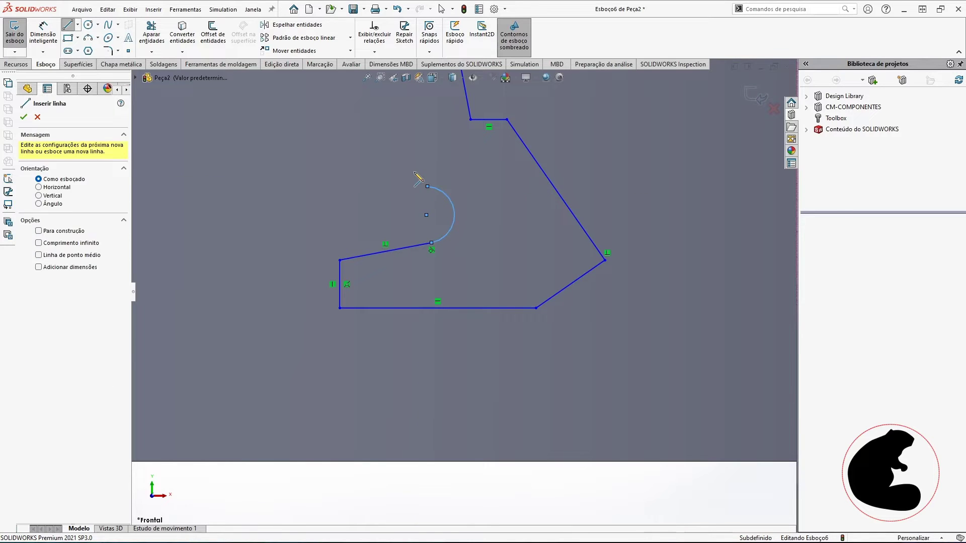
Step: Run a sloped line up to the top edge, round it with a tangent arc, then continue the inner horizontal line
{"action": "key", "text": "z"}
{"action": "scroll", "coordinate": [404, 163], "scroll_direction": "up", "scroll_amount": 3}
{"action": "scroll", "coordinate": [438, 185], "scroll_direction": "down", "scroll_amount": 3}
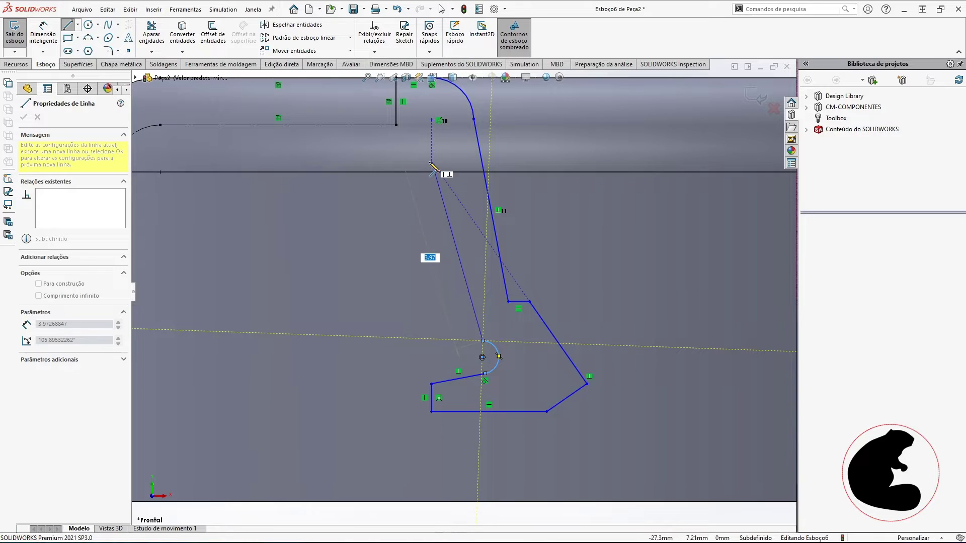
{"action": "left_click", "coordinate": [432, 172]}
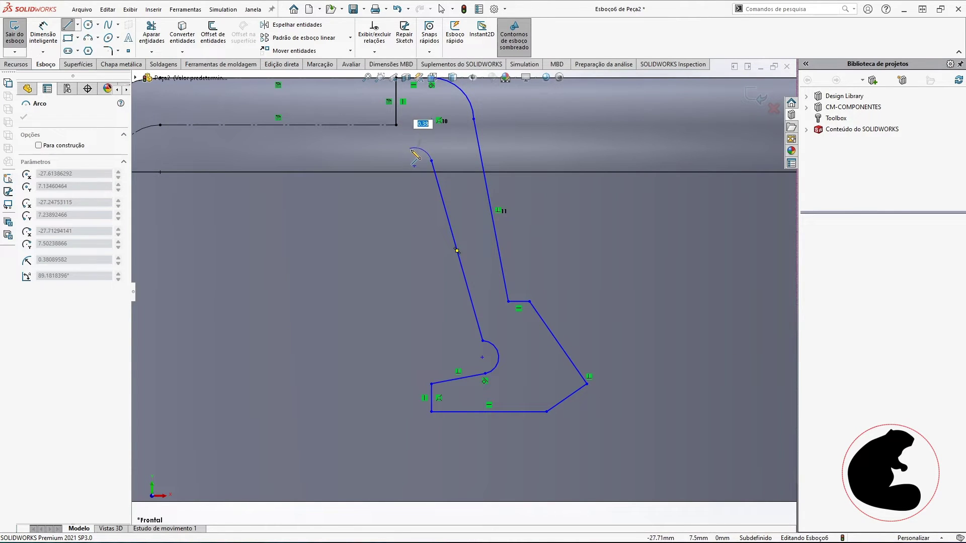
{"action": "left_click", "coordinate": [415, 149]}
{"action": "scroll", "coordinate": [318, 154], "scroll_direction": "up", "scroll_amount": 2}
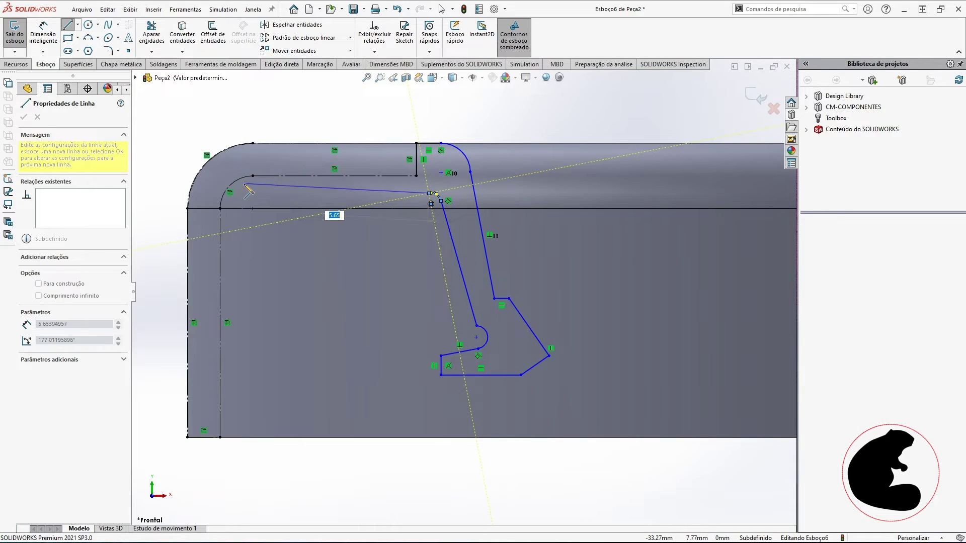
{"action": "scroll", "coordinate": [212, 168], "scroll_direction": "down", "scroll_amount": 2}
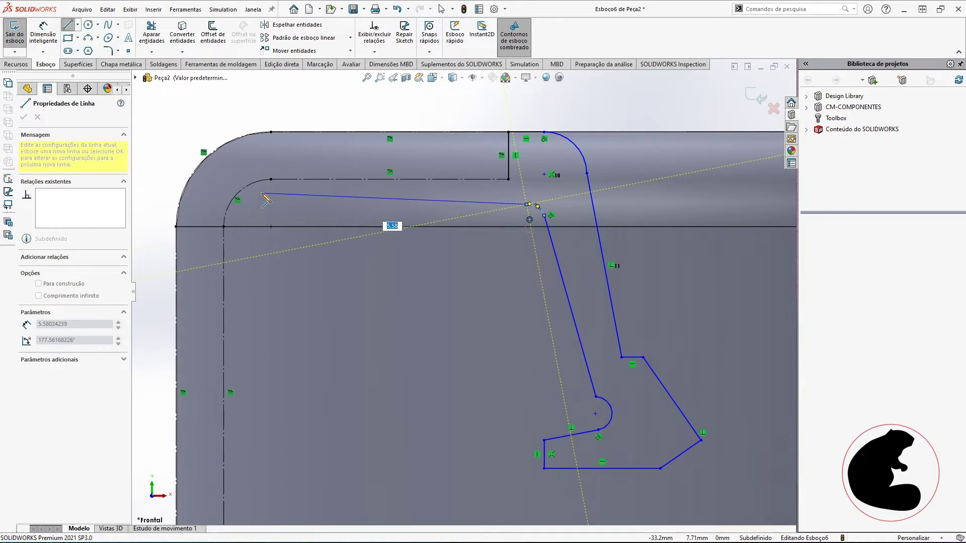
{"action": "left_click", "coordinate": [248, 194]}
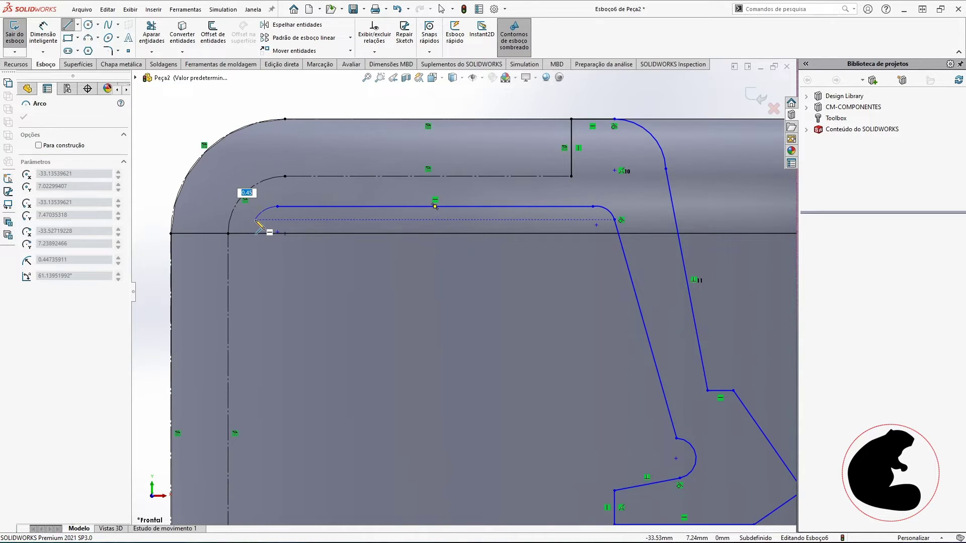
Step: Draw a vertical line down past the body, a short bottom horizontal, and close at the bottom-left corner
{"action": "key", "text": "z"}
{"action": "key", "text": "z"}
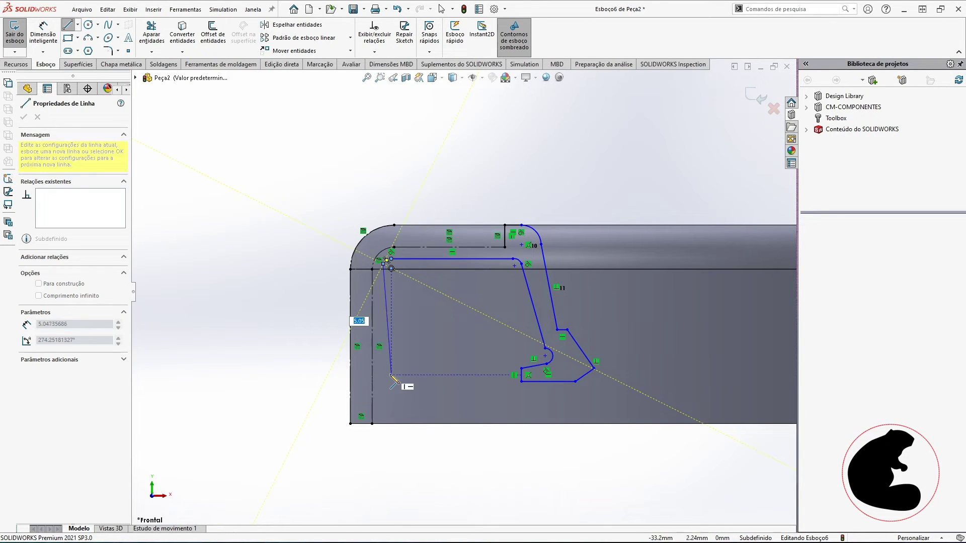
{"action": "scroll", "coordinate": [384, 443], "scroll_direction": "down", "scroll_amount": 2}
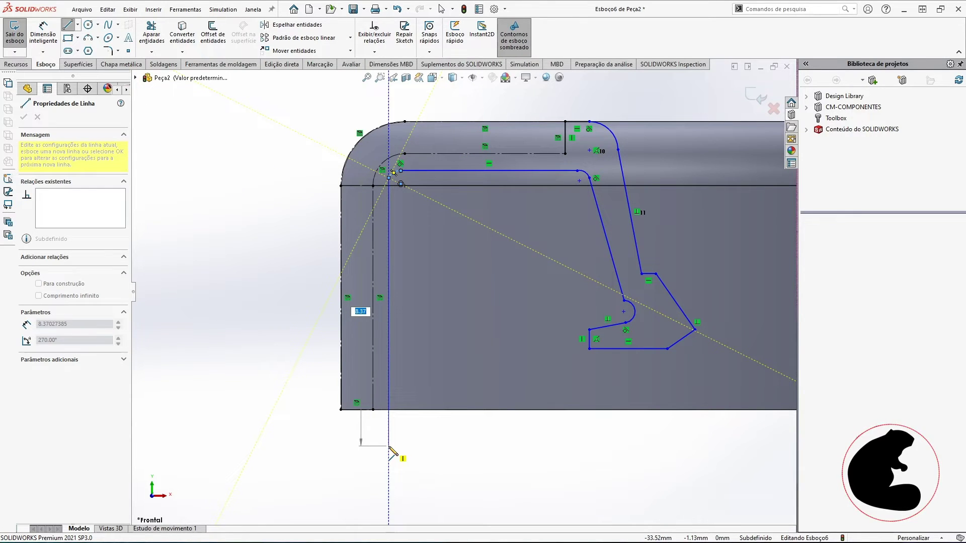
{"action": "left_click", "coordinate": [385, 439]}
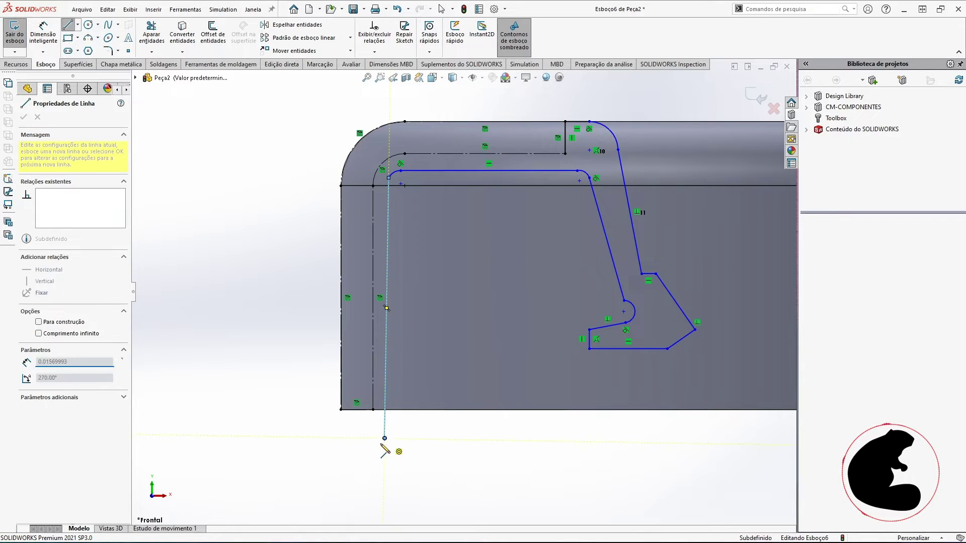
{"action": "scroll", "coordinate": [375, 443], "scroll_direction": "down", "scroll_amount": 5}
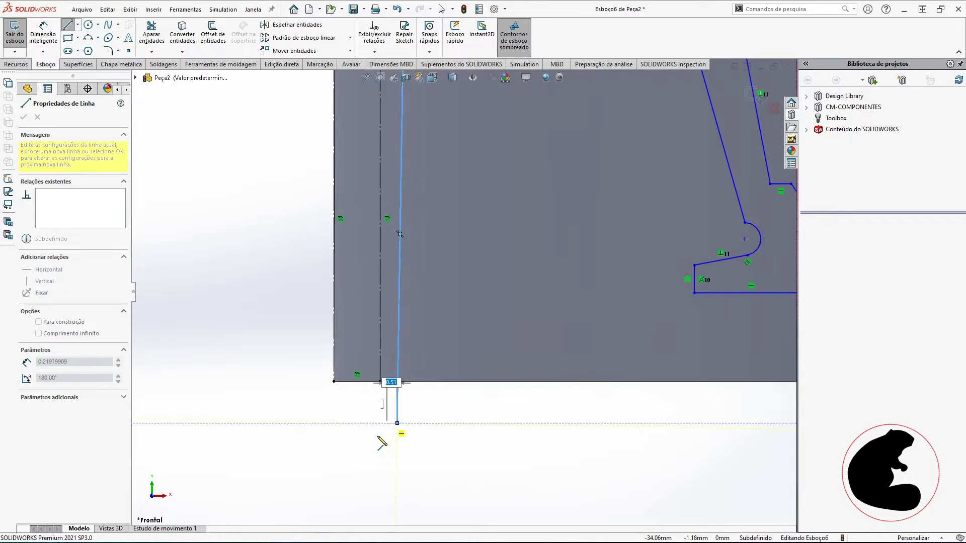
{"action": "left_click", "coordinate": [363, 396]}
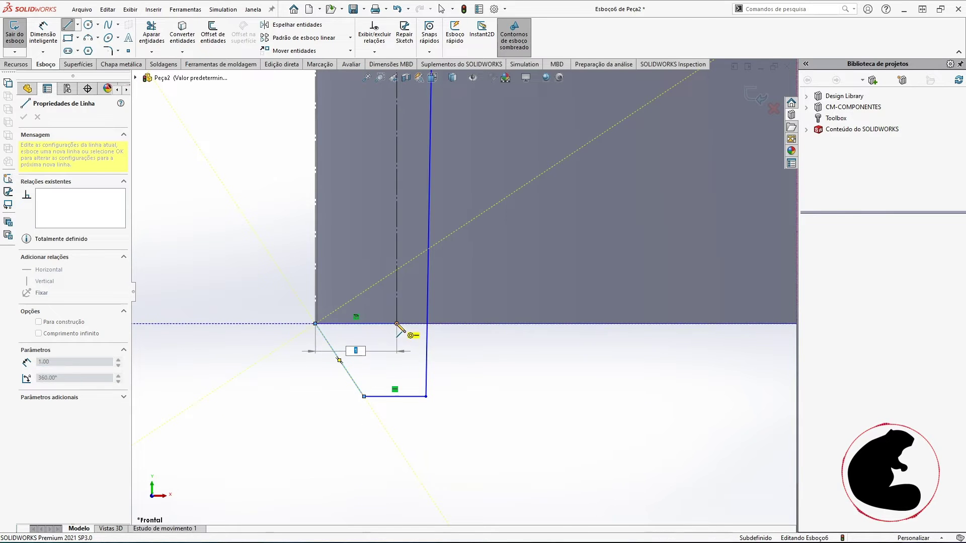
{"action": "scroll", "coordinate": [416, 216], "scroll_direction": "up", "scroll_amount": 3}
{"action": "left_click", "coordinate": [395, 305]}
{"action": "scroll", "coordinate": [416, 216], "scroll_direction": "up", "scroll_amount": 2}
Step: Turn the corner arc Arco8 and lines Linha22 and Linha23 from construction into regular geometry
{"action": "scroll", "coordinate": [455, 261], "scroll_direction": "down", "scroll_amount": 5}
{"action": "key", "text": "Escape"}
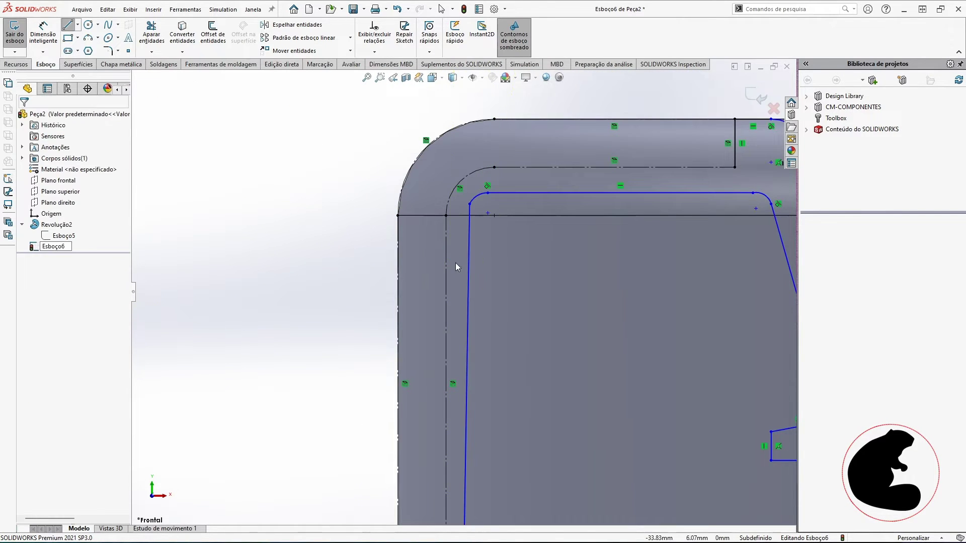
{"action": "scroll", "coordinate": [471, 360], "scroll_direction": "up", "scroll_amount": 2}
{"action": "left_click", "coordinate": [452, 412]}
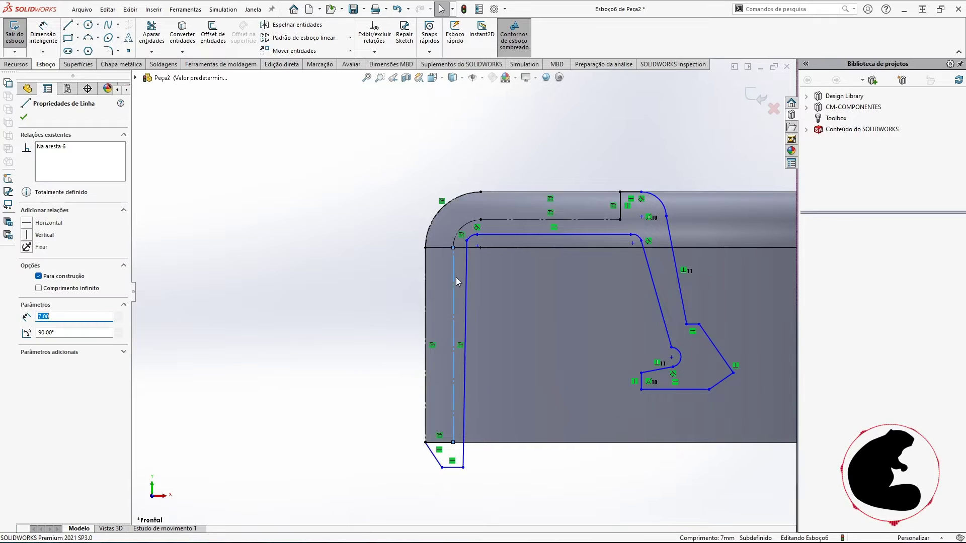
{"action": "scroll", "coordinate": [455, 247], "scroll_direction": "down", "scroll_amount": 4}
{"action": "left_click", "coordinate": [459, 235], "text": "ctrl"}
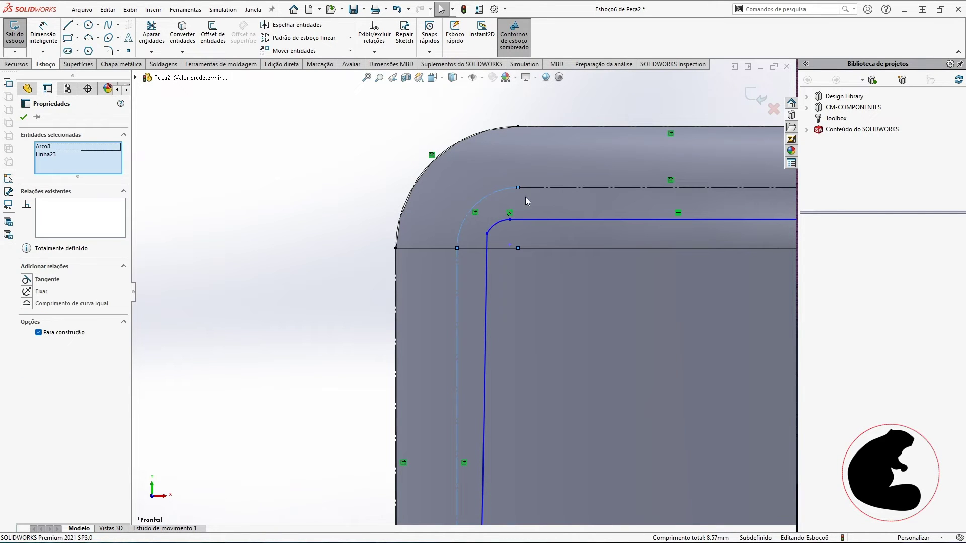
{"action": "left_click", "coordinate": [532, 188], "text": "ctrl"}
{"action": "scroll", "coordinate": [553, 199], "scroll_direction": "up", "scroll_amount": 3}
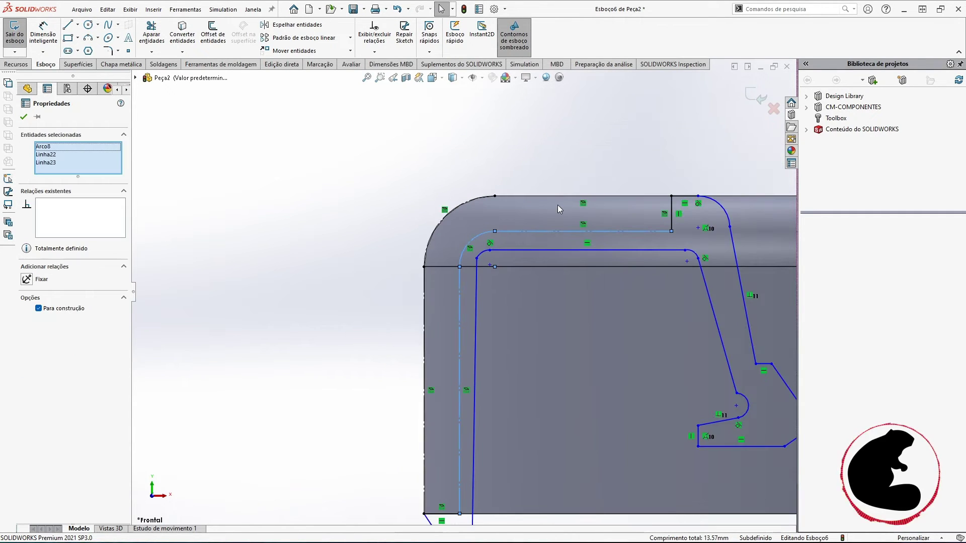
{"action": "scroll", "coordinate": [607, 233], "scroll_direction": "down", "scroll_amount": 3}
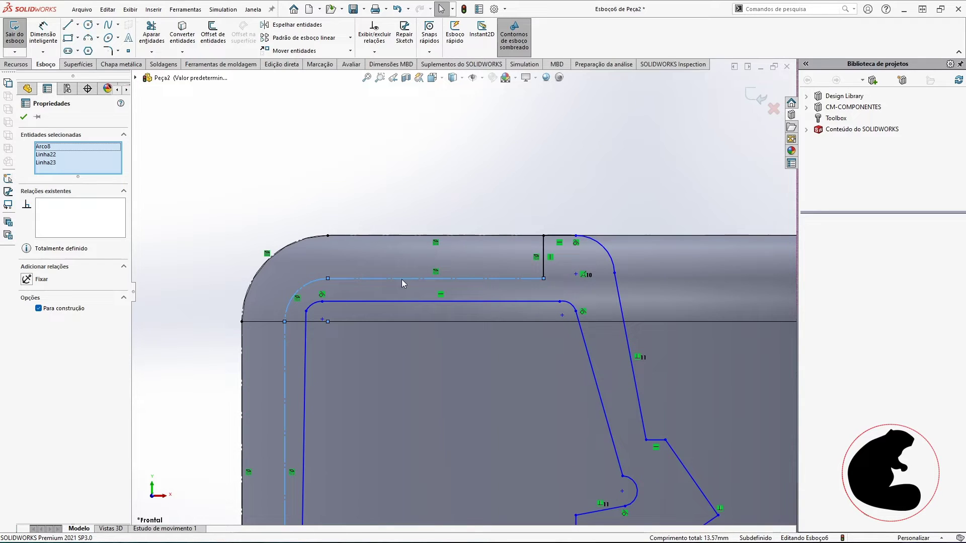
{"action": "left_click", "coordinate": [39, 309]}
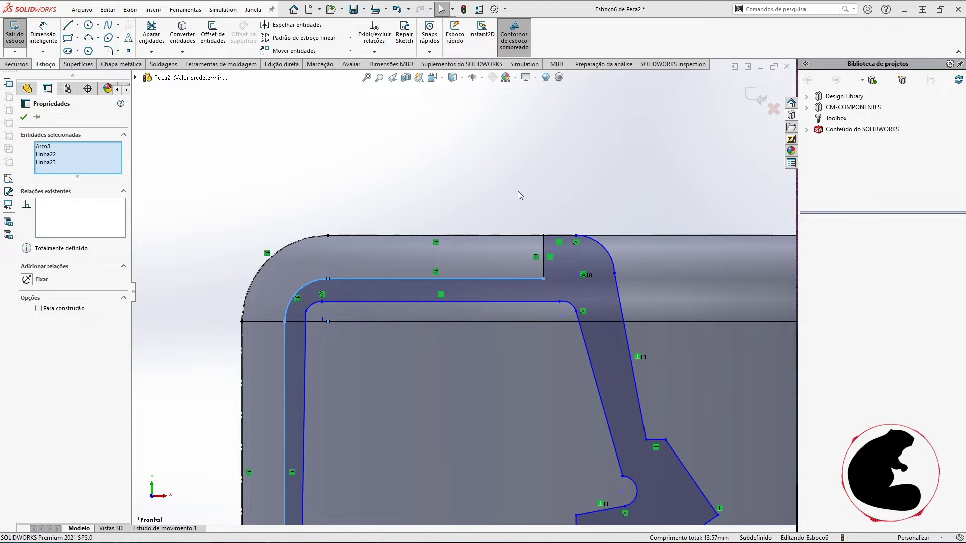
{"action": "scroll", "coordinate": [591, 274], "scroll_direction": "up", "scroll_amount": 2}
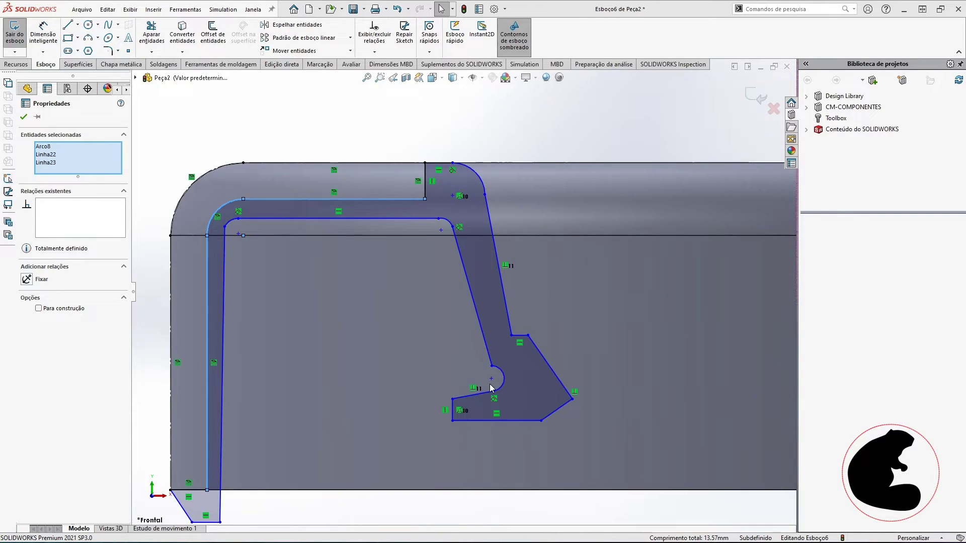
{"action": "scroll", "coordinate": [492, 388], "scroll_direction": "down", "scroll_amount": 3}
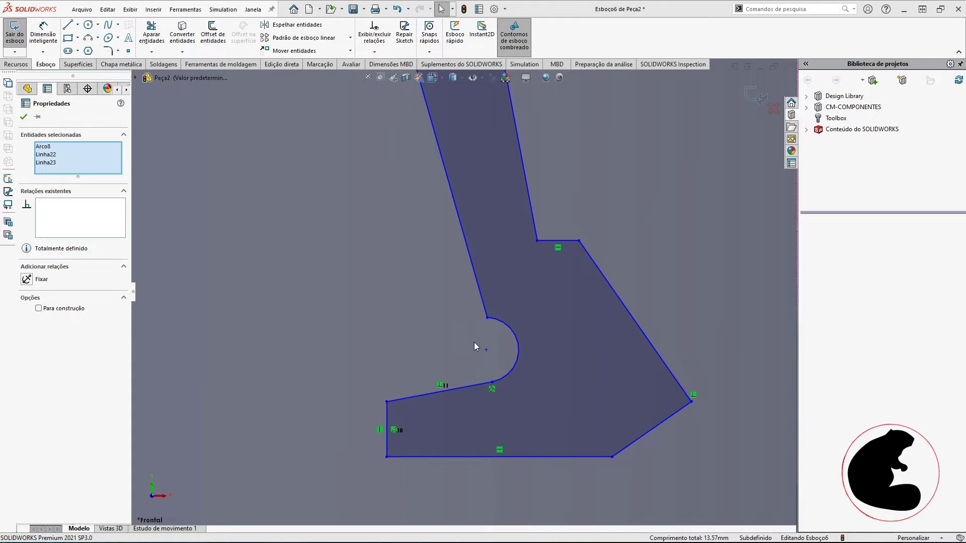
{"action": "scroll", "coordinate": [505, 336], "scroll_direction": "down", "scroll_amount": 2}
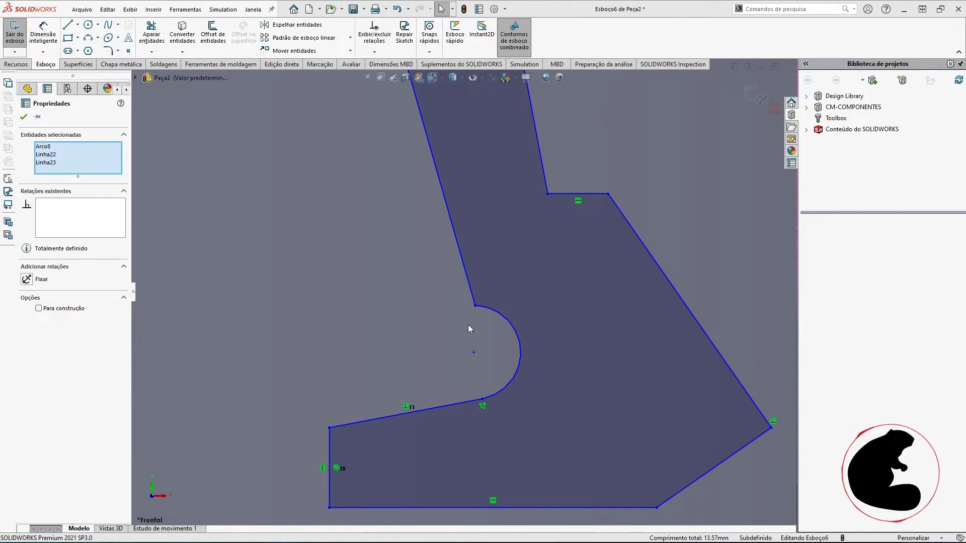
{"action": "scroll", "coordinate": [386, 340], "scroll_direction": "up", "scroll_amount": 4}
{"action": "scroll", "coordinate": [418, 140], "scroll_direction": "down", "scroll_amount": 3}
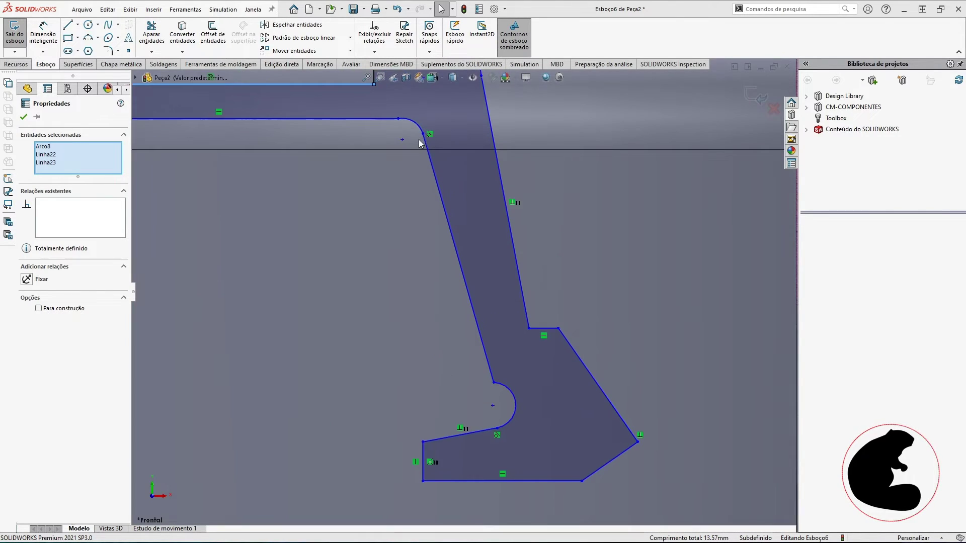
{"action": "scroll", "coordinate": [420, 152], "scroll_direction": "down", "scroll_amount": 3}
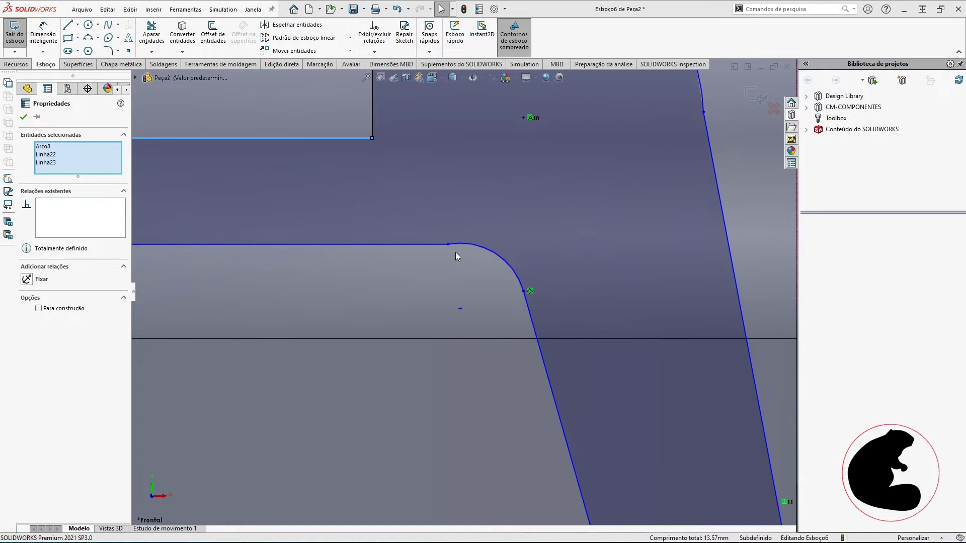
{"action": "key", "text": "Escape"}
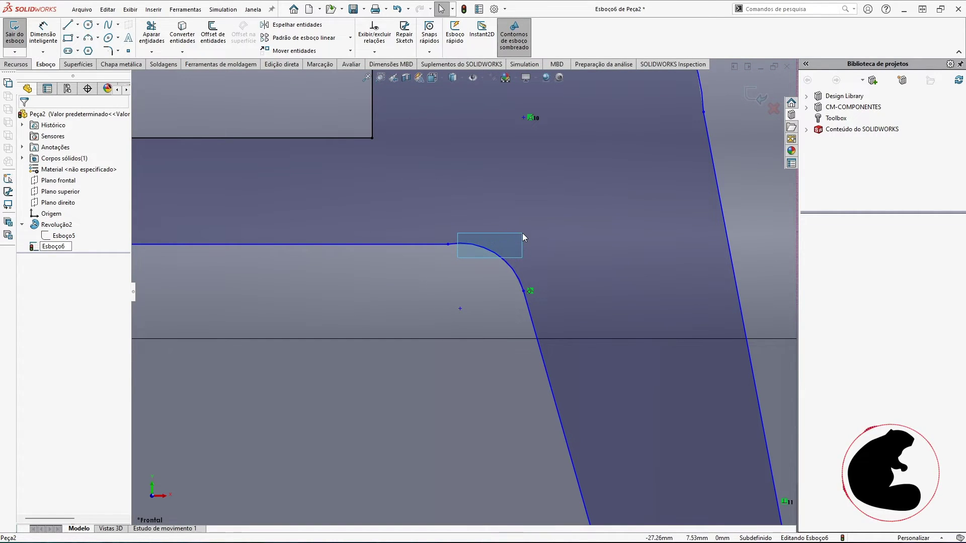
Step: Make the upper fillet arc tangent to its adjoining horizontal line
{"action": "left_click_drag", "start_coordinate": [523, 233], "coordinate": [523, 234]}
{"action": "left_click_drag", "start_coordinate": [398, 263], "coordinate": [509, 235]}
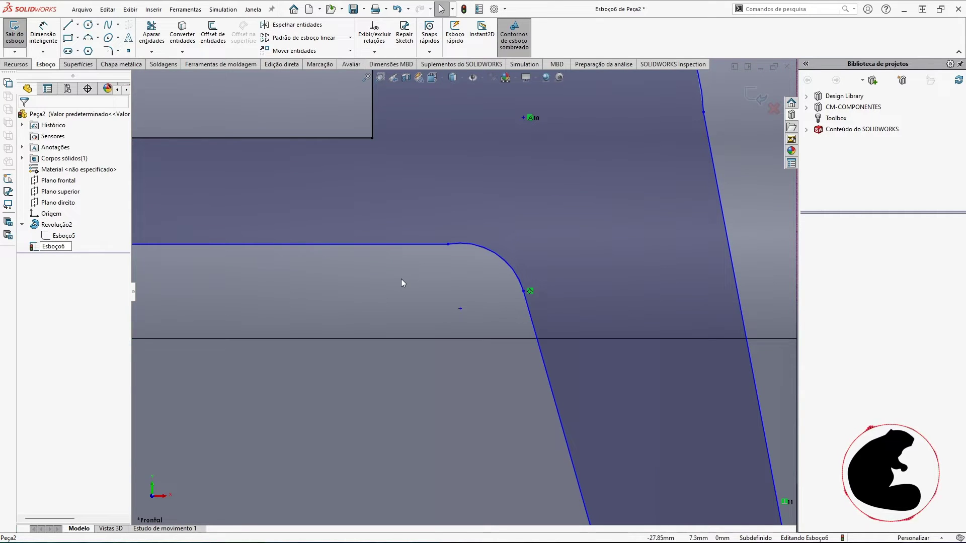
{"action": "left_click_drag", "start_coordinate": [399, 274], "coordinate": [509, 247]}
{"action": "left_click_drag", "start_coordinate": [419, 234], "coordinate": [565, 302]}
{"action": "left_click", "coordinate": [459, 273]}
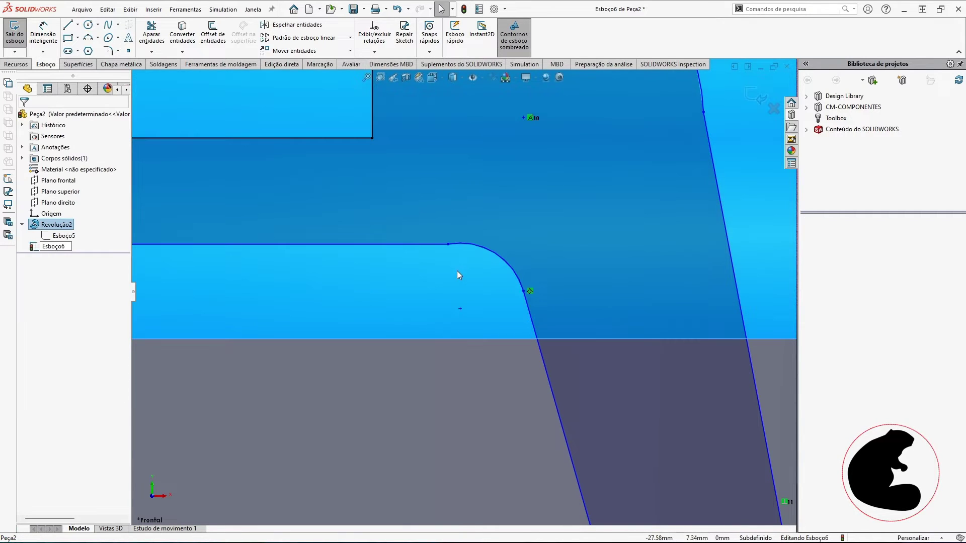
{"action": "left_click_drag", "start_coordinate": [461, 269], "coordinate": [440, 240]}
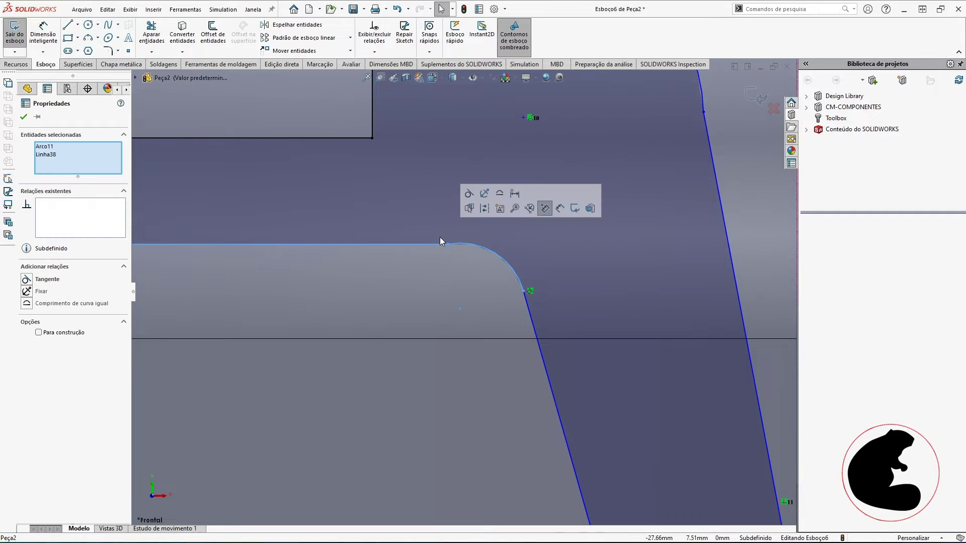
{"action": "left_click", "coordinate": [468, 193]}
{"action": "left_click", "coordinate": [459, 261]}
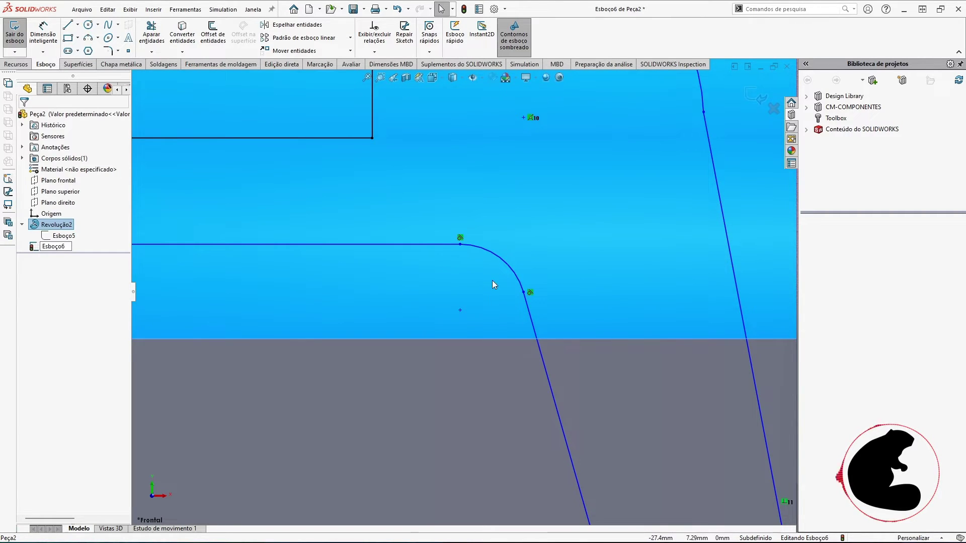
{"action": "left_click", "coordinate": [484, 248]}
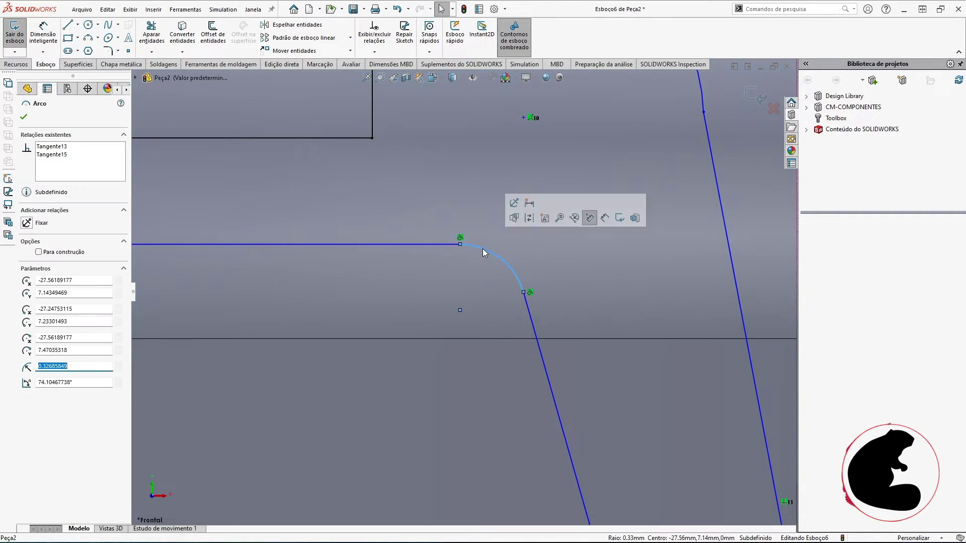
{"action": "left_click", "coordinate": [445, 244], "text": "ctrl"}
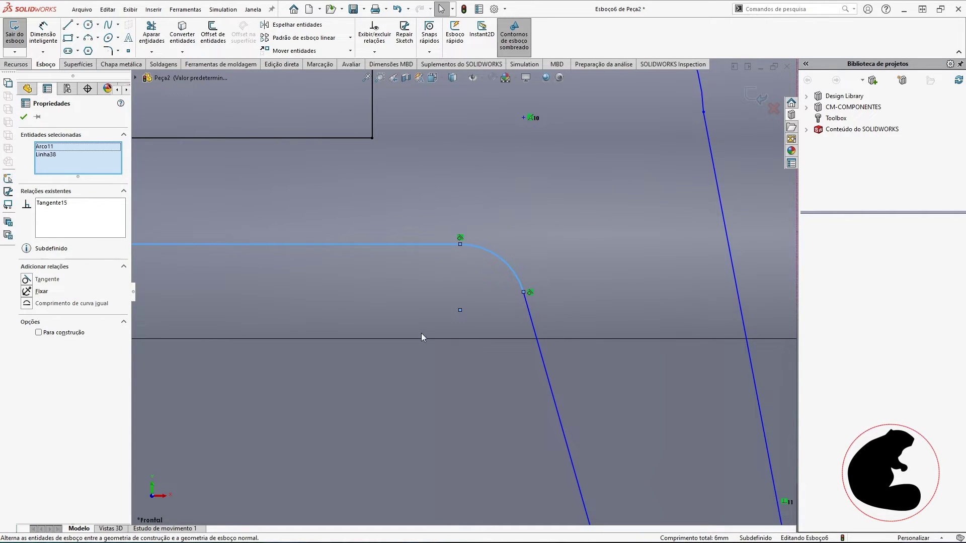
{"action": "left_click", "coordinate": [403, 379]}
Step: Make the other small fillet arc tangent to its adjoining vertical line
{"action": "key", "text": "z"}
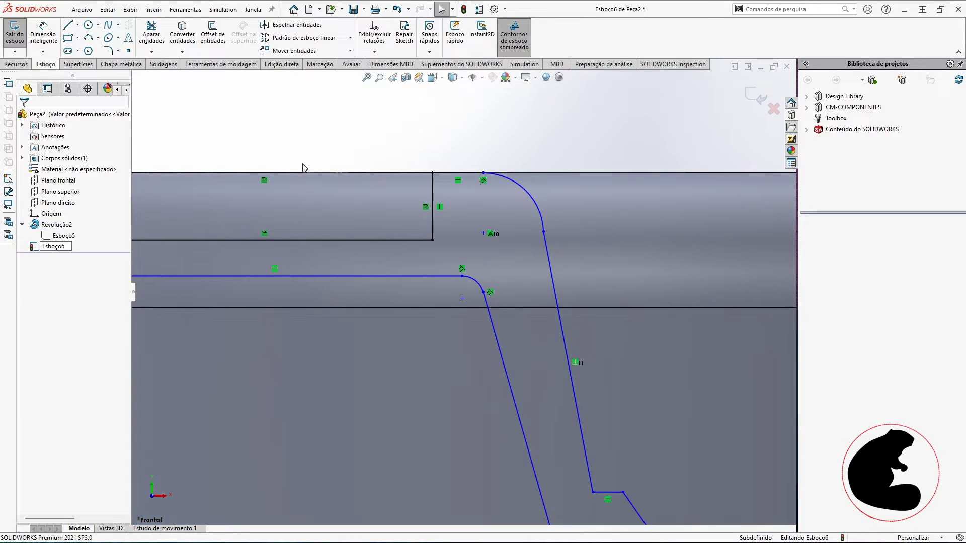
{"action": "scroll", "coordinate": [244, 270], "scroll_direction": "up", "scroll_amount": 3}
{"action": "scroll", "coordinate": [237, 292], "scroll_direction": "down", "scroll_amount": 2}
{"action": "scroll", "coordinate": [237, 292], "scroll_direction": "down", "scroll_amount": 3}
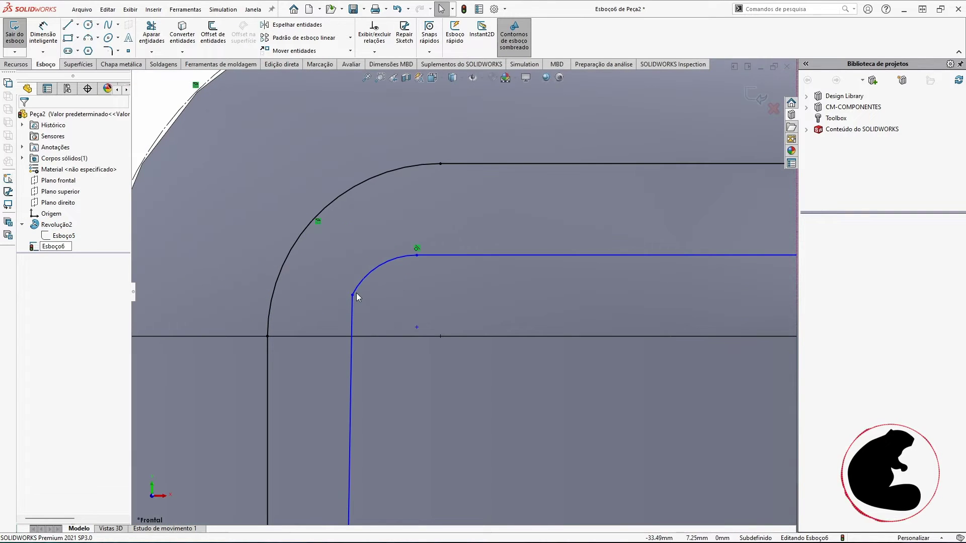
{"action": "left_click", "coordinate": [356, 289]}
{"action": "left_click", "coordinate": [352, 310], "text": "ctrl"}
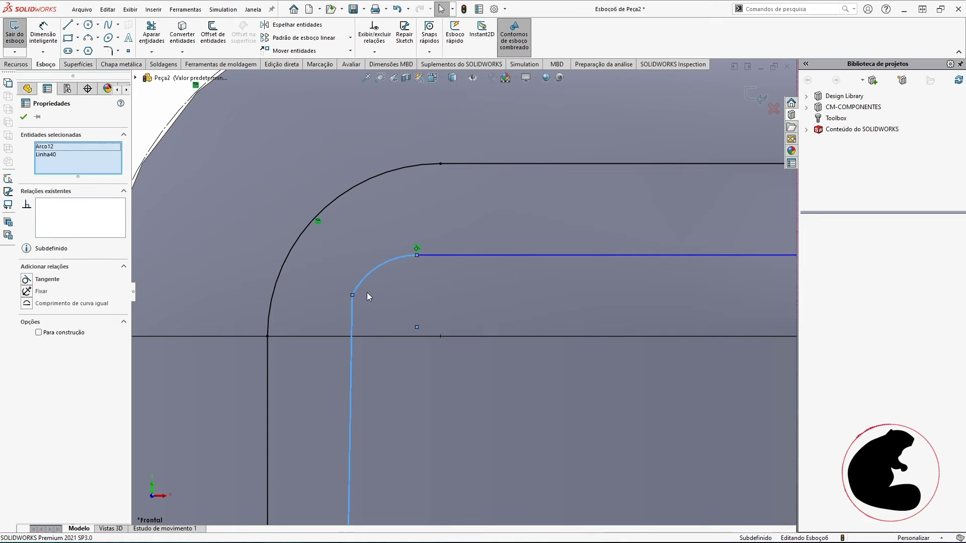
{"action": "left_click", "coordinate": [381, 265]}
{"action": "scroll", "coordinate": [378, 361], "scroll_direction": "up", "scroll_amount": 10}
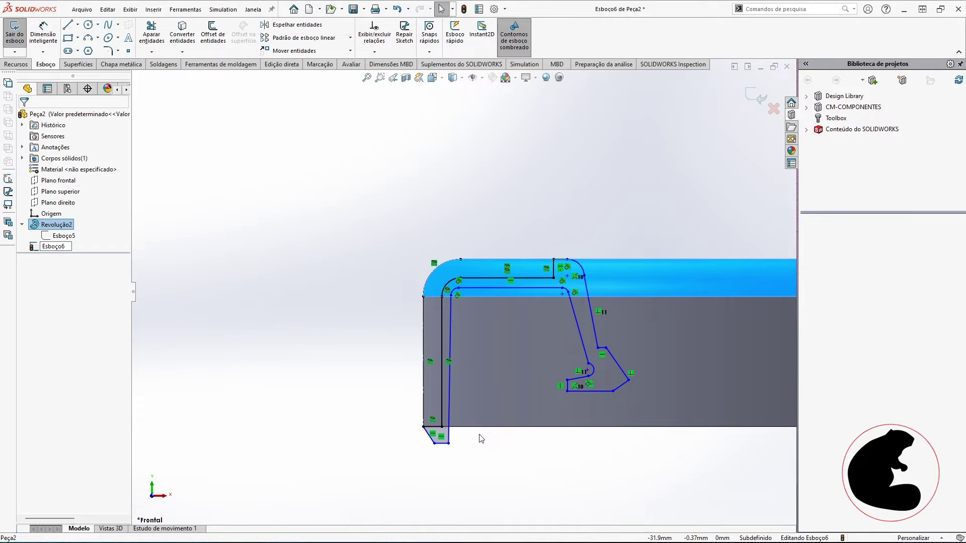
Step: Dimension a 1° angle between the lip's long inner line and the black line
{"action": "key", "text": "d"}
{"action": "scroll", "coordinate": [417, 397], "scroll_direction": "down", "scroll_amount": 4}
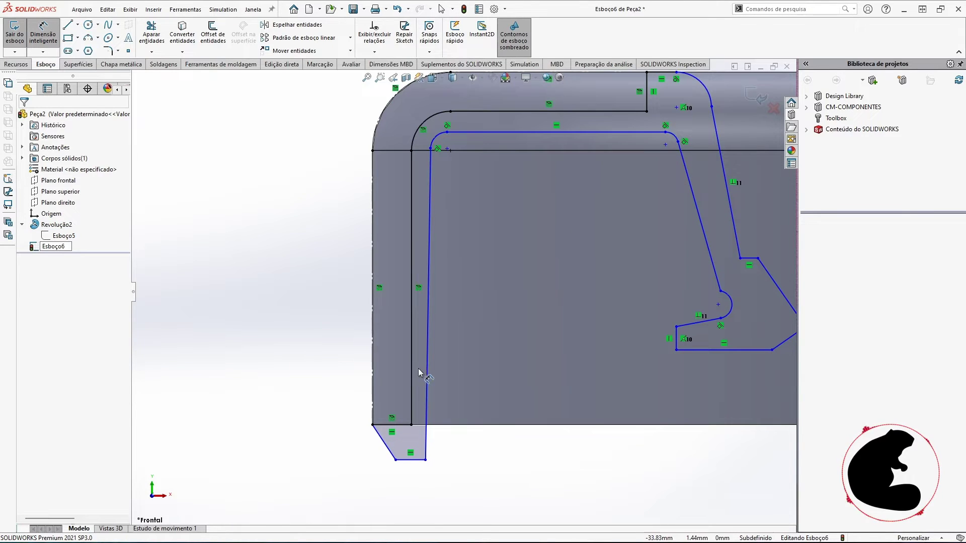
{"action": "left_click", "coordinate": [428, 373]}
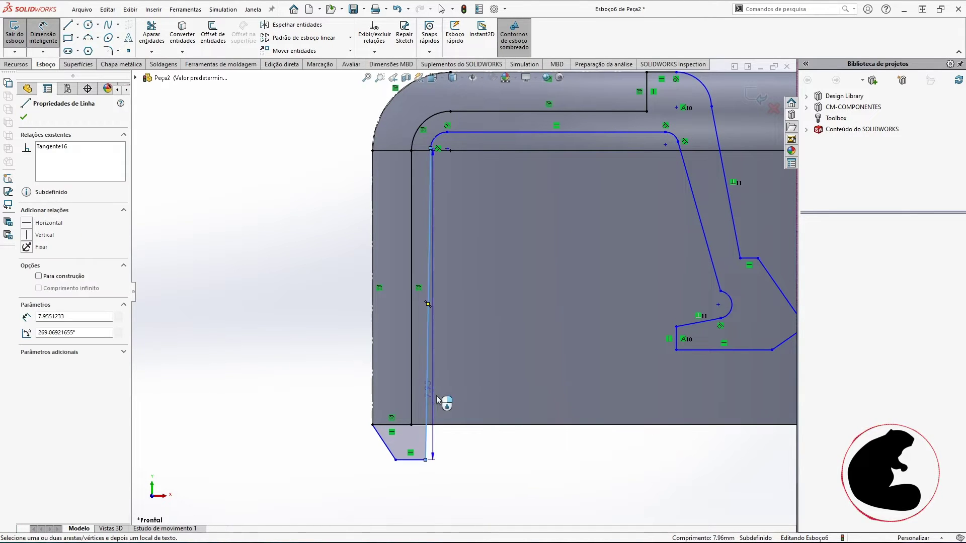
{"action": "left_click", "coordinate": [413, 378]}
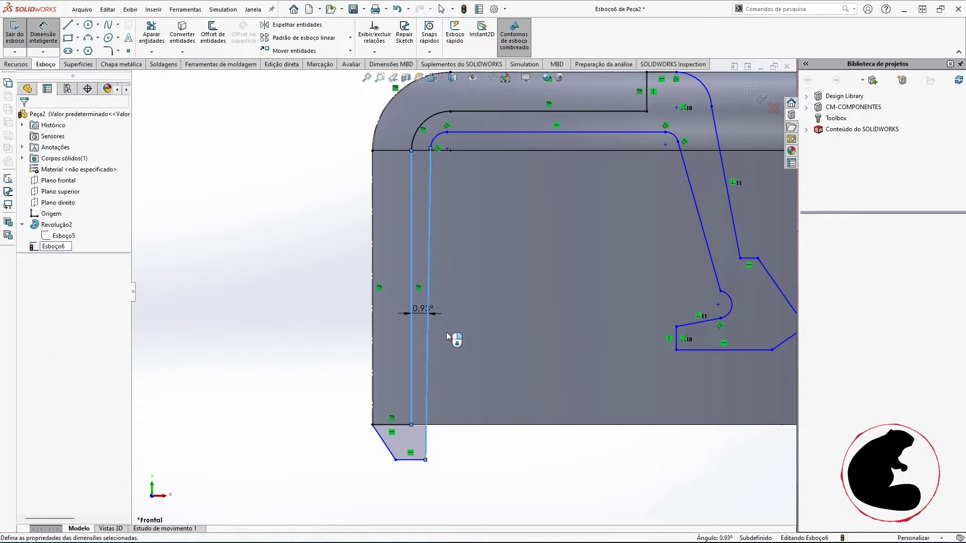
{"action": "left_click", "coordinate": [446, 332]}
{"action": "type", "text": "1"}
{"action": "key", "text": "Return"}
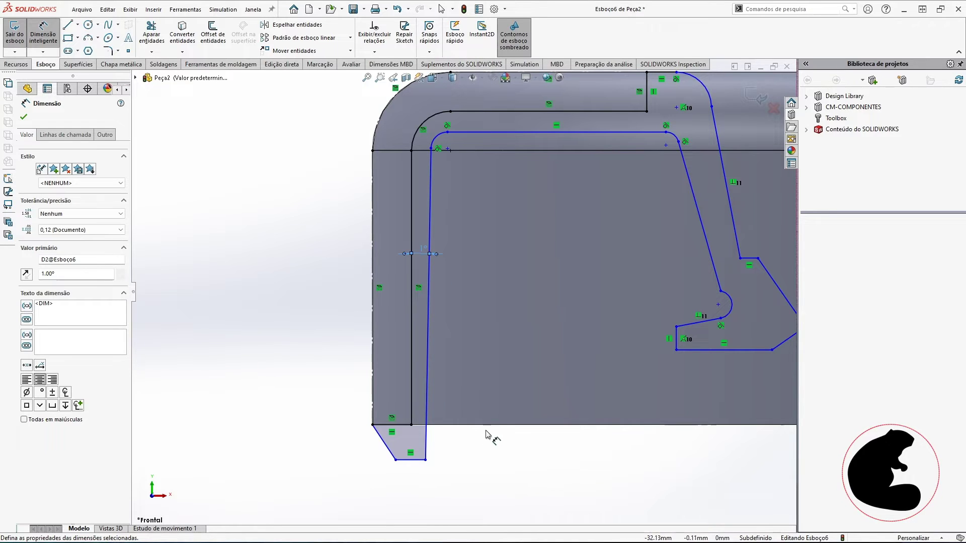
Step: Set a 1 mm horizontal distance between the bottom corner point and the tilted line
{"action": "scroll", "coordinate": [421, 468], "scroll_direction": "down", "scroll_amount": 3}
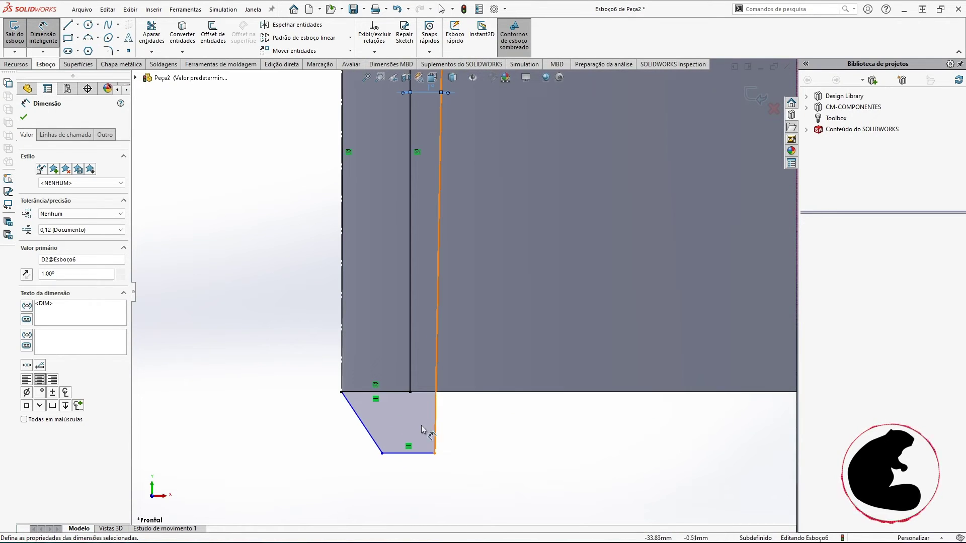
{"action": "left_click", "coordinate": [410, 393]}
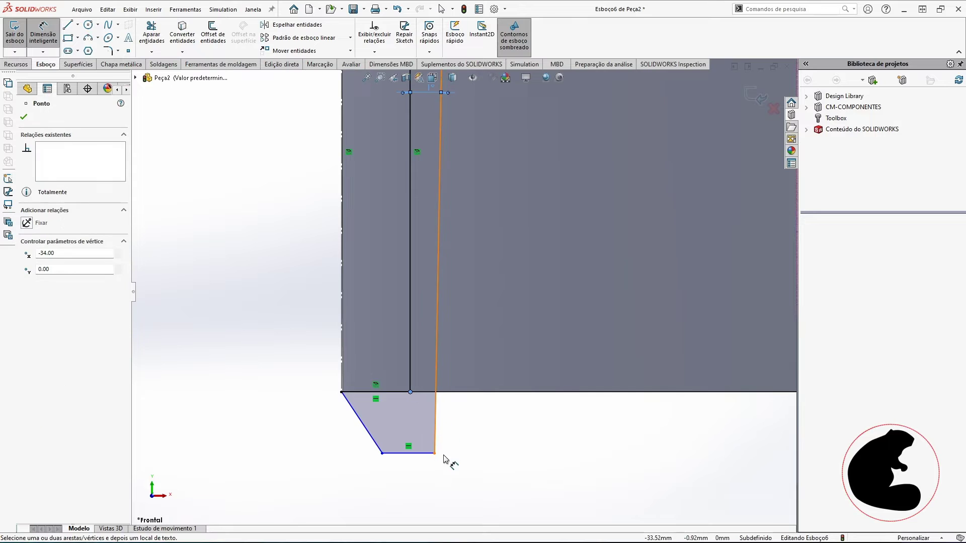
{"action": "left_click", "coordinate": [435, 456]}
{"action": "left_click", "coordinate": [421, 335]}
{"action": "type", "text": "1"}
{"action": "key", "text": "Return"}
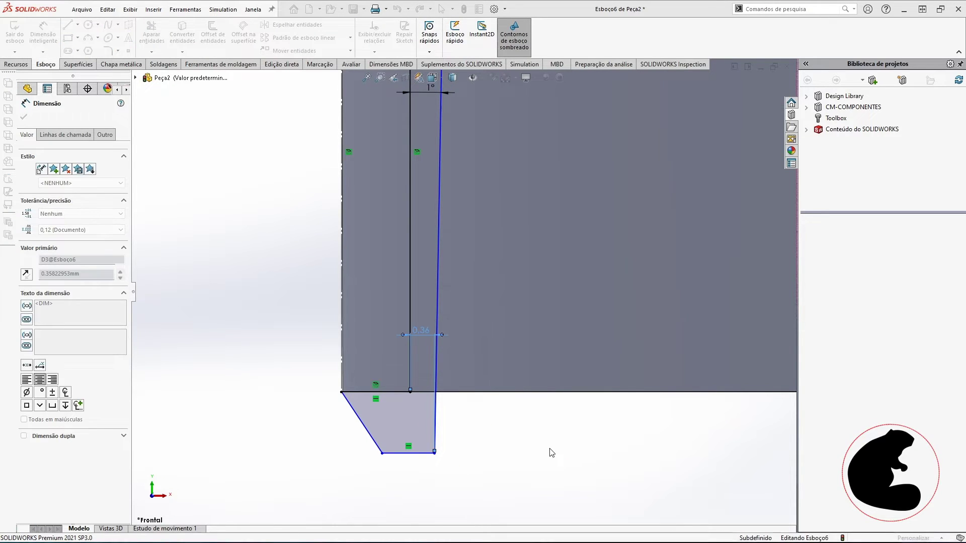
{"action": "scroll", "coordinate": [500, 452], "scroll_direction": "up", "scroll_amount": 2}
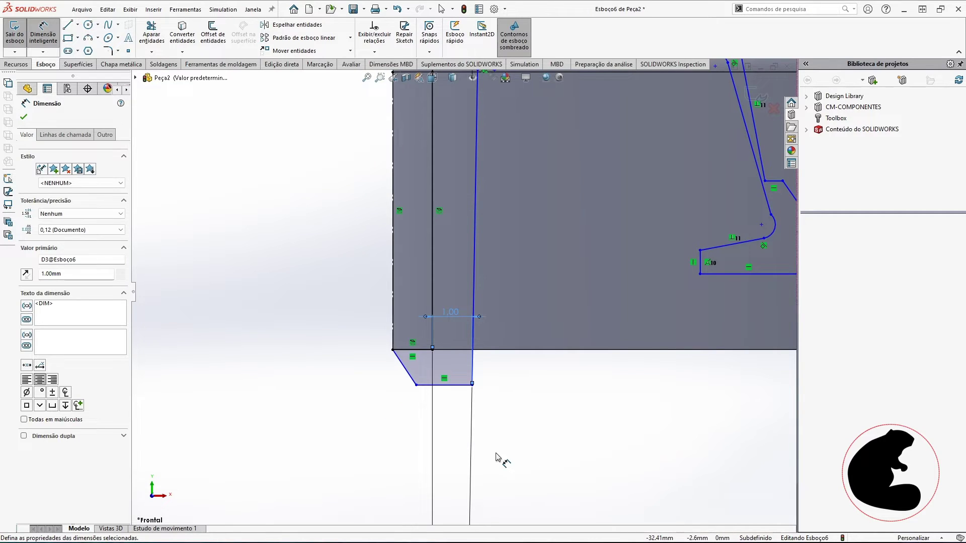
{"action": "scroll", "coordinate": [424, 395], "scroll_direction": "down", "scroll_amount": 2}
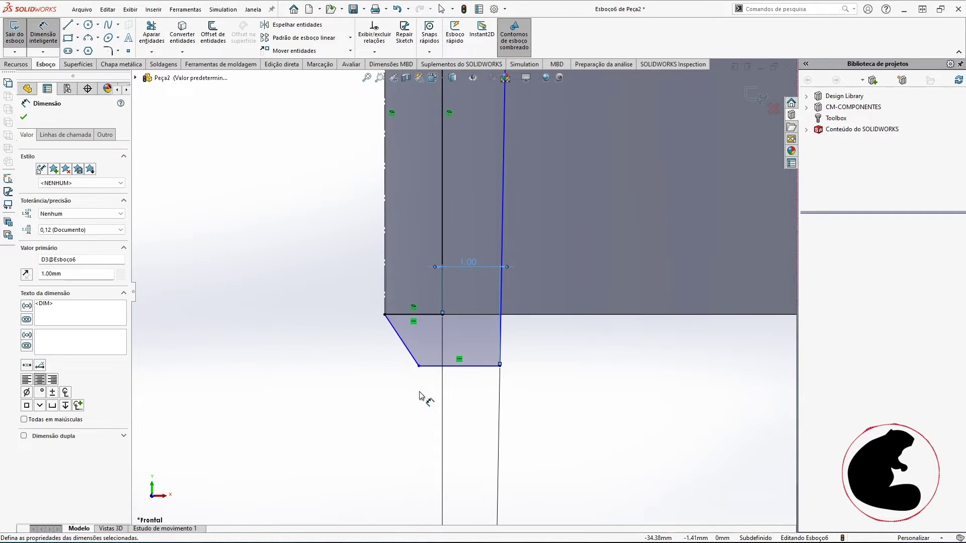
{"action": "left_click", "coordinate": [432, 366]}
Step: Dimension the bottom chamfer with a 1 mm height and a 45° angle
{"action": "left_click", "coordinate": [431, 315]}
{"action": "left_click", "coordinate": [370, 336]}
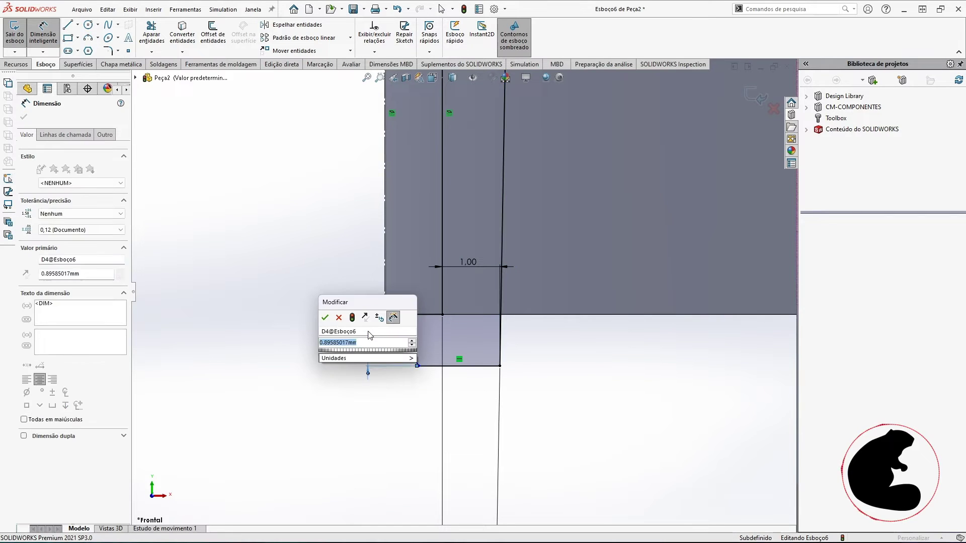
{"action": "type", "text": "1"}
{"action": "key", "text": "Return"}
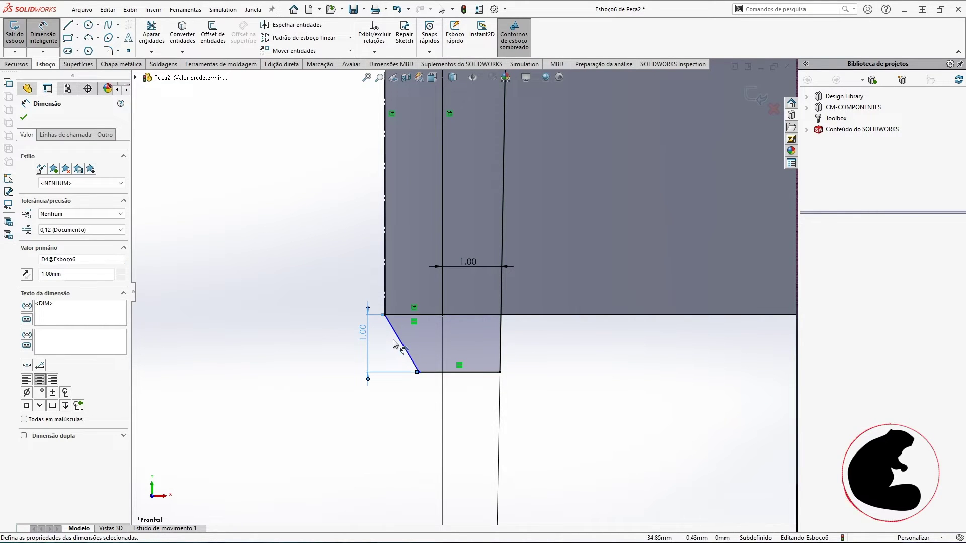
{"action": "left_click", "coordinate": [396, 337]}
{"action": "left_click", "coordinate": [429, 372]}
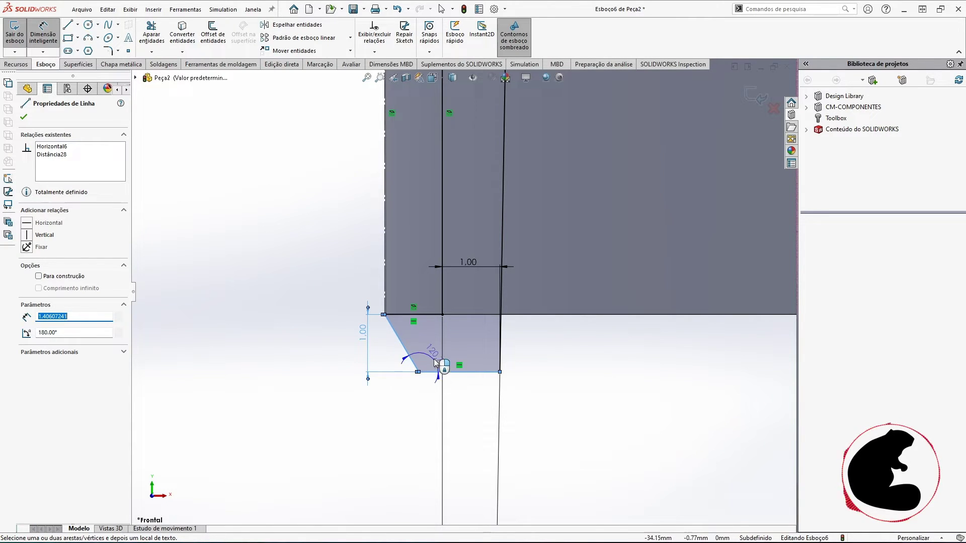
{"action": "left_click", "coordinate": [390, 359]}
{"action": "type", "text": "45"}
{"action": "key", "text": "Return"}
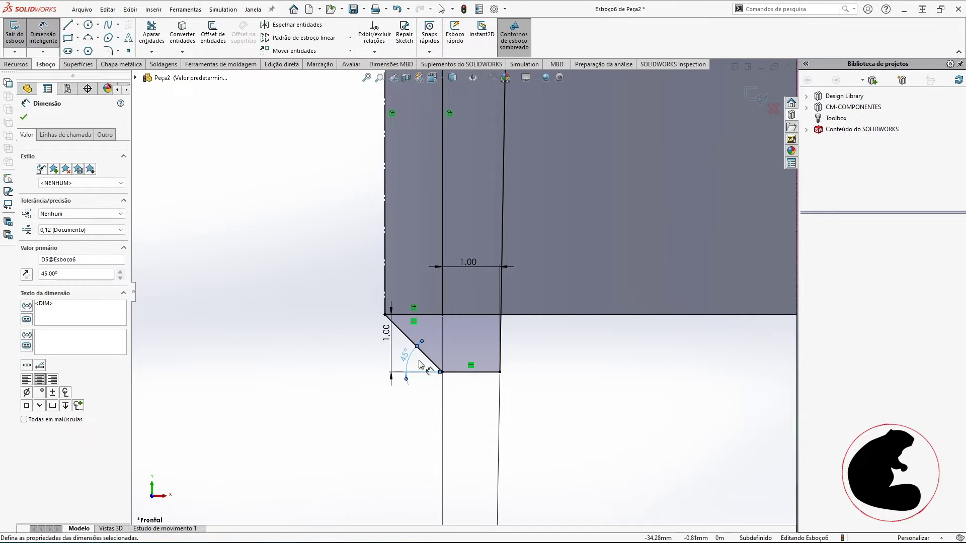
{"action": "scroll", "coordinate": [695, 391], "scroll_direction": "up", "scroll_amount": 2}
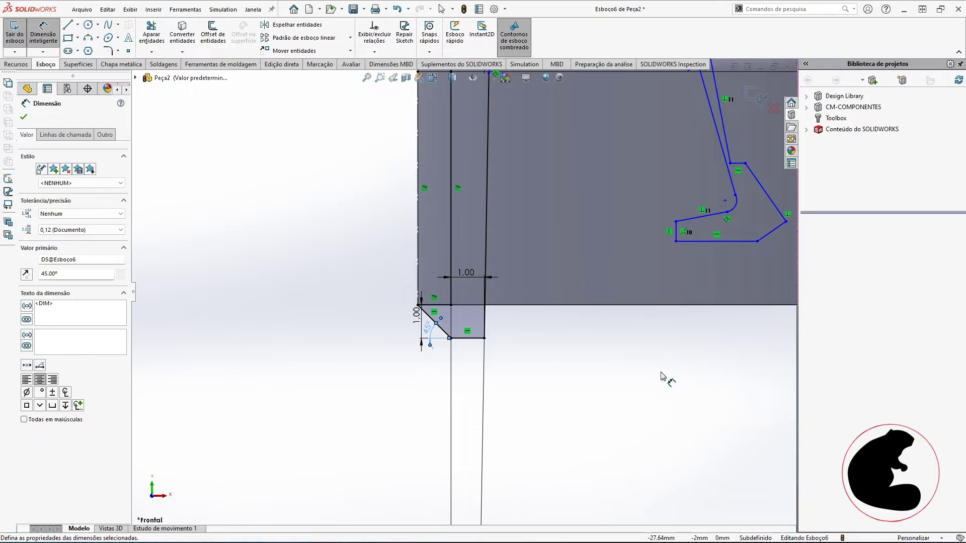
{"action": "scroll", "coordinate": [453, 332], "scroll_direction": "down", "scroll_amount": 5}
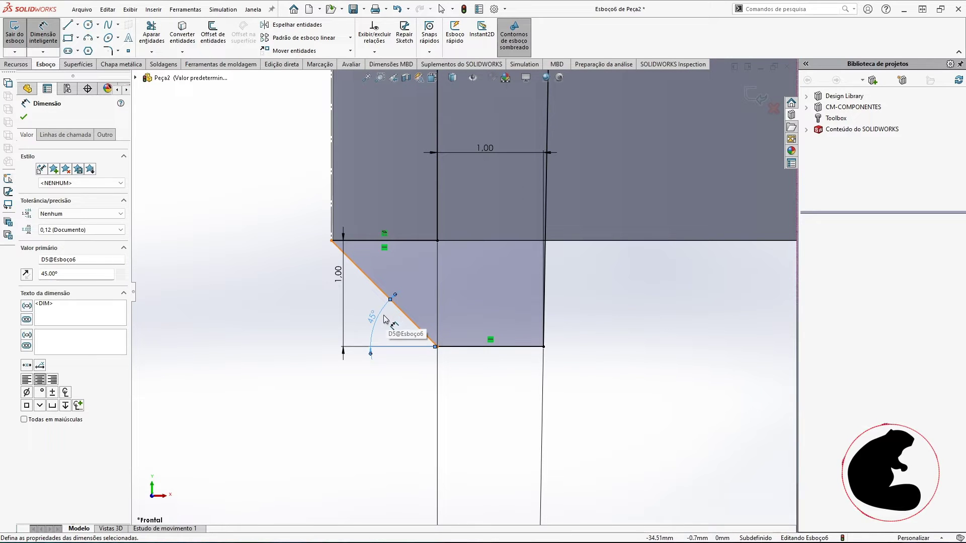
Step: Change the chamfer angle from 45° to 60° and move the dimension back near the part
{"action": "double_click", "coordinate": [373, 319]}
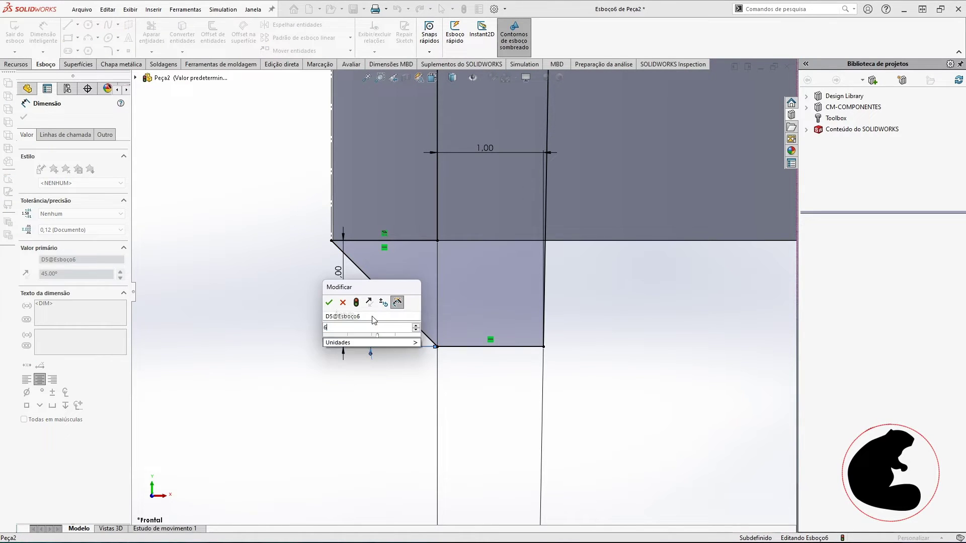
{"action": "type", "text": "60"}
{"action": "key", "text": "Return"}
{"action": "scroll", "coordinate": [469, 323], "scroll_direction": "up", "scroll_amount": 6}
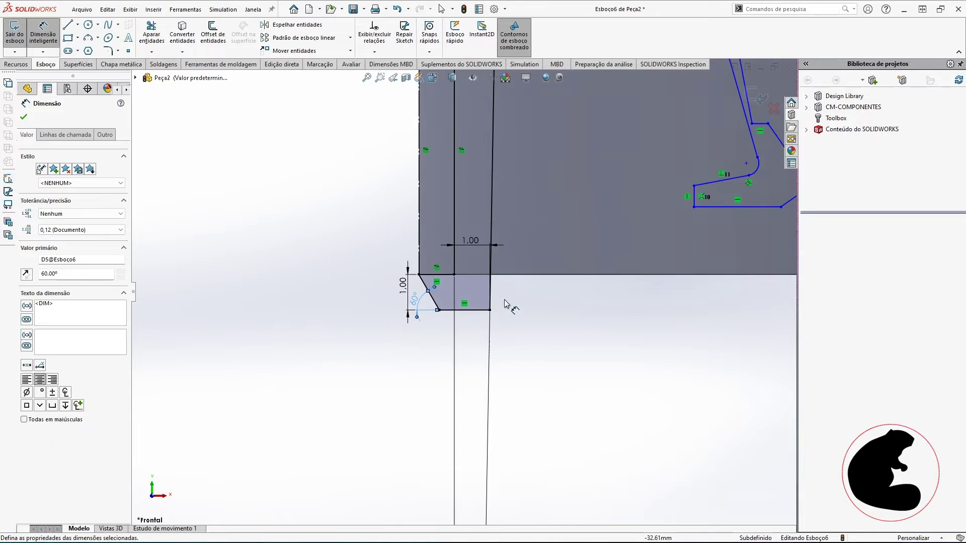
{"action": "scroll", "coordinate": [508, 266], "scroll_direction": "up", "scroll_amount": 6}
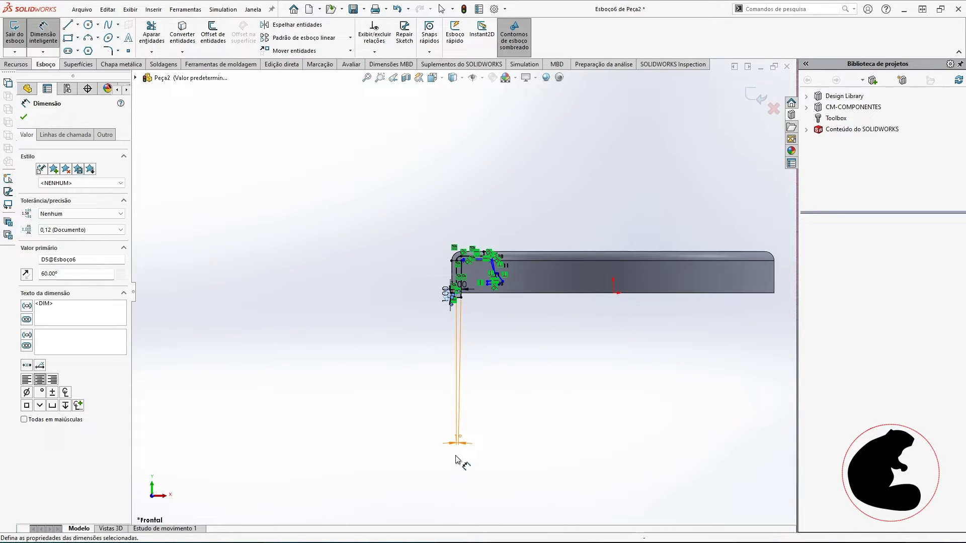
{"action": "left_click_drag", "start_coordinate": [456, 444], "coordinate": [464, 334]}
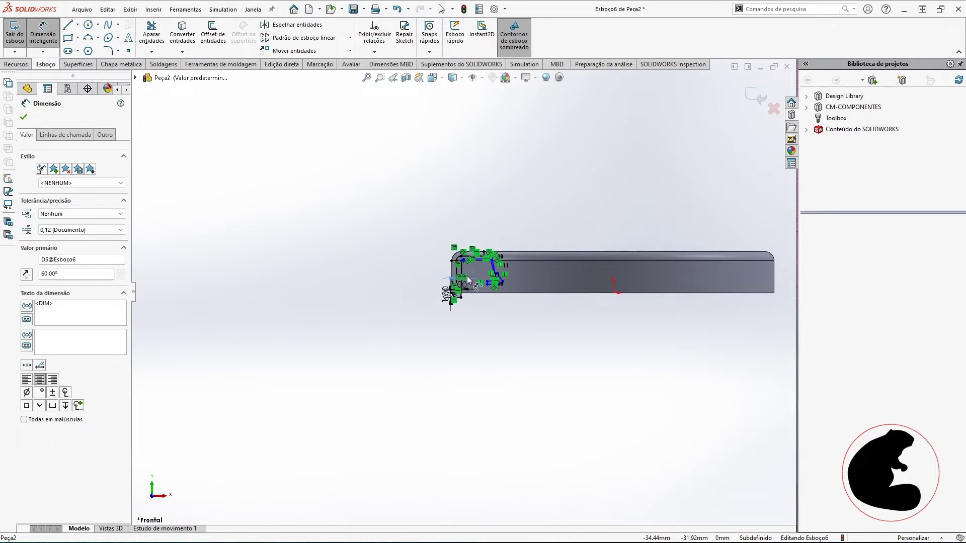
{"action": "scroll", "coordinate": [467, 275], "scroll_direction": "down", "scroll_amount": 5}
{"action": "scroll", "coordinate": [466, 241], "scroll_direction": "down", "scroll_amount": 1}
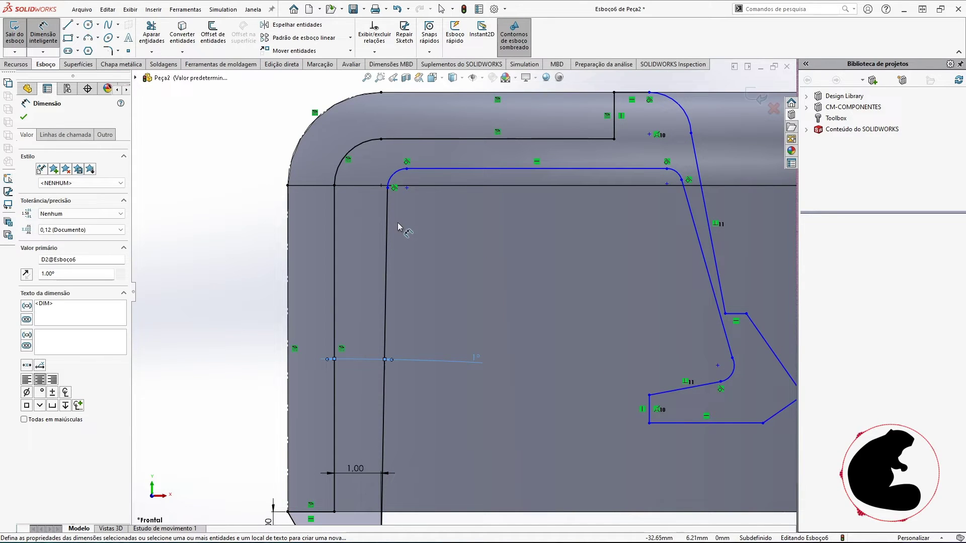
Step: Set a 1 mm vertical gap between the two inner horizontal lines
{"action": "left_click", "coordinate": [470, 169]}
{"action": "left_click", "coordinate": [477, 139]}
{"action": "left_click", "coordinate": [480, 216]}
{"action": "type", "text": "1"}
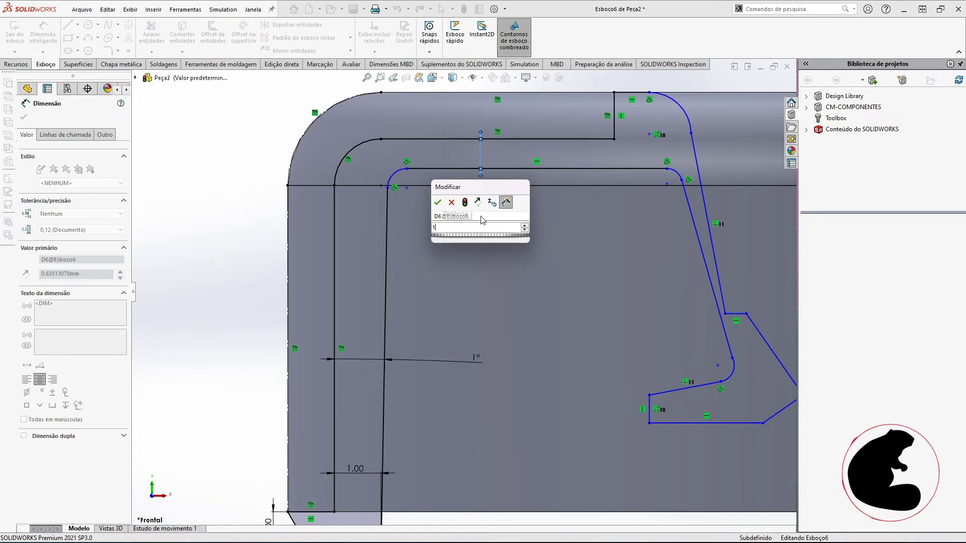
{"action": "key", "text": "Return"}
{"action": "scroll", "coordinate": [483, 226], "scroll_direction": "up", "scroll_amount": 1}
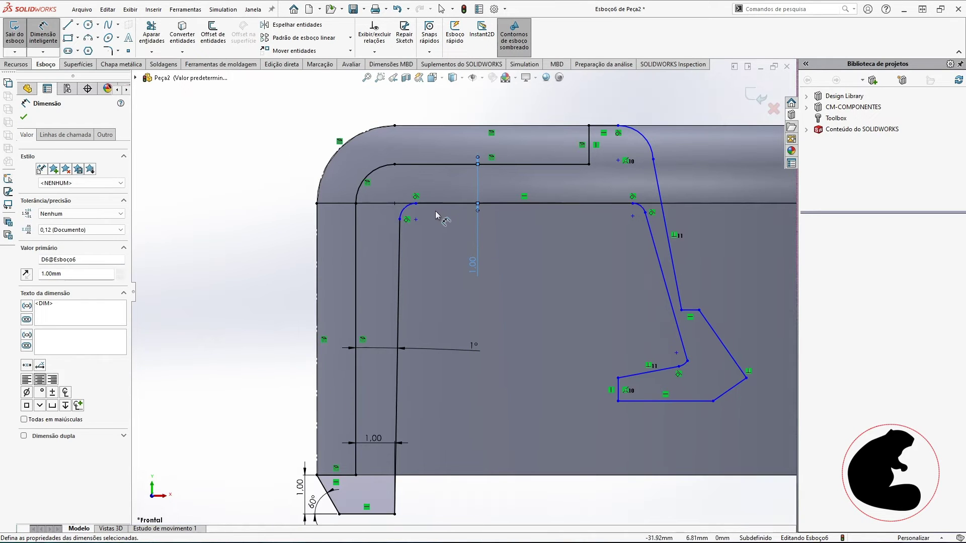
Step: Change the small corner fillet's radius from R0.42 to 0.30 mm
{"action": "left_click", "coordinate": [405, 211]}
{"action": "scroll", "coordinate": [423, 219], "scroll_direction": "down", "scroll_amount": 2}
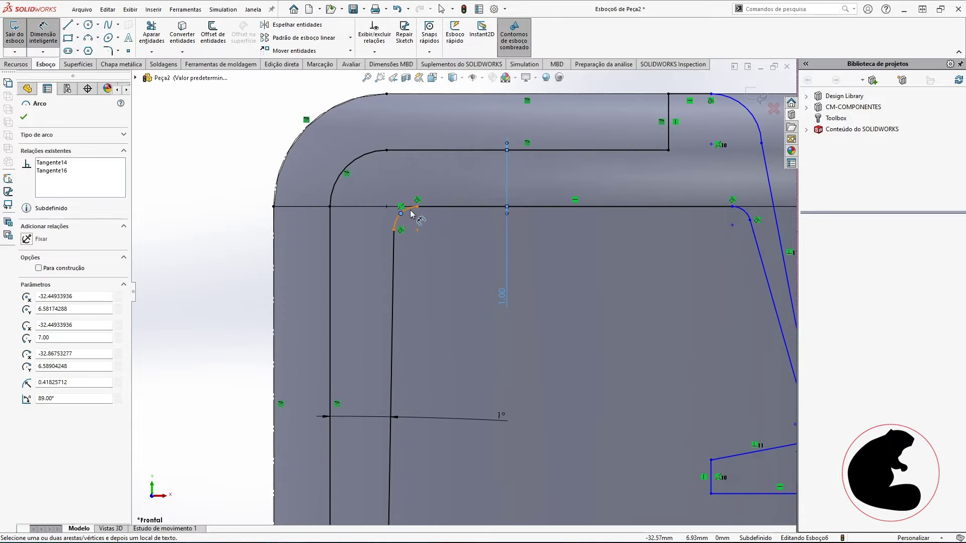
{"action": "left_click", "coordinate": [411, 215]}
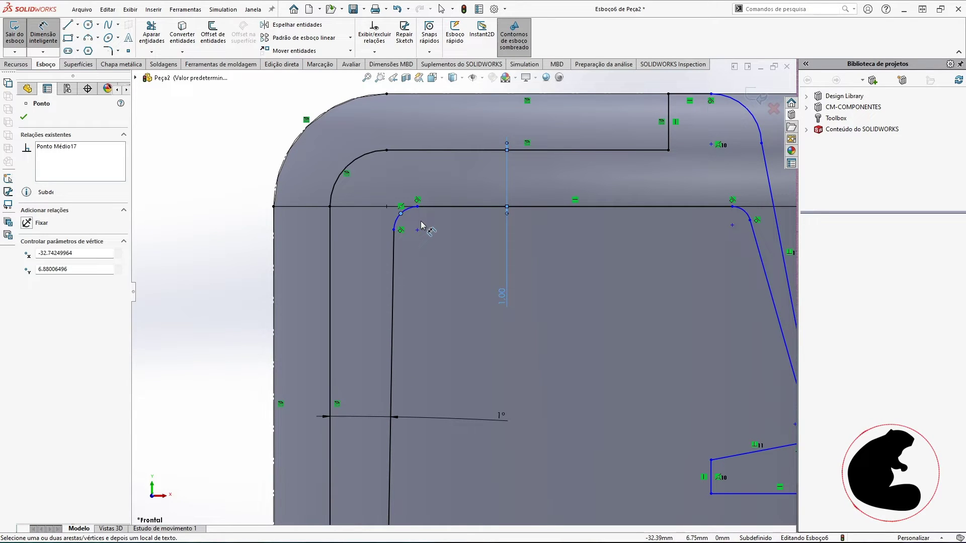
{"action": "key", "text": "Escape"}
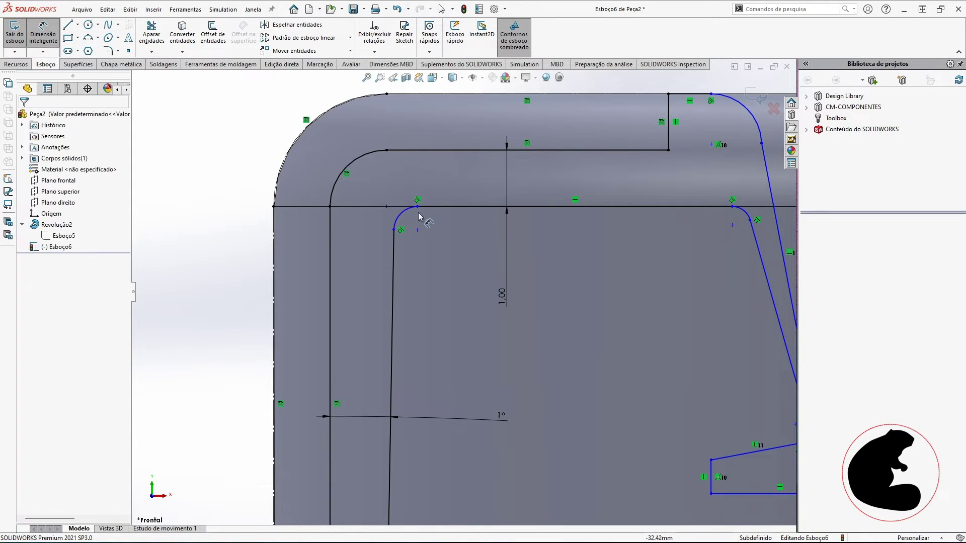
{"action": "left_click", "coordinate": [408, 212]}
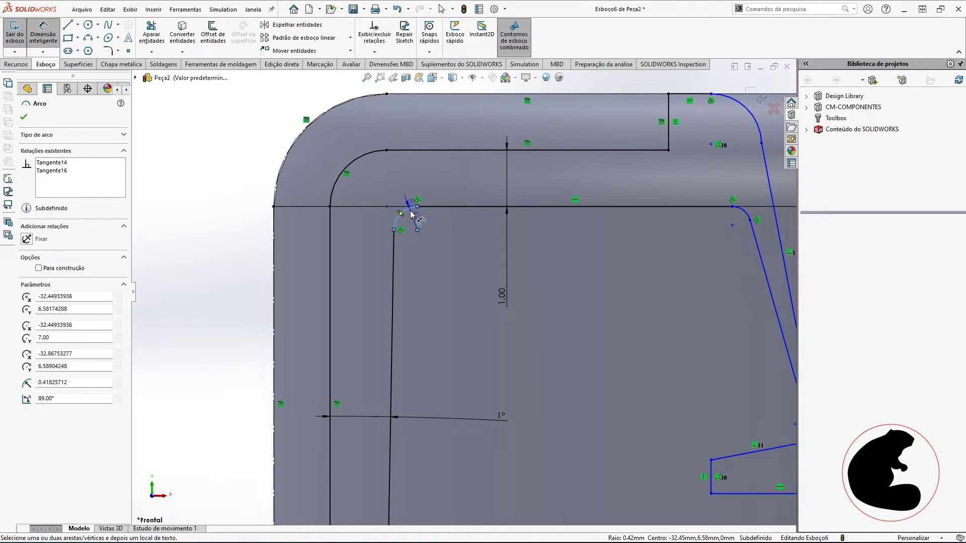
{"action": "double_click", "coordinate": [442, 229]}
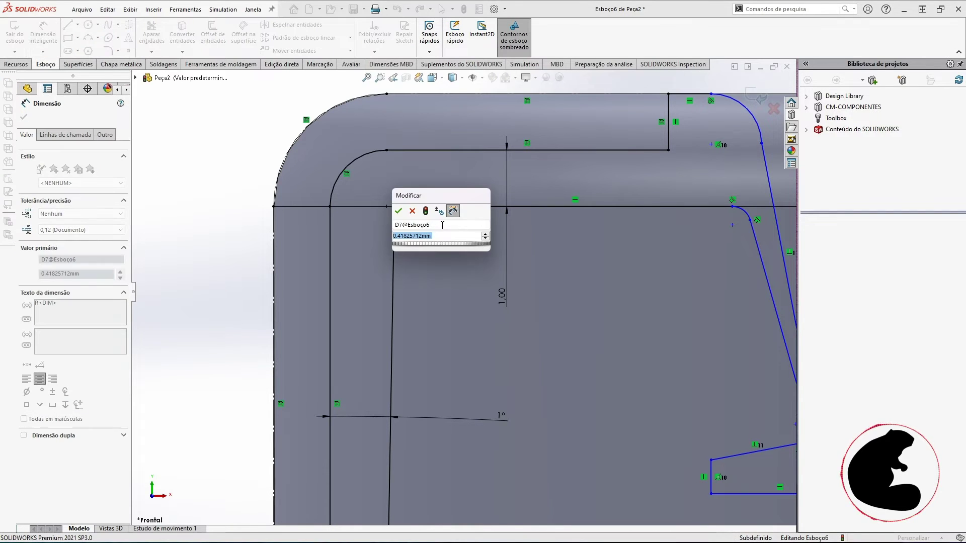
{"action": "key", "text": "Return"}
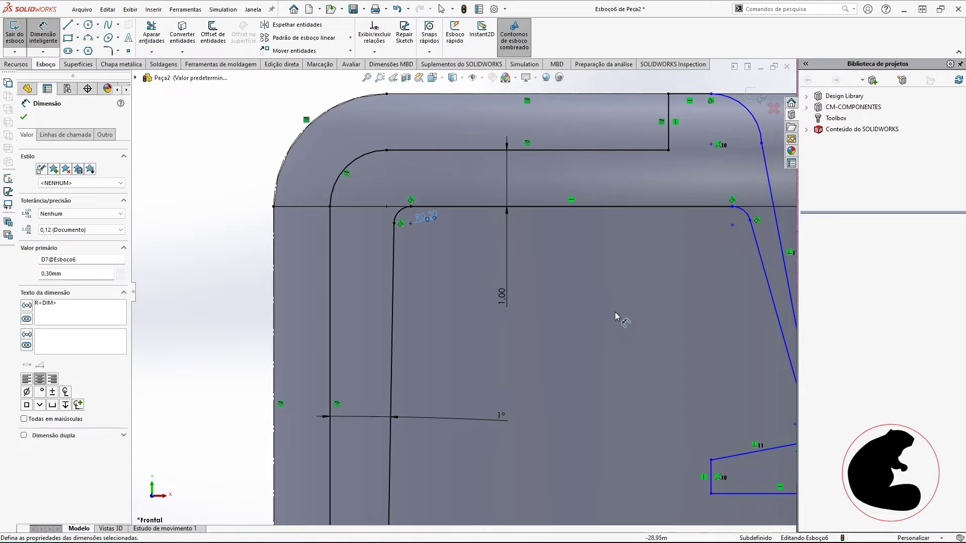
{"action": "scroll", "coordinate": [681, 270], "scroll_direction": "up", "scroll_amount": 3}
{"action": "scroll", "coordinate": [583, 245], "scroll_direction": "down", "scroll_amount": 3}
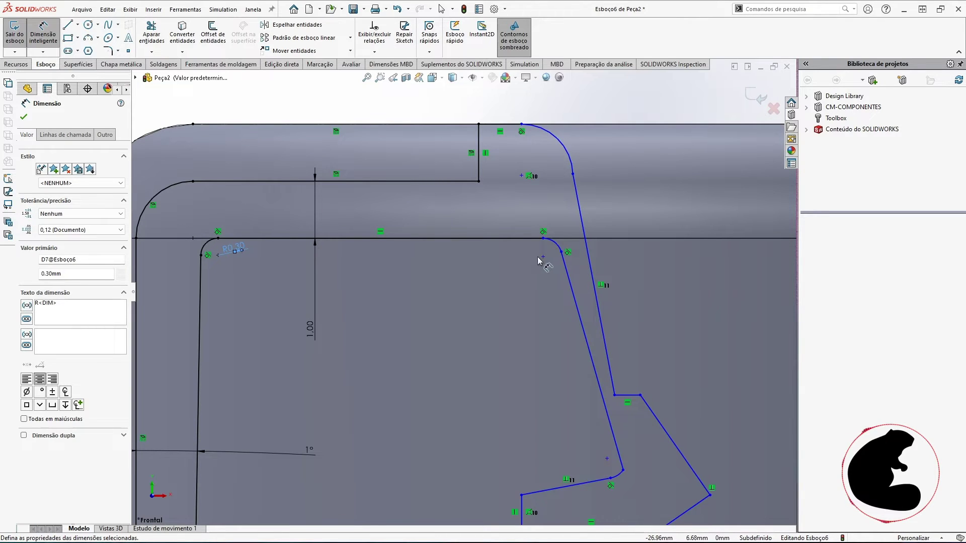
{"action": "key", "text": "Escape"}
Step: Tie the right small fillet arc to the R0.30 arc with an equal-radius relation
{"action": "left_click", "coordinate": [554, 246]}
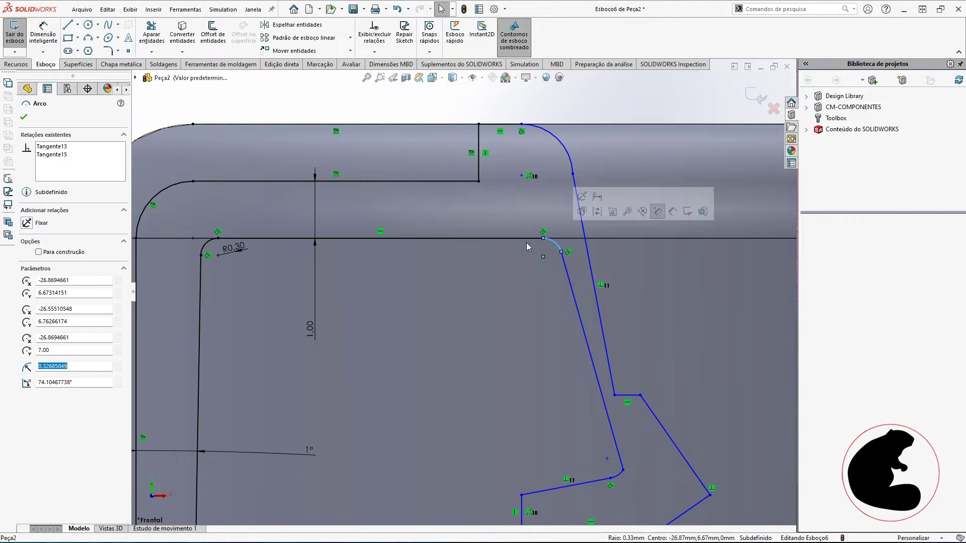
{"action": "left_click", "coordinate": [210, 244], "text": "ctrl"}
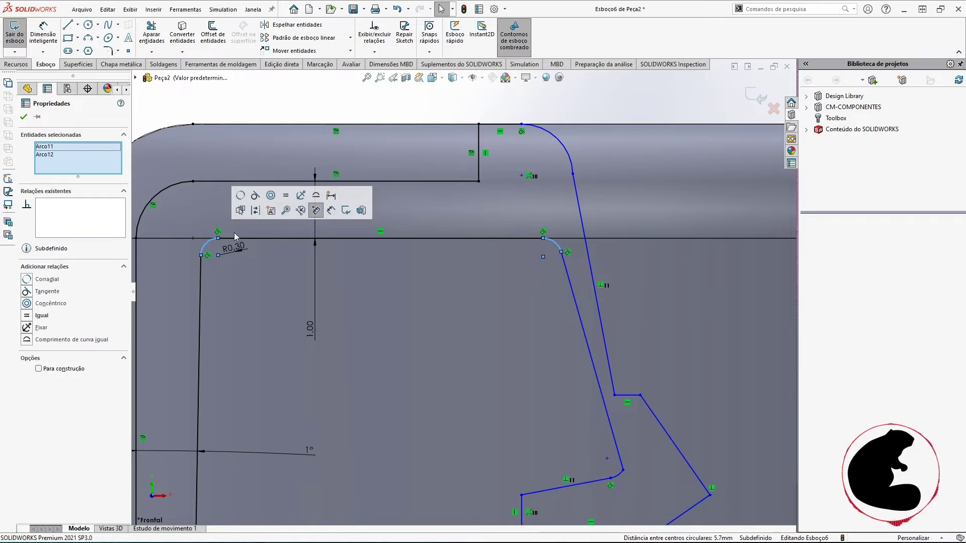
{"action": "left_click", "coordinate": [286, 196]}
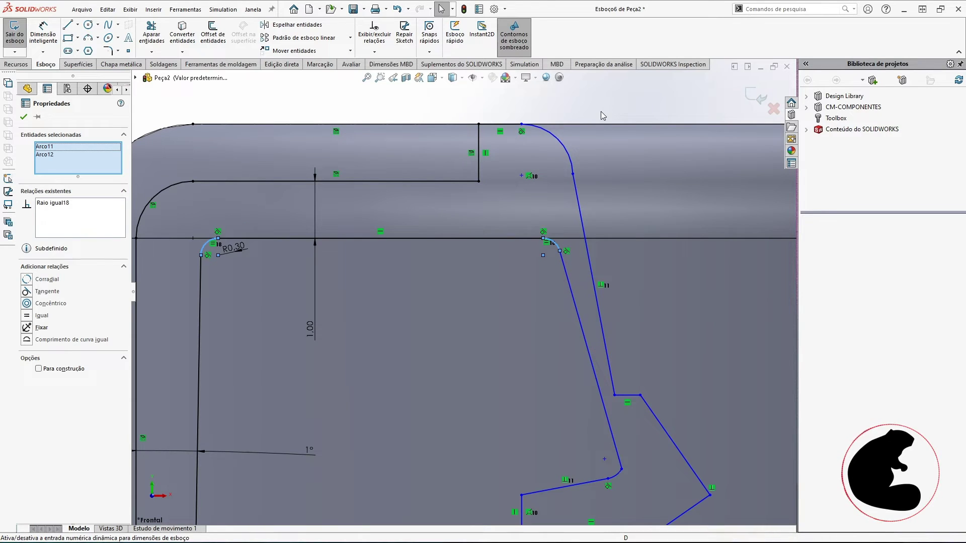
{"action": "key", "text": "Escape"}
{"action": "scroll", "coordinate": [587, 207], "scroll_direction": "up", "scroll_amount": 2}
{"action": "scroll", "coordinate": [535, 208], "scroll_direction": "down", "scroll_amount": 2}
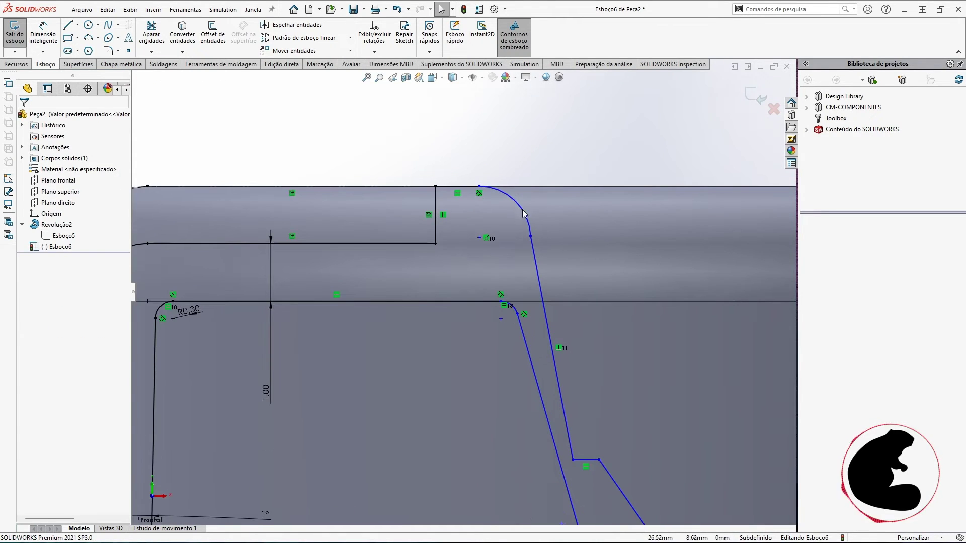
{"action": "scroll", "coordinate": [526, 234], "scroll_direction": "down", "scroll_amount": 2}
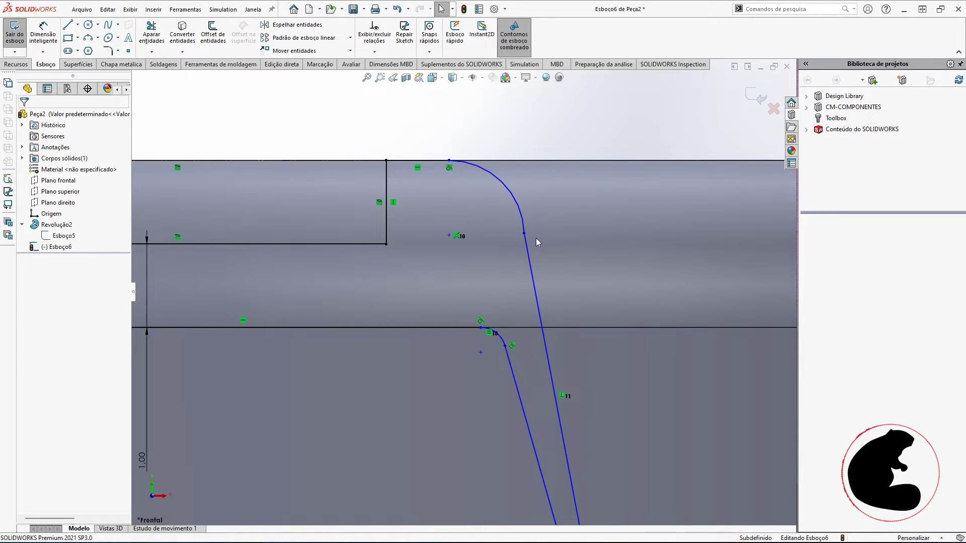
Step: Add a relation at the upper arc's end point and dimension that arc at R1.00 mm
{"action": "left_click", "coordinate": [516, 223]}
{"action": "left_click", "coordinate": [546, 194]}
{"action": "left_click", "coordinate": [232, 108]}
{"action": "left_click", "coordinate": [42, 35]}
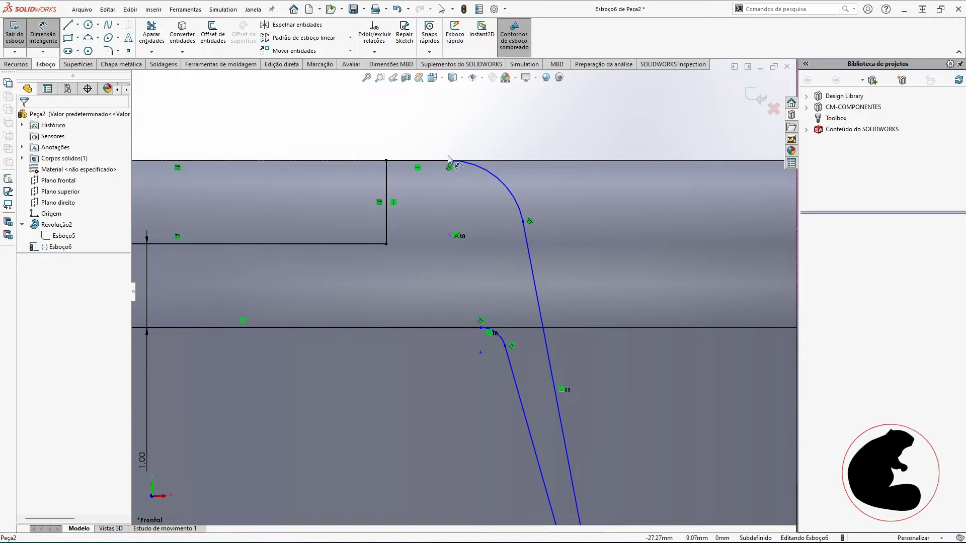
{"action": "left_click", "coordinate": [495, 176]}
{"action": "left_click", "coordinate": [543, 182]}
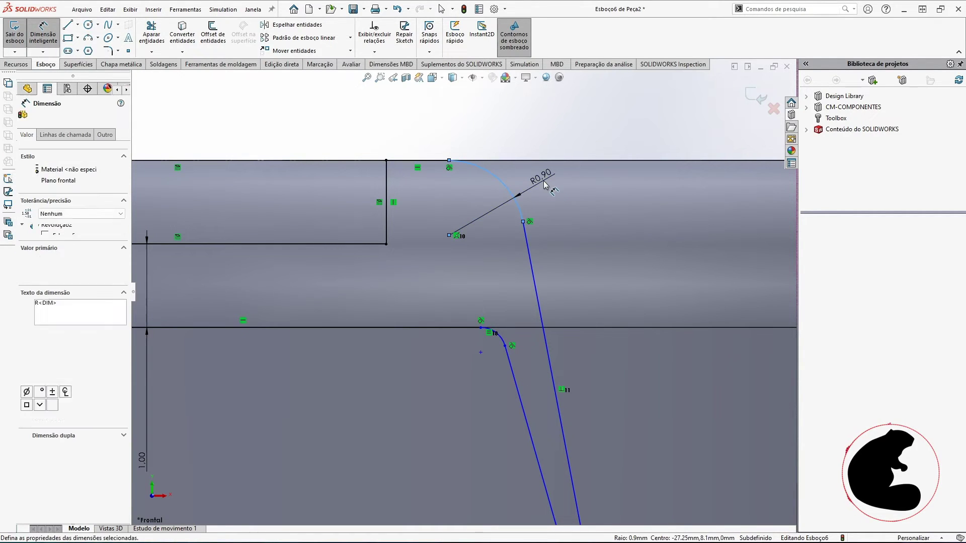
{"action": "type", "text": "1.00mm"}
{"action": "key", "text": "Return"}
{"action": "scroll", "coordinate": [550, 310], "scroll_direction": "up", "scroll_amount": 5}
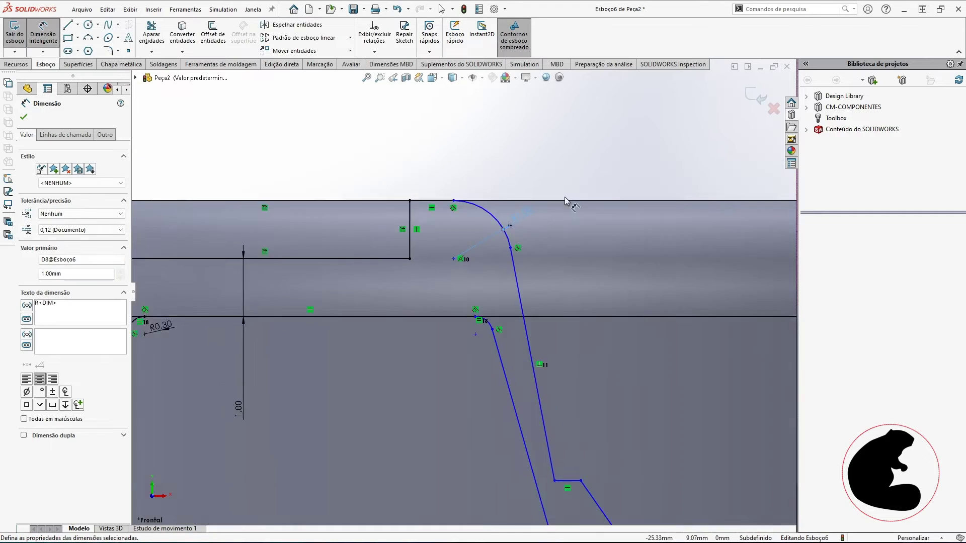
{"action": "scroll", "coordinate": [475, 289], "scroll_direction": "down", "scroll_amount": 3}
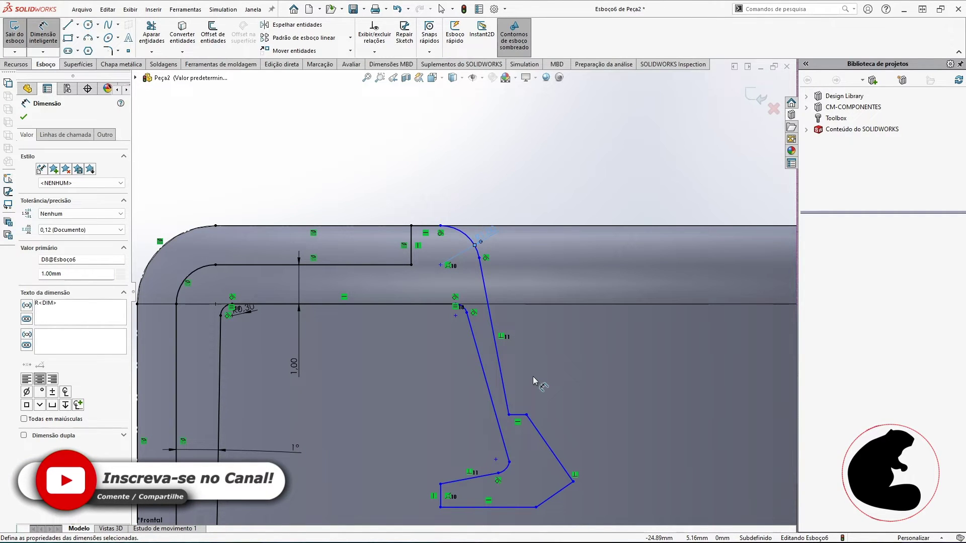
{"action": "key", "text": "Escape"}
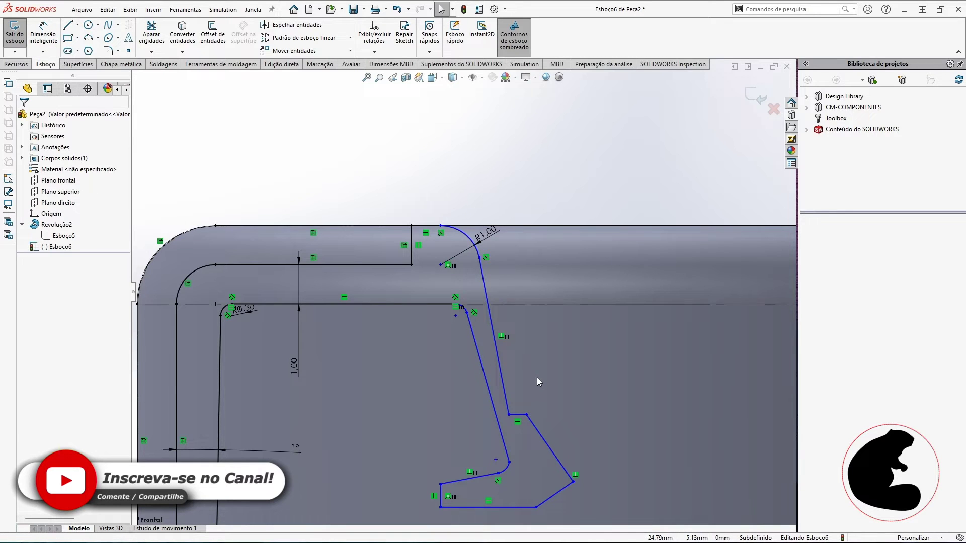
Step: Make the two long slanted lip lines parallel, then inspect the existing perpendicular relation
{"action": "scroll", "coordinate": [475, 376], "scroll_direction": "down", "scroll_amount": 2}
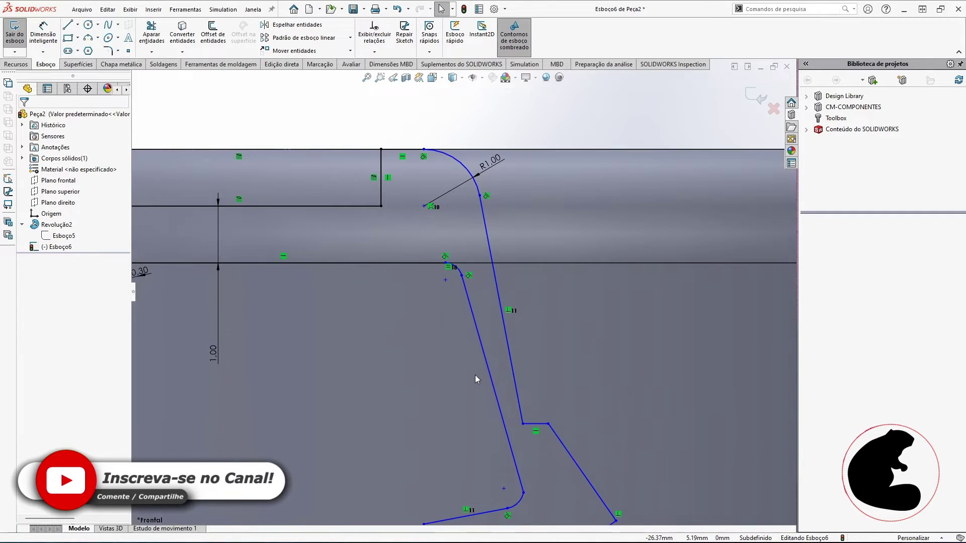
{"action": "left_click", "coordinate": [503, 324]}
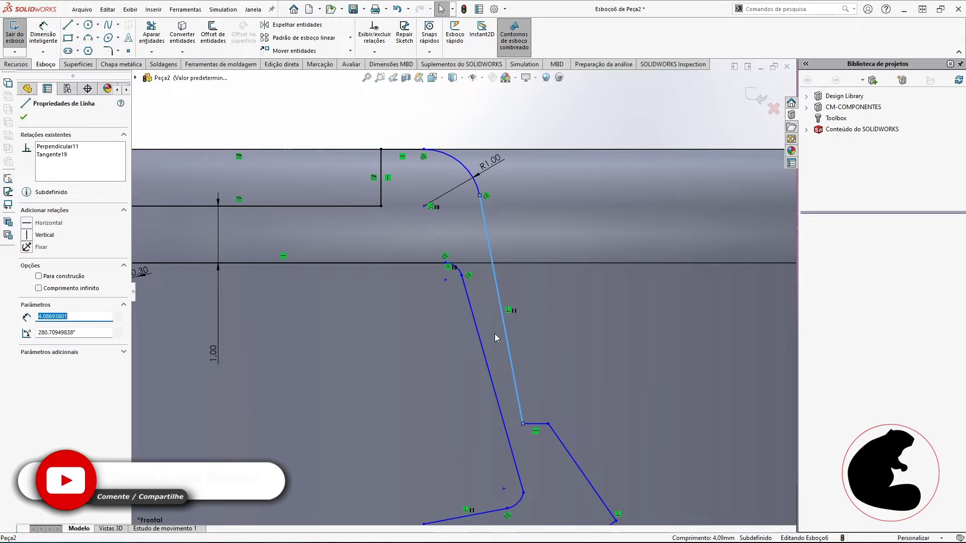
{"action": "left_click", "coordinate": [481, 341], "text": "ctrl"}
{"action": "left_click", "coordinate": [569, 297]}
{"action": "left_click", "coordinate": [567, 120]}
{"action": "scroll", "coordinate": [559, 324], "scroll_direction": "down", "scroll_amount": 1}
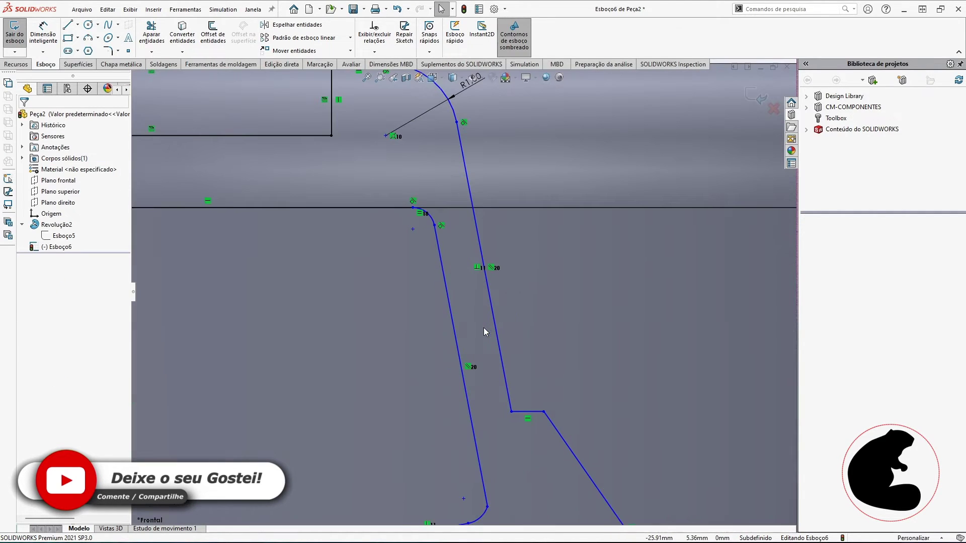
{"action": "left_click", "coordinate": [476, 268]}
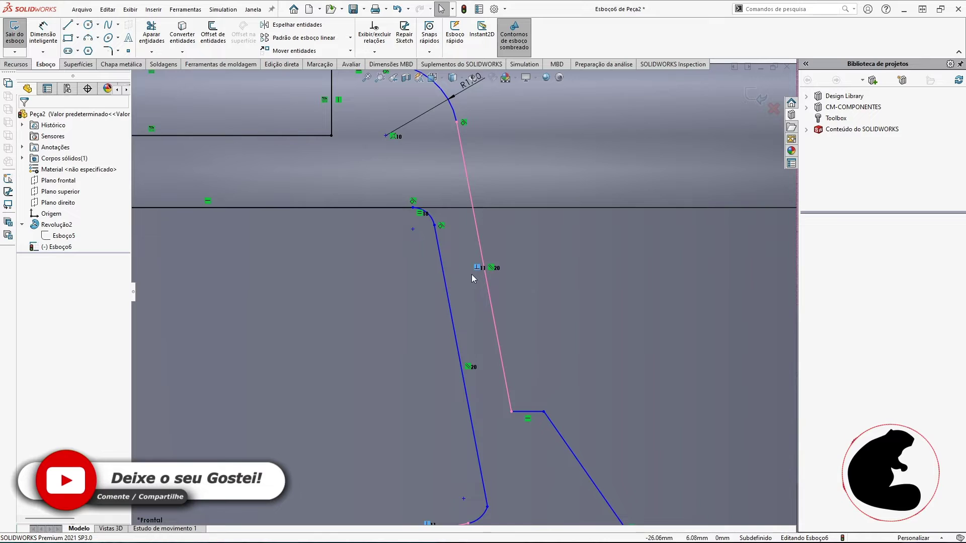
{"action": "scroll", "coordinate": [471, 273], "scroll_direction": "up", "scroll_amount": 1}
{"action": "scroll", "coordinate": [488, 327], "scroll_direction": "up", "scroll_amount": 2}
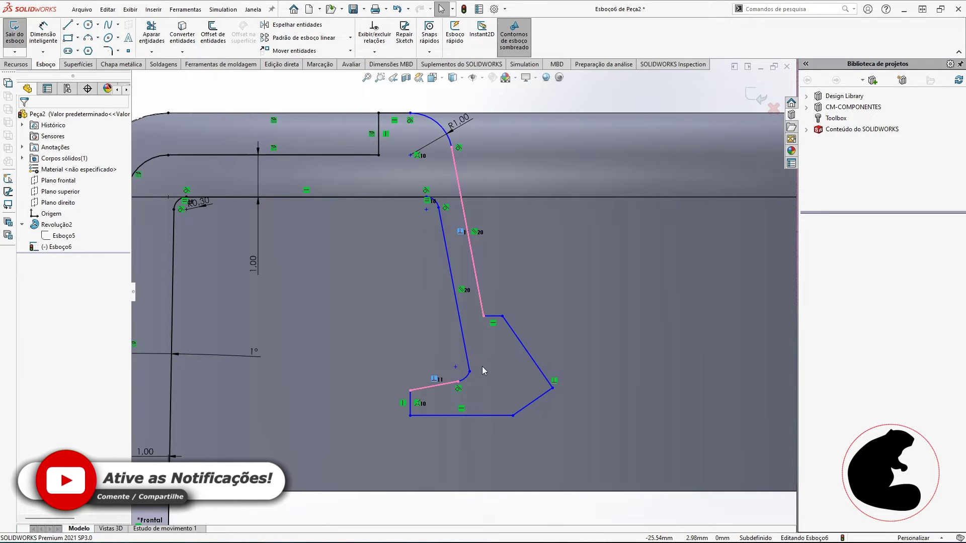
Step: Dimension the lip's bottom line 2 mm above the chamfered block's base
{"action": "key", "text": "d"}
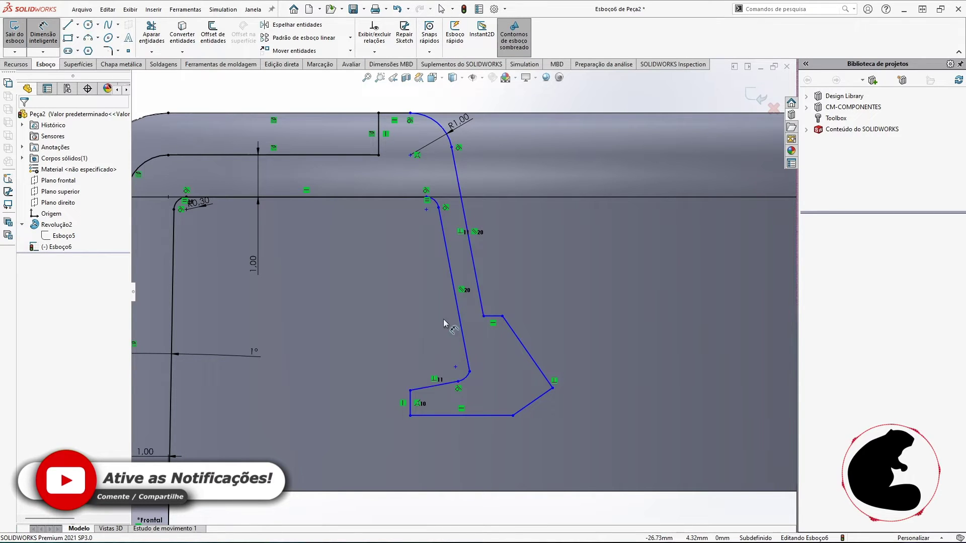
{"action": "scroll", "coordinate": [443, 318], "scroll_direction": "up", "scroll_amount": 2}
{"action": "scroll", "coordinate": [439, 382], "scroll_direction": "down", "scroll_amount": 2}
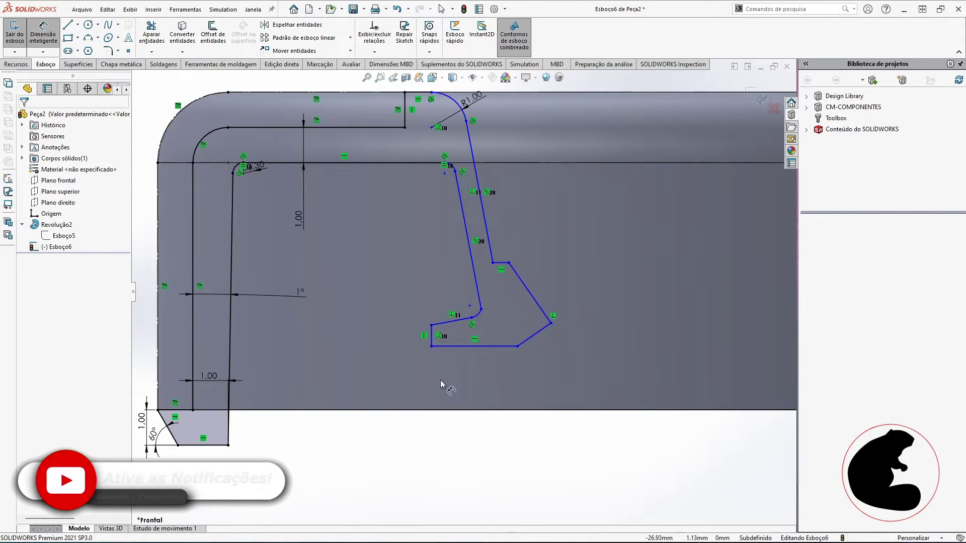
{"action": "left_click", "coordinate": [468, 347]}
{"action": "left_click", "coordinate": [212, 445]}
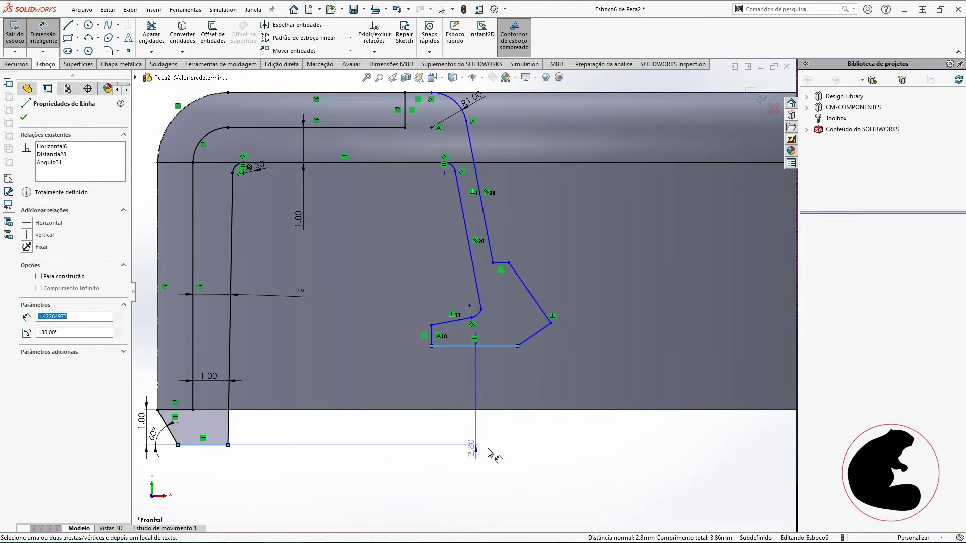
{"action": "left_click", "coordinate": [570, 471]}
{"action": "type", "text": "2"}
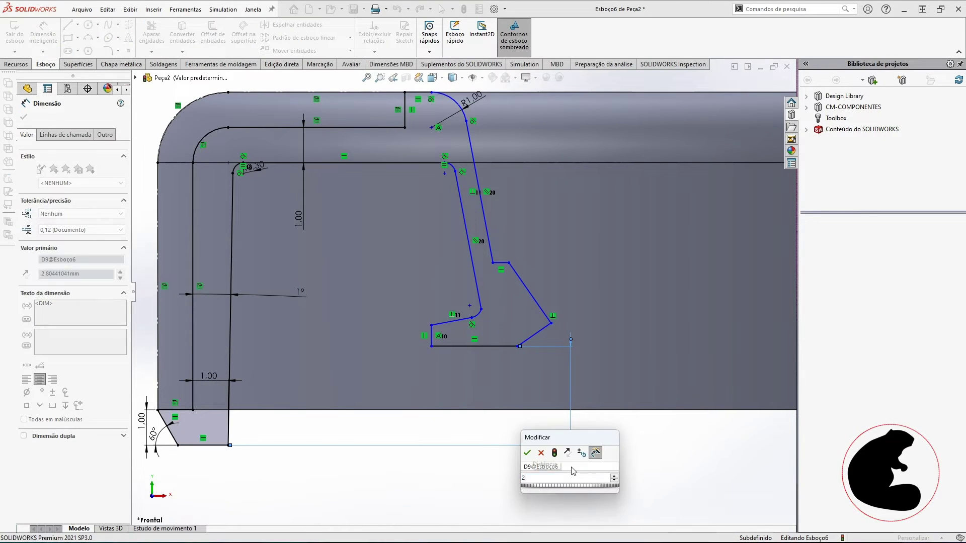
{"action": "key", "text": "Return"}
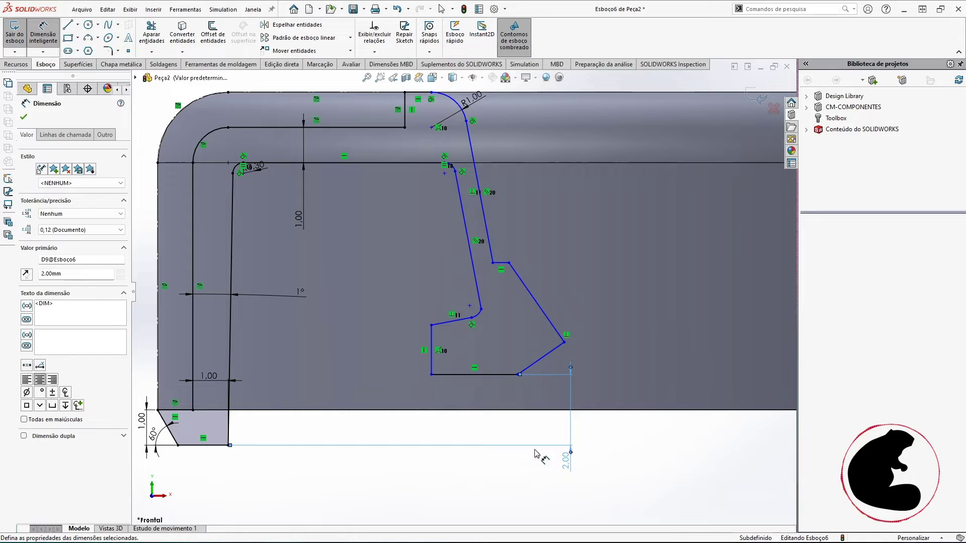
Step: Set the lip's short left vertical line to 1 mm
{"action": "scroll", "coordinate": [497, 410], "scroll_direction": "down", "scroll_amount": 2}
{"action": "left_click", "coordinate": [402, 339]}
{"action": "left_click", "coordinate": [374, 335]}
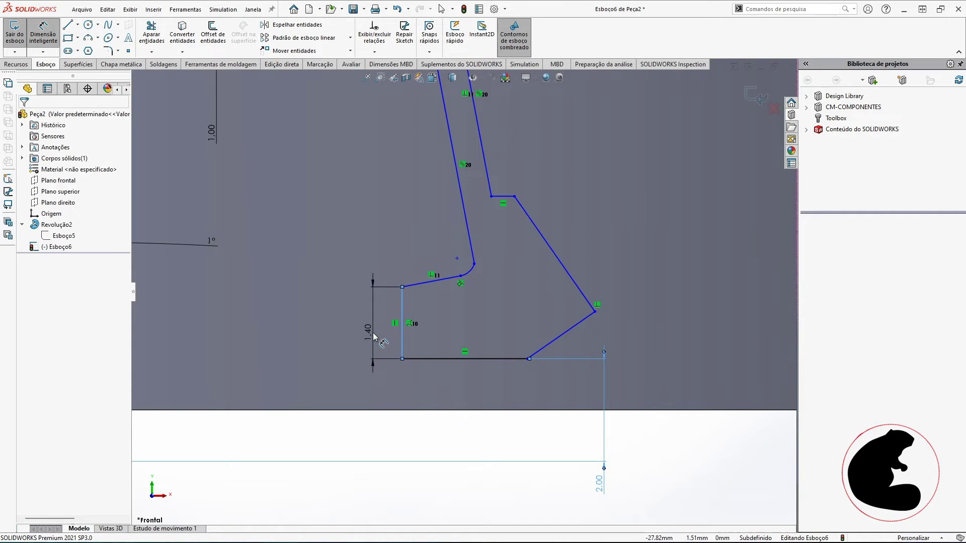
{"action": "type", "text": "1"}
{"action": "key", "text": "Return"}
Step: Give the small rounded arc a 0.4 mm radius dimension
{"action": "scroll", "coordinate": [464, 329], "scroll_direction": "up", "scroll_amount": 3}
{"action": "scroll", "coordinate": [468, 289], "scroll_direction": "down", "scroll_amount": 5}
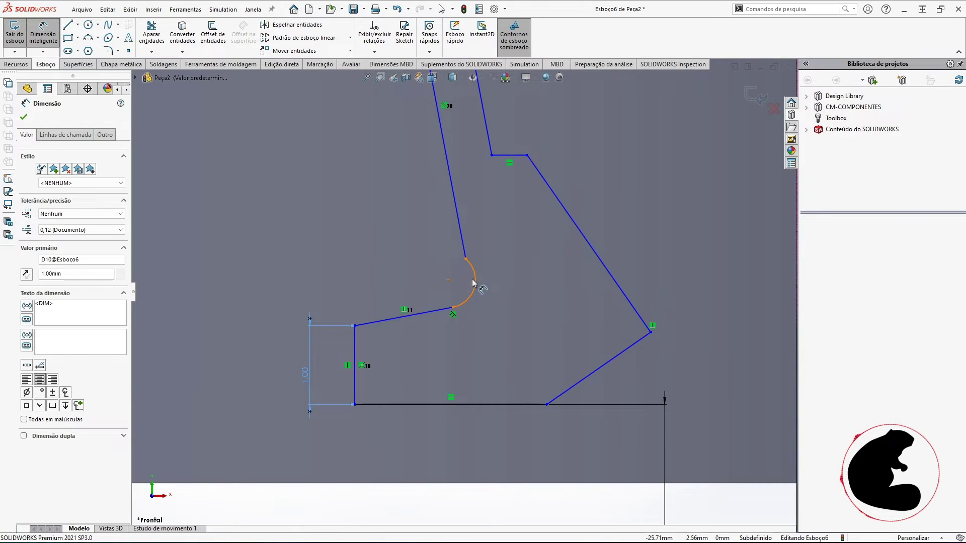
{"action": "left_click", "coordinate": [472, 289]}
{"action": "left_click", "coordinate": [391, 256]}
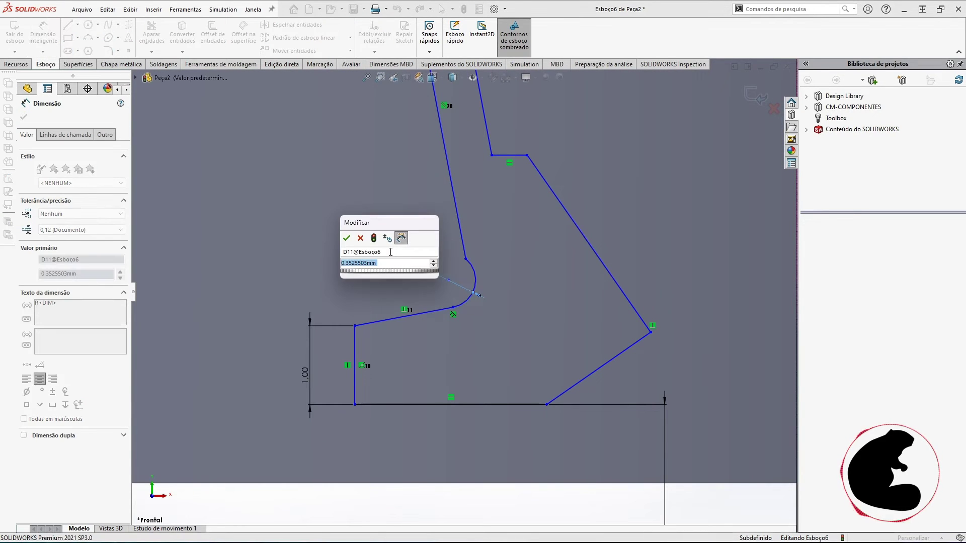
{"action": "type", "text": "0,4"}
{"action": "key", "text": "Return"}
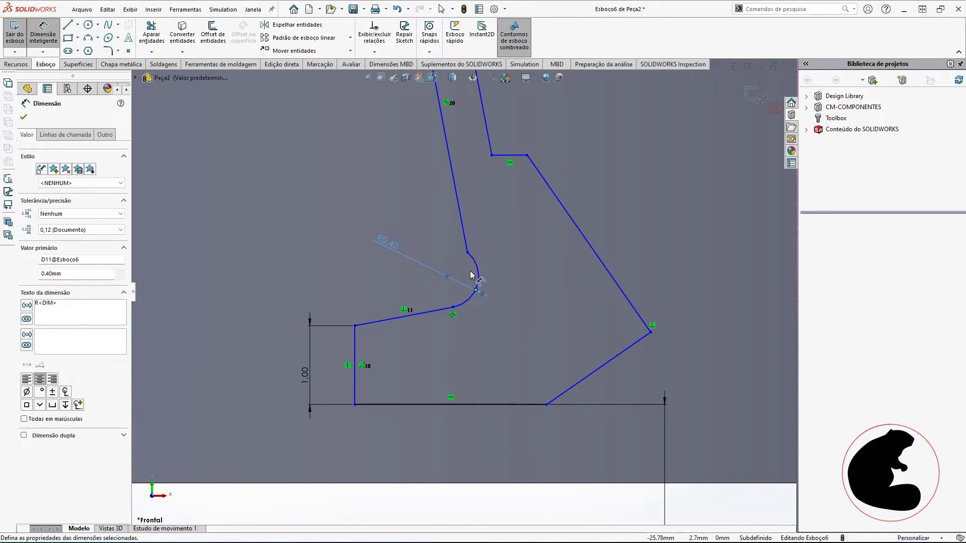
{"action": "key", "text": "Escape"}
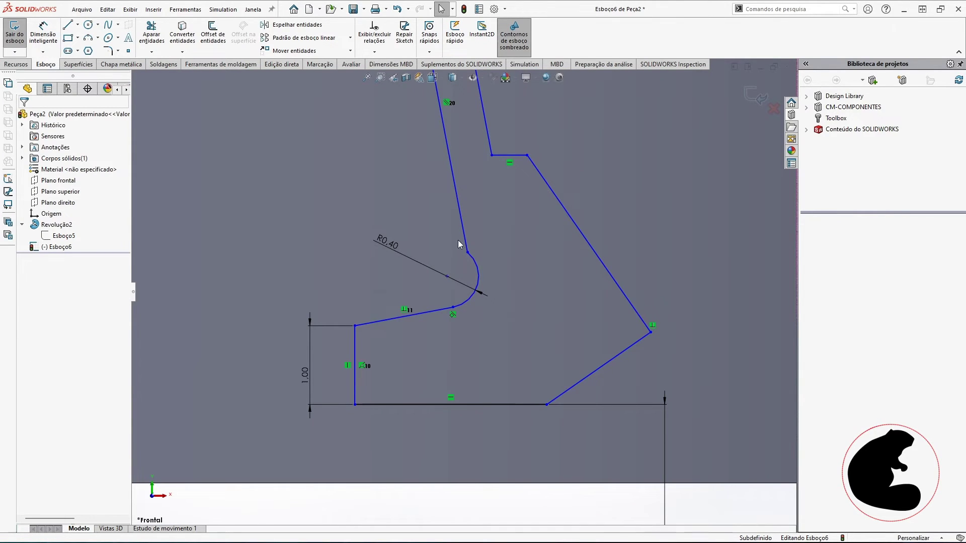
{"action": "scroll", "coordinate": [458, 241], "scroll_direction": "up", "scroll_amount": 4}
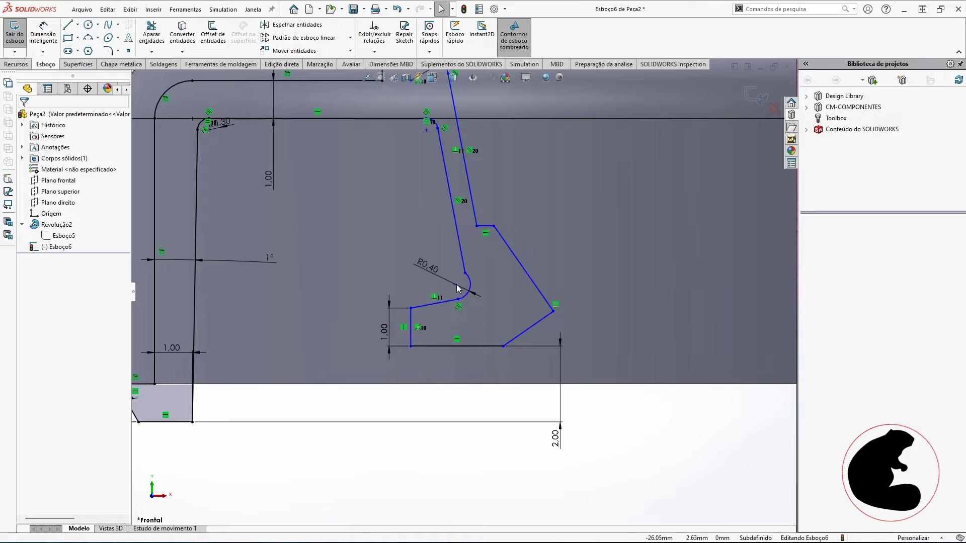
Step: Drag the arc's centre point to reshape the lip profile
{"action": "mouse_move", "coordinate": [455, 285]}
{"action": "left_mouse_down"}
{"action": "mouse_move", "coordinate": [468, 284]}
{"action": "mouse_move", "coordinate": [456, 285]}
{"action": "left_mouse_up"}
{"action": "scroll", "coordinate": [468, 306], "scroll_direction": "up", "scroll_amount": 3}
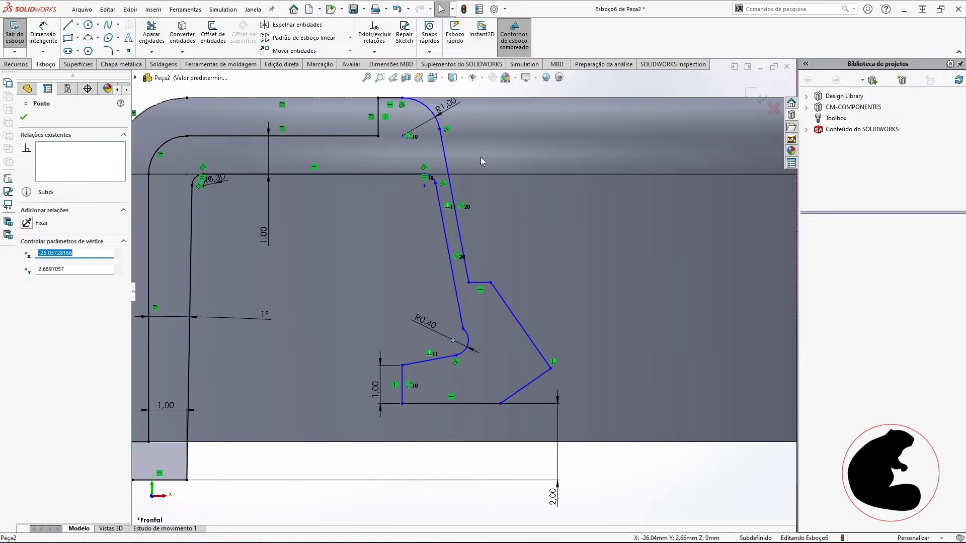
{"action": "key", "text": "Escape"}
Step: Start dimensioning from the profile's lower-right vertex, then clear that selection
{"action": "left_click", "coordinate": [47, 32]}
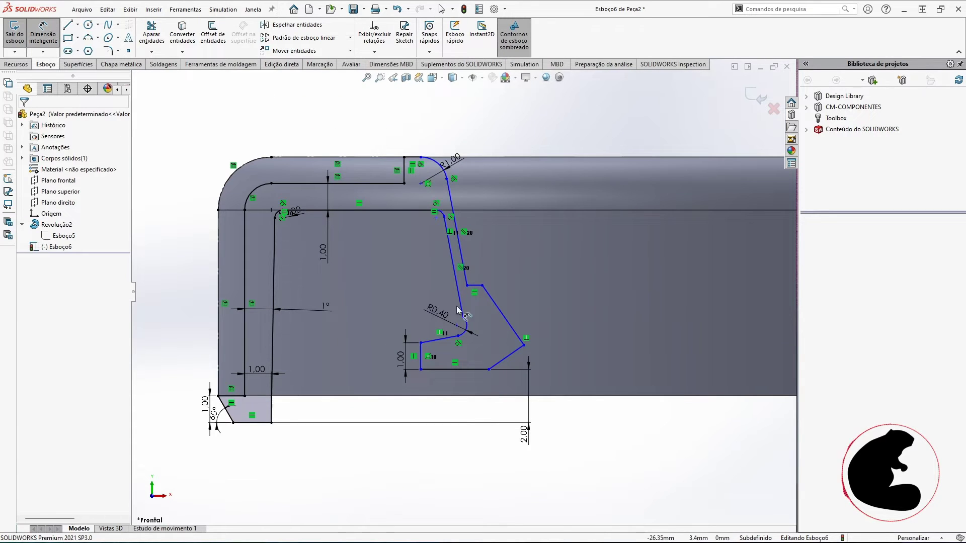
{"action": "scroll", "coordinate": [496, 316], "scroll_direction": "down", "scroll_amount": 2}
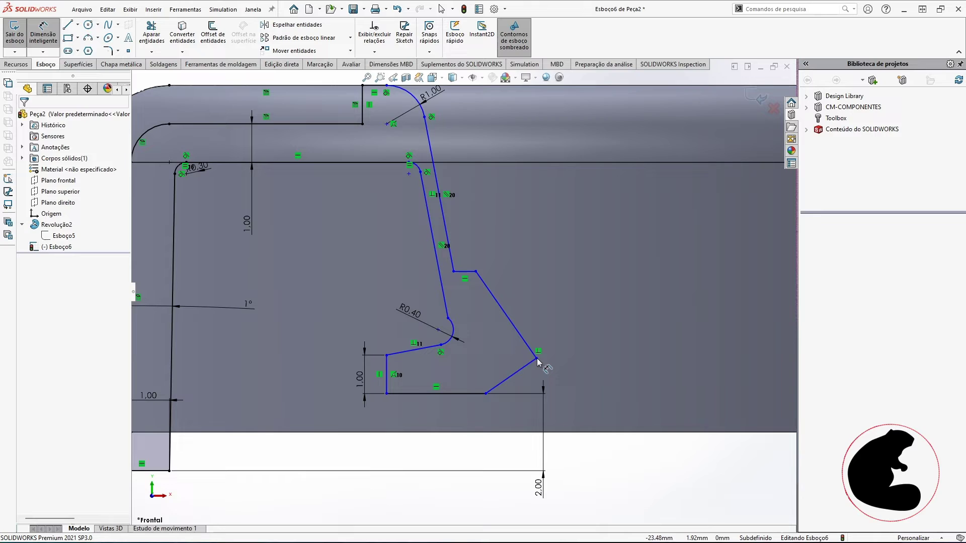
{"action": "left_click", "coordinate": [537, 359]}
{"action": "key", "text": "z"}
{"action": "key", "text": "z"}
{"action": "key", "text": "z"}
{"action": "scroll", "coordinate": [707, 346], "scroll_direction": "down", "scroll_amount": 2}
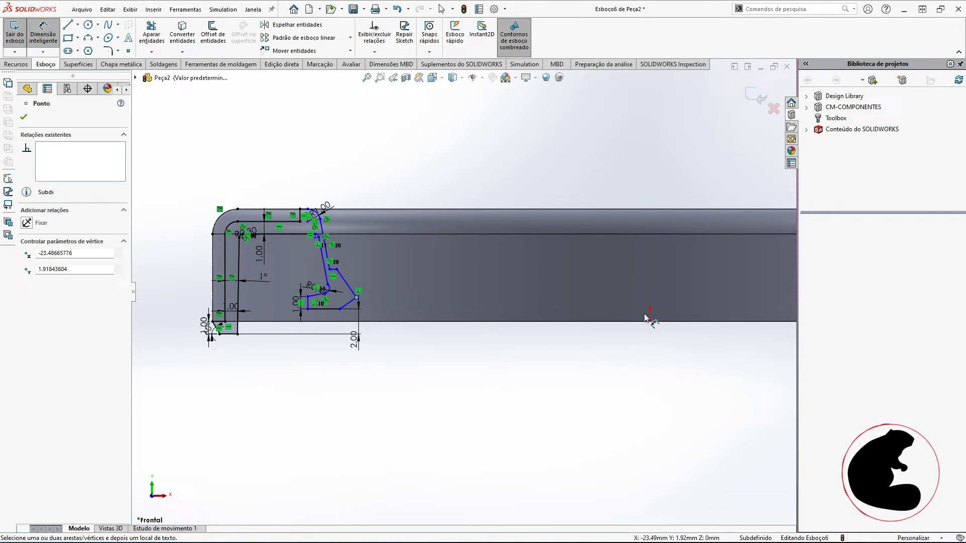
{"action": "scroll", "coordinate": [388, 298], "scroll_direction": "down", "scroll_amount": 2}
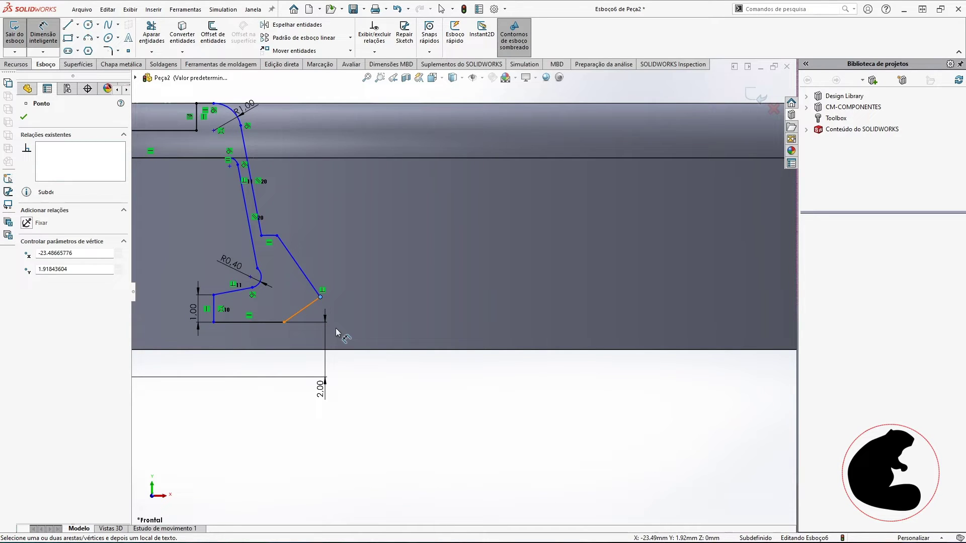
{"action": "left_click", "coordinate": [317, 328]}
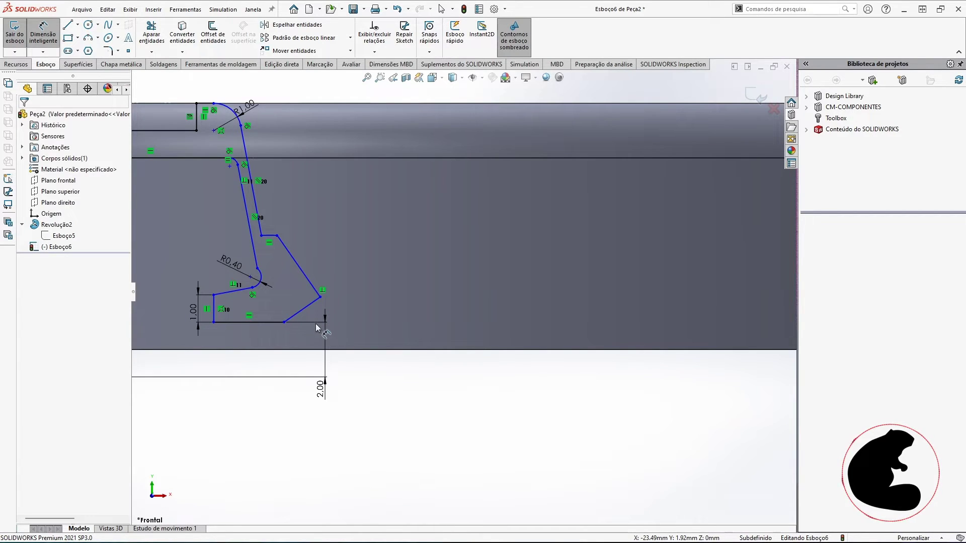
Step: Dimension the bottom-line endpoint 25 mm horizontally from the sketch origin
{"action": "left_click", "coordinate": [284, 322]}
{"action": "scroll", "coordinate": [586, 329], "scroll_direction": "up", "scroll_amount": 3}
{"action": "scroll", "coordinate": [586, 329], "scroll_direction": "down", "scroll_amount": 5}
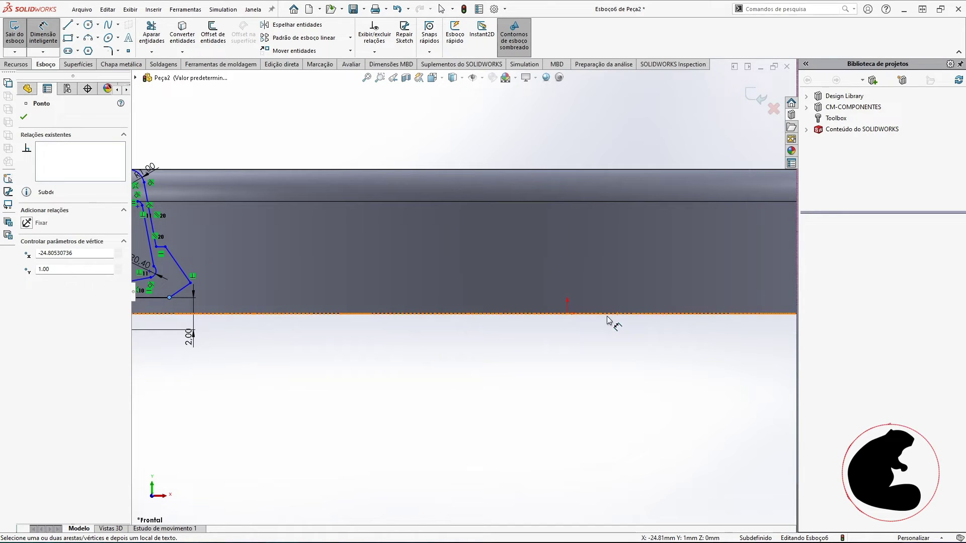
{"action": "left_click", "coordinate": [568, 314]}
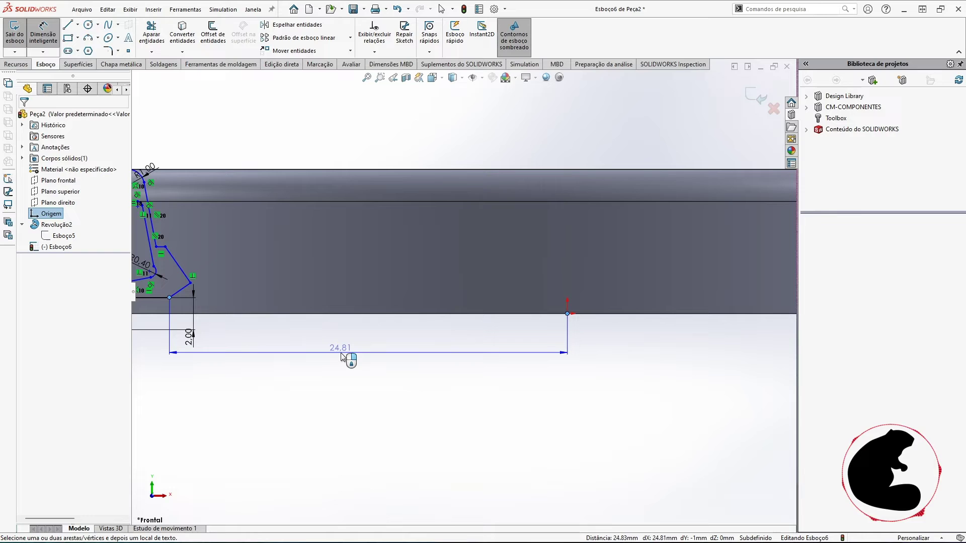
{"action": "left_click", "coordinate": [341, 358]}
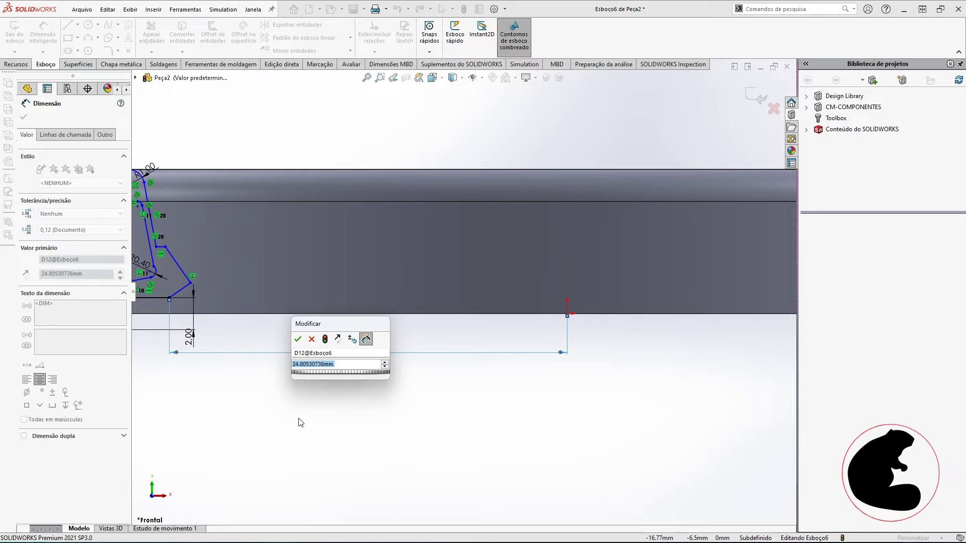
{"action": "type", "text": "50/2"}
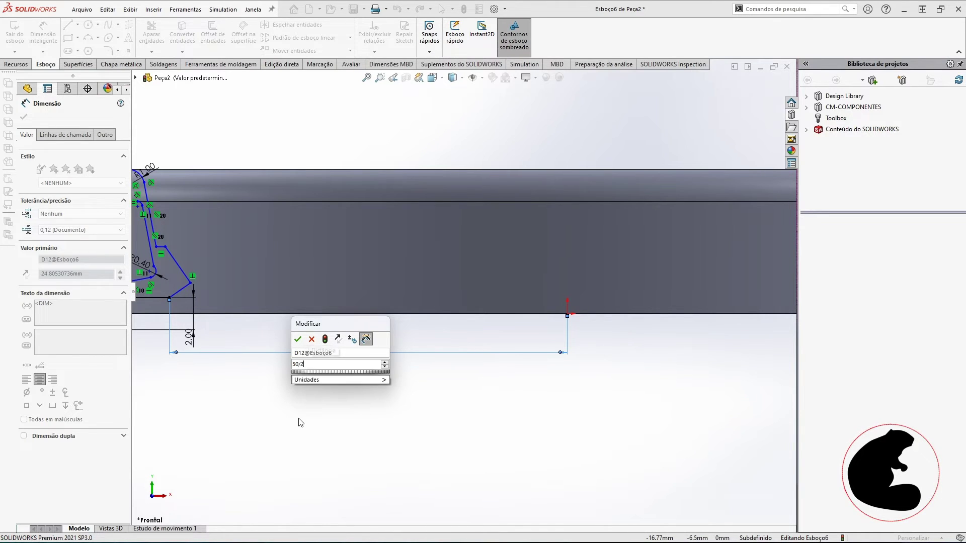
{"action": "key", "text": "Escape"}
{"action": "scroll", "coordinate": [233, 328], "scroll_direction": "up", "scroll_amount": 3}
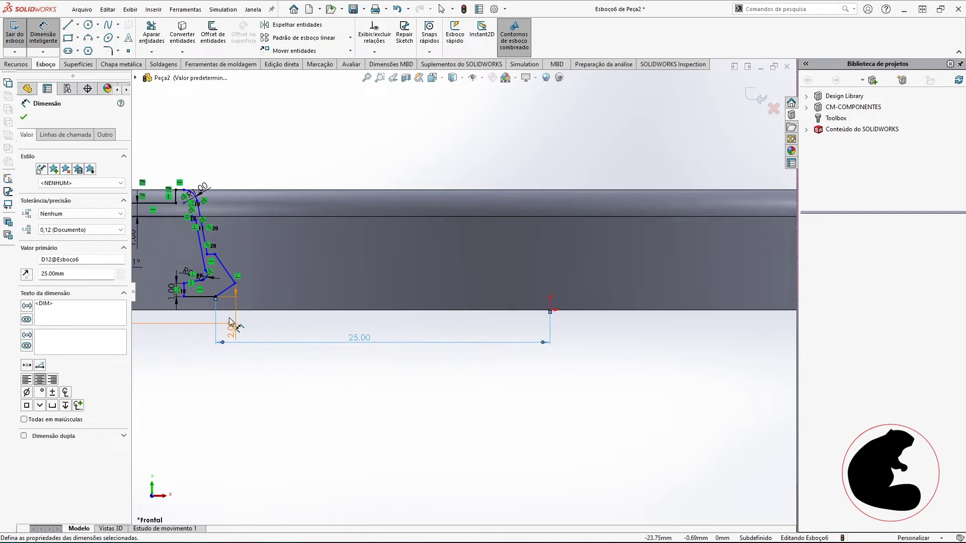
{"action": "scroll", "coordinate": [302, 319], "scroll_direction": "down", "scroll_amount": 5}
{"action": "scroll", "coordinate": [384, 258], "scroll_direction": "down", "scroll_amount": 2}
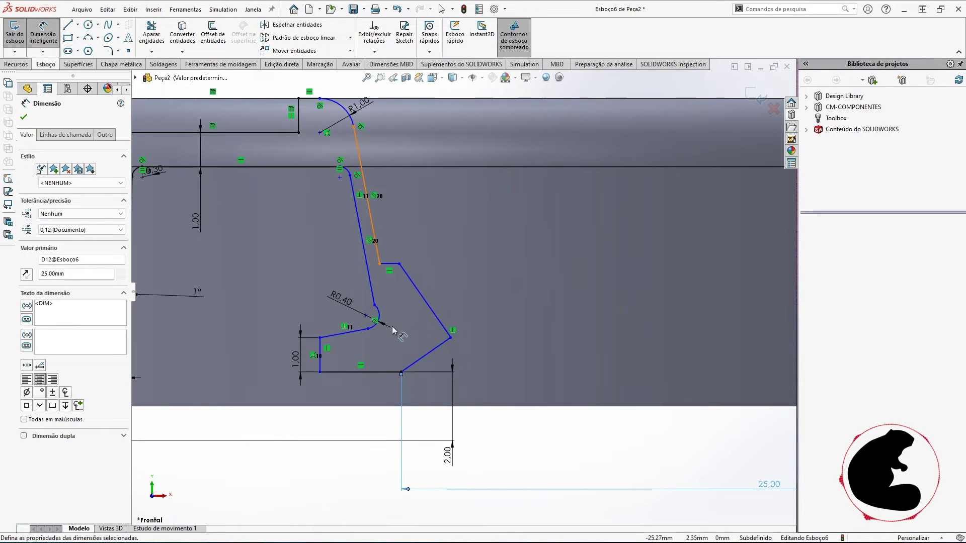
{"action": "key", "text": "Escape"}
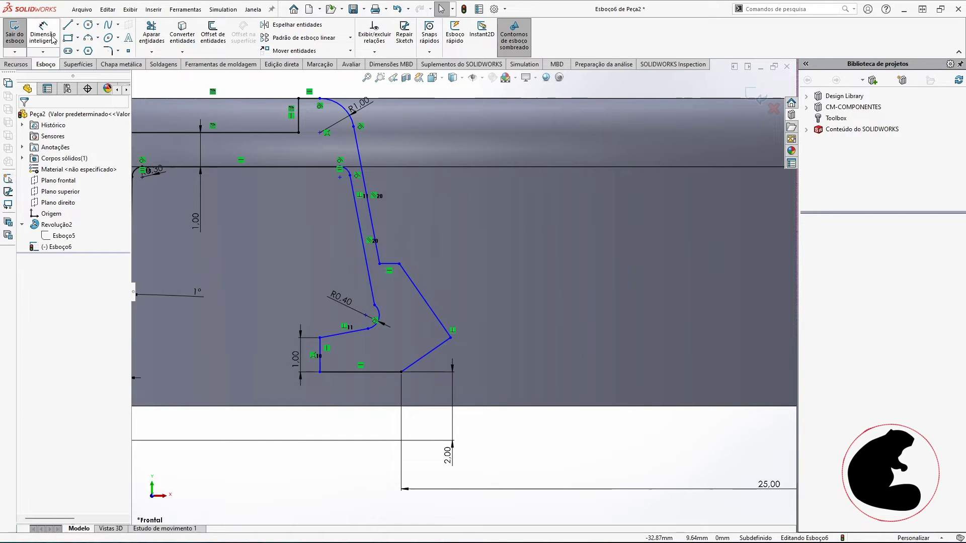
Step: Dimension the short horizontal step line 4 mm below the top line
{"action": "right_click_drag", "start_coordinate": [361, 298], "coordinate": [379, 247]}
{"action": "left_click", "coordinate": [392, 263]}
{"action": "left_click", "coordinate": [309, 99]}
{"action": "left_click", "coordinate": [444, 135]}
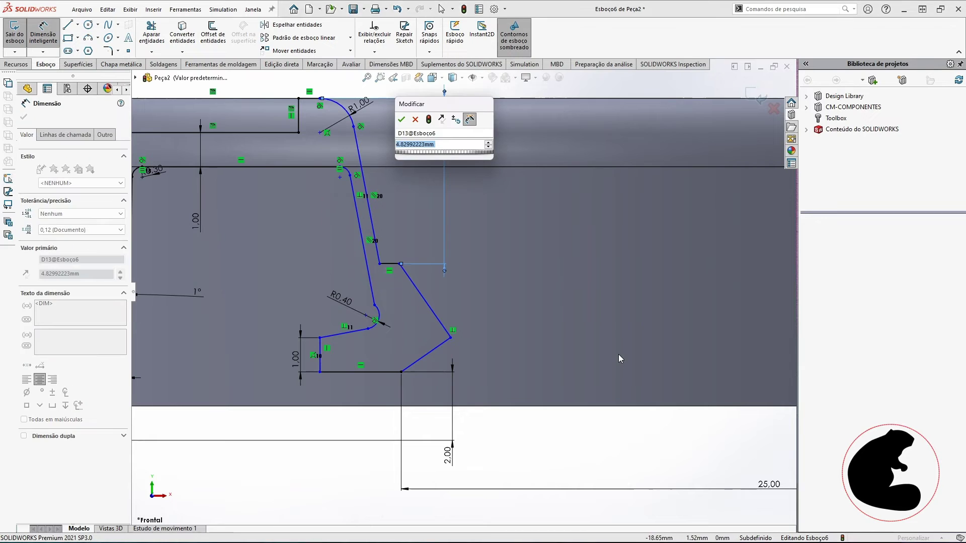
{"action": "type", "text": "4"}
{"action": "key", "text": "Return"}
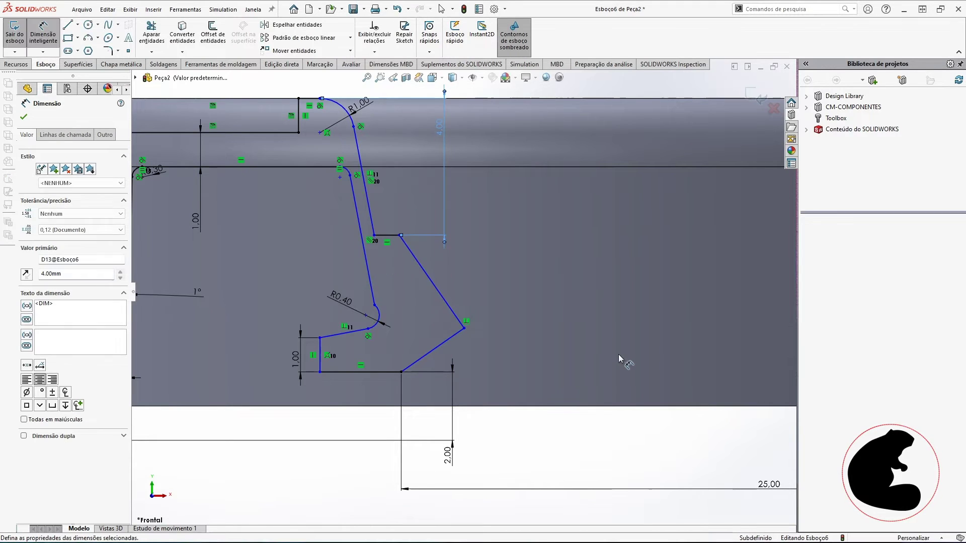
{"action": "scroll", "coordinate": [460, 301], "scroll_direction": "down", "scroll_amount": 1}
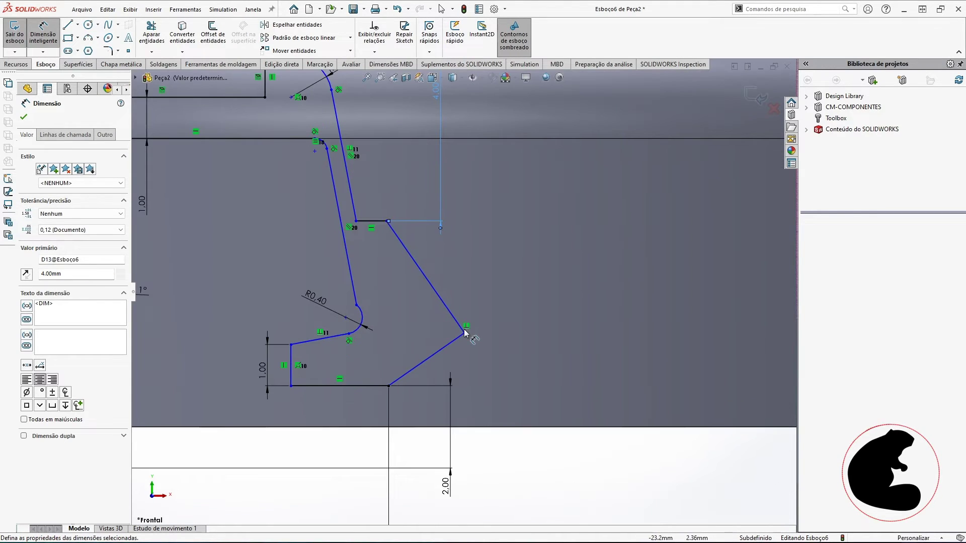
{"action": "key", "text": "Escape"}
Step: Drag the lower-right corner left and set the two lower lines at 110°
{"action": "left_click", "coordinate": [470, 339]}
{"action": "left_click_drag", "start_coordinate": [464, 333], "coordinate": [447, 333]}
{"action": "key", "text": "d"}
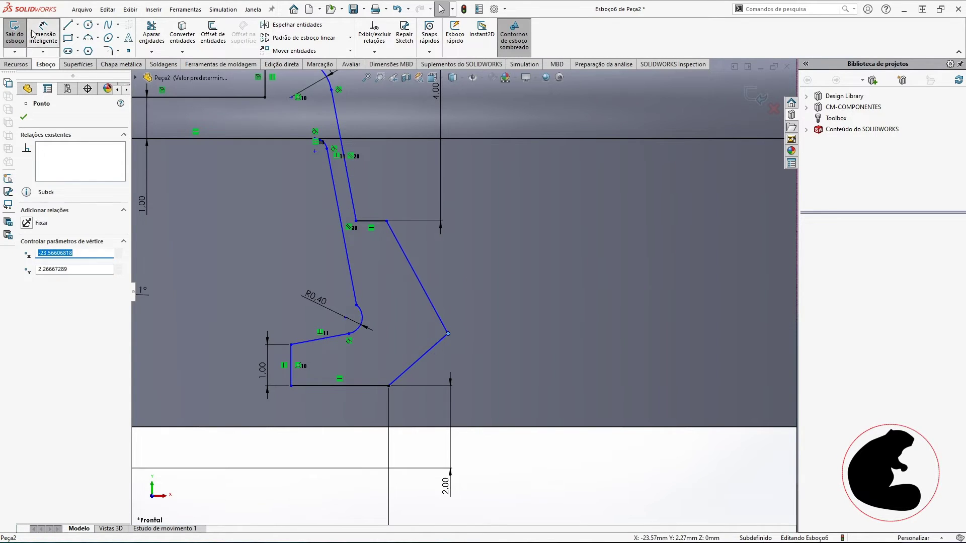
{"action": "left_click", "coordinate": [445, 338]}
{"action": "left_click", "coordinate": [445, 328]}
{"action": "left_click", "coordinate": [417, 335]}
{"action": "type", "text": "110"}
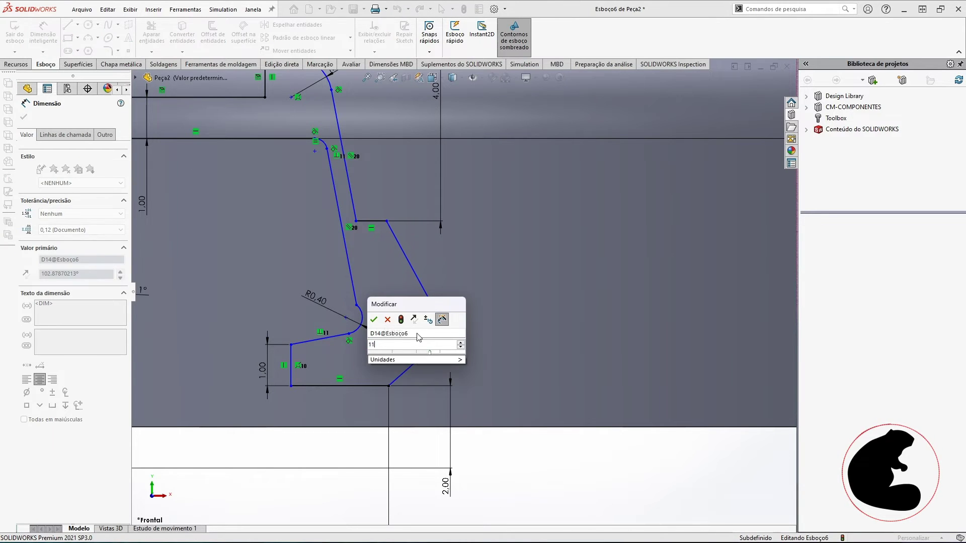
{"action": "key", "text": "Return"}
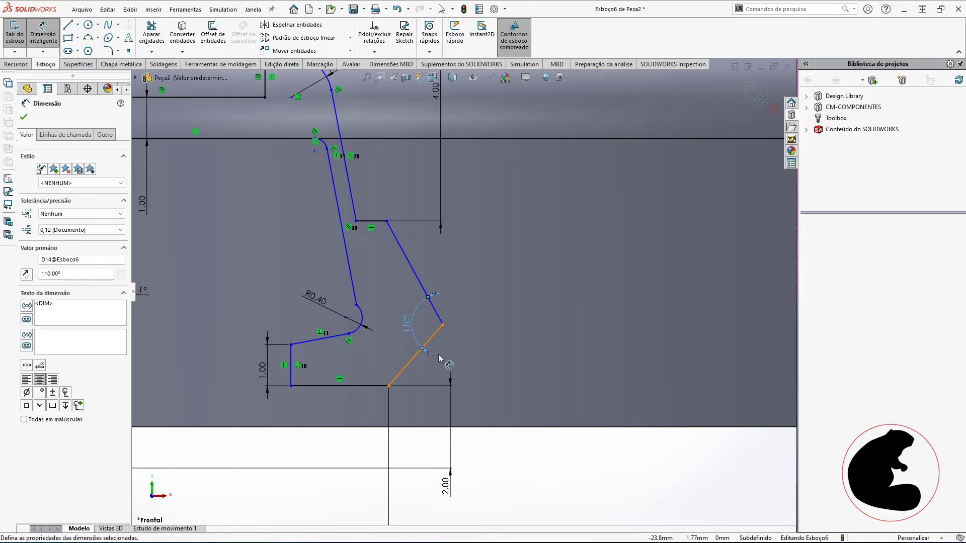
{"action": "key", "text": "Escape"}
Step: Set the corner vertex 1 mm above the bottom line's end vertex
{"action": "left_click", "coordinate": [49, 31]}
{"action": "left_click", "coordinate": [388, 386]}
{"action": "left_click", "coordinate": [442, 324]}
{"action": "left_click", "coordinate": [465, 363]}
{"action": "type", "text": "1.4883339mm"}
{"action": "key", "text": "Return"}
{"action": "key", "text": "Escape"}
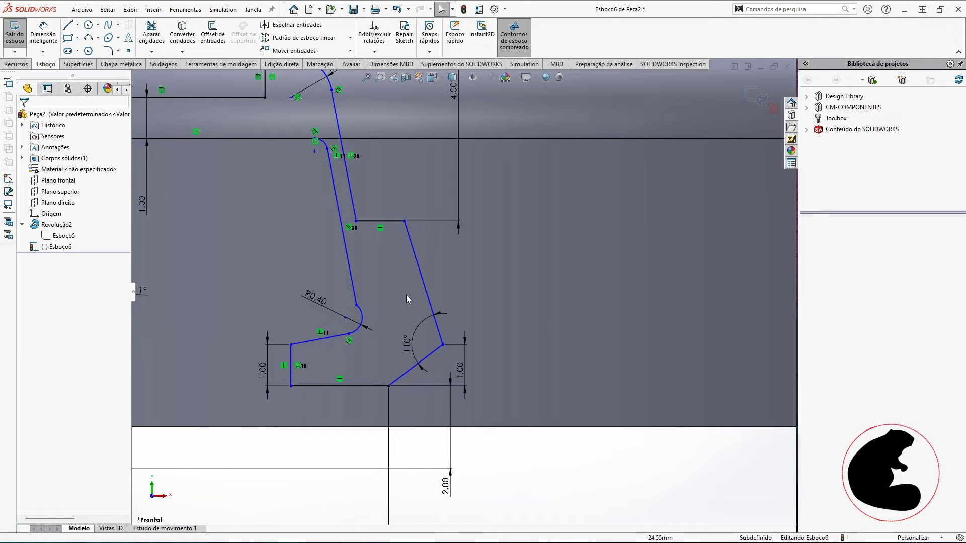
Step: Change the lower corner angle from 110° to 100°
{"action": "left_click", "coordinate": [405, 221]}
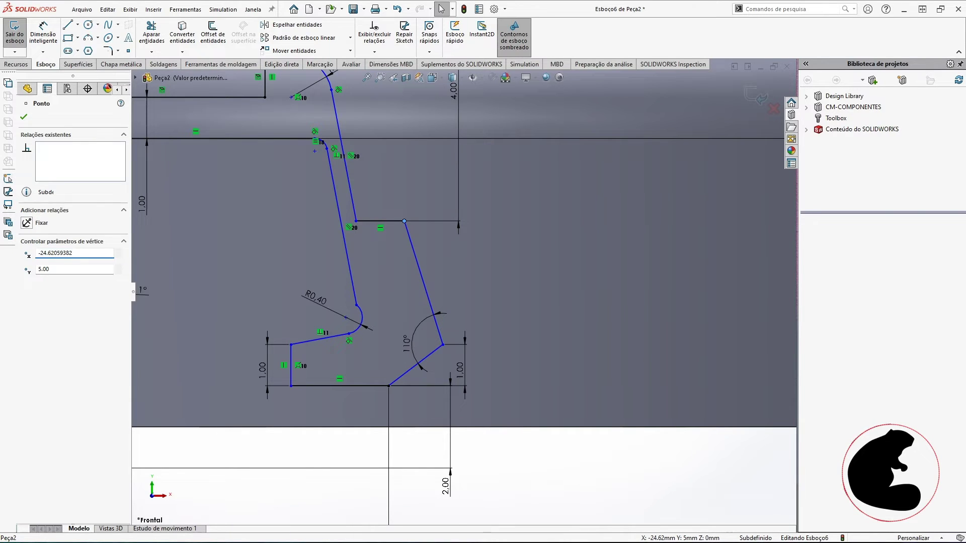
{"action": "double_click", "coordinate": [413, 344]}
{"action": "type", "text": "100"}
{"action": "key", "text": "Return"}
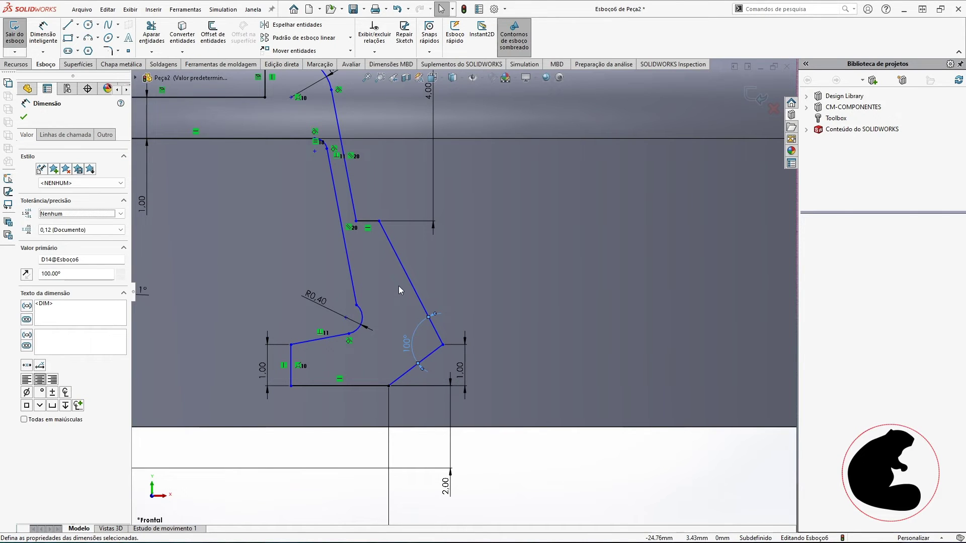
{"action": "scroll", "coordinate": [399, 285], "scroll_direction": "up", "scroll_amount": 3}
{"action": "scroll", "coordinate": [349, 205], "scroll_direction": "down", "scroll_amount": 3}
Step: Dimension the short horizontal step line to 0.3 mm
{"action": "left_click", "coordinate": [43, 35]}
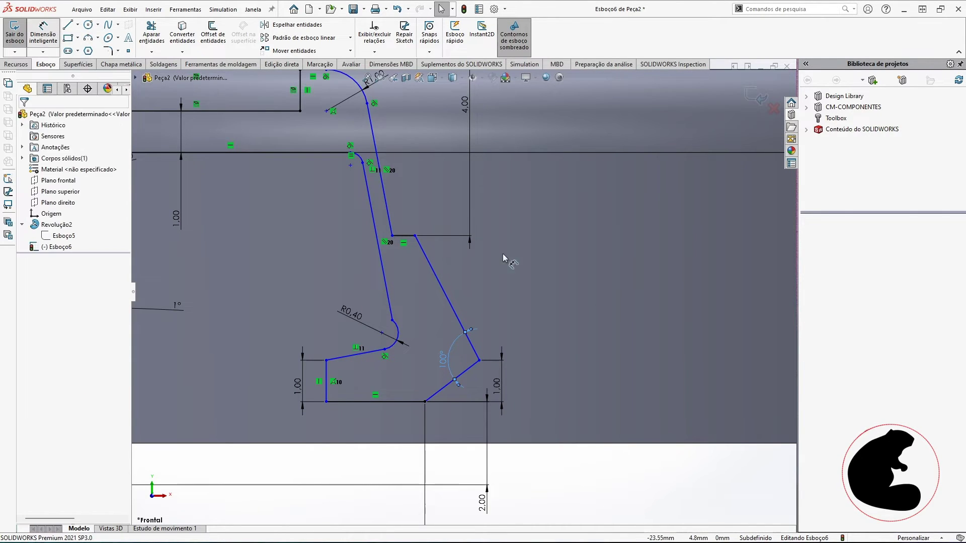
{"action": "left_click", "coordinate": [403, 235]}
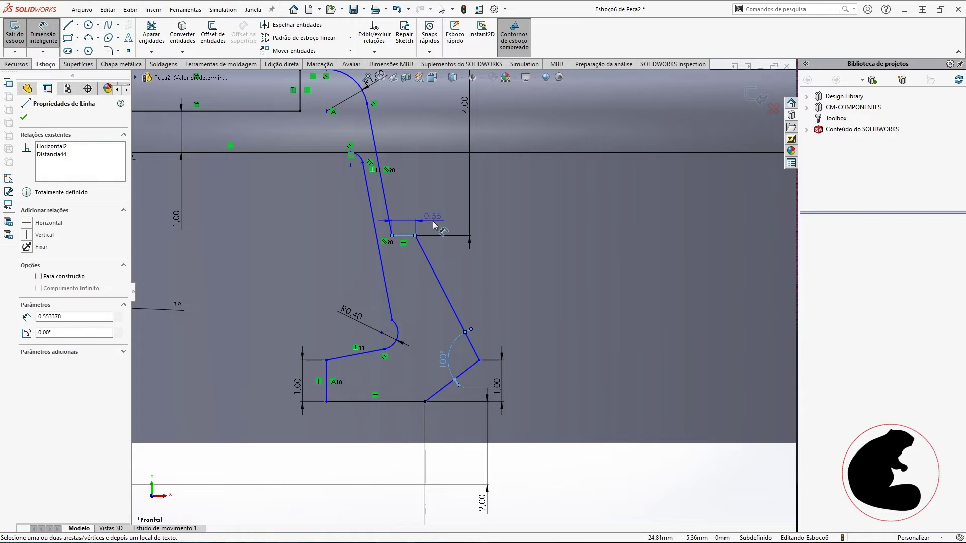
{"action": "left_click", "coordinate": [433, 225]}
{"action": "type", "text": "0.3"}
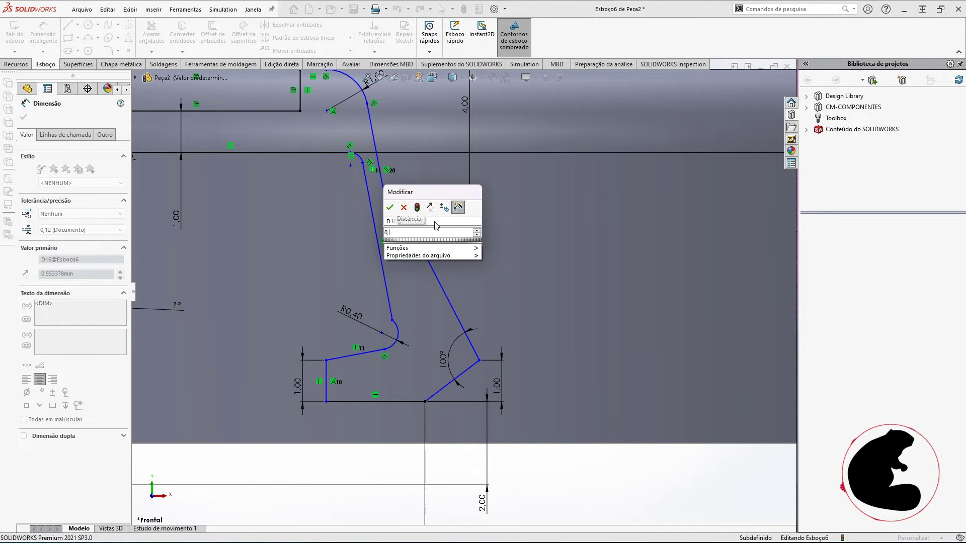
{"action": "key", "text": "Return"}
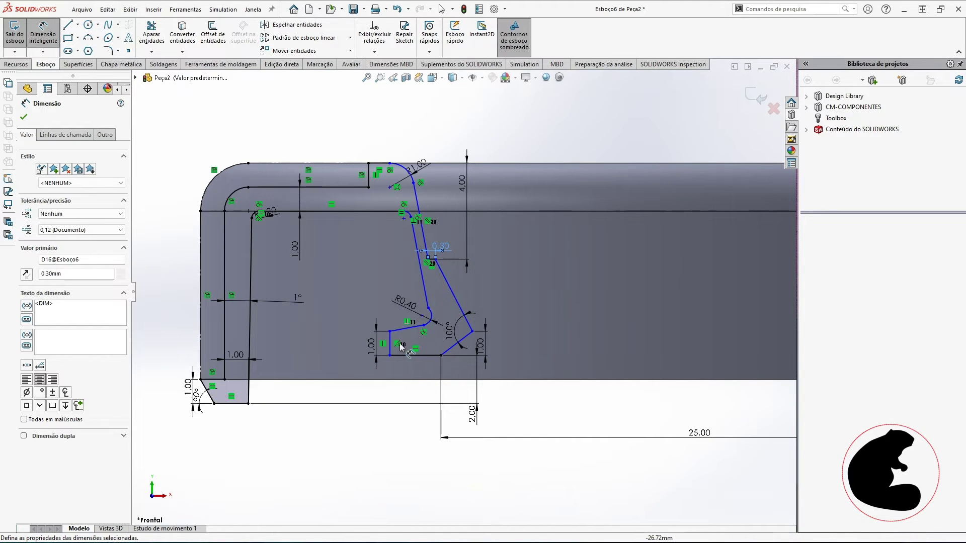
{"action": "scroll", "coordinate": [409, 350], "scroll_direction": "down", "scroll_amount": 3}
{"action": "key", "text": "Escape"}
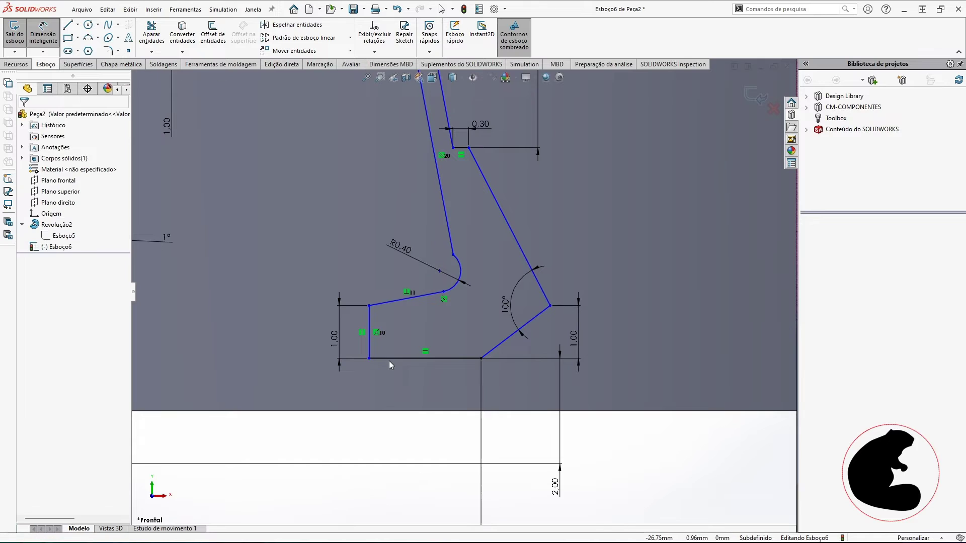
{"action": "scroll", "coordinate": [462, 291], "scroll_direction": "up", "scroll_amount": 3}
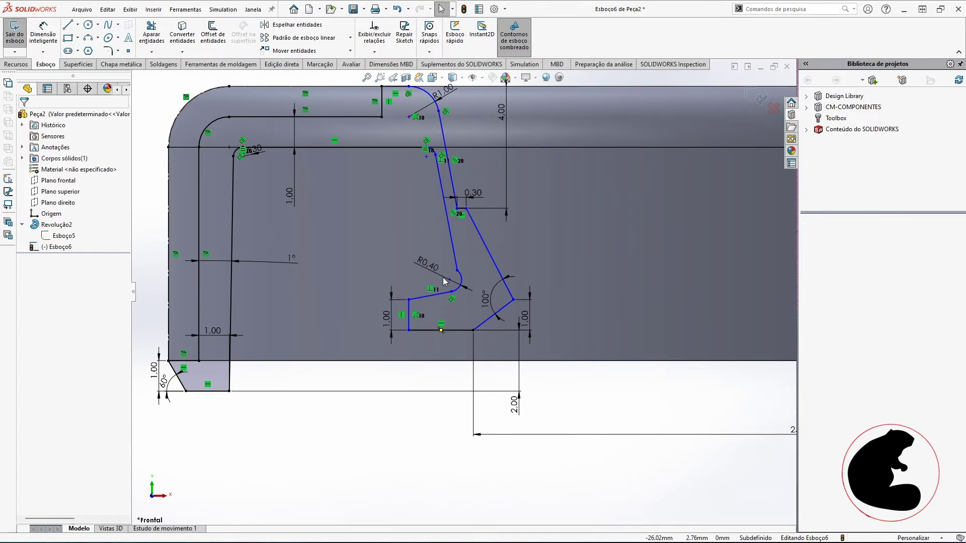
Step: Drag the R0.40 arc's endpoint to reshape the lower lip
{"action": "mouse_move", "coordinate": [457, 271]}
{"action": "left_mouse_down"}
{"action": "mouse_move", "coordinate": [431, 252]}
{"action": "mouse_move", "coordinate": [459, 266]}
{"action": "mouse_move", "coordinate": [403, 263]}
{"action": "mouse_move", "coordinate": [458, 265]}
{"action": "mouse_move", "coordinate": [450, 258]}
{"action": "left_mouse_up"}
{"action": "scroll", "coordinate": [437, 201], "scroll_direction": "up", "scroll_amount": 3}
{"action": "scroll", "coordinate": [438, 151], "scroll_direction": "down", "scroll_amount": 3}
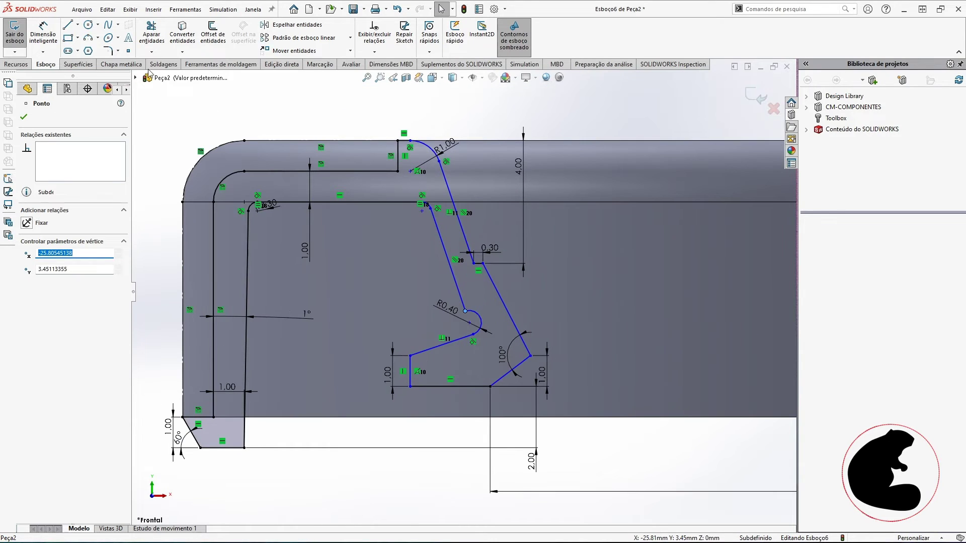
{"action": "left_click", "coordinate": [40, 35]}
{"action": "scroll", "coordinate": [438, 217], "scroll_direction": "down", "scroll_amount": 2}
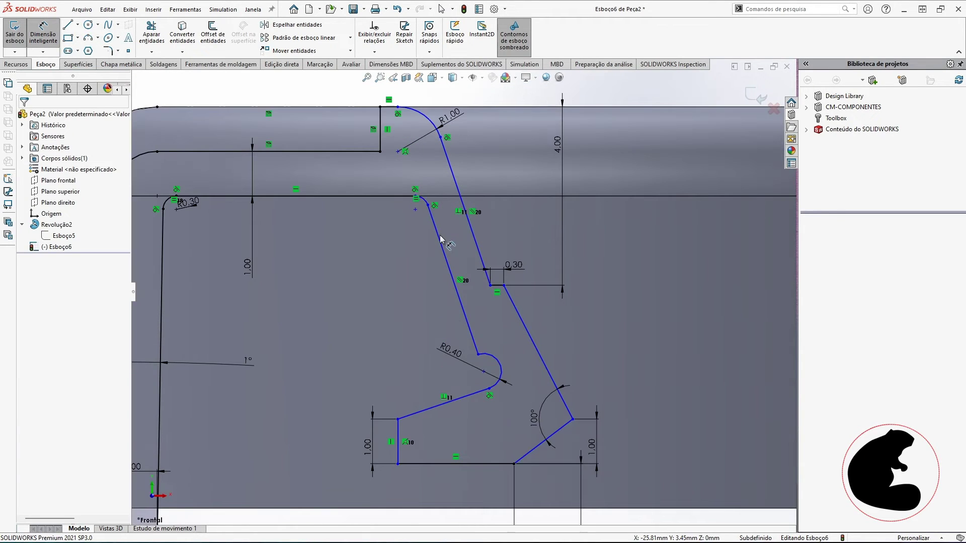
Step: Dimension the gap between the parallel slanted lines, changing 0.75 to 1.00
{"action": "left_click", "coordinate": [441, 240]}
{"action": "left_click", "coordinate": [473, 226]}
{"action": "left_click", "coordinate": [409, 244]}
{"action": "key", "text": "Return"}
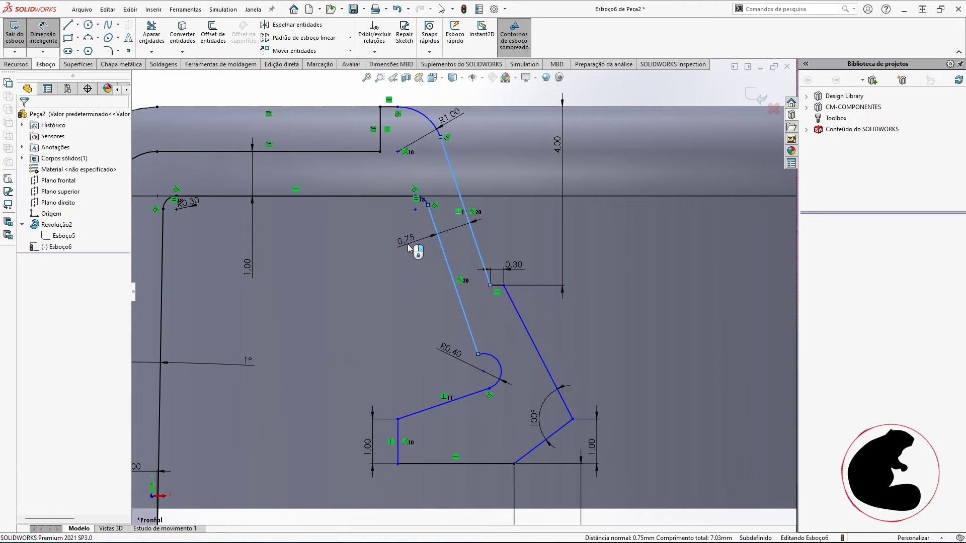
{"action": "double_click", "coordinate": [409, 244]}
{"action": "type", "text": "1"}
{"action": "key", "text": "Return"}
{"action": "scroll", "coordinate": [430, 258], "scroll_direction": "up", "scroll_amount": 3}
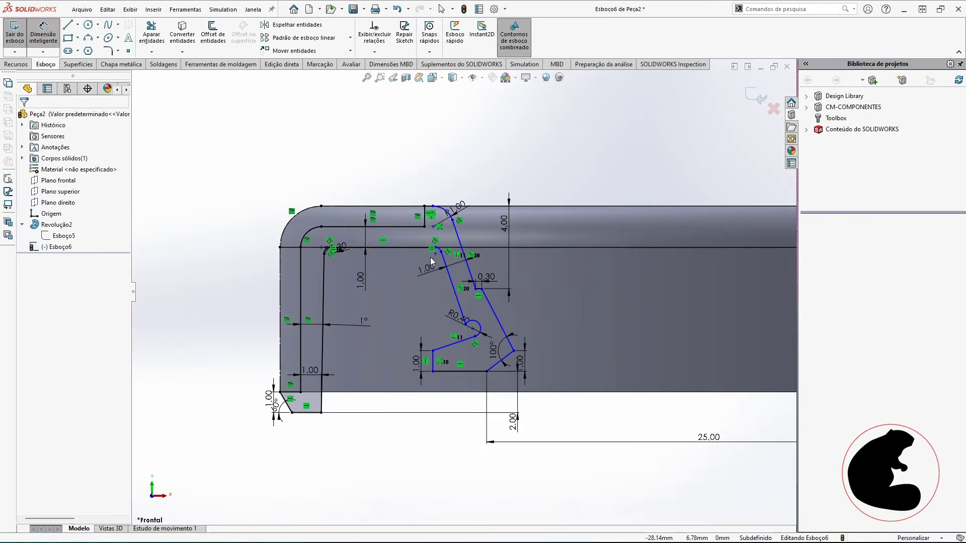
{"action": "key", "text": "Escape"}
{"action": "scroll", "coordinate": [478, 321], "scroll_direction": "down", "scroll_amount": 3}
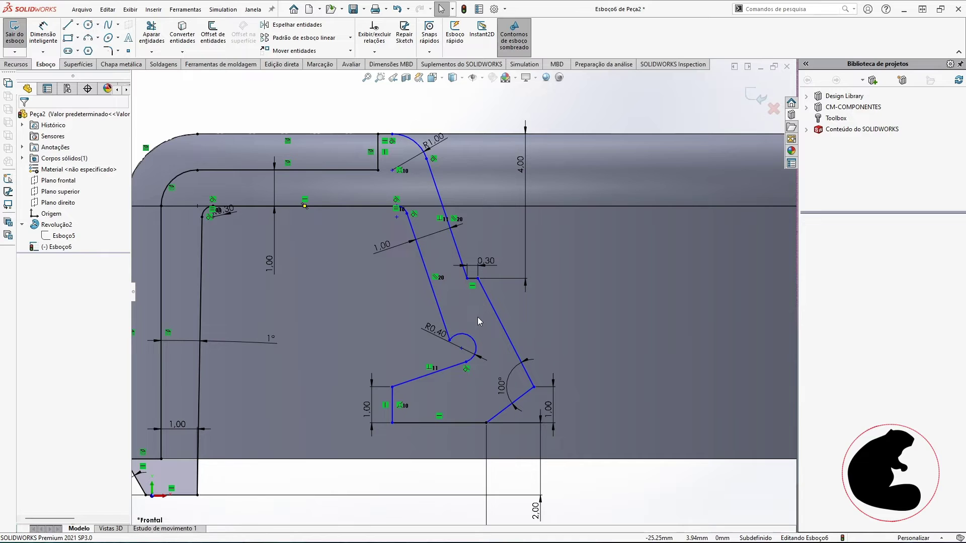
Step: Move the R0.40 label aside and reposition the arc and lower line
{"action": "mouse_move", "coordinate": [451, 344]}
{"action": "left_mouse_down"}
{"action": "mouse_move", "coordinate": [456, 327]}
{"action": "mouse_move", "coordinate": [460, 345]}
{"action": "mouse_move", "coordinate": [458, 320]}
{"action": "mouse_move", "coordinate": [460, 337]}
{"action": "mouse_move", "coordinate": [445, 328]}
{"action": "mouse_move", "coordinate": [462, 370]}
{"action": "mouse_move", "coordinate": [464, 359]}
{"action": "mouse_move", "coordinate": [433, 364]}
{"action": "mouse_move", "coordinate": [453, 348]}
{"action": "mouse_move", "coordinate": [462, 360]}
{"action": "mouse_move", "coordinate": [446, 316]}
{"action": "left_mouse_up"}
{"action": "left_click", "coordinate": [447, 346]}
{"action": "scroll", "coordinate": [445, 348], "scroll_direction": "down", "scroll_amount": 3}
{"action": "scroll", "coordinate": [479, 357], "scroll_direction": "up", "scroll_amount": 5}
{"action": "left_click", "coordinate": [519, 407]}
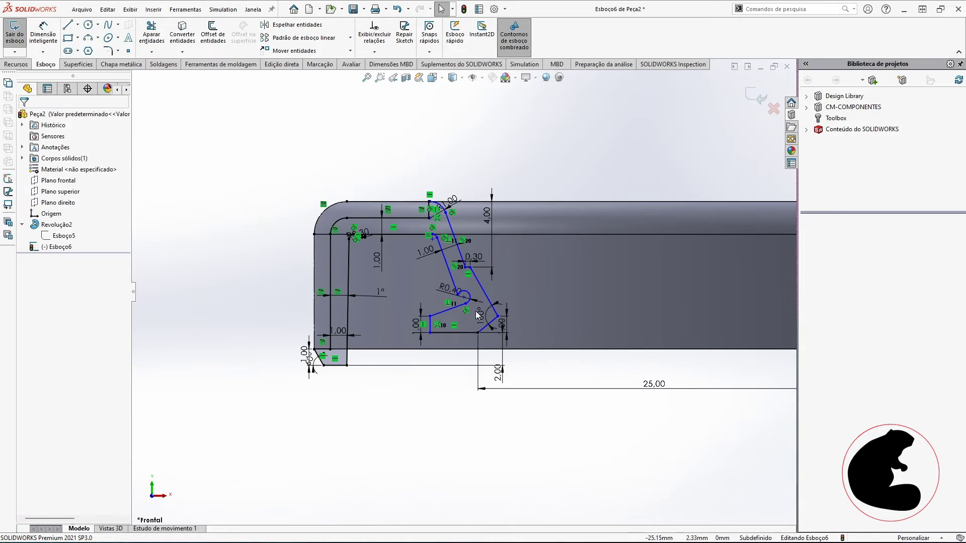
Step: Add a 15° angle dimension between the lower inclined lip line and its neighbour
{"action": "scroll", "coordinate": [470, 312], "scroll_direction": "down", "scroll_amount": 6}
{"action": "left_click", "coordinate": [45, 39]}
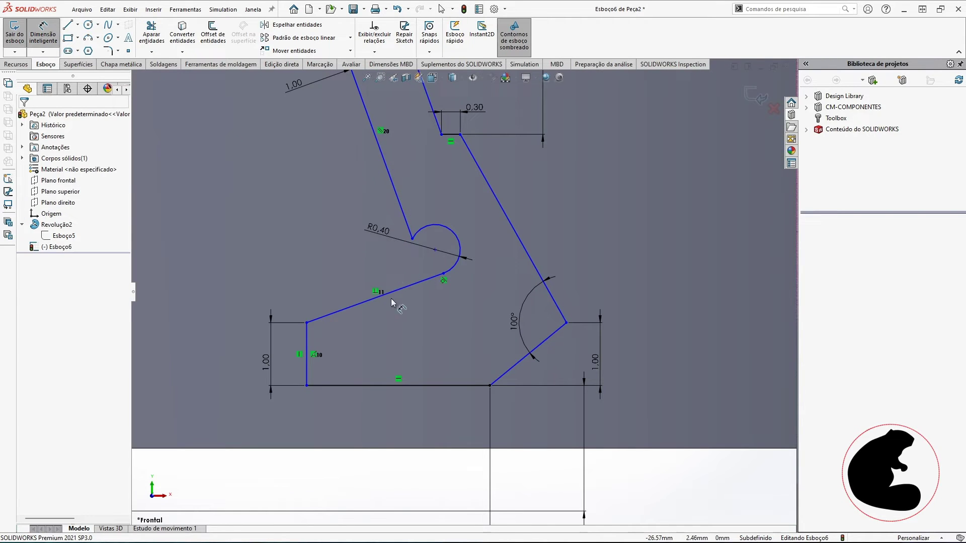
{"action": "left_click", "coordinate": [345, 312]}
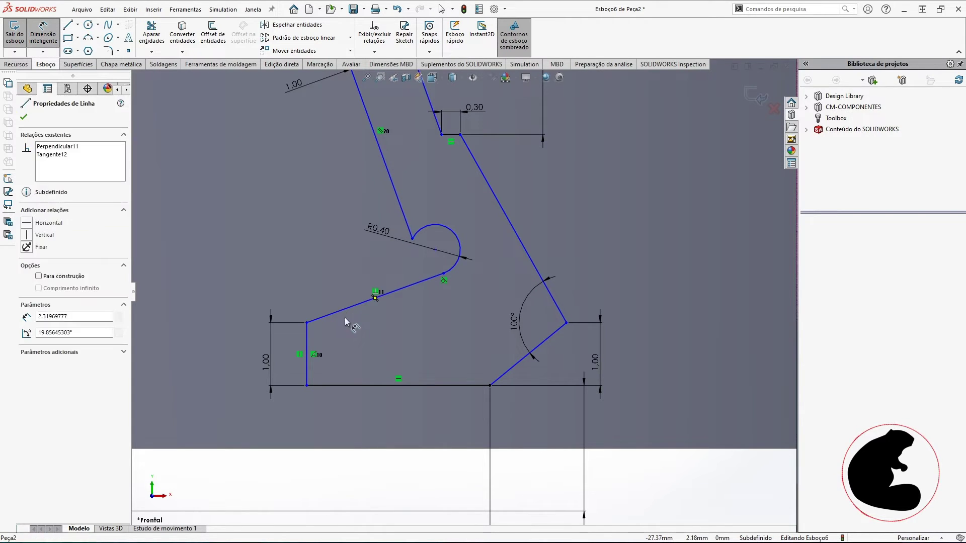
{"action": "left_click", "coordinate": [355, 386]}
{"action": "left_click", "coordinate": [362, 362]}
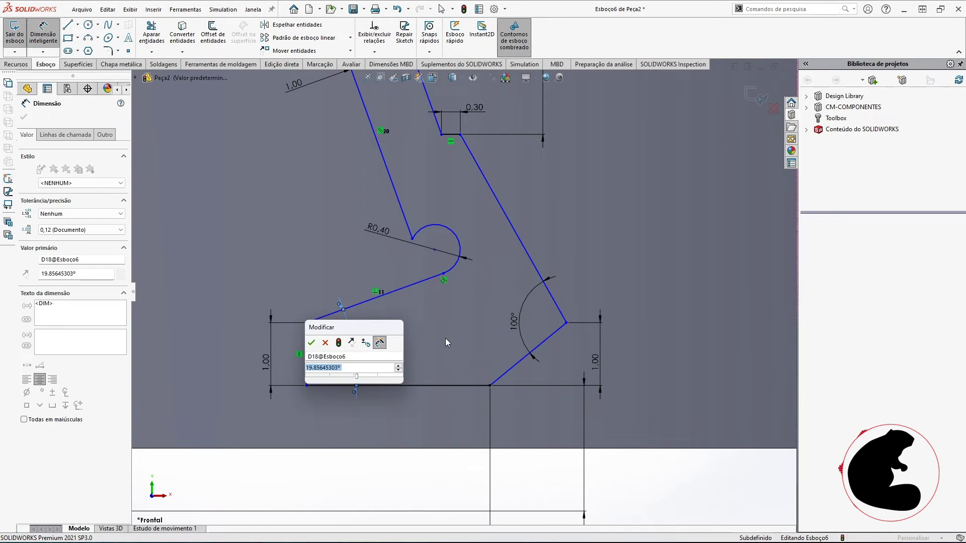
{"action": "type", "text": "15"}
{"action": "key", "text": "Return"}
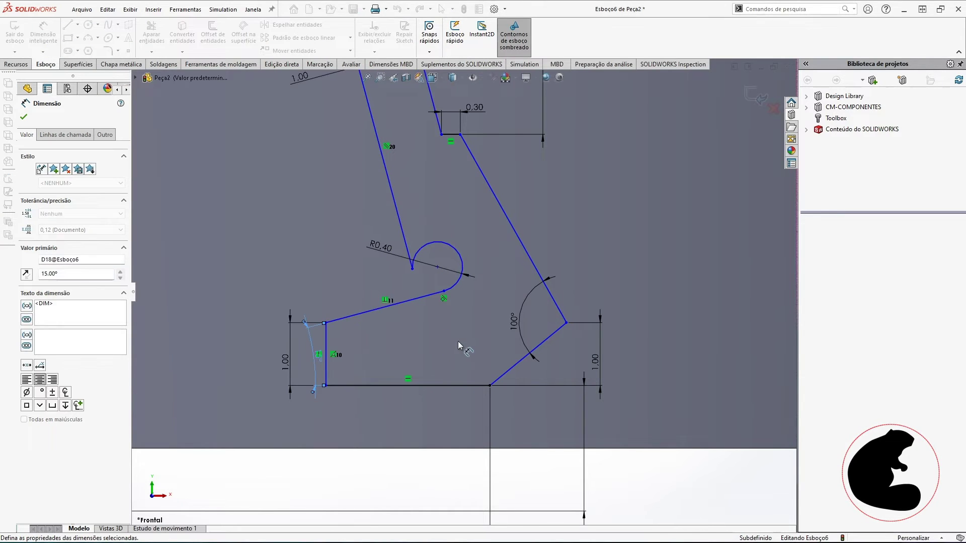
{"action": "scroll", "coordinate": [425, 280], "scroll_direction": "down", "scroll_amount": 3}
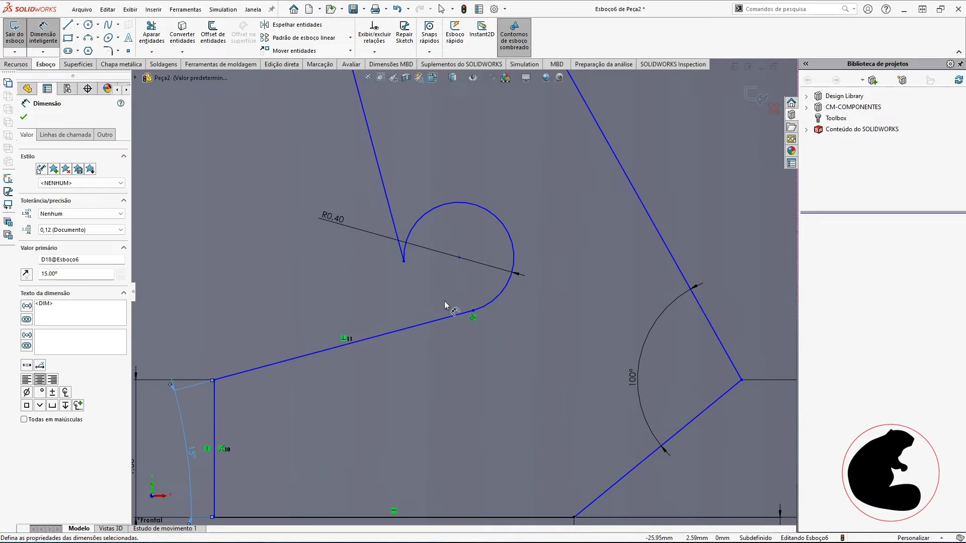
{"action": "scroll", "coordinate": [453, 282], "scroll_direction": "up", "scroll_amount": 2}
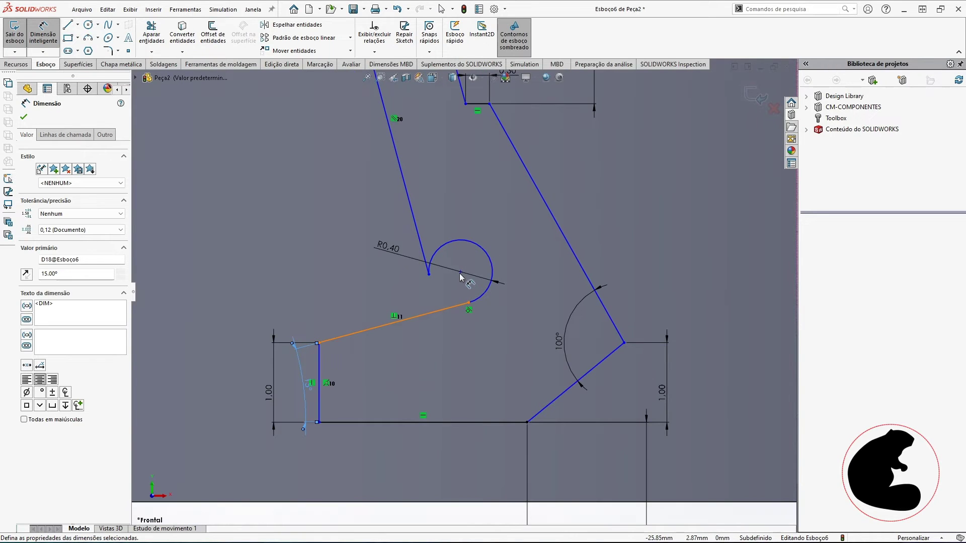
{"action": "scroll", "coordinate": [461, 276], "scroll_direction": "up", "scroll_amount": 3}
{"action": "scroll", "coordinate": [460, 222], "scroll_direction": "down", "scroll_amount": 1}
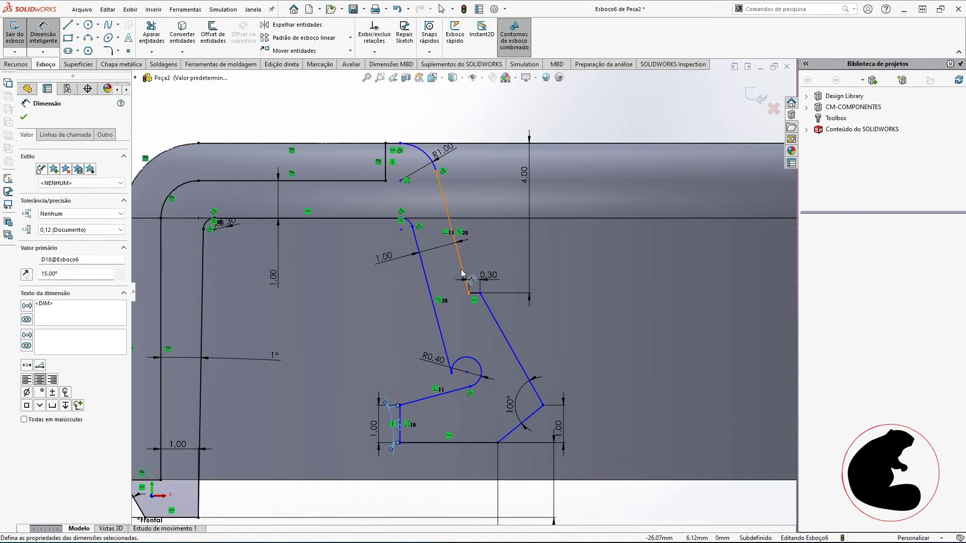
{"action": "key", "text": "Escape"}
{"action": "scroll", "coordinate": [484, 355], "scroll_direction": "down", "scroll_amount": 2}
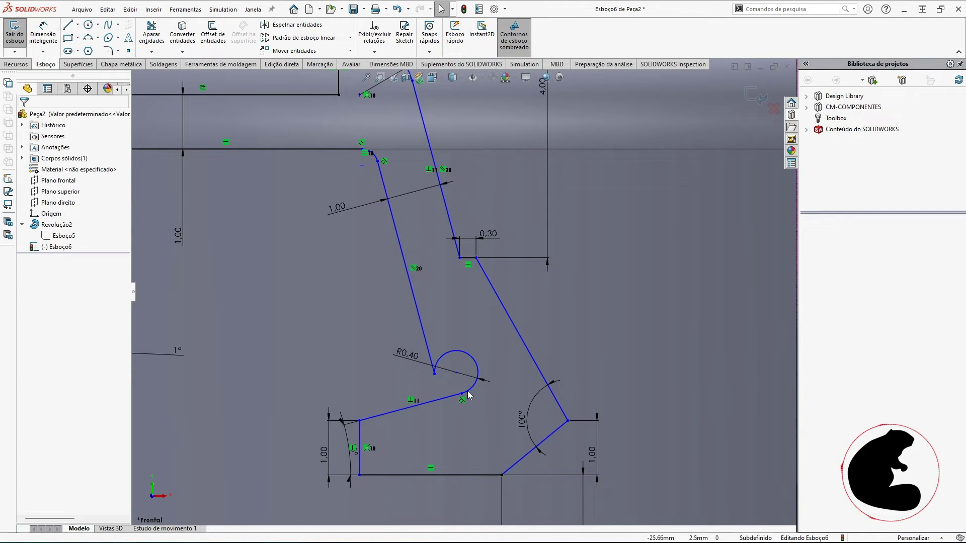
Step: Drag the arc endpoint upward to reshape the lip
{"action": "left_click_drag", "start_coordinate": [434, 374], "coordinate": [441, 349]}
{"action": "scroll", "coordinate": [473, 373], "scroll_direction": "up", "scroll_amount": 2}
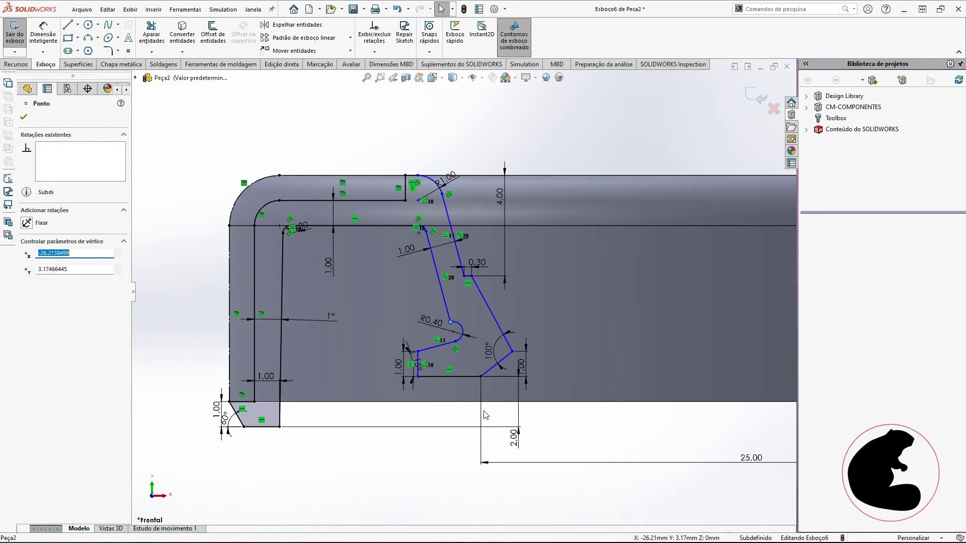
{"action": "key", "text": "Escape"}
{"action": "scroll", "coordinate": [464, 320], "scroll_direction": "down", "scroll_amount": 2}
Step: Set a 10° angle between the two long slanted lip lines
{"action": "left_click", "coordinate": [42, 34]}
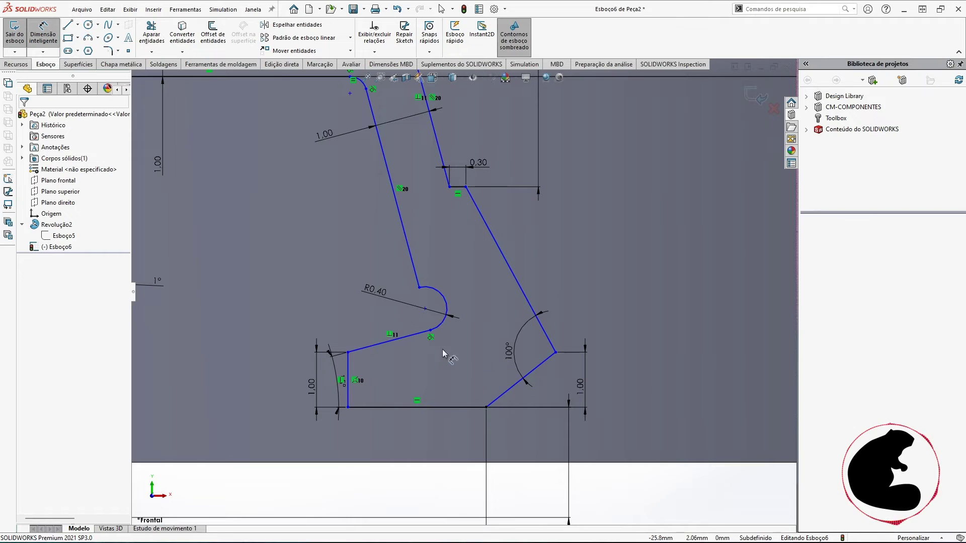
{"action": "scroll", "coordinate": [458, 270], "scroll_direction": "up", "scroll_amount": 1}
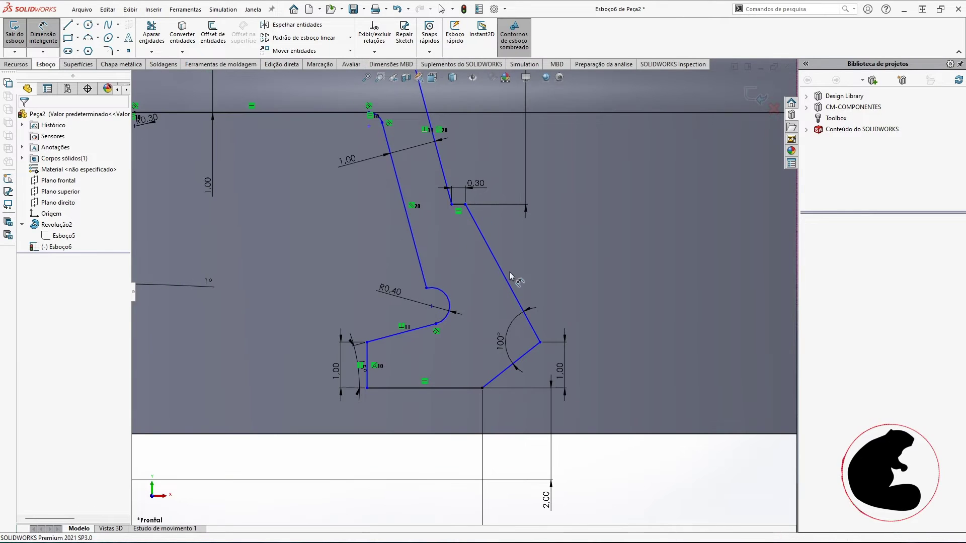
{"action": "left_click", "coordinate": [419, 253]}
{"action": "left_click", "coordinate": [484, 243]}
{"action": "left_click", "coordinate": [462, 248]}
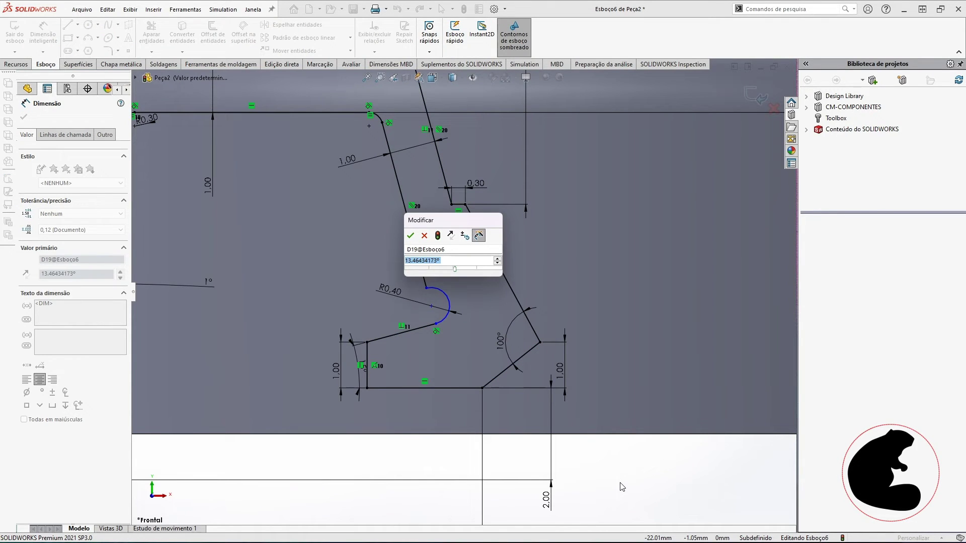
{"action": "type", "text": "10"}
{"action": "key", "text": "Return"}
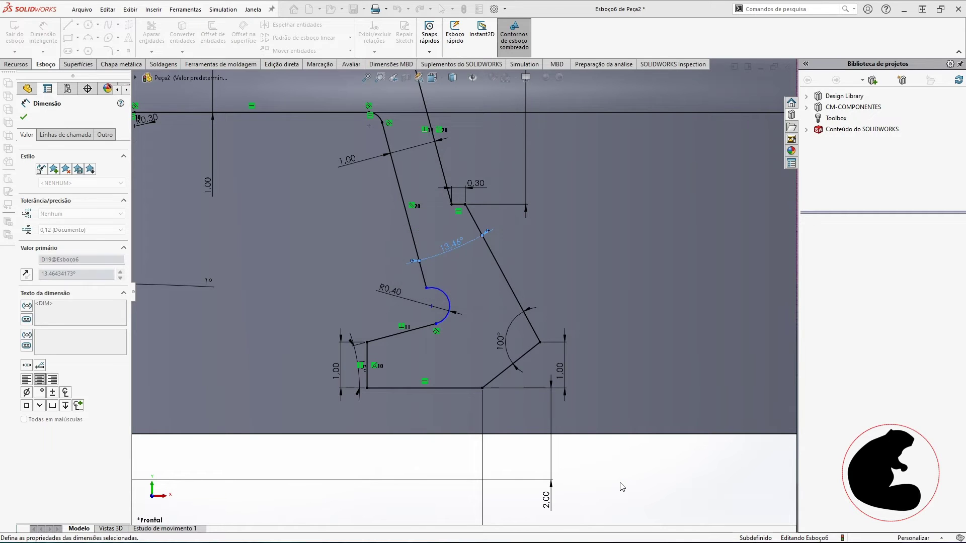
{"action": "scroll", "coordinate": [492, 343], "scroll_direction": "down", "scroll_amount": 3}
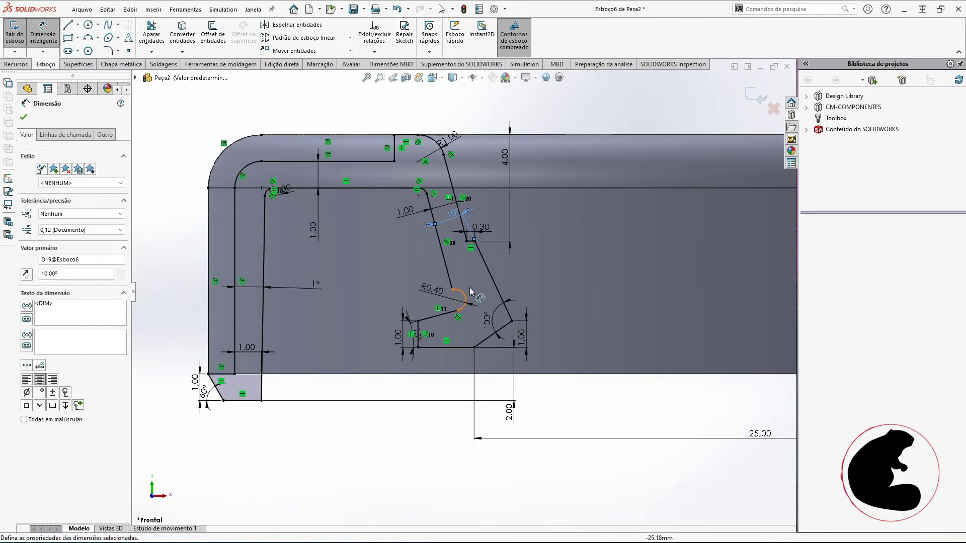
{"action": "scroll", "coordinate": [476, 290], "scroll_direction": "up", "scroll_amount": 2}
Step: Move the 10° label between the lines and enlarge the arc via its centre
{"action": "left_click_drag", "start_coordinate": [436, 200], "coordinate": [478, 275]}
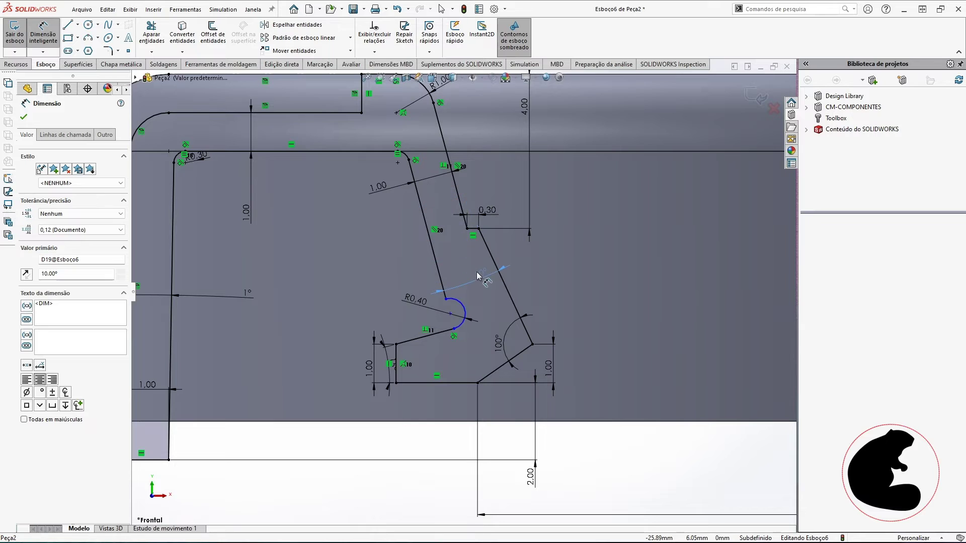
{"action": "scroll", "coordinate": [472, 282], "scroll_direction": "down", "scroll_amount": 3}
{"action": "scroll", "coordinate": [460, 305], "scroll_direction": "up", "scroll_amount": 4}
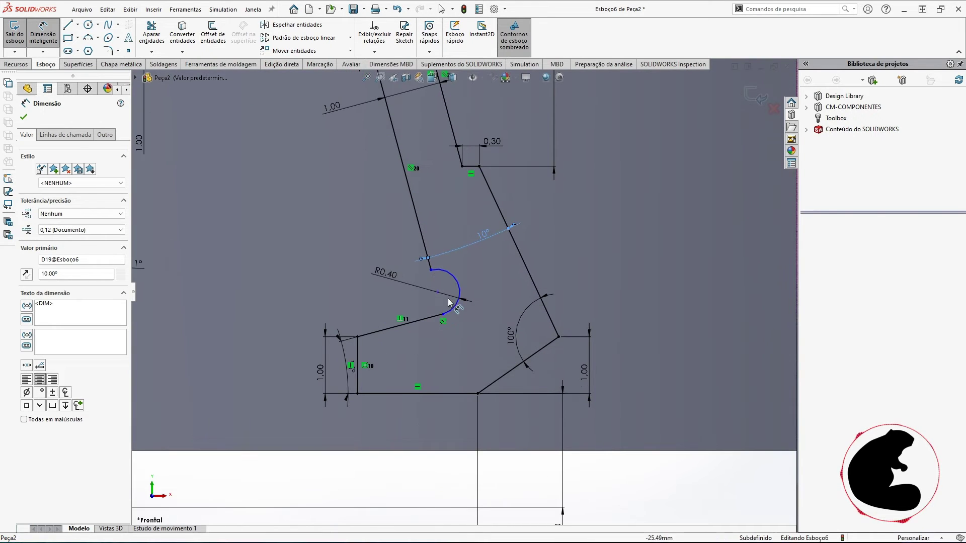
{"action": "left_click", "coordinate": [438, 295]}
{"action": "mouse_move", "coordinate": [437, 295]}
{"action": "left_mouse_down"}
{"action": "mouse_move", "coordinate": [443, 271]}
{"action": "mouse_move", "coordinate": [445, 285]}
{"action": "left_mouse_up"}
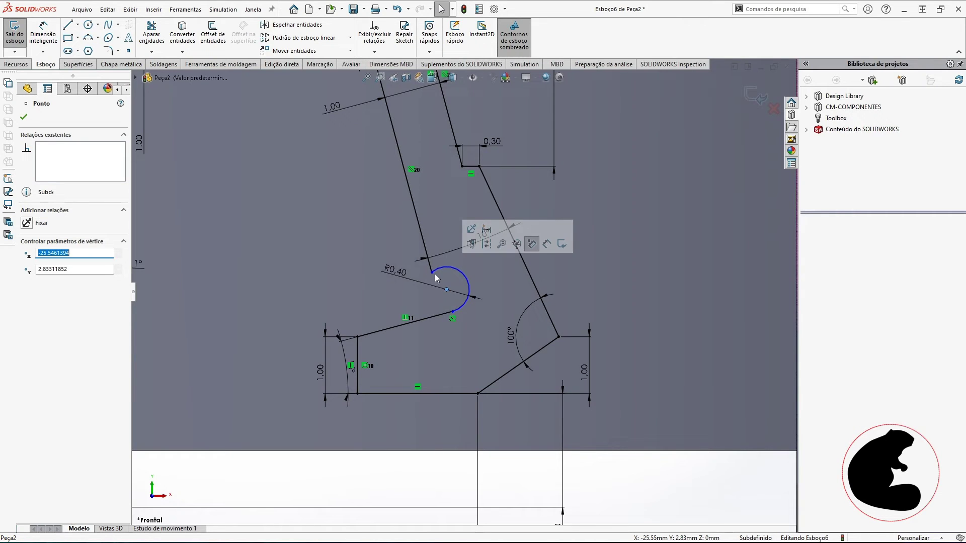
Step: Draw a construction line from the R0.40 arc's top endpoint to its bottom endpoint
{"action": "scroll", "coordinate": [435, 276], "scroll_direction": "down", "scroll_amount": 5}
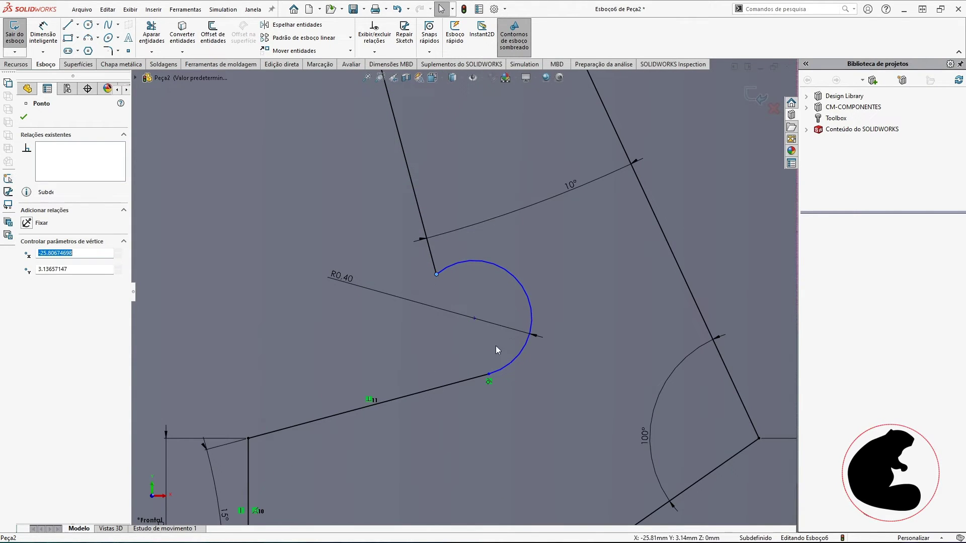
{"action": "left_click", "coordinate": [78, 25]}
{"action": "left_click", "coordinate": [90, 37]}
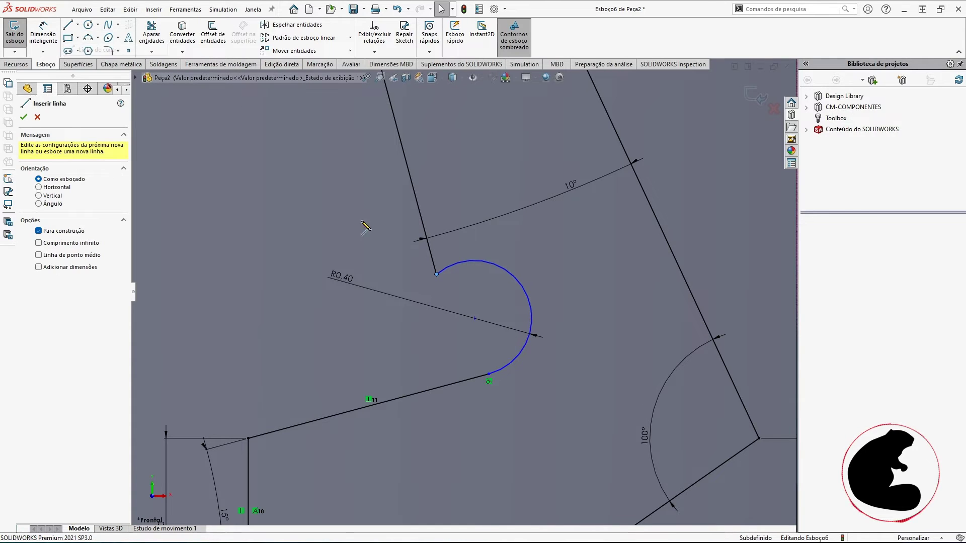
{"action": "left_click", "coordinate": [437, 276]}
{"action": "left_click", "coordinate": [488, 374]}
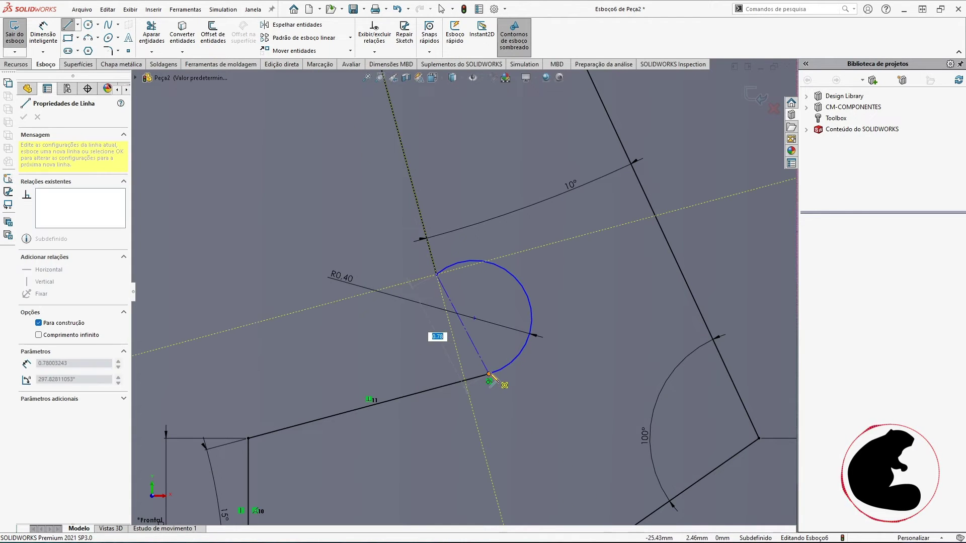
{"action": "key", "text": "Escape"}
Step: Make the arc centre coincident with the new construction line, fully defining Esboço6
{"action": "left_click", "coordinate": [471, 340]}
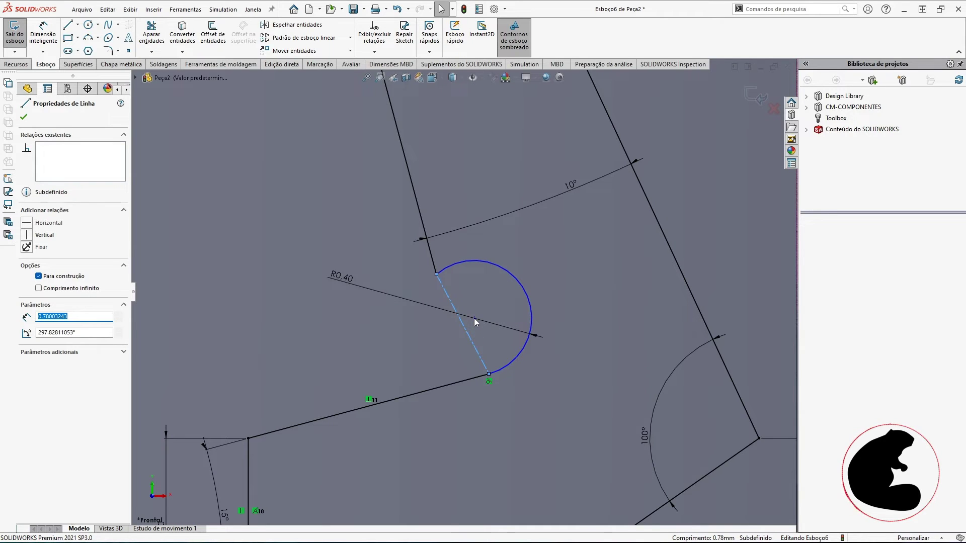
{"action": "left_click", "coordinate": [474, 318], "text": "ctrl"}
{"action": "left_click", "coordinate": [518, 273]}
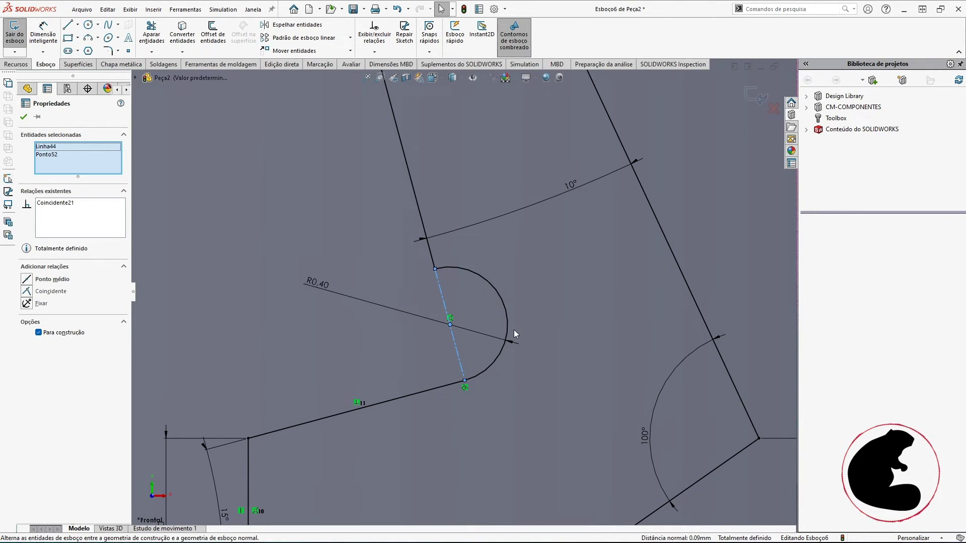
{"action": "key", "text": "f"}
{"action": "left_click", "coordinate": [466, 464]}
{"action": "scroll", "coordinate": [442, 240], "scroll_direction": "down", "scroll_amount": 3}
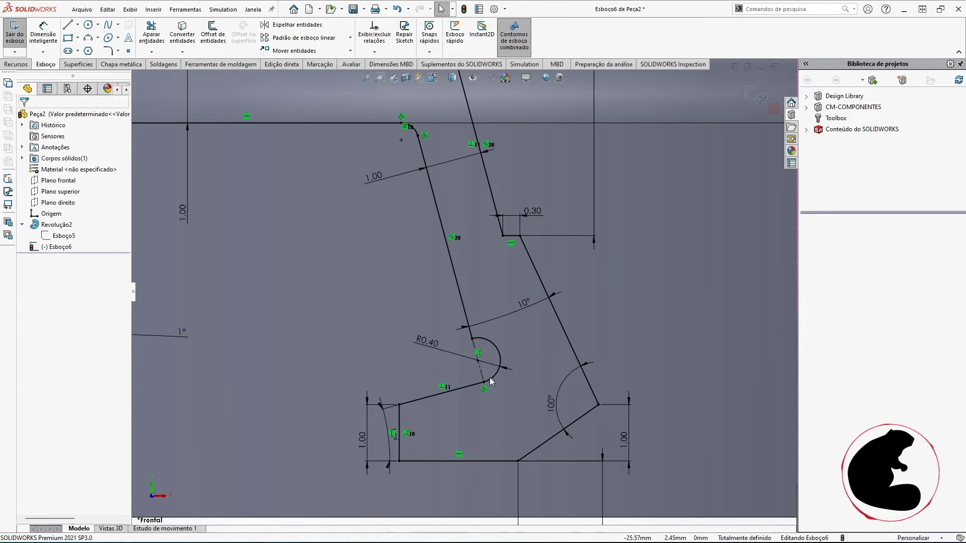
{"action": "scroll", "coordinate": [459, 253], "scroll_direction": "up", "scroll_amount": 3}
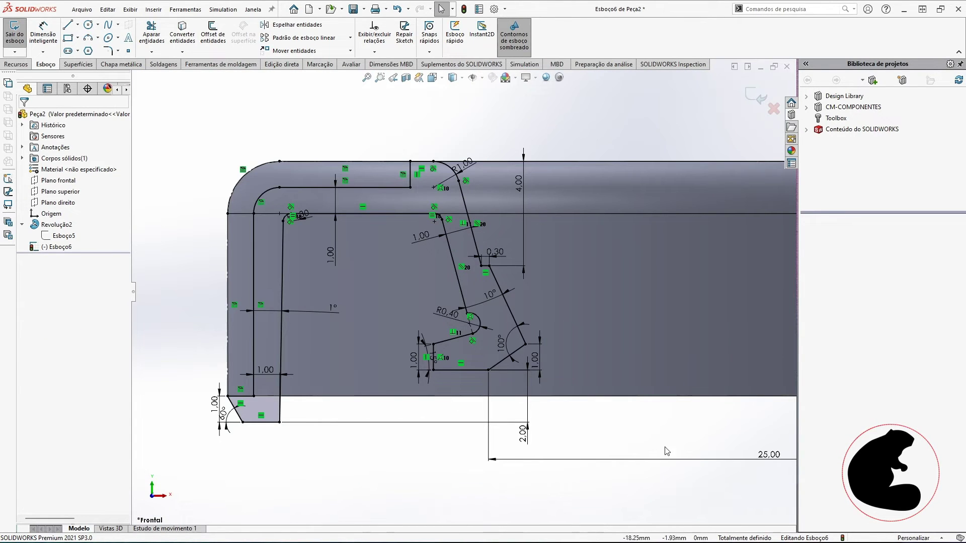
Step: Select the 25.00 mm horizontal dimension tying the lip-seal profile to the origin
{"action": "scroll", "coordinate": [551, 408], "scroll_direction": "down", "scroll_amount": 2}
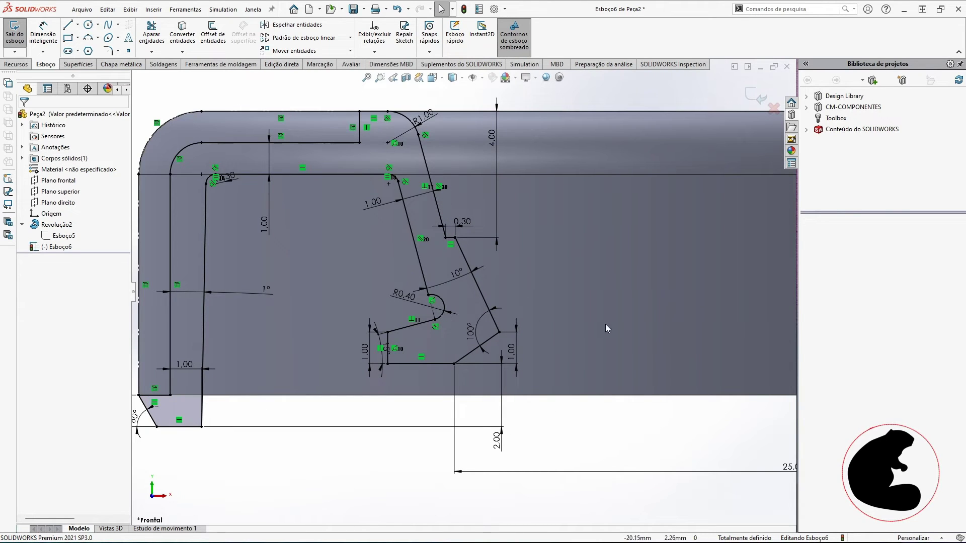
{"action": "scroll", "coordinate": [532, 381], "scroll_direction": "up", "scroll_amount": 2}
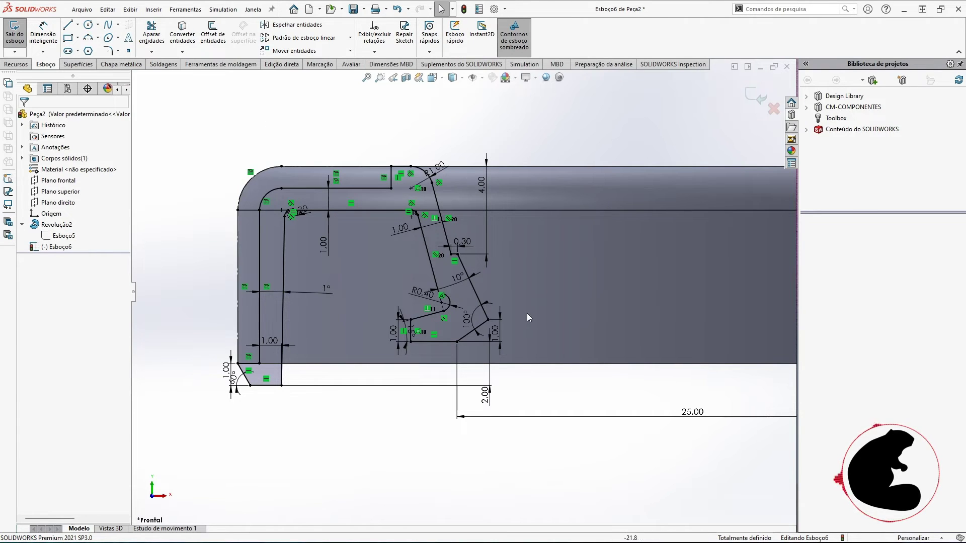
{"action": "scroll", "coordinate": [624, 413], "scroll_direction": "up", "scroll_amount": 1}
{"action": "left_click", "coordinate": [662, 423]}
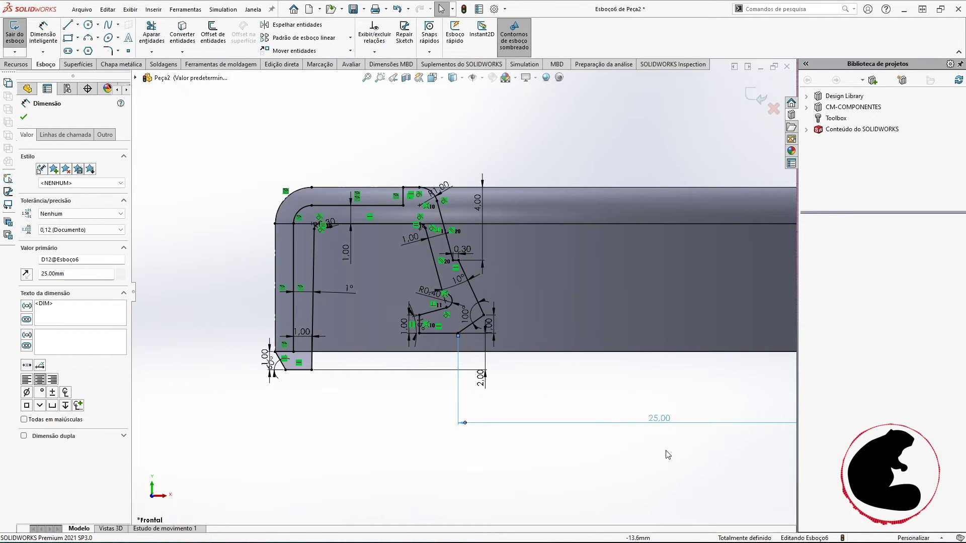
{"action": "double_click", "coordinate": [660, 418]}
{"action": "key", "text": "BackSpace"}
{"action": "type", "text": "20"}
{"action": "key", "text": "Return"}
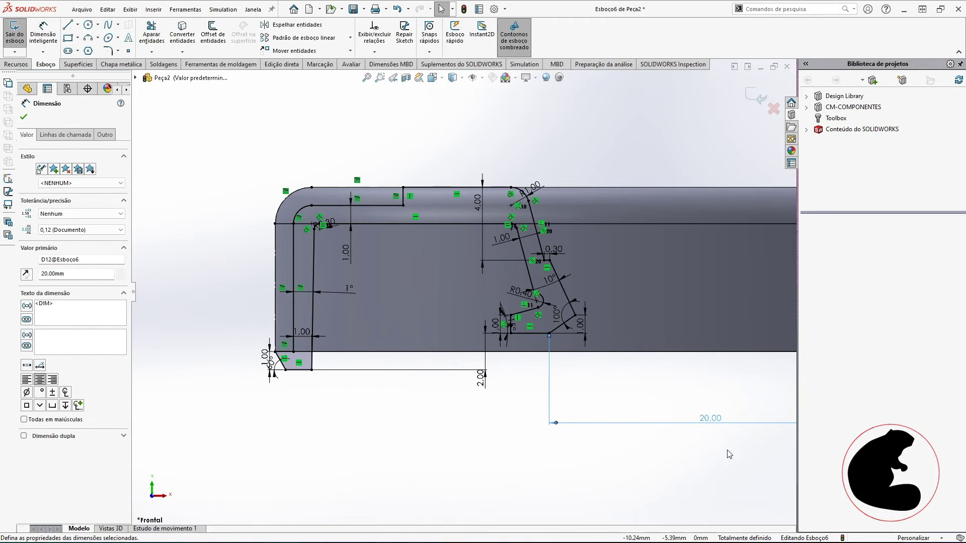
{"action": "double_click", "coordinate": [711, 421]}
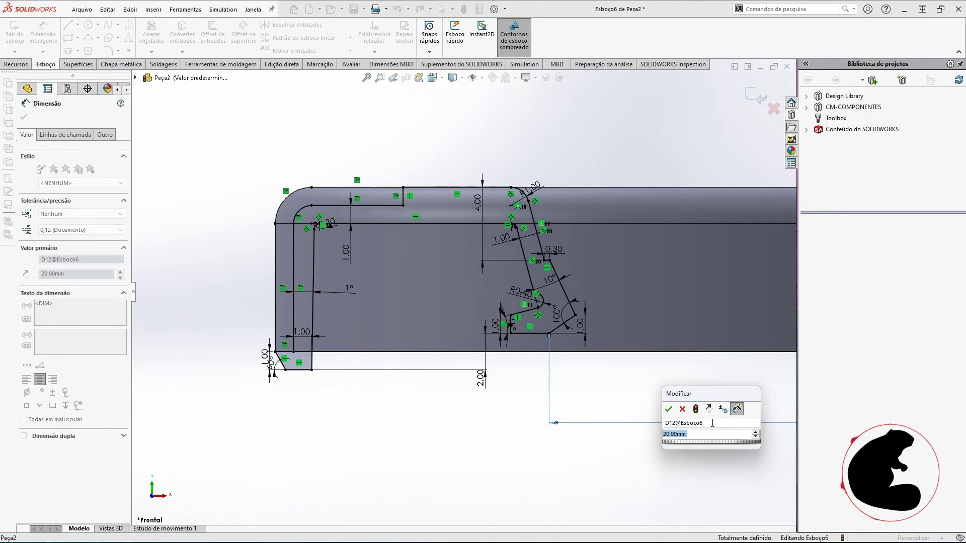
{"action": "type", "text": "28"}
{"action": "key", "text": "Return"}
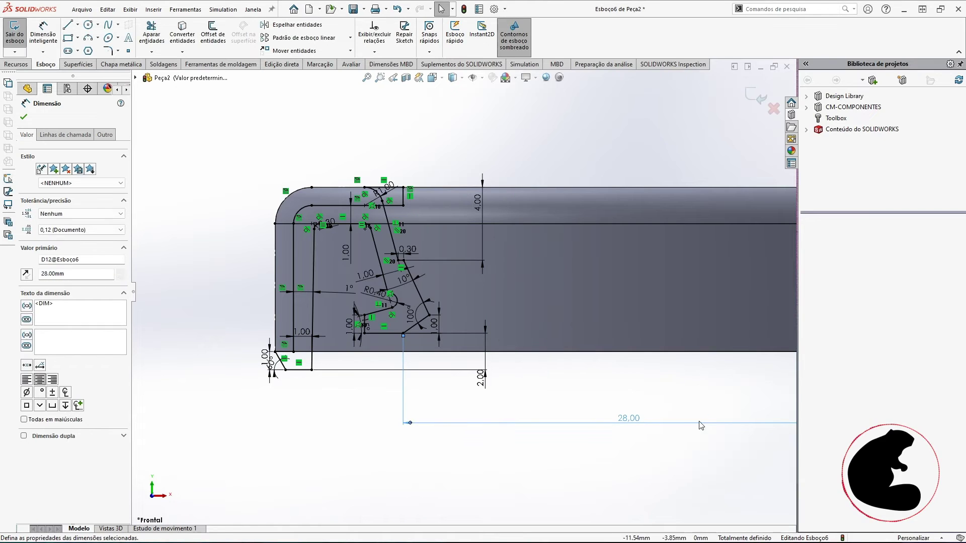
{"action": "scroll", "coordinate": [363, 225], "scroll_direction": "down", "scroll_amount": 2}
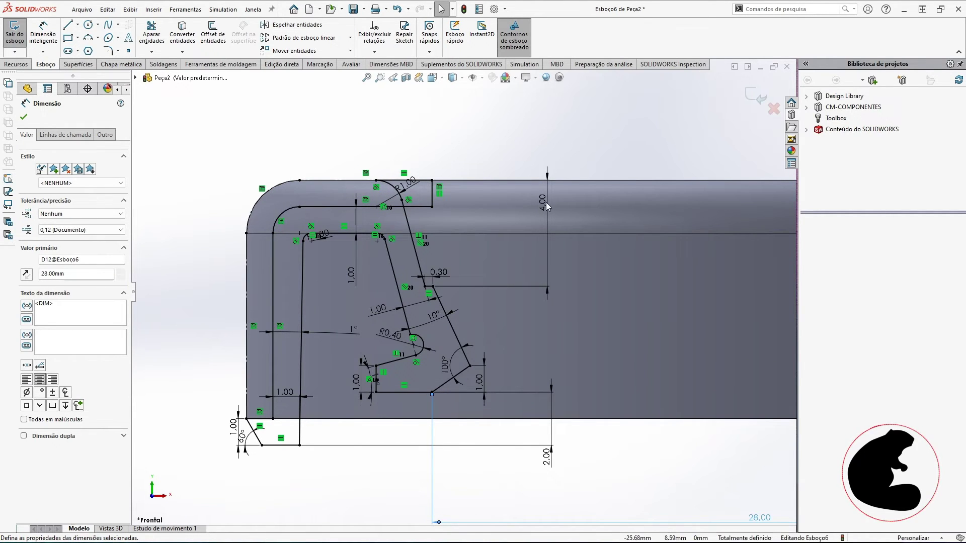
{"action": "scroll", "coordinate": [589, 430], "scroll_direction": "up", "scroll_amount": 3}
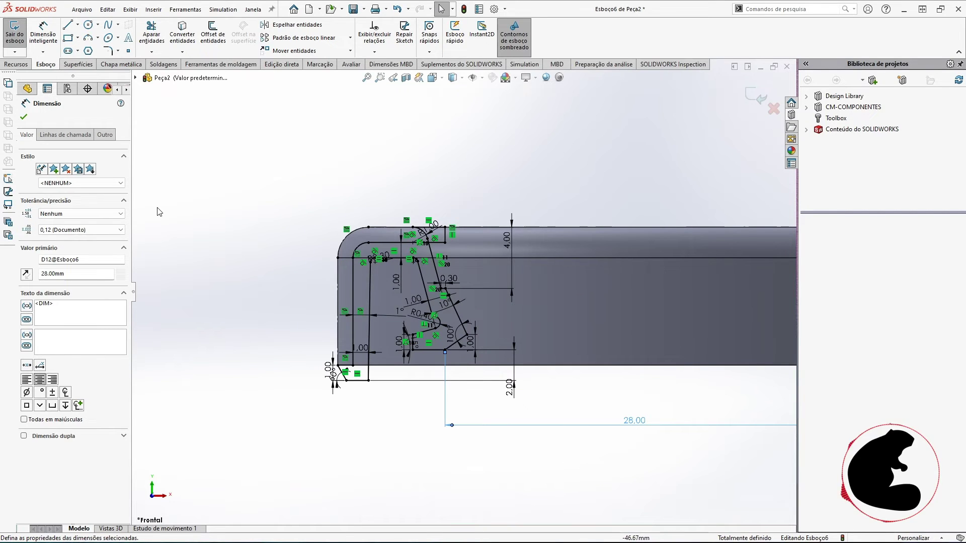
{"action": "scroll", "coordinate": [389, 247], "scroll_direction": "down", "scroll_amount": 2}
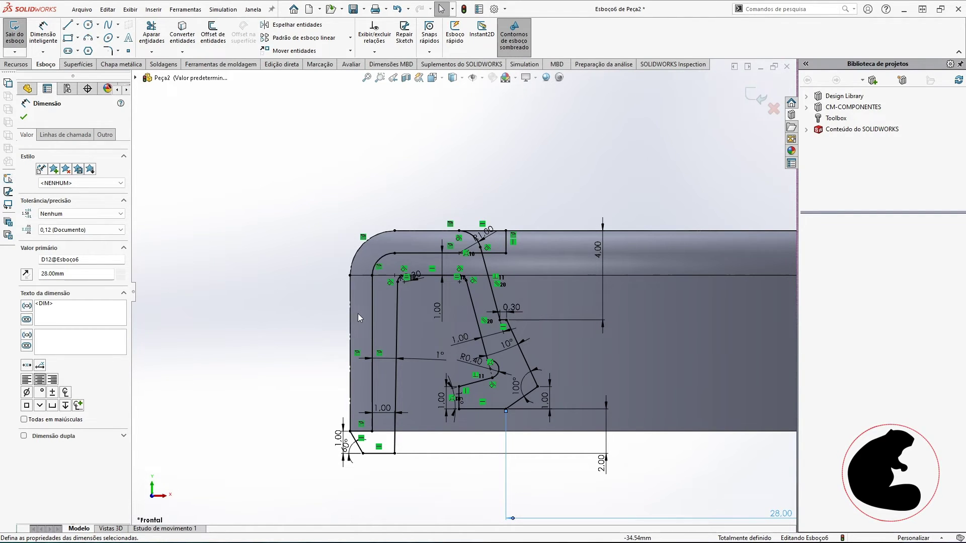
{"action": "scroll", "coordinate": [462, 292], "scroll_direction": "up", "scroll_amount": 3}
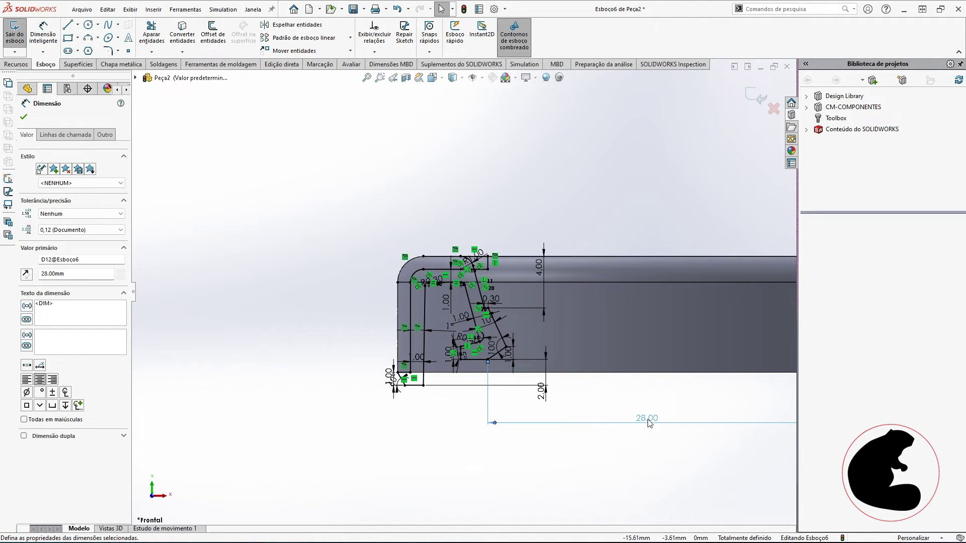
{"action": "double_click", "coordinate": [647, 420]}
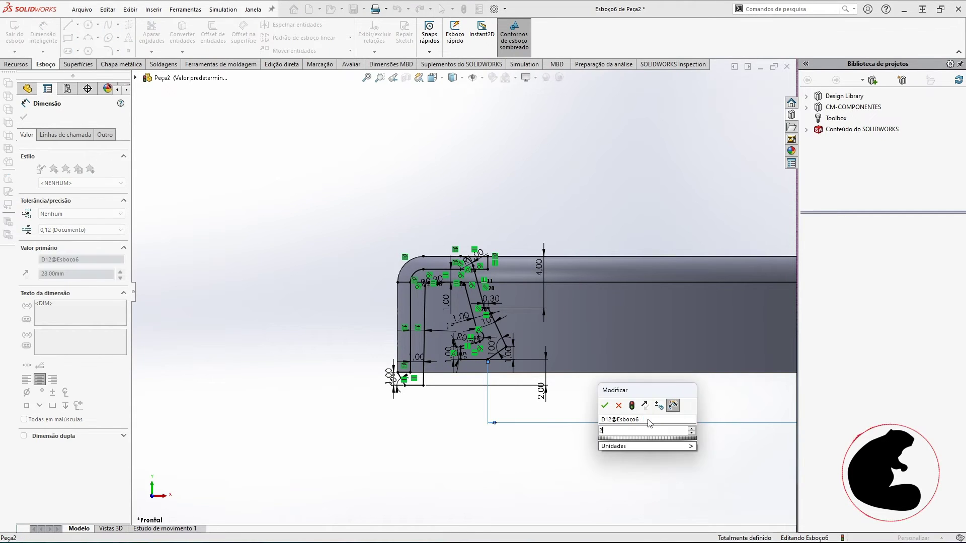
{"action": "key", "text": "Return"}
{"action": "scroll", "coordinate": [436, 231], "scroll_direction": "down", "scroll_amount": 1}
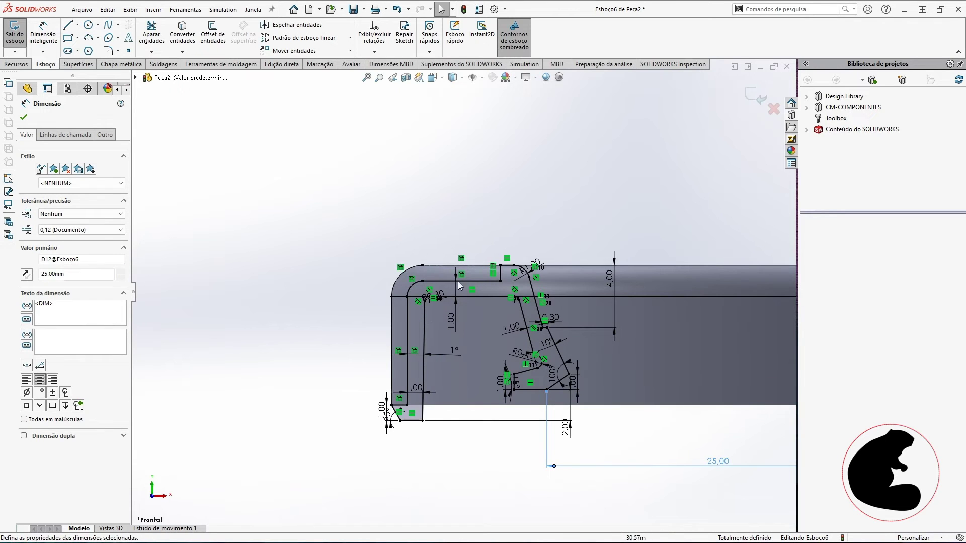
{"action": "key", "text": "Escape"}
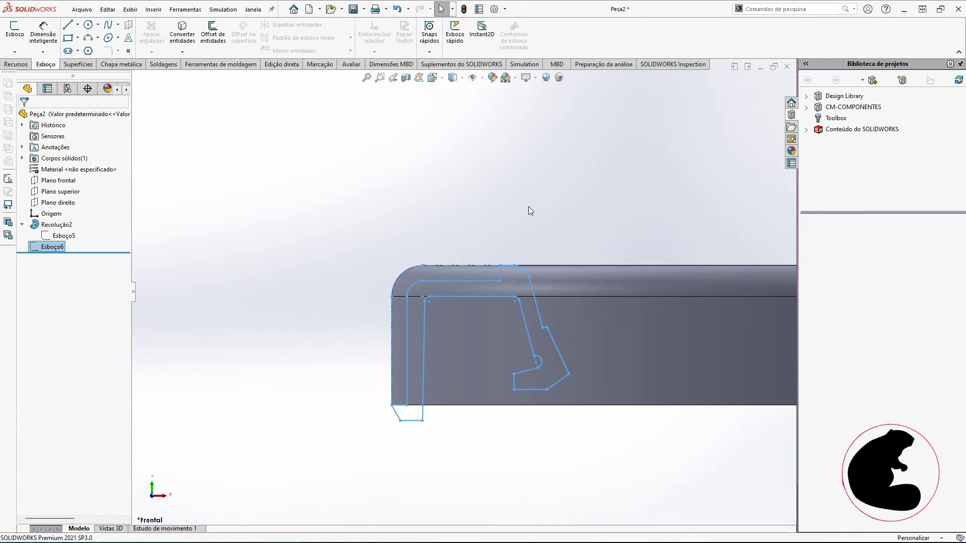
Step: Delete the Revolução2 revolve feature and preview the Esboço6 and Esboço5 sketches
{"action": "left_click", "coordinate": [55, 224]}
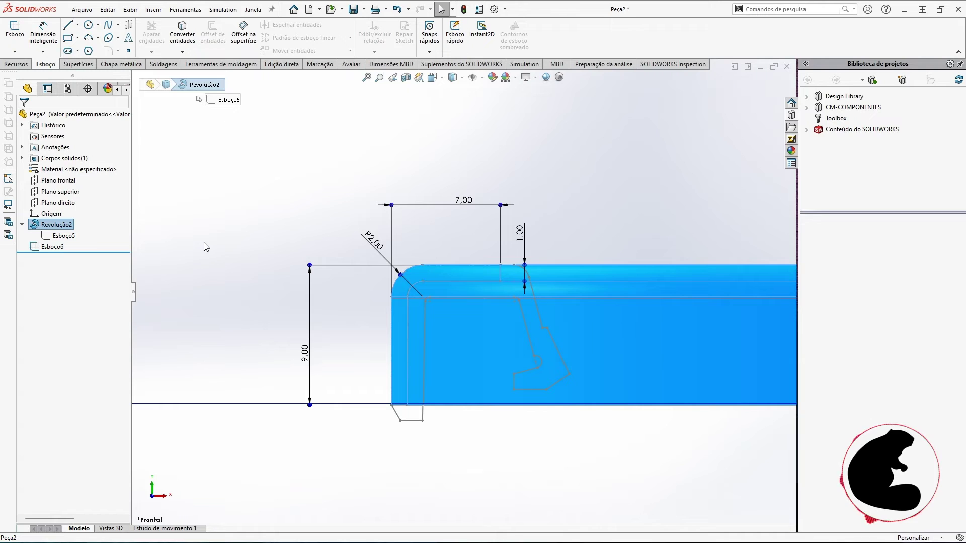
{"action": "key", "text": "Delete"}
{"action": "key", "text": "Return"}
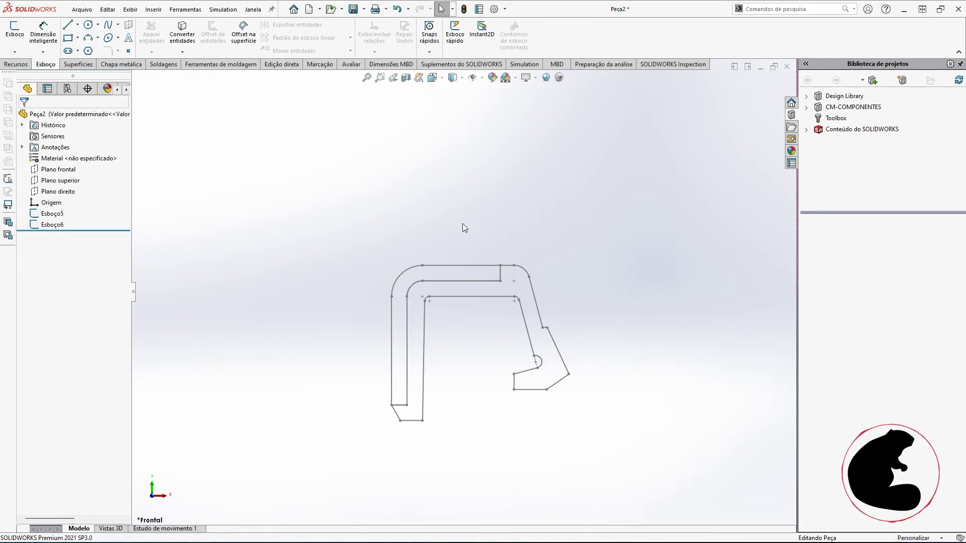
{"action": "left_click", "coordinate": [66, 222]}
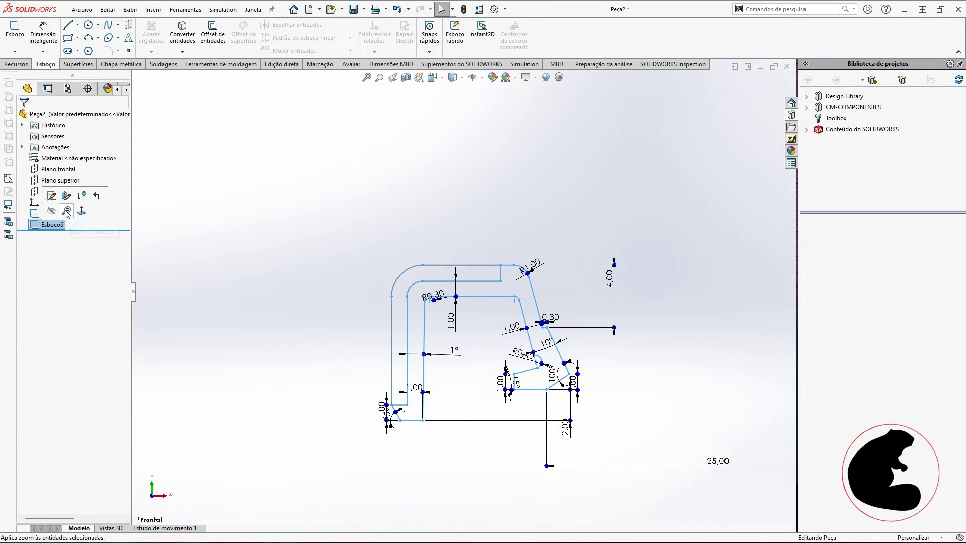
{"action": "left_click", "coordinate": [183, 273]}
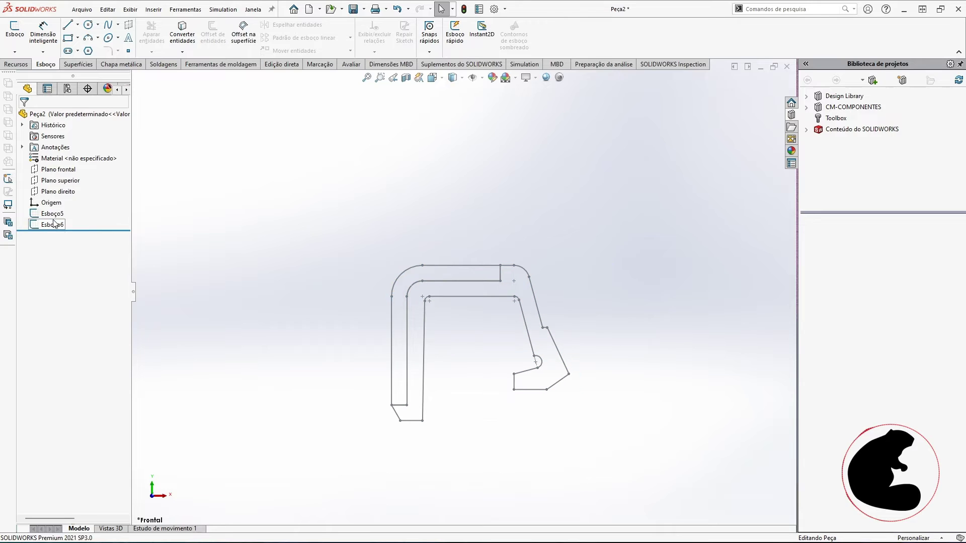
{"action": "left_click", "coordinate": [50, 214]}
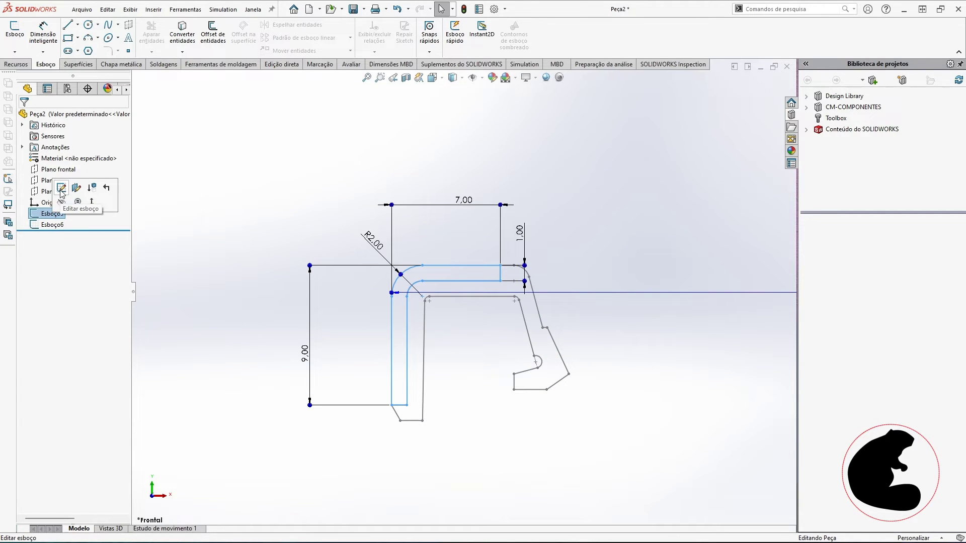
Step: Undo the accidental deletion of Esboço5 and Esboço6, then edit Esboço6 again
{"action": "left_click", "coordinate": [449, 227]}
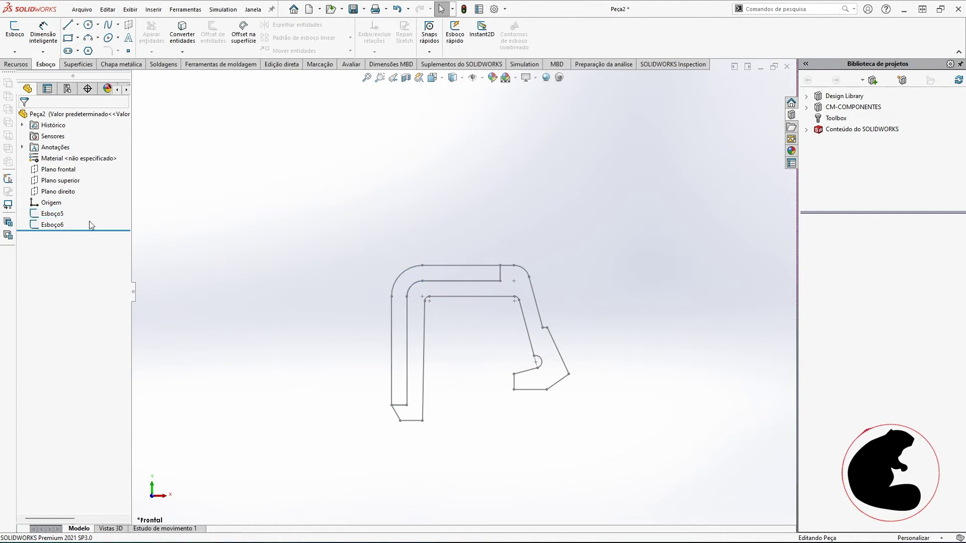
{"action": "left_click_drag", "start_coordinate": [50, 214], "coordinate": [42, 222]}
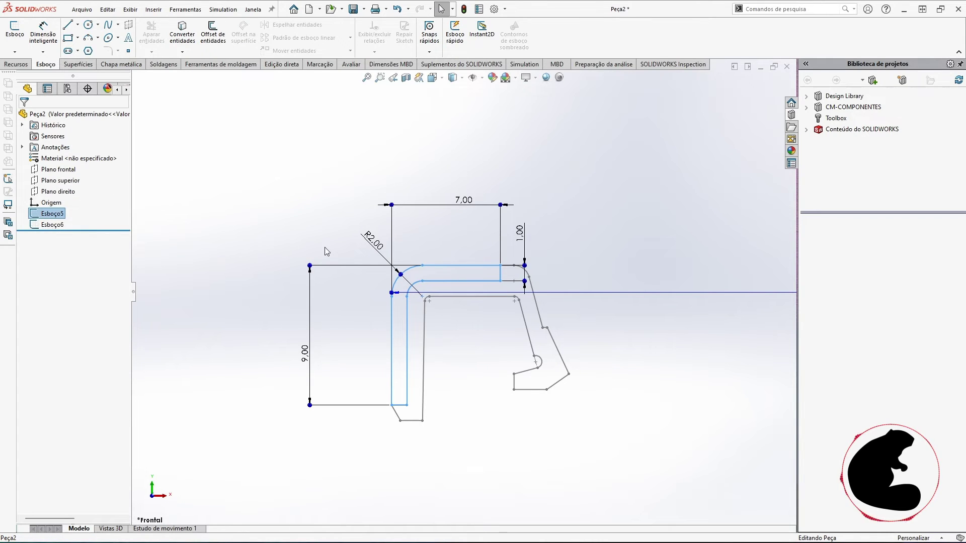
{"action": "left_click", "coordinate": [53, 222]}
{"action": "left_click", "coordinate": [53, 225]}
{"action": "left_click", "coordinate": [45, 216]}
{"action": "key", "text": "Delete"}
{"action": "key", "text": "Return"}
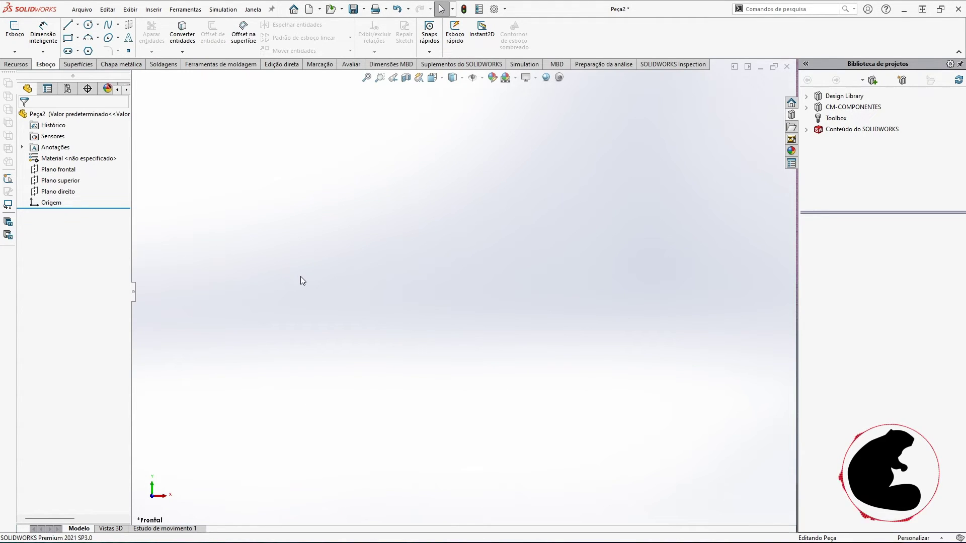
{"action": "key", "text": "ctrl+z"}
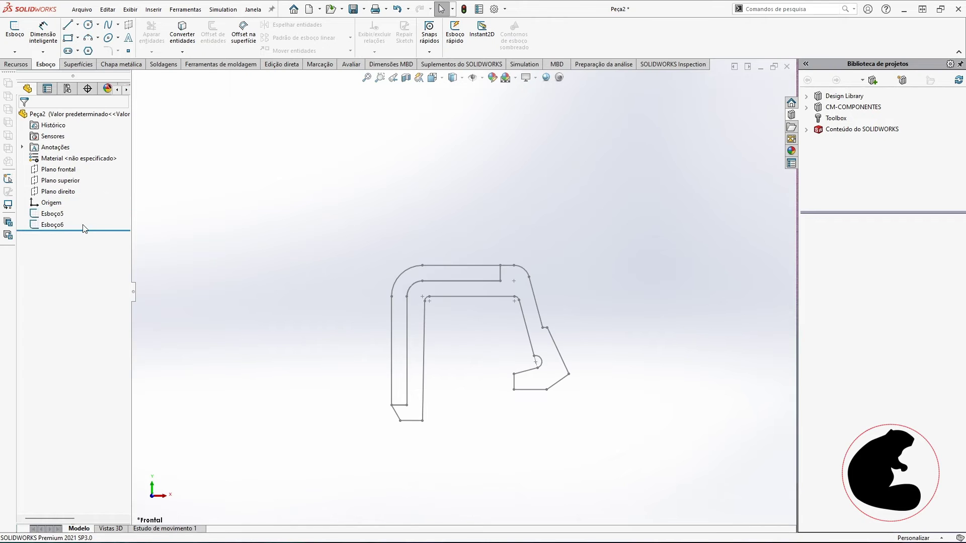
{"action": "left_click", "coordinate": [84, 227]}
{"action": "left_click", "coordinate": [68, 197]}
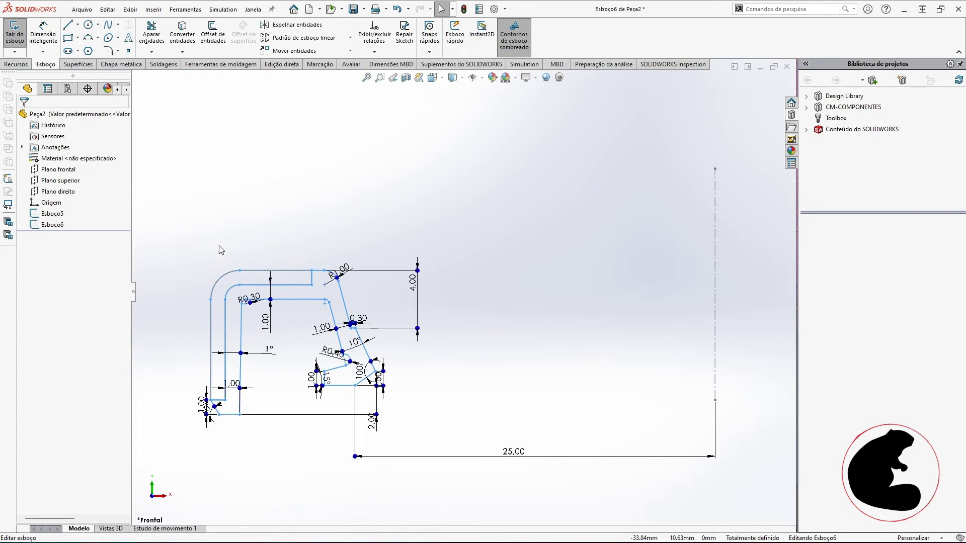
Step: Hide the Esboço5 sketch geometry
{"action": "left_click", "coordinate": [62, 213]}
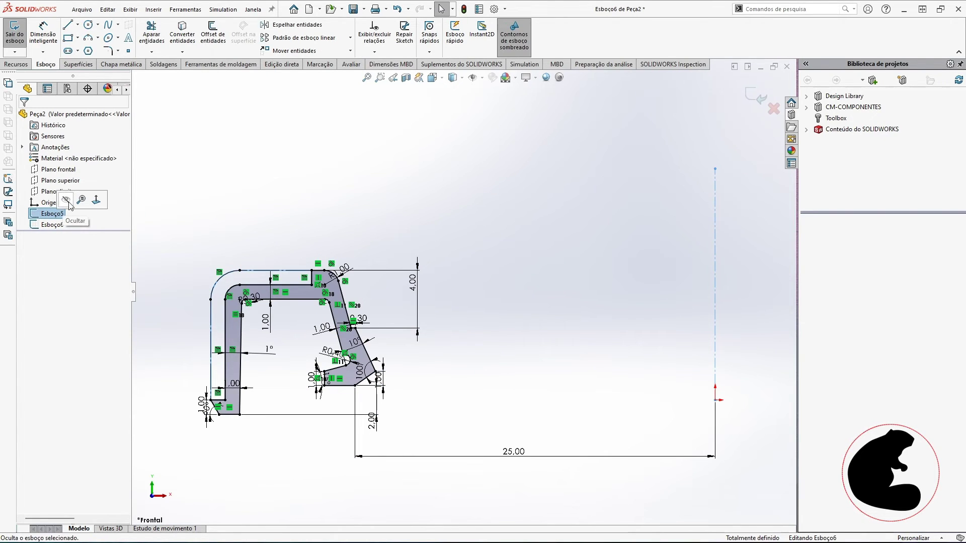
{"action": "left_click", "coordinate": [68, 200]}
{"action": "scroll", "coordinate": [240, 261], "scroll_direction": "down", "scroll_amount": 3}
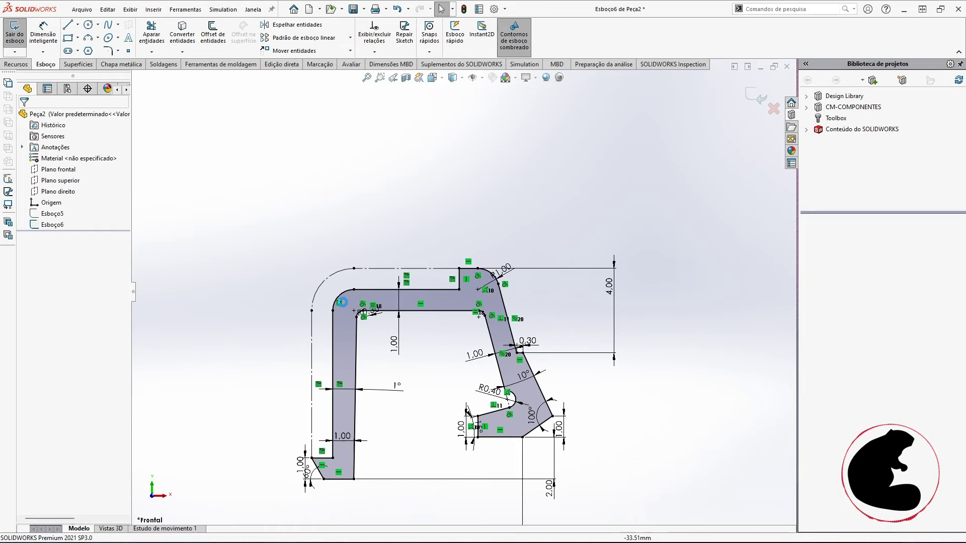
{"action": "scroll", "coordinate": [343, 295], "scroll_direction": "down", "scroll_amount": 5}
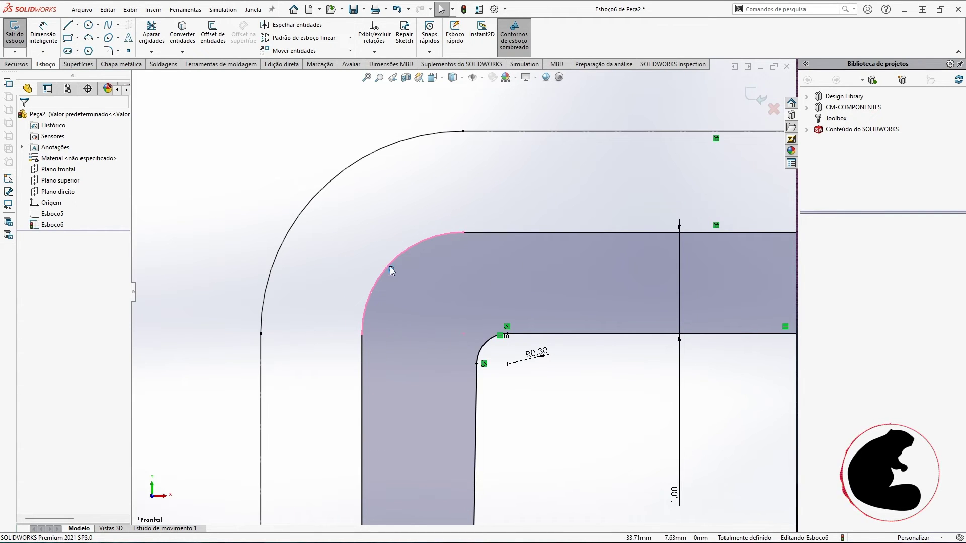
{"action": "scroll", "coordinate": [348, 244], "scroll_direction": "up", "scroll_amount": 2}
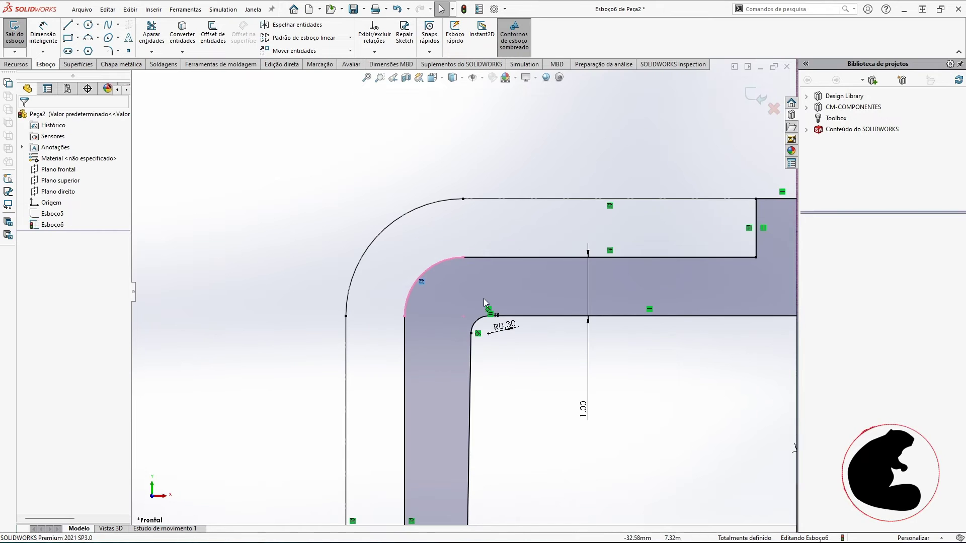
Step: Delete the relation on the profile's top line
{"action": "left_click", "coordinate": [591, 200]}
{"action": "key", "text": "Delete"}
{"action": "scroll", "coordinate": [462, 290], "scroll_direction": "up", "scroll_amount": 1}
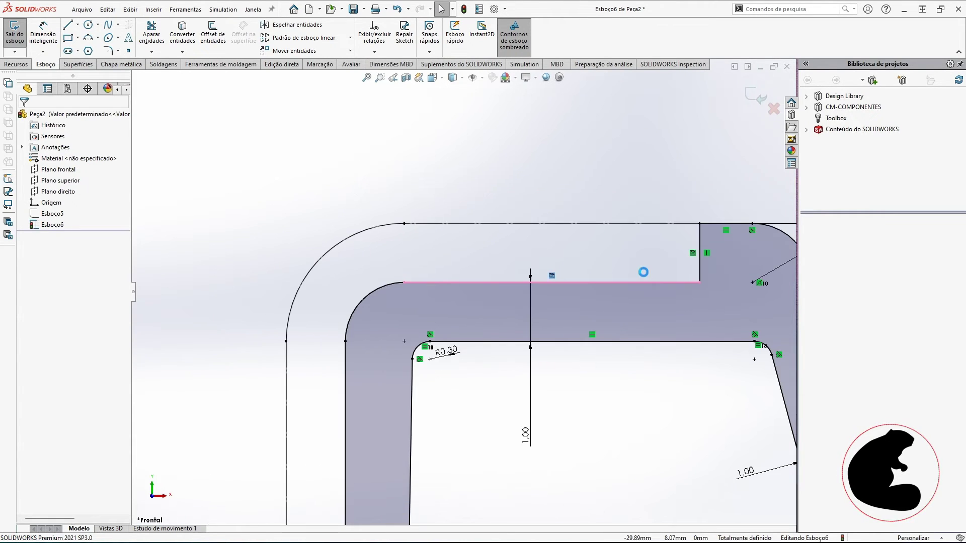
{"action": "scroll", "coordinate": [654, 296], "scroll_direction": "up", "scroll_amount": 2}
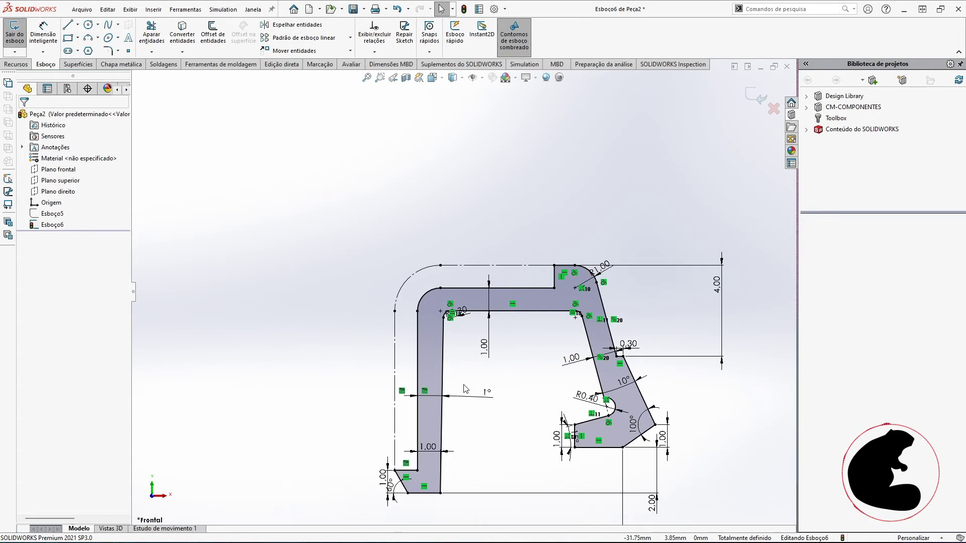
{"action": "scroll", "coordinate": [426, 393], "scroll_direction": "down", "scroll_amount": 3}
Step: Remove the left construction line's relation and exit the sketch
{"action": "left_click", "coordinate": [360, 347]}
{"action": "key", "text": "z"}
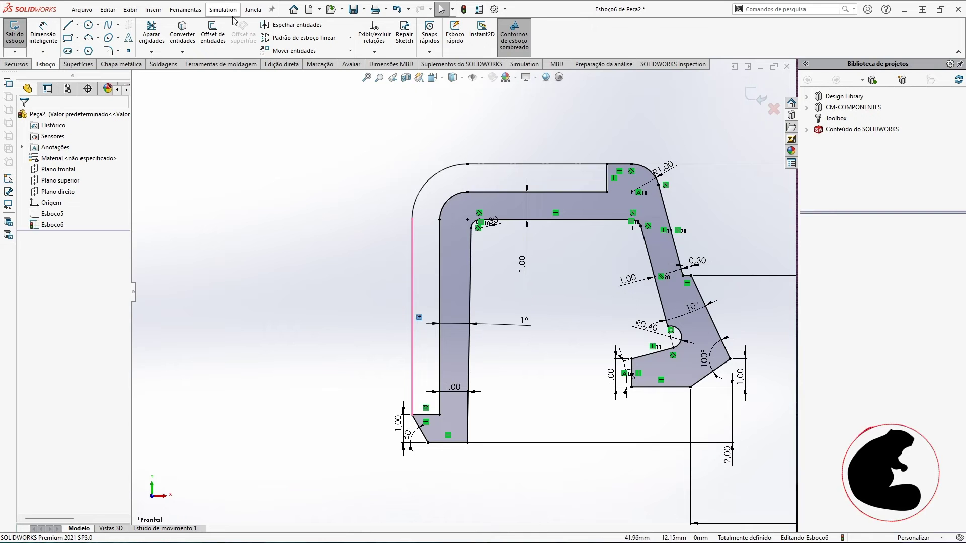
{"action": "scroll", "coordinate": [437, 423], "scroll_direction": "down", "scroll_amount": 4}
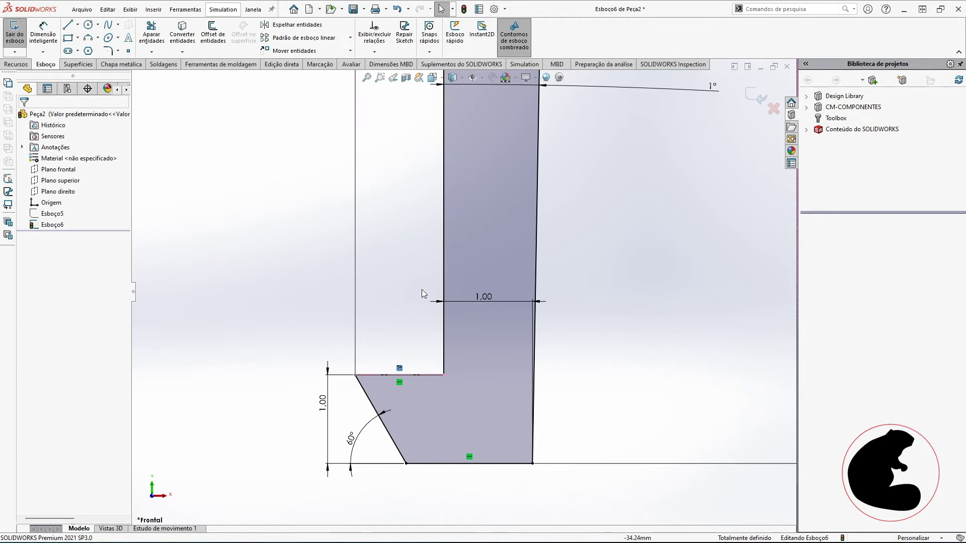
{"action": "scroll", "coordinate": [417, 282], "scroll_direction": "up", "scroll_amount": 2}
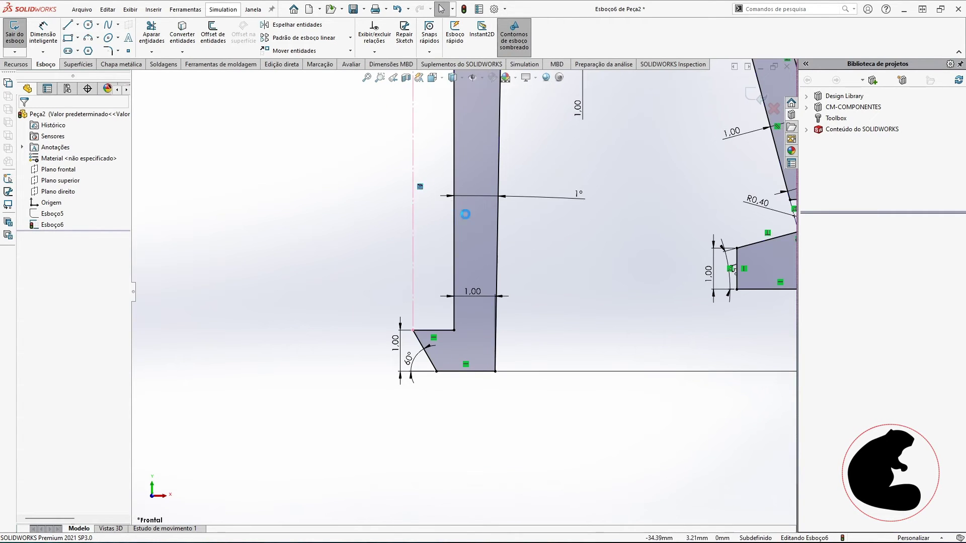
{"action": "scroll", "coordinate": [587, 268], "scroll_direction": "up", "scroll_amount": 3}
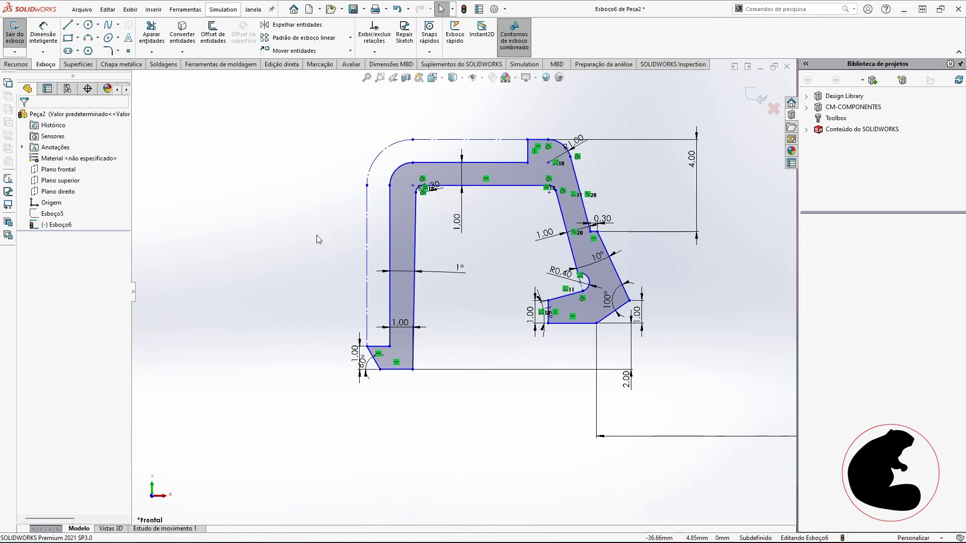
{"action": "left_click", "coordinate": [15, 35]}
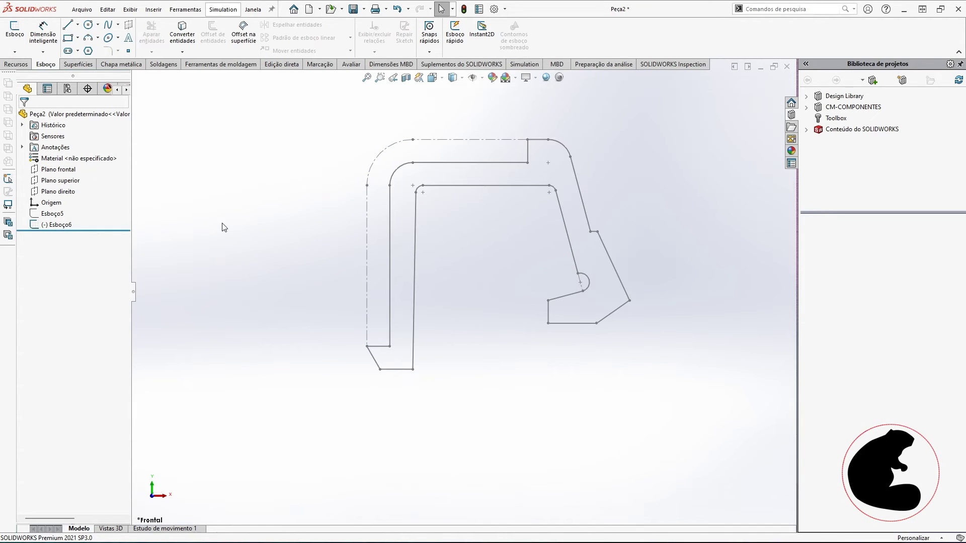
Step: Delete Esboço5 from Peça2's feature tree, confirming with Sim, then edit Esboço6
{"action": "left_click", "coordinate": [52, 214]}
{"action": "key", "text": "Delete"}
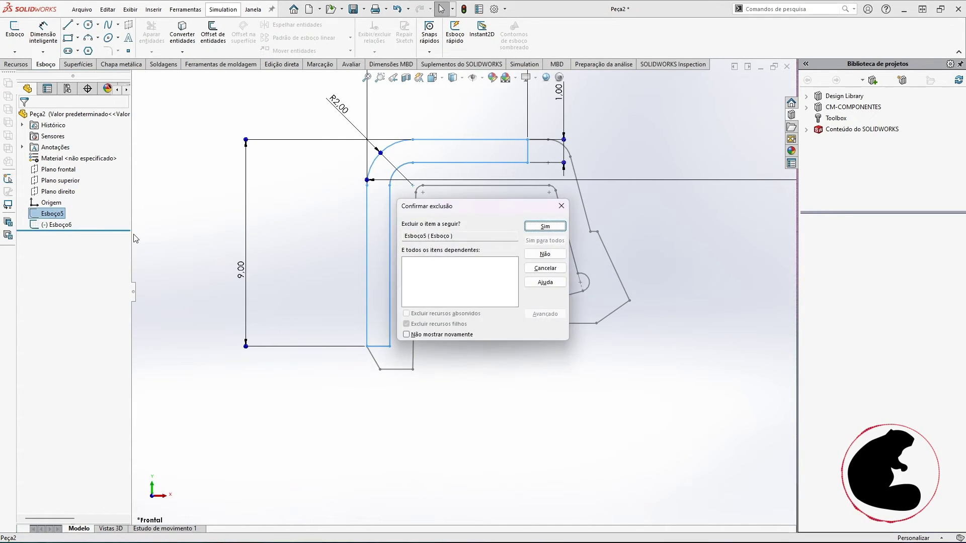
{"action": "key", "text": "Return"}
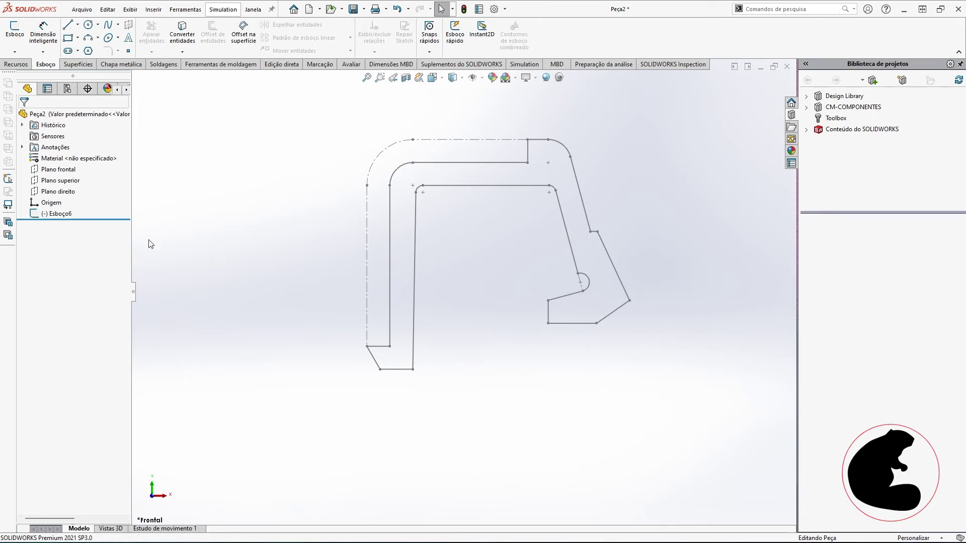
{"action": "left_click", "coordinate": [52, 213]}
{"action": "left_click", "coordinate": [65, 187]}
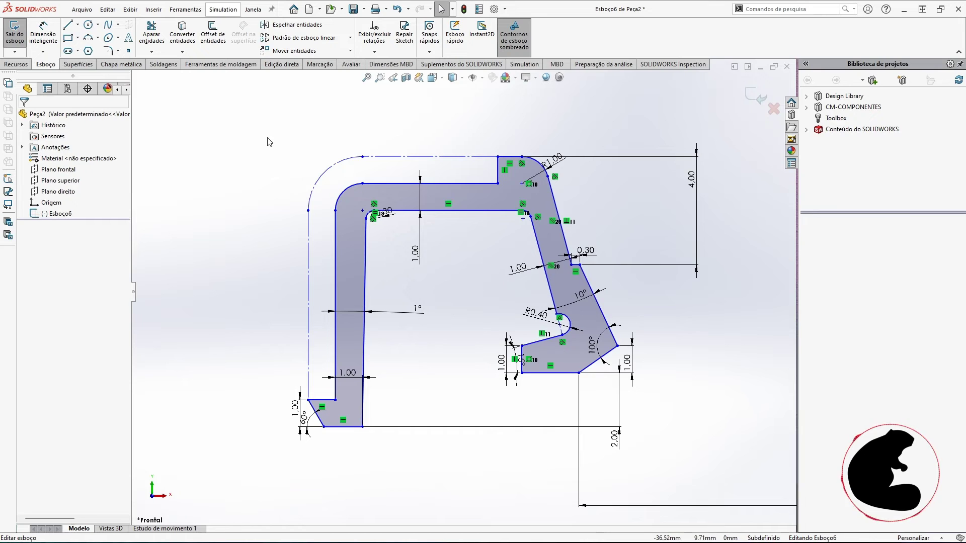
Step: Dimension the top step width of Esboço6 to 1.00 mm
{"action": "left_click", "coordinate": [34, 40]}
{"action": "scroll", "coordinate": [548, 159], "scroll_direction": "down", "scroll_amount": 2}
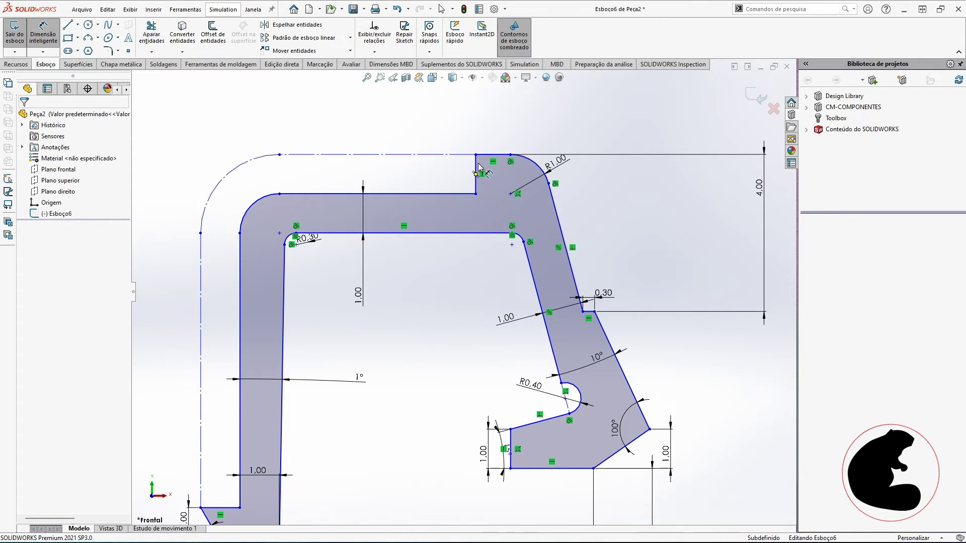
{"action": "left_click", "coordinate": [476, 168]}
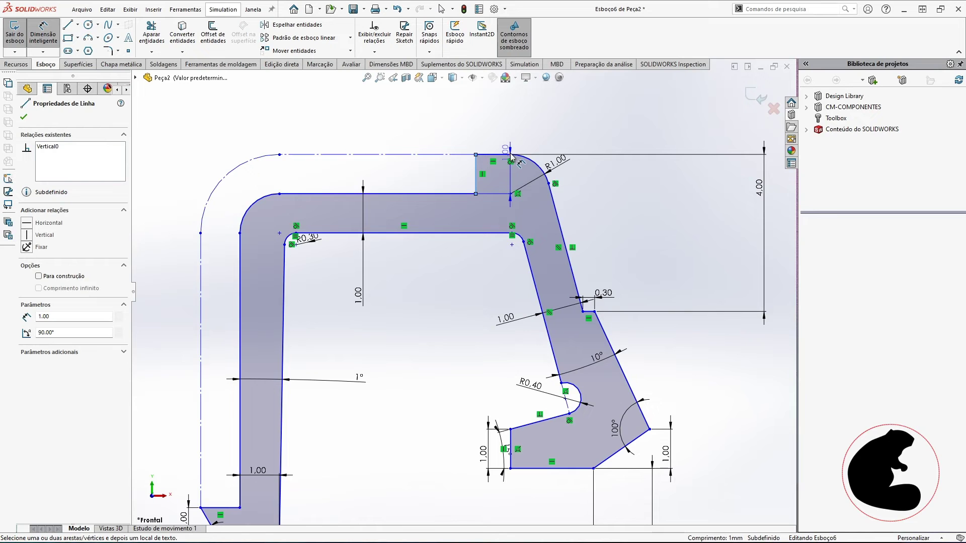
{"action": "left_click", "coordinate": [511, 155]}
{"action": "left_click", "coordinate": [491, 130]}
{"action": "type", "text": "1.00mm"}
{"action": "key", "text": "Return"}
Step: Dimension the top construction line to the bottom line as 9.00 mm overall height
{"action": "scroll", "coordinate": [458, 181], "scroll_direction": "up", "scroll_amount": 4}
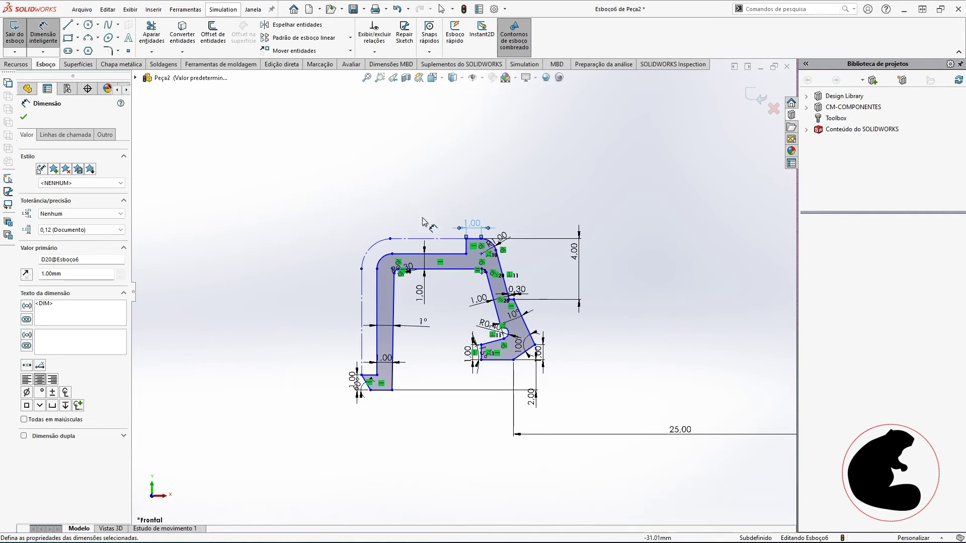
{"action": "scroll", "coordinate": [379, 380], "scroll_direction": "down", "scroll_amount": 3}
{"action": "scroll", "coordinate": [485, 269], "scroll_direction": "up", "scroll_amount": 2}
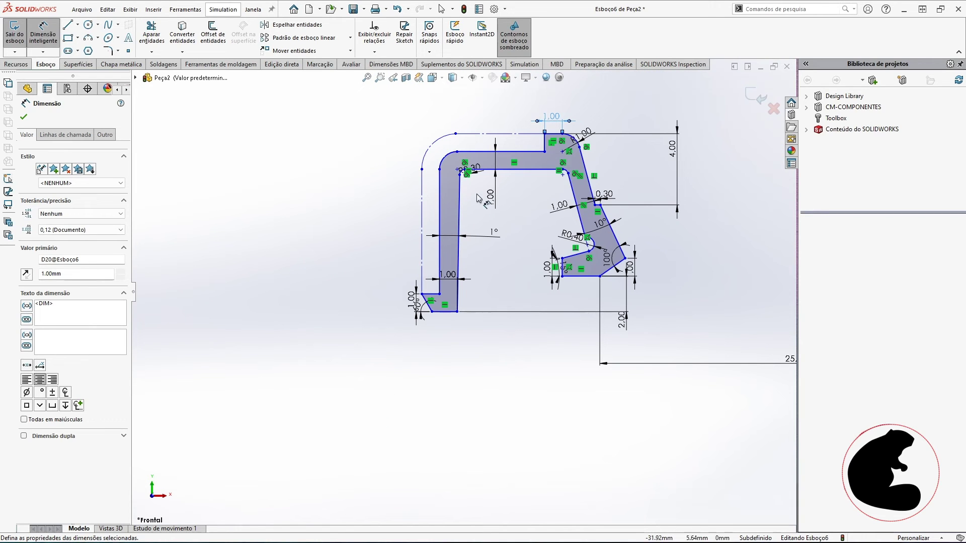
{"action": "left_click", "coordinate": [501, 134]}
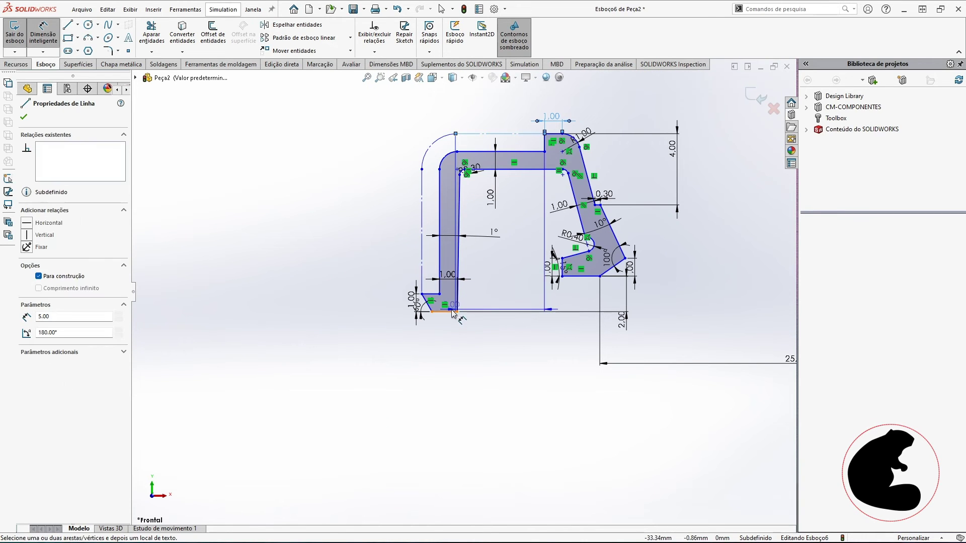
{"action": "left_click", "coordinate": [452, 312]}
{"action": "left_click", "coordinate": [374, 236]}
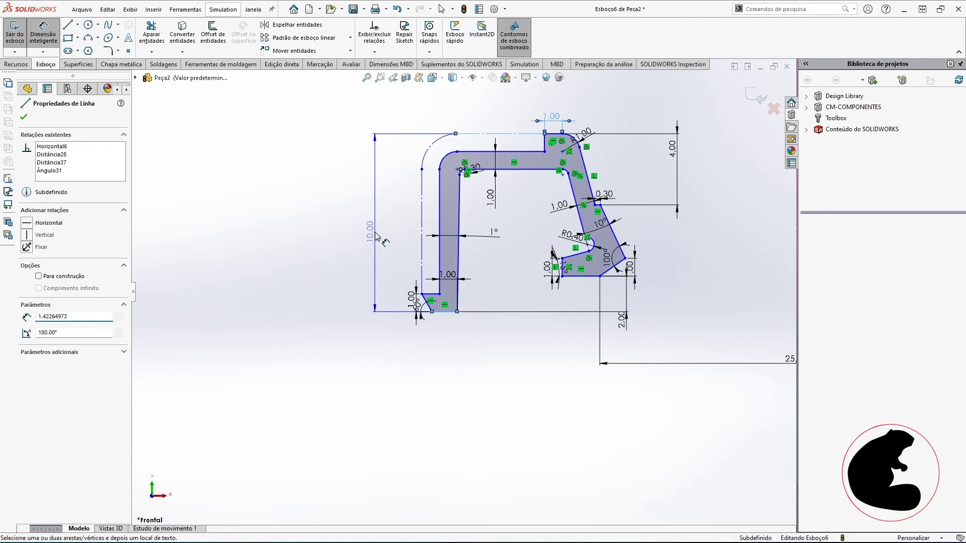
{"action": "type", "text": "9"}
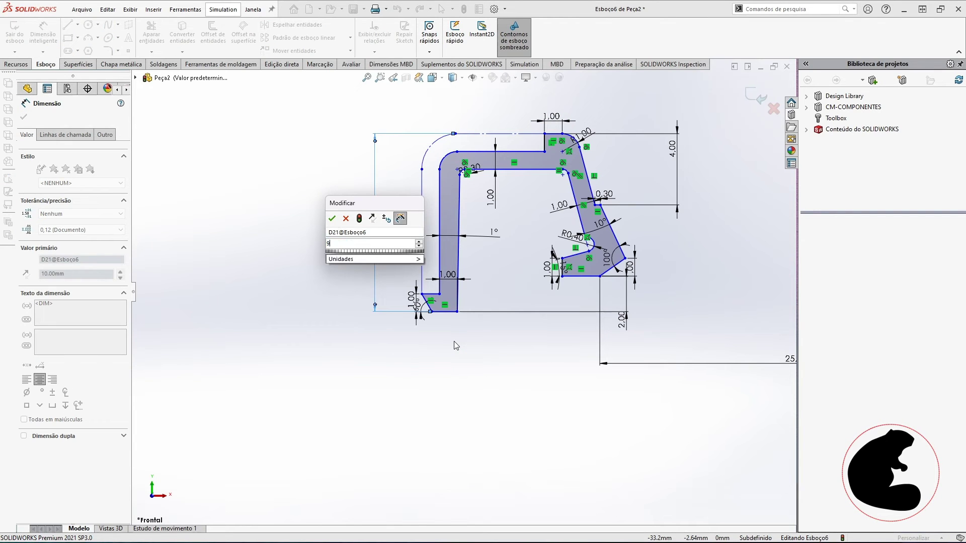
{"action": "key", "text": "Return"}
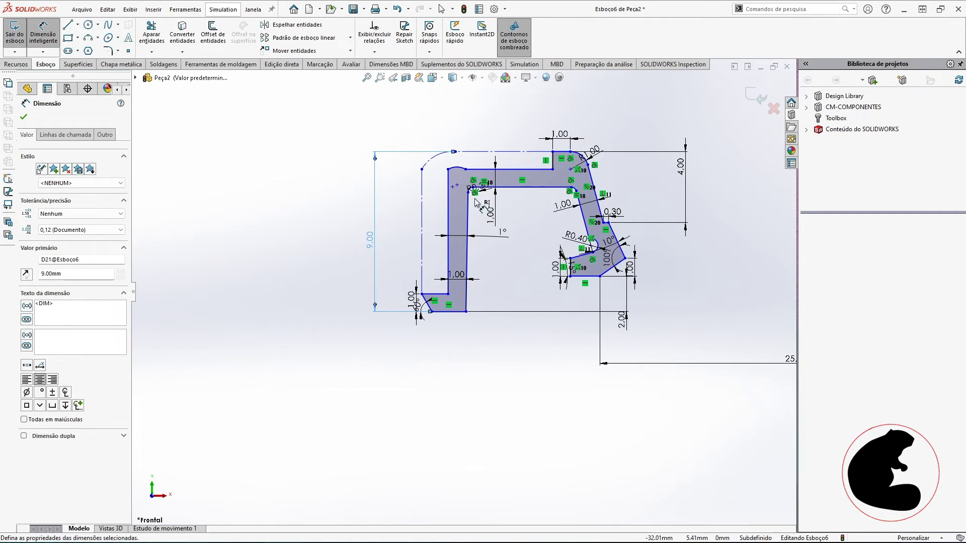
{"action": "key", "text": "Escape"}
{"action": "scroll", "coordinate": [467, 176], "scroll_direction": "down", "scroll_amount": 4}
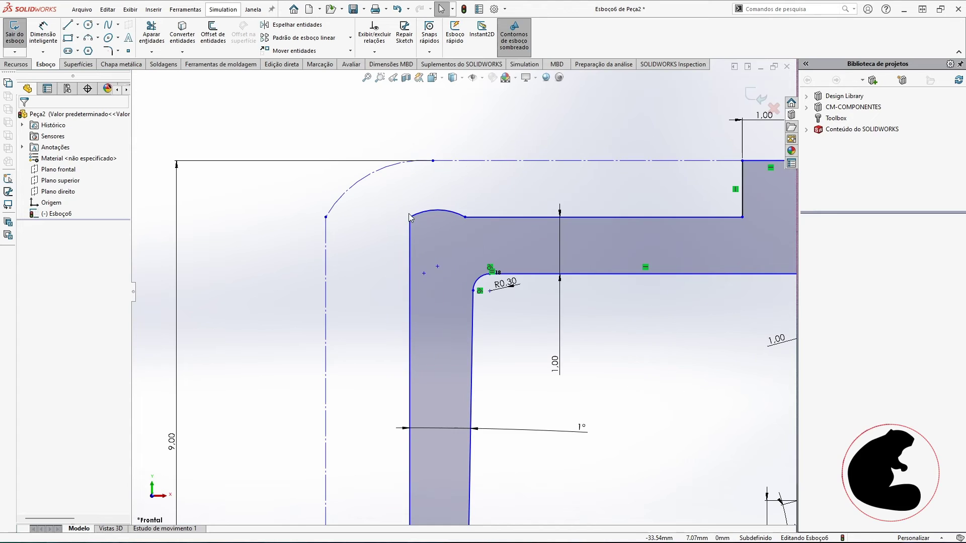
Step: Drag the upper-left arc's end point lower down the left edge
{"action": "left_click", "coordinate": [410, 217]}
{"action": "left_click_drag", "start_coordinate": [409, 218], "coordinate": [412, 263]}
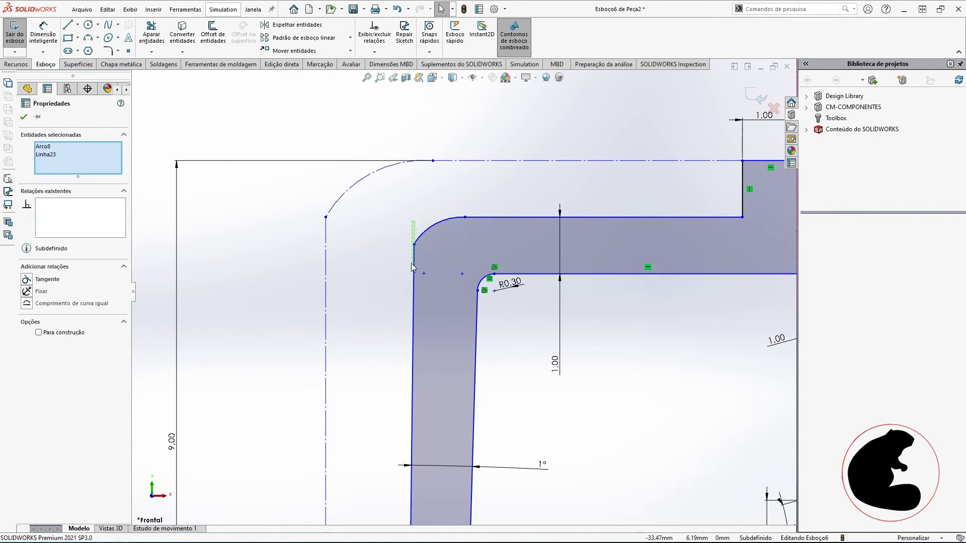
{"action": "left_click", "coordinate": [337, 233]}
{"action": "left_click_drag", "start_coordinate": [337, 232], "coordinate": [306, 204]}
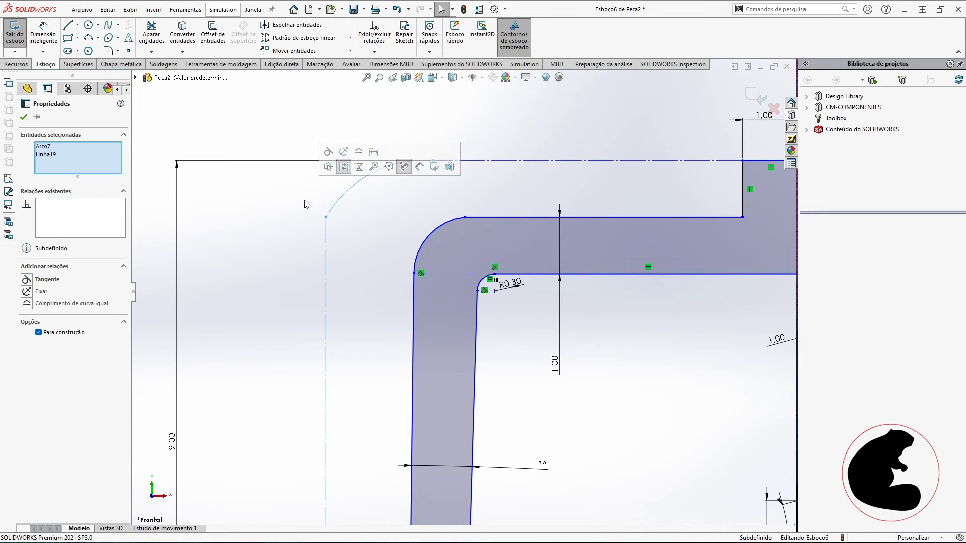
{"action": "left_click", "coordinate": [506, 188]}
{"action": "key", "text": "z"}
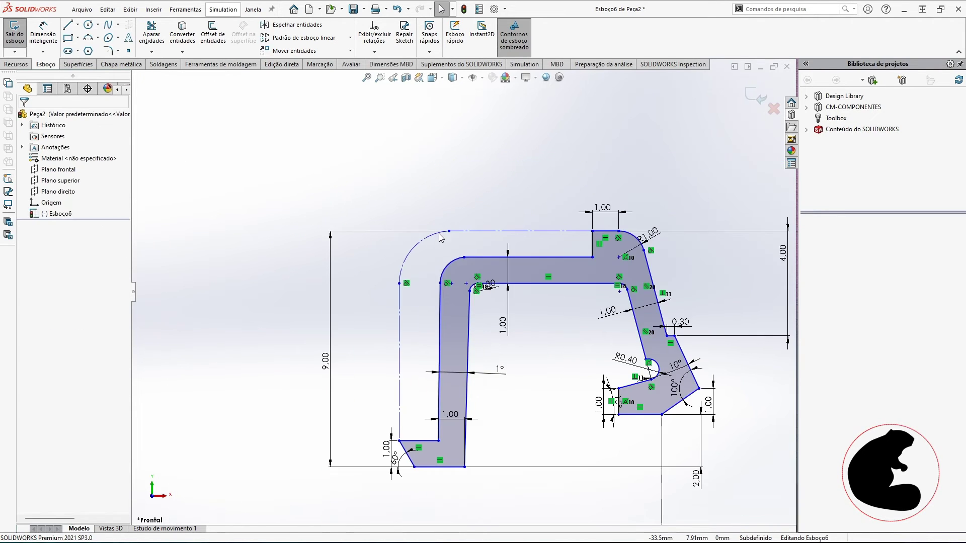
{"action": "scroll", "coordinate": [440, 237], "scroll_direction": "down", "scroll_amount": 2}
{"action": "left_click", "coordinate": [448, 240]}
{"action": "left_click", "coordinate": [470, 236], "text": "ctrl"}
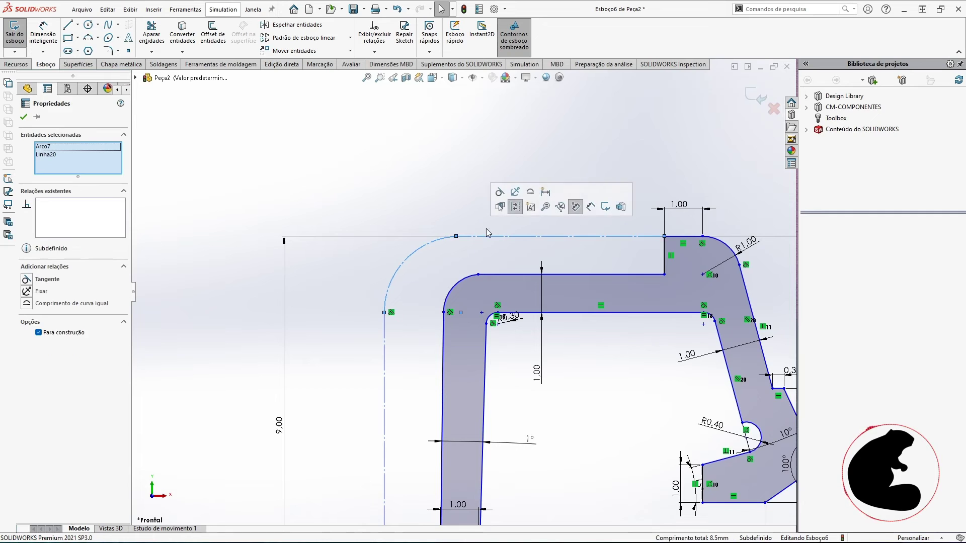
{"action": "left_click", "coordinate": [455, 187]}
{"action": "scroll", "coordinate": [459, 349], "scroll_direction": "up", "scroll_amount": 4}
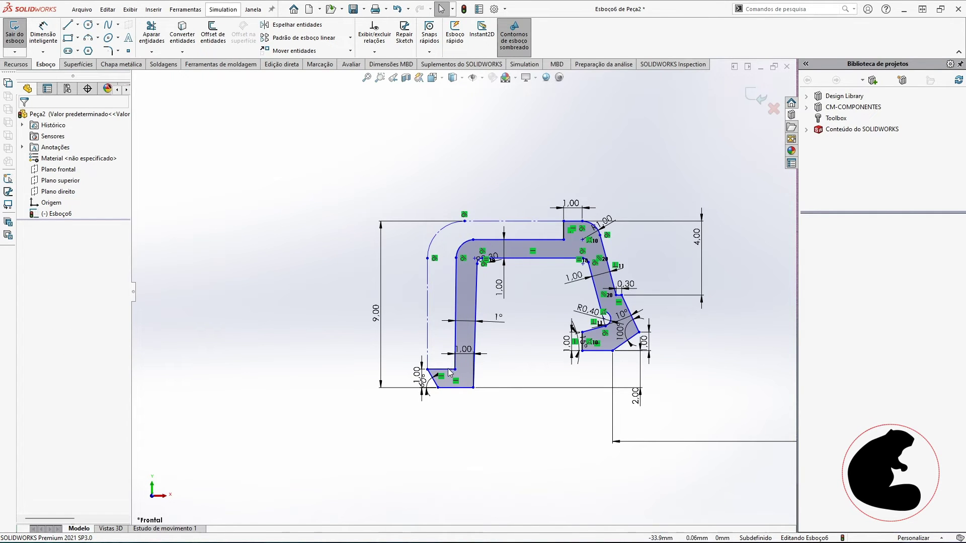
Step: Make the short bottom-left foot line and short top vertical line equal in length
{"action": "left_click", "coordinate": [449, 372]}
{"action": "scroll", "coordinate": [462, 368], "scroll_direction": "down", "scroll_amount": 3}
{"action": "scroll", "coordinate": [476, 285], "scroll_direction": "up", "scroll_amount": 3}
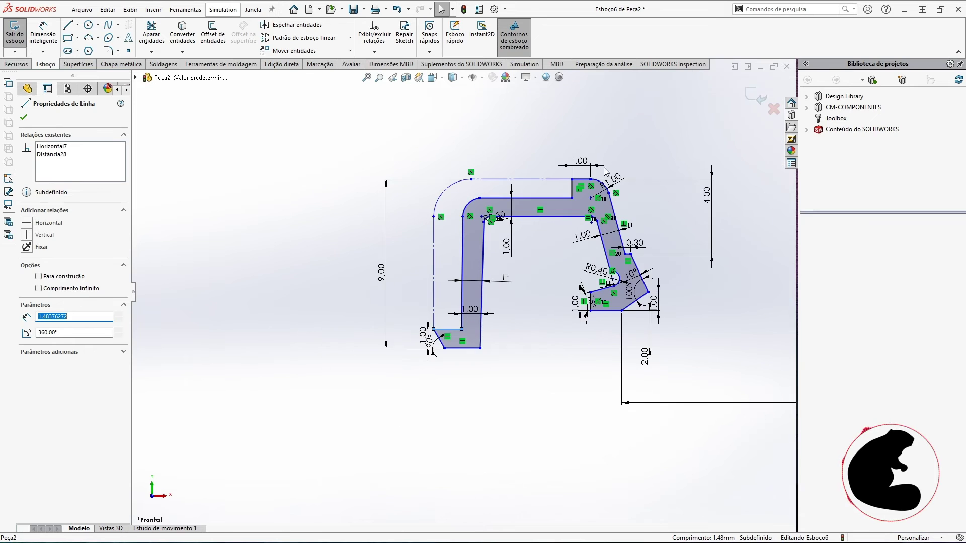
{"action": "left_click", "coordinate": [574, 190], "text": "ctrl"}
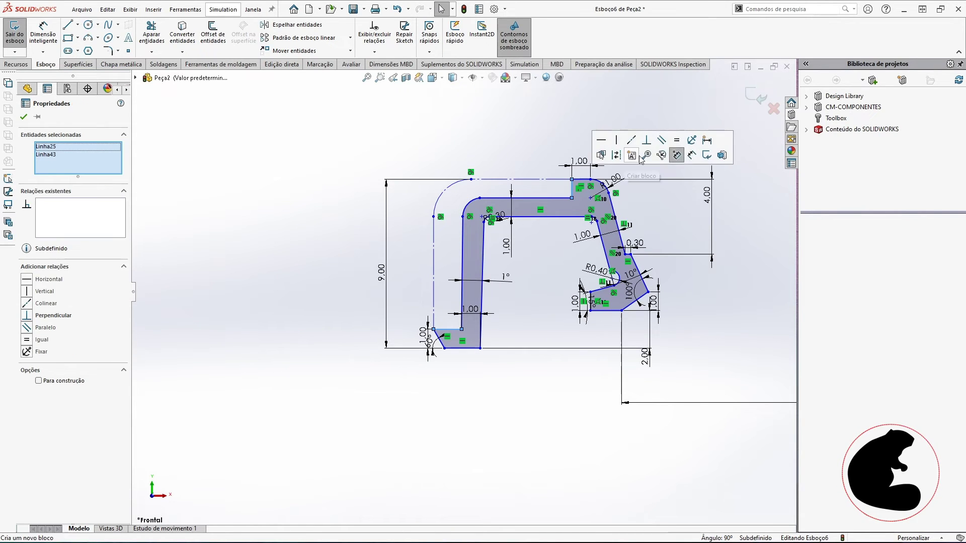
{"action": "left_click", "coordinate": [677, 140]}
{"action": "left_click", "coordinate": [555, 125]}
Step: Make the upper-left bend arc tangent to its line and the left profile line vertical
{"action": "scroll", "coordinate": [494, 216], "scroll_direction": "up", "scroll_amount": 5}
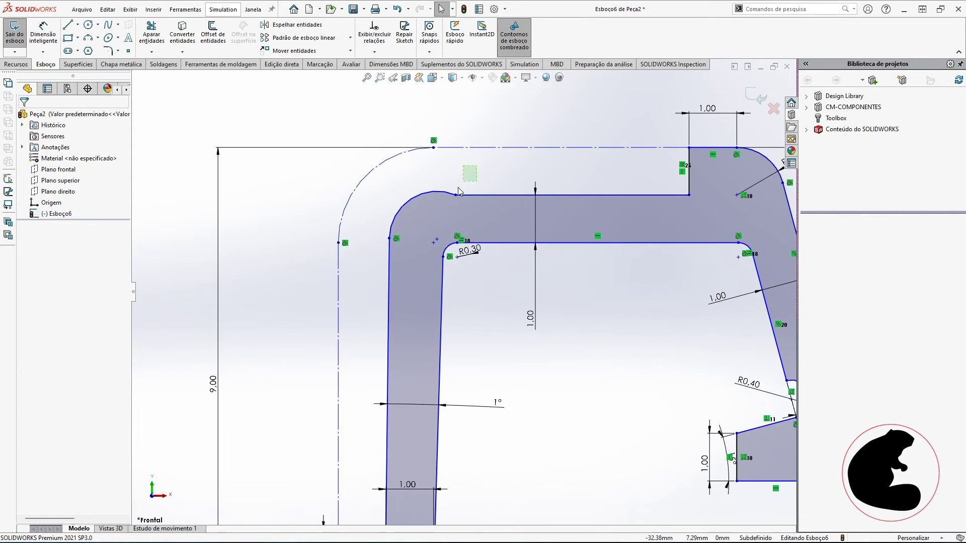
{"action": "left_click_drag", "start_coordinate": [477, 165], "coordinate": [448, 203]}
{"action": "left_click", "coordinate": [553, 168]}
{"action": "left_click", "coordinate": [533, 260]}
{"action": "scroll", "coordinate": [532, 261], "scroll_direction": "up", "scroll_amount": 5}
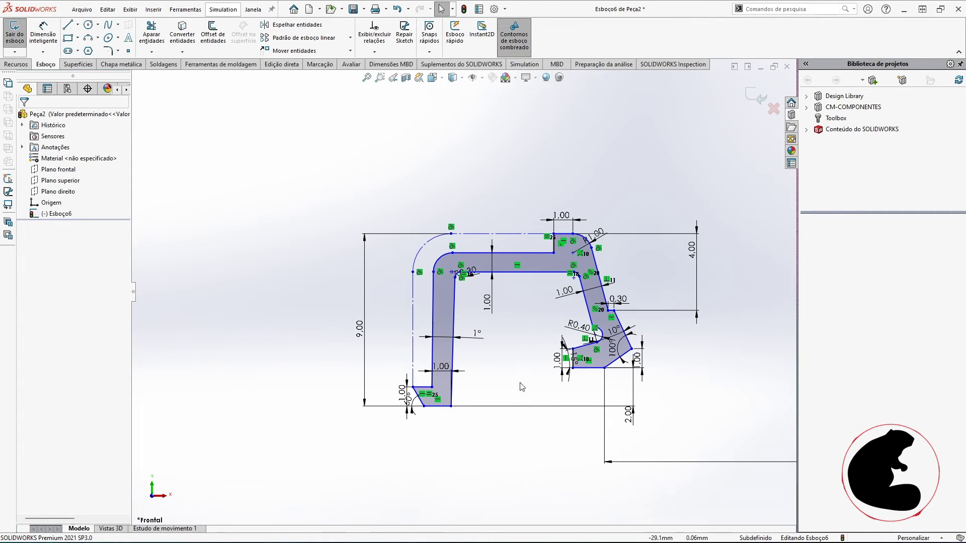
{"action": "scroll", "coordinate": [473, 364], "scroll_direction": "up", "scroll_amount": 2}
{"action": "left_click", "coordinate": [417, 291]}
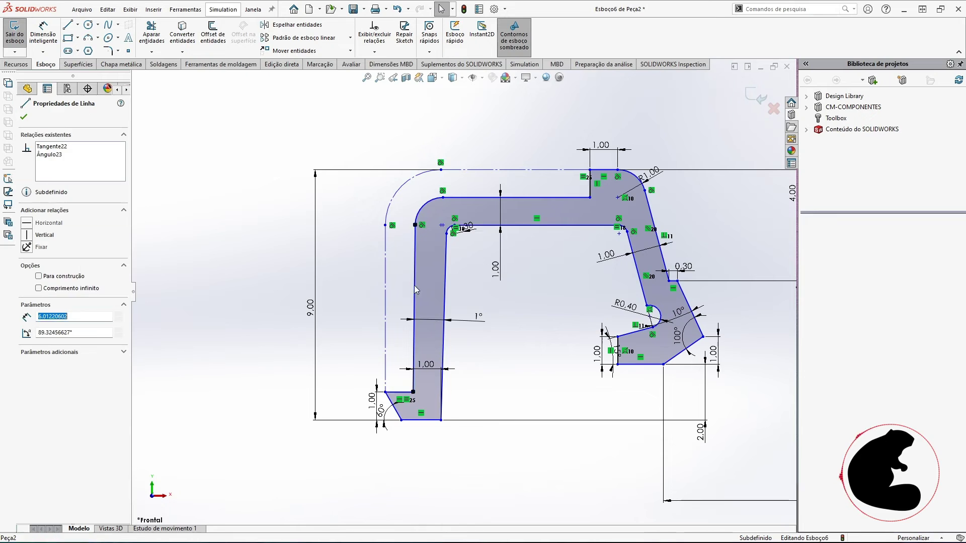
{"action": "left_click", "coordinate": [487, 255]}
{"action": "left_click", "coordinate": [507, 467]}
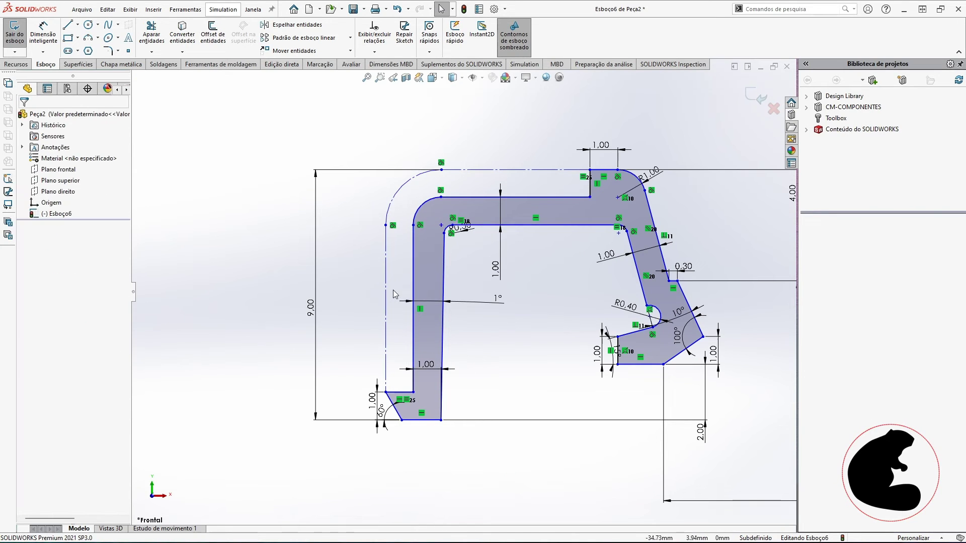
Step: Make the upper edge and top construction line horizontal, and the left construction line vertical
{"action": "left_click", "coordinate": [553, 197]}
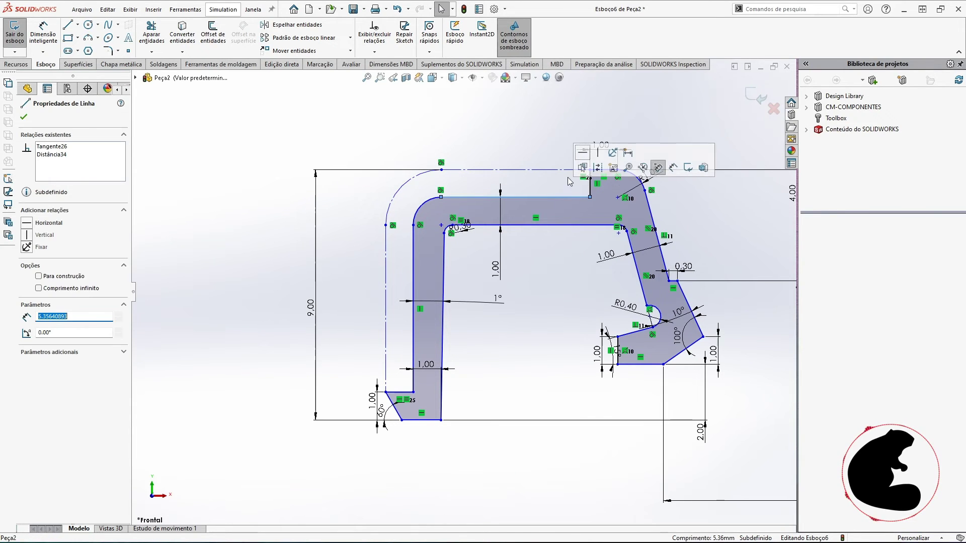
{"action": "left_click", "coordinate": [582, 154]}
{"action": "left_click", "coordinate": [533, 172]}
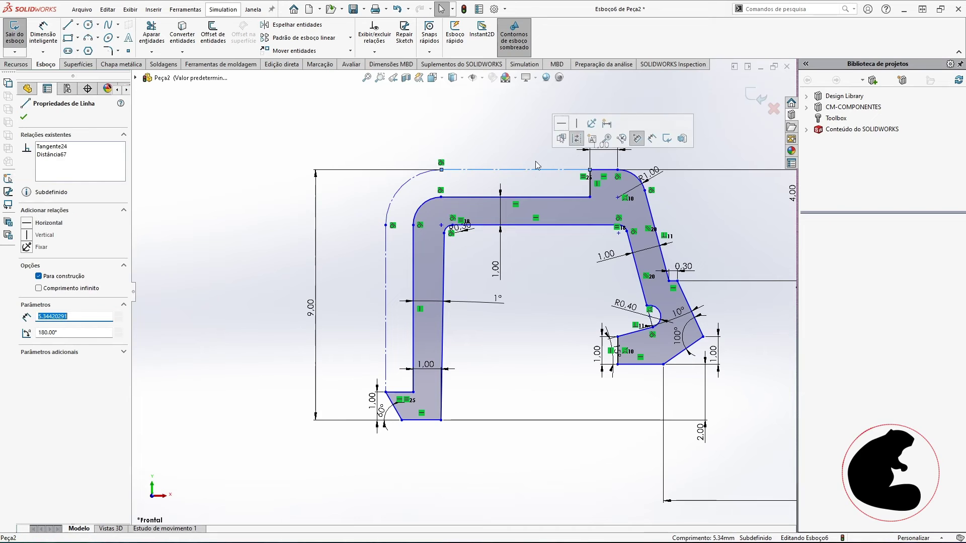
{"action": "left_click", "coordinate": [559, 132]}
{"action": "left_click", "coordinate": [386, 331]}
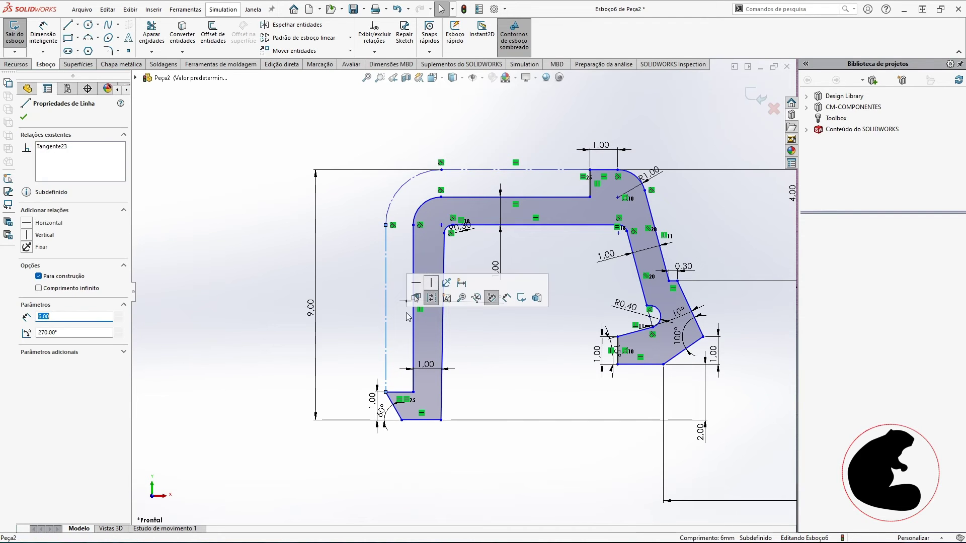
{"action": "left_click", "coordinate": [416, 291]}
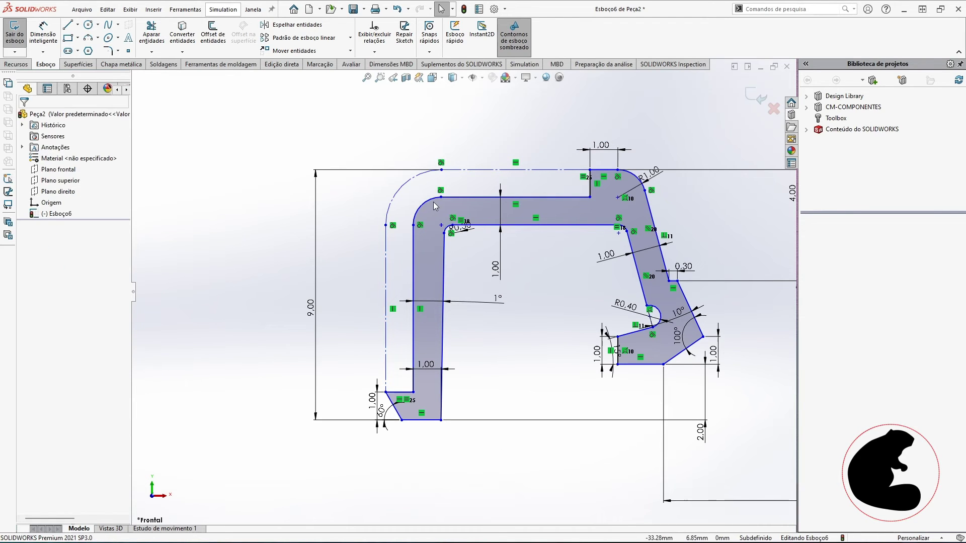
Step: Make the upper-left bend arc tangent to the outer construction arc
{"action": "left_click", "coordinate": [420, 211]}
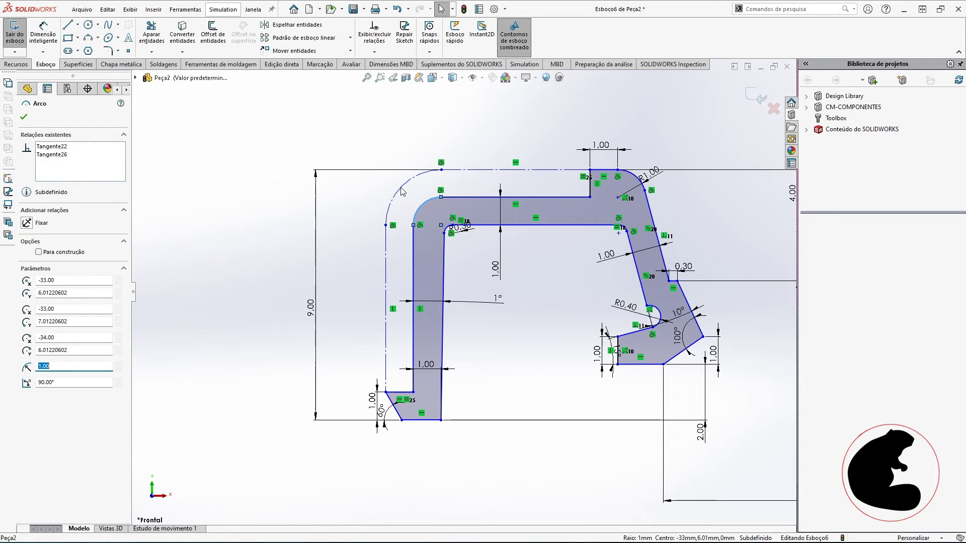
{"action": "left_click", "coordinate": [405, 196], "text": "ctrl"}
{"action": "left_click", "coordinate": [445, 143]}
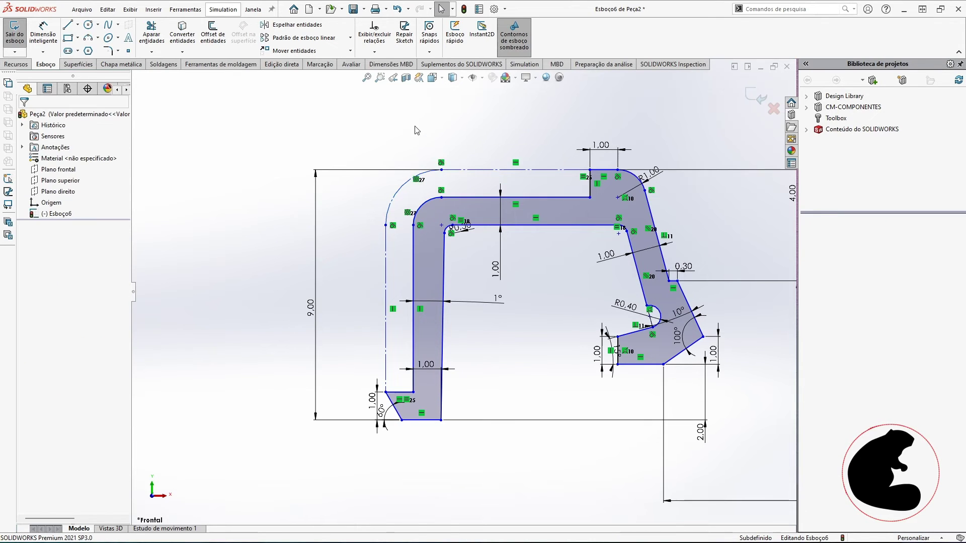
{"action": "left_click", "coordinate": [43, 34]}
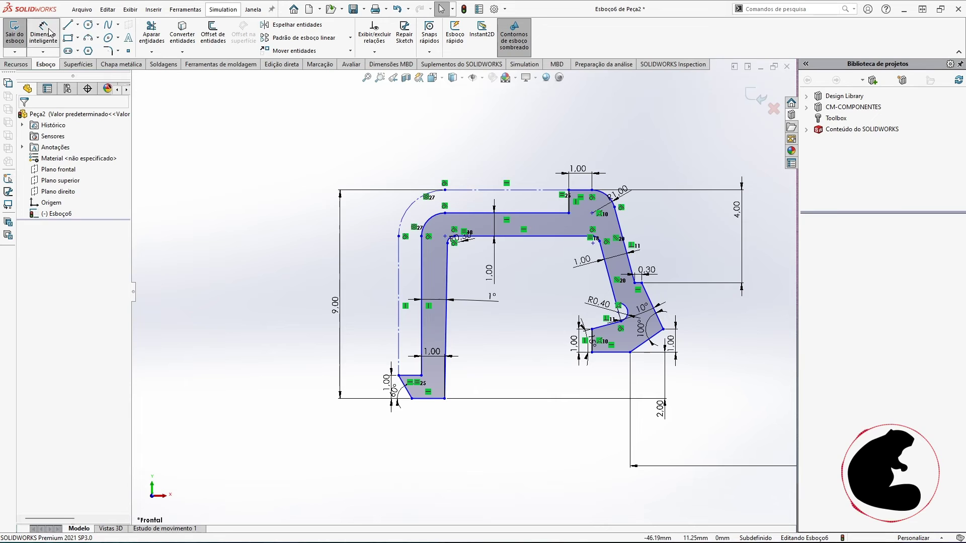
Step: Dimension the short vertical line at the top step to 1.00 mm
{"action": "scroll", "coordinate": [503, 173], "scroll_direction": "up", "scroll_amount": 3}
{"action": "left_click", "coordinate": [602, 272]}
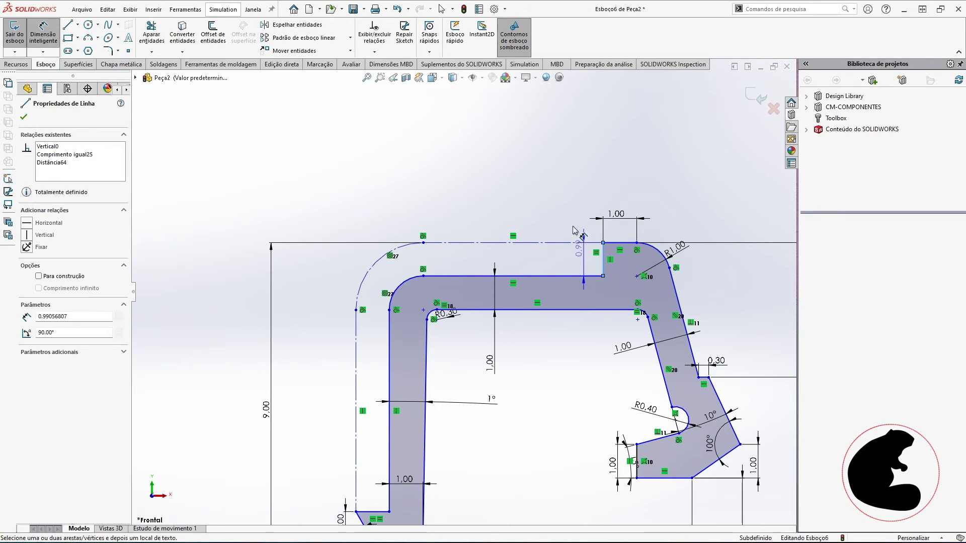
{"action": "left_click", "coordinate": [564, 214]}
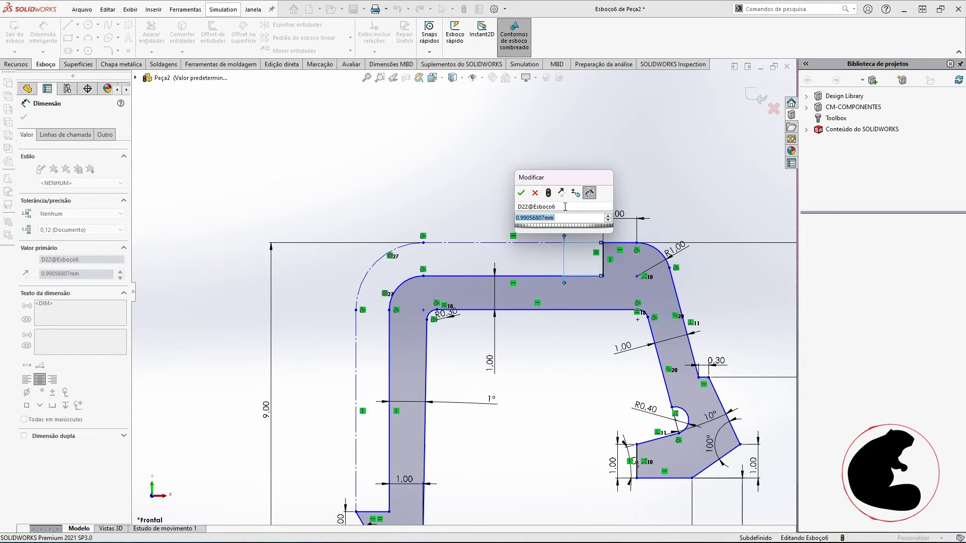
{"action": "type", "text": "1"}
{"action": "key", "text": "Return"}
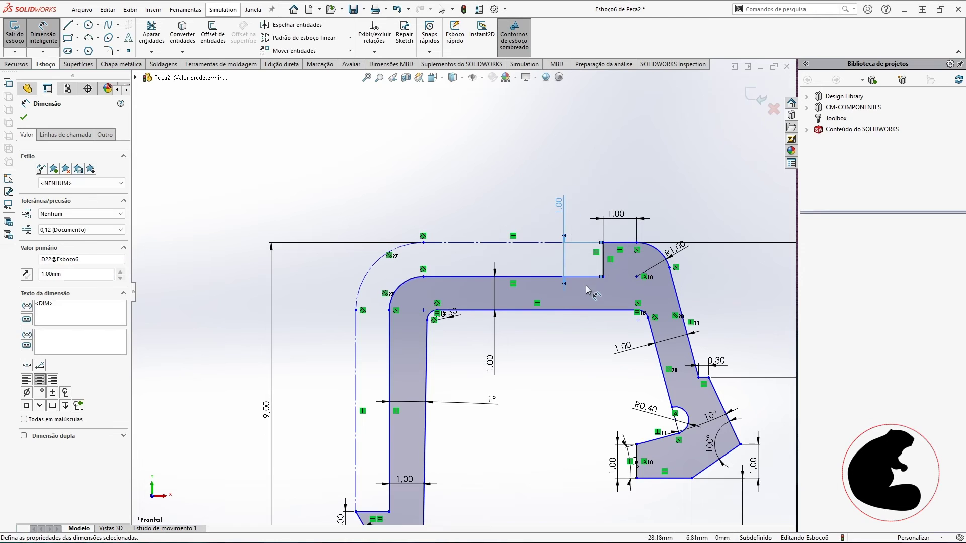
{"action": "scroll", "coordinate": [529, 316], "scroll_direction": "down", "scroll_amount": 3}
{"action": "key", "text": "Escape"}
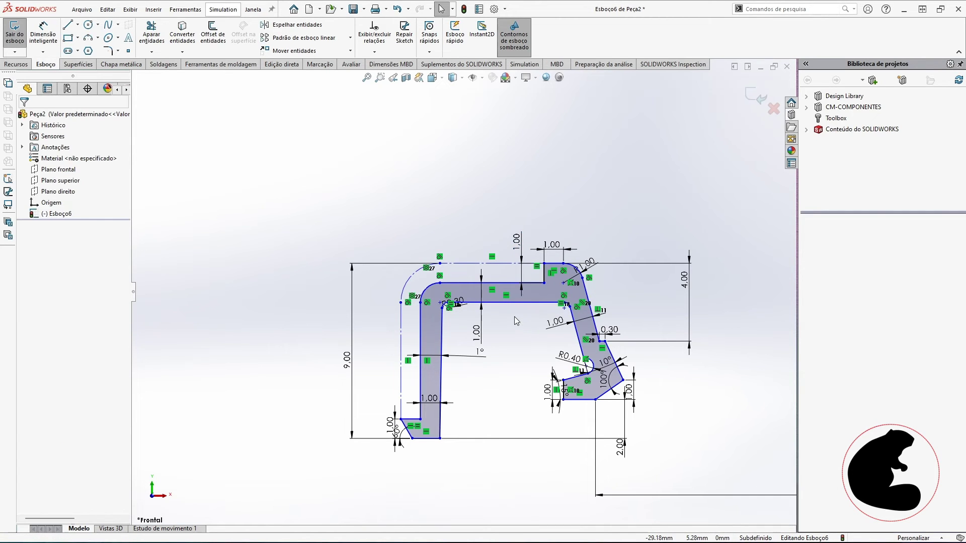
Step: Select the profile's corner point and bottom edge
{"action": "scroll", "coordinate": [510, 311], "scroll_direction": "up", "scroll_amount": 2}
{"action": "scroll", "coordinate": [512, 312], "scroll_direction": "down", "scroll_amount": 6}
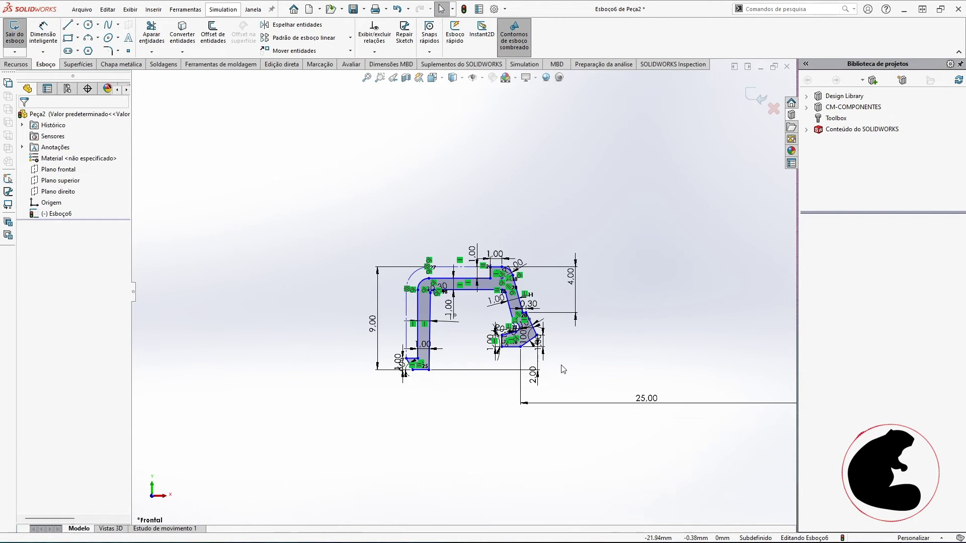
{"action": "scroll", "coordinate": [595, 371], "scroll_direction": "up", "scroll_amount": 4}
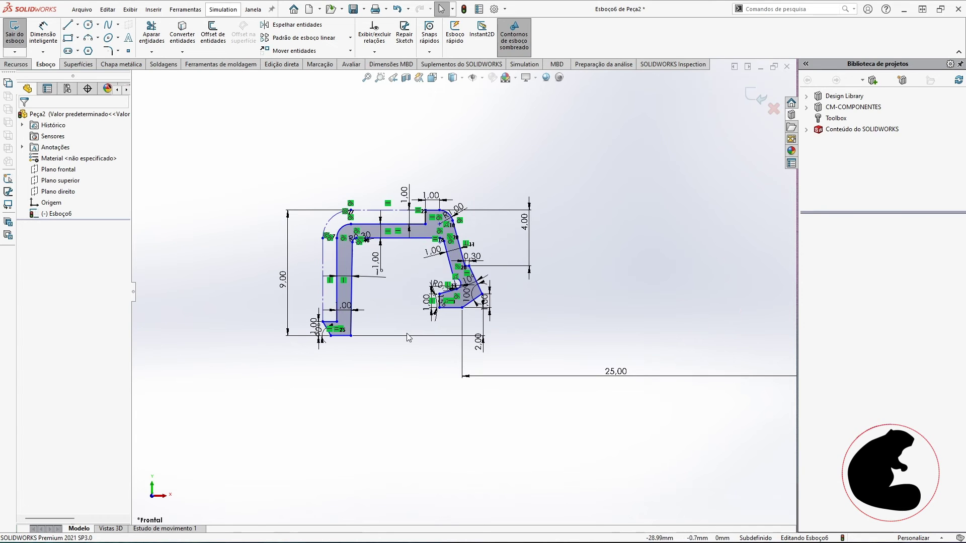
{"action": "left_click", "coordinate": [350, 336]}
{"action": "left_click", "coordinate": [345, 336]}
{"action": "scroll", "coordinate": [538, 328], "scroll_direction": "down", "scroll_amount": 3}
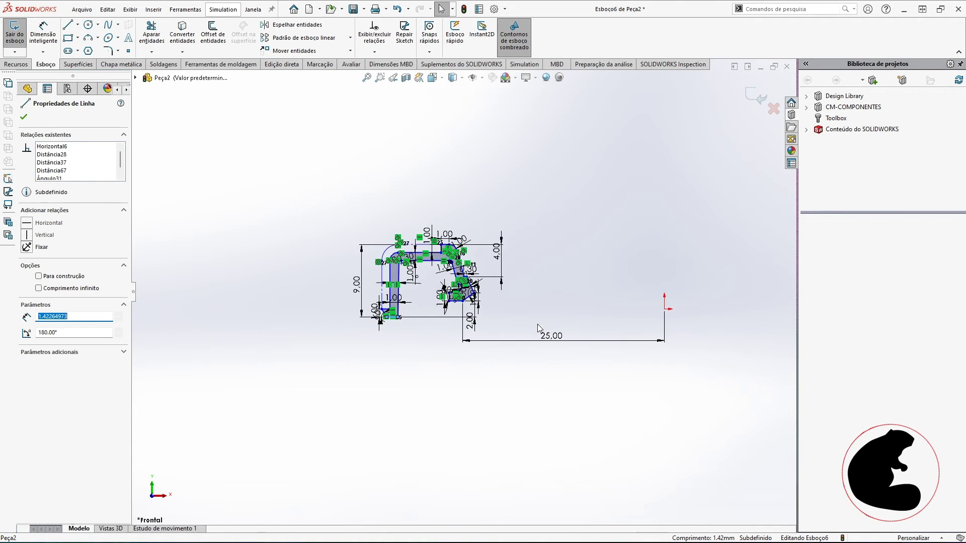
Step: Make the bottom edge coincident with the origin and drag the arc vertex down
{"action": "left_click", "coordinate": [664, 309], "text": "ctrl"}
{"action": "left_click", "coordinate": [699, 262]}
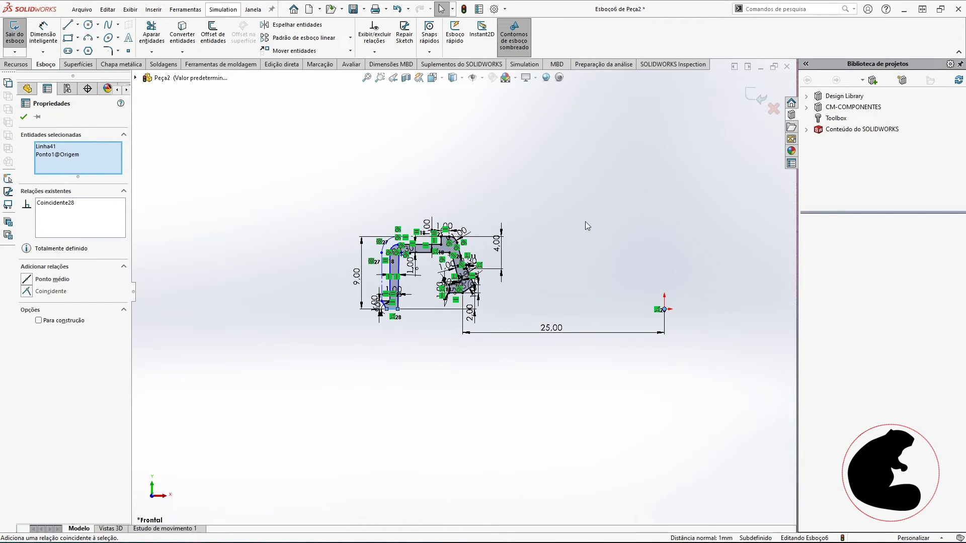
{"action": "left_click", "coordinate": [586, 222]}
{"action": "scroll", "coordinate": [448, 355], "scroll_direction": "up", "scroll_amount": 6}
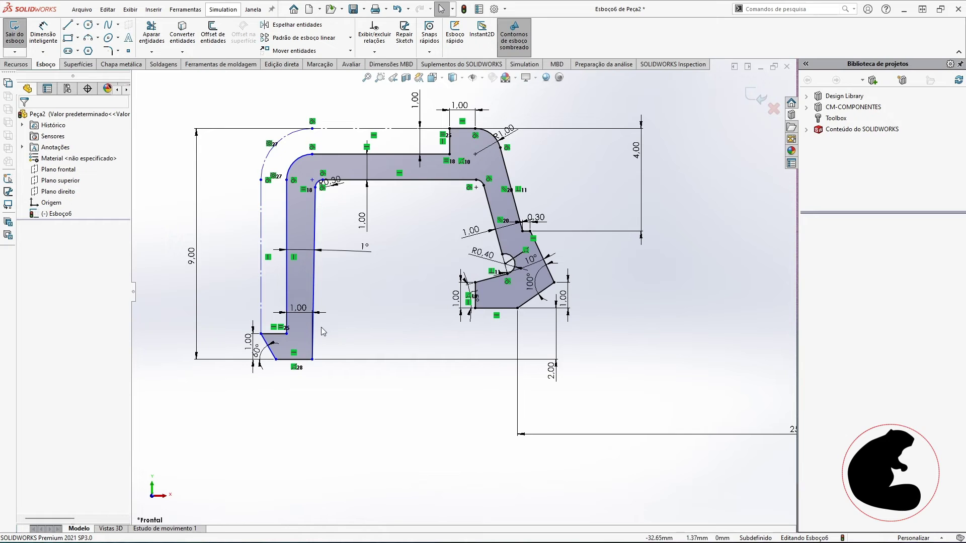
{"action": "left_click_drag", "start_coordinate": [288, 181], "coordinate": [285, 194]}
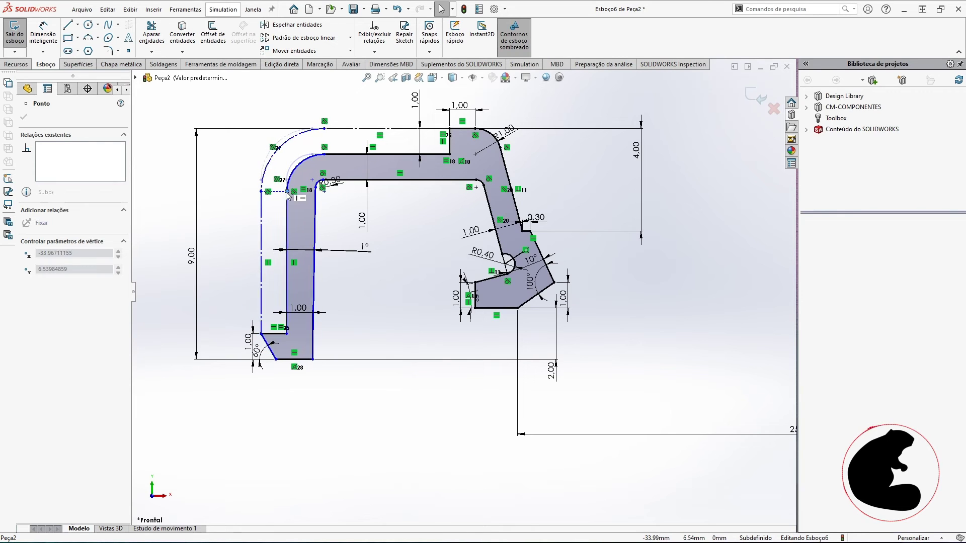
{"action": "left_click", "coordinate": [280, 244]}
Step: Dimension the left construction line's horizontal distance to the origin (35.08 mm)
{"action": "left_click", "coordinate": [49, 44]}
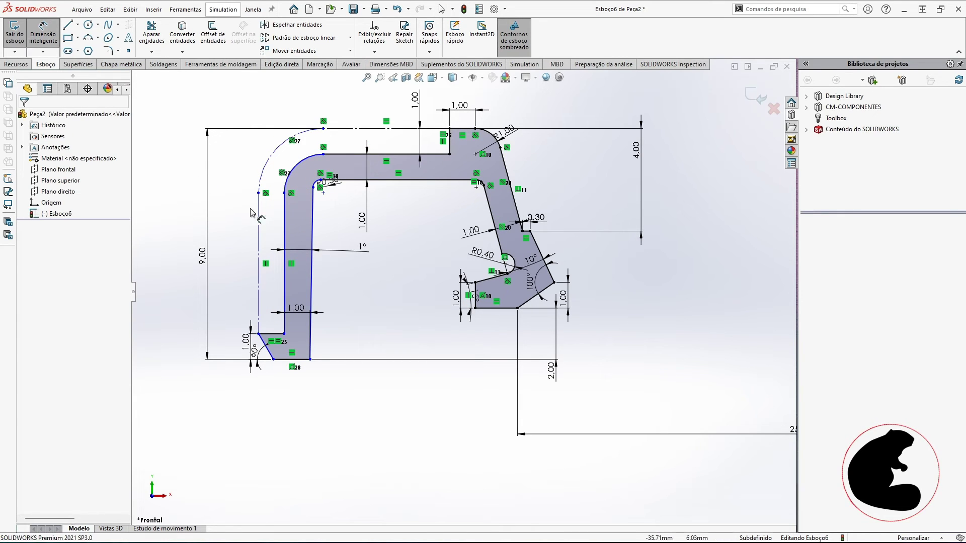
{"action": "left_click", "coordinate": [258, 226]}
{"action": "scroll", "coordinate": [463, 291], "scroll_direction": "up", "scroll_amount": 5}
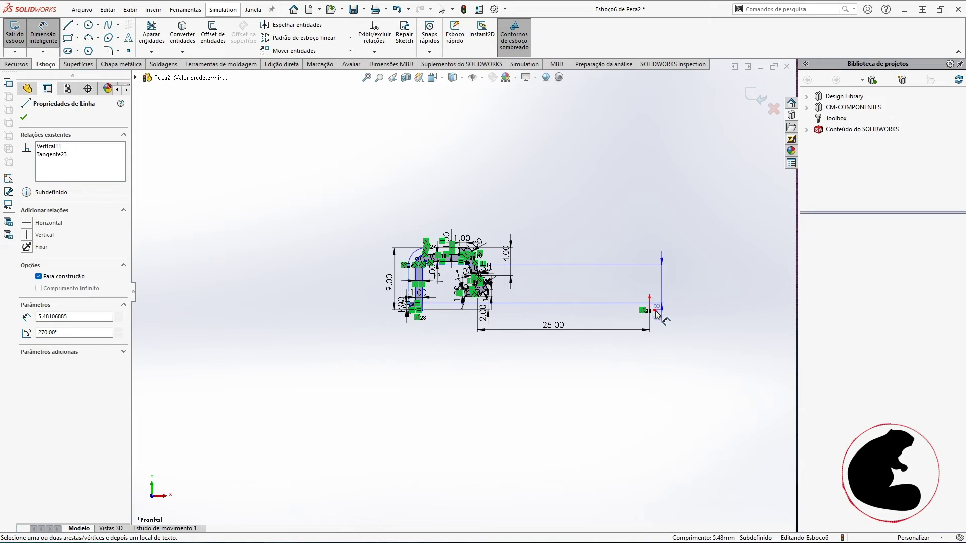
{"action": "scroll", "coordinate": [650, 309], "scroll_direction": "down", "scroll_amount": 3}
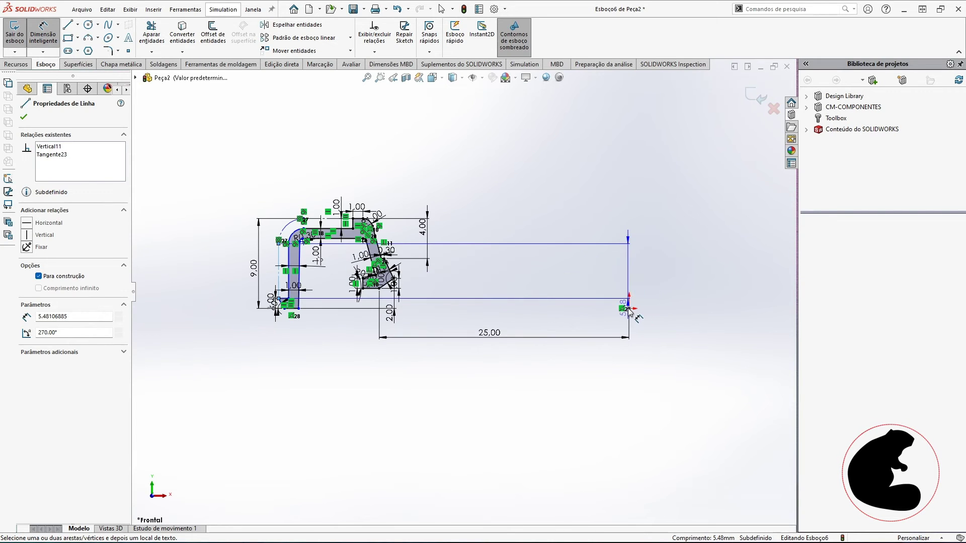
{"action": "scroll", "coordinate": [635, 314], "scroll_direction": "down", "scroll_amount": 2}
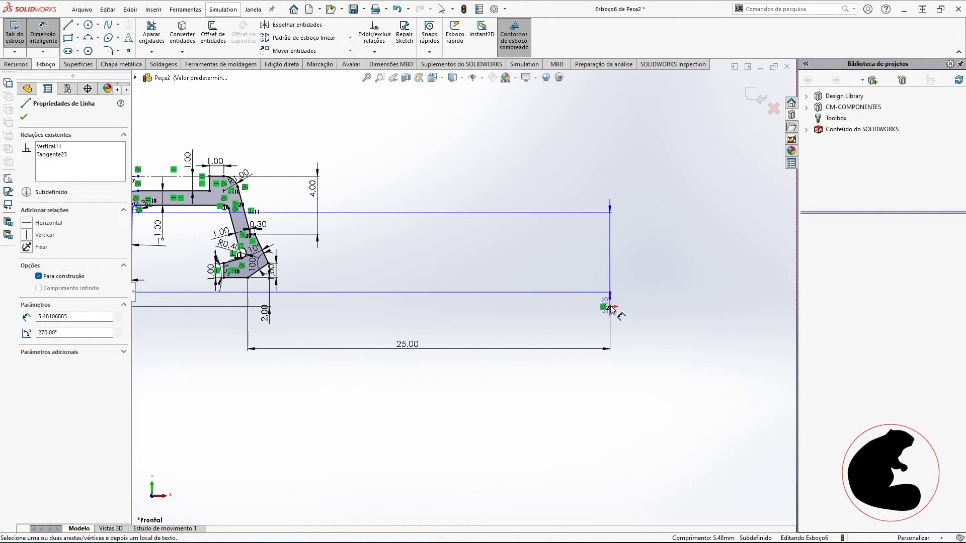
{"action": "key", "text": "Escape"}
{"action": "left_click", "coordinate": [610, 298]}
Step: Dimension the construction line's horizontal distance from the origin as 35 mm
{"action": "scroll", "coordinate": [468, 293], "scroll_direction": "up", "scroll_amount": 2}
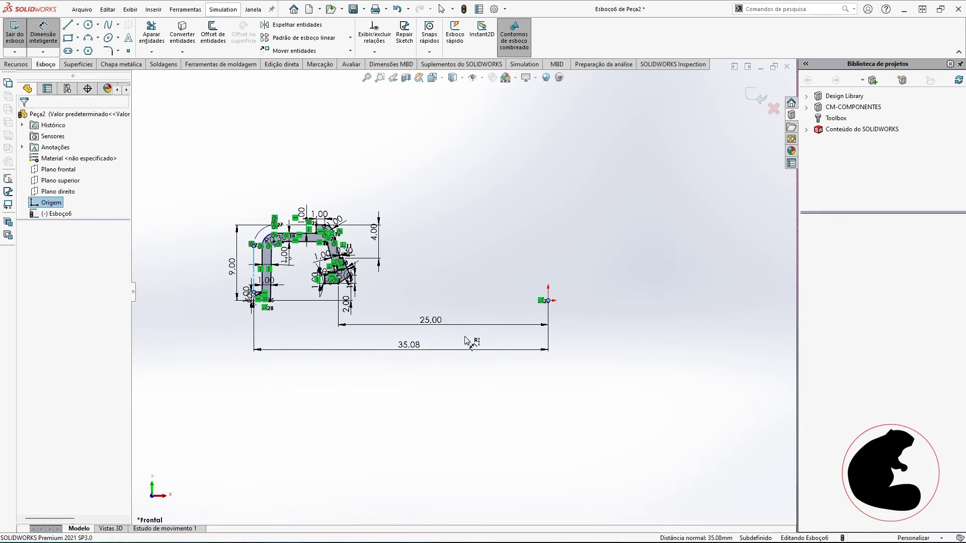
{"action": "left_click", "coordinate": [467, 346]}
{"action": "type", "text": "35"}
{"action": "key", "text": "Return"}
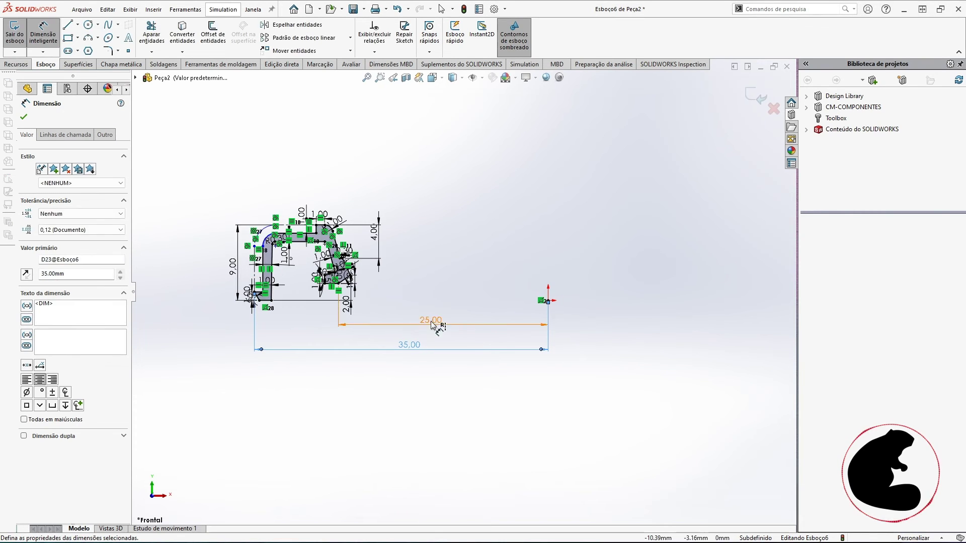
{"action": "scroll", "coordinate": [257, 263], "scroll_direction": "down", "scroll_amount": 2}
{"action": "key", "text": "Escape"}
{"action": "scroll", "coordinate": [285, 246], "scroll_direction": "down", "scroll_amount": 3}
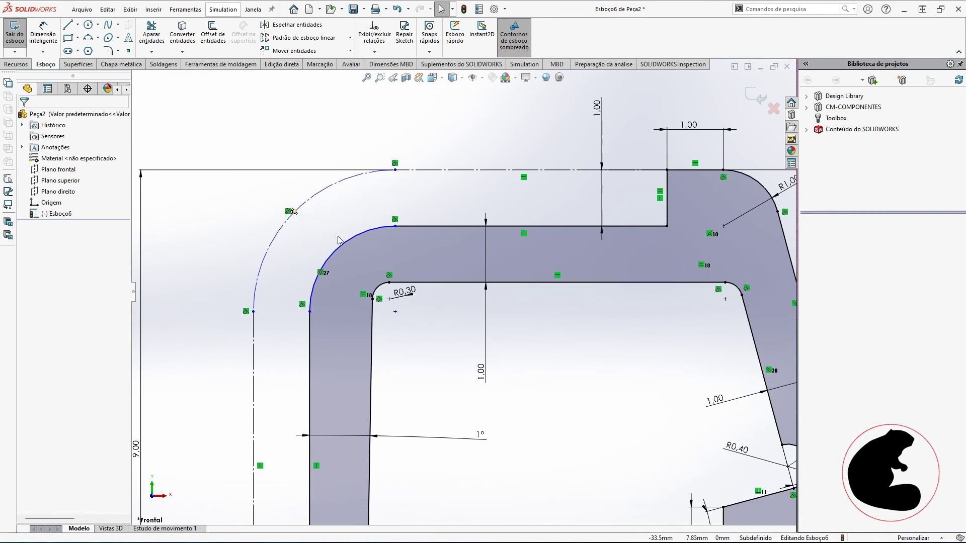
Step: Give the construction arc a 2 mm radius dimension, fully defining Esboço6
{"action": "key", "text": "d"}
{"action": "left_click", "coordinate": [295, 210]}
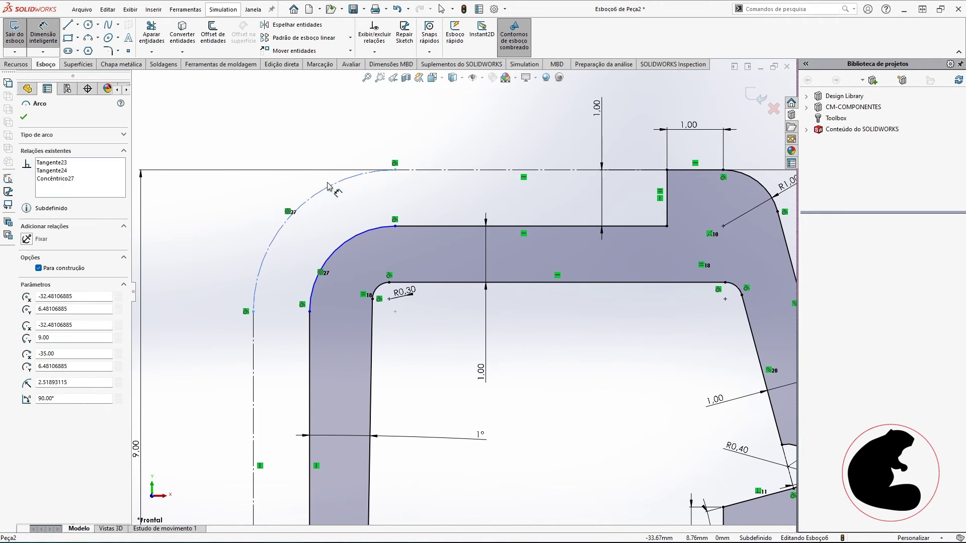
{"action": "left_click", "coordinate": [217, 167]}
{"action": "type", "text": "2.51893115mm"}
{"action": "key", "text": "Return"}
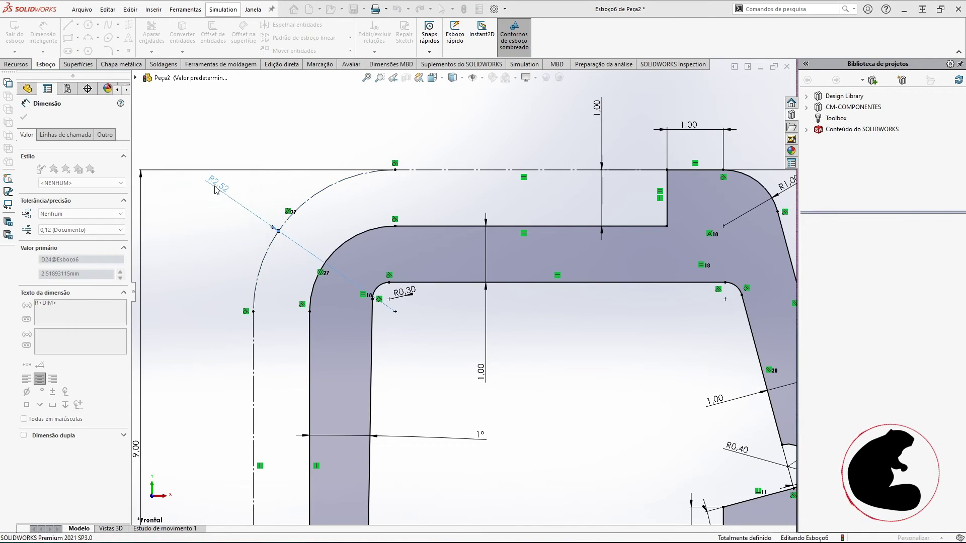
{"action": "scroll", "coordinate": [553, 351], "scroll_direction": "up", "scroll_amount": 6}
{"action": "key", "text": "Escape"}
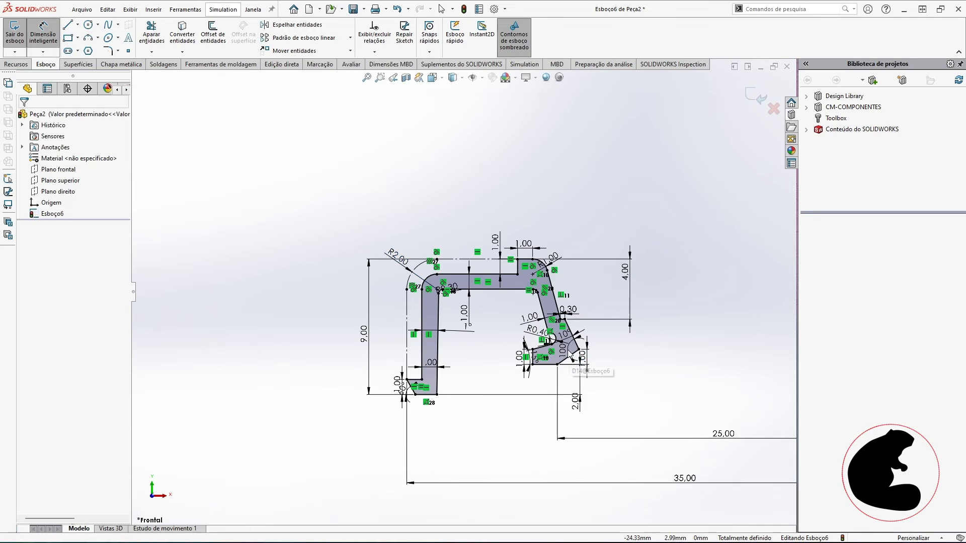
{"action": "middle_click_drag", "start_coordinate": [570, 355], "coordinate": [530, 335], "text": "ctrl"}
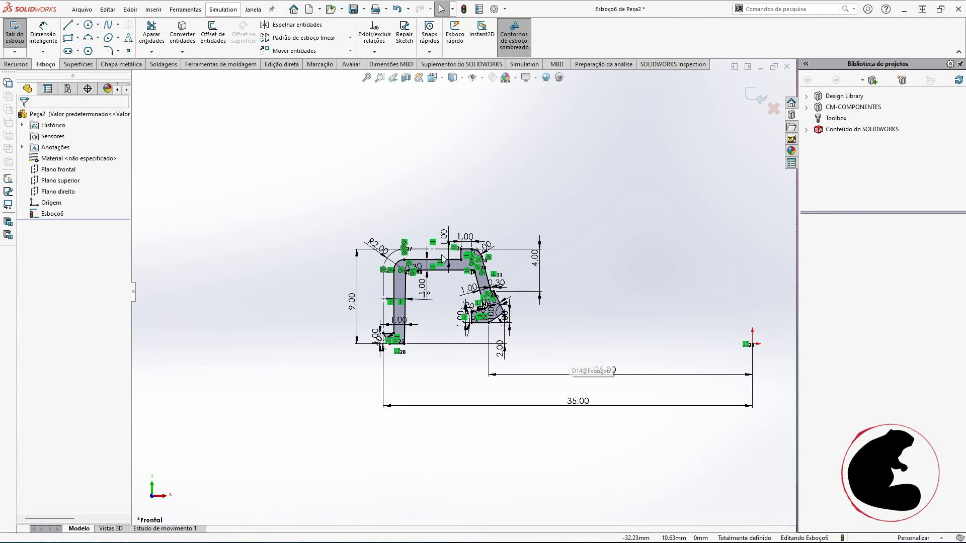
{"action": "scroll", "coordinate": [724, 347], "scroll_direction": "down", "scroll_amount": 3}
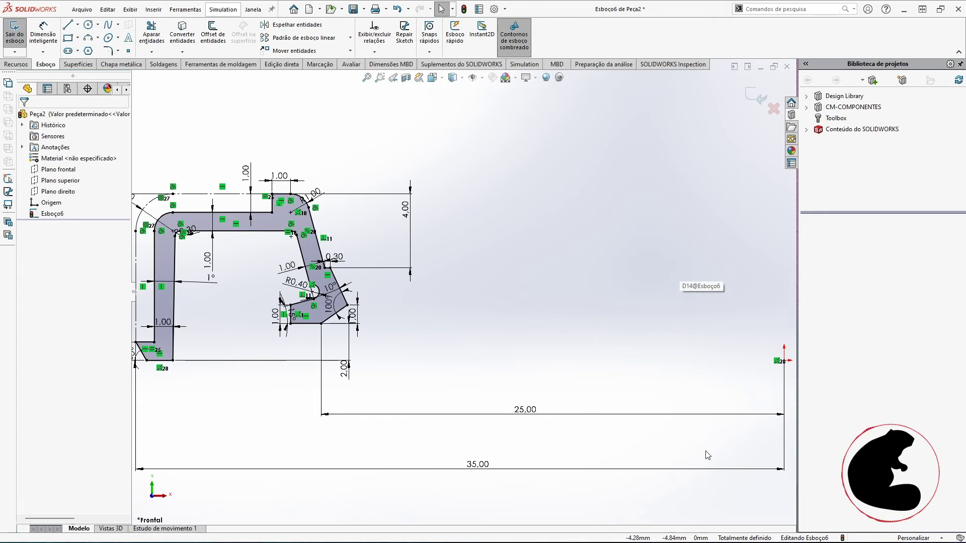
{"action": "scroll", "coordinate": [709, 452], "scroll_direction": "up", "scroll_amount": 2}
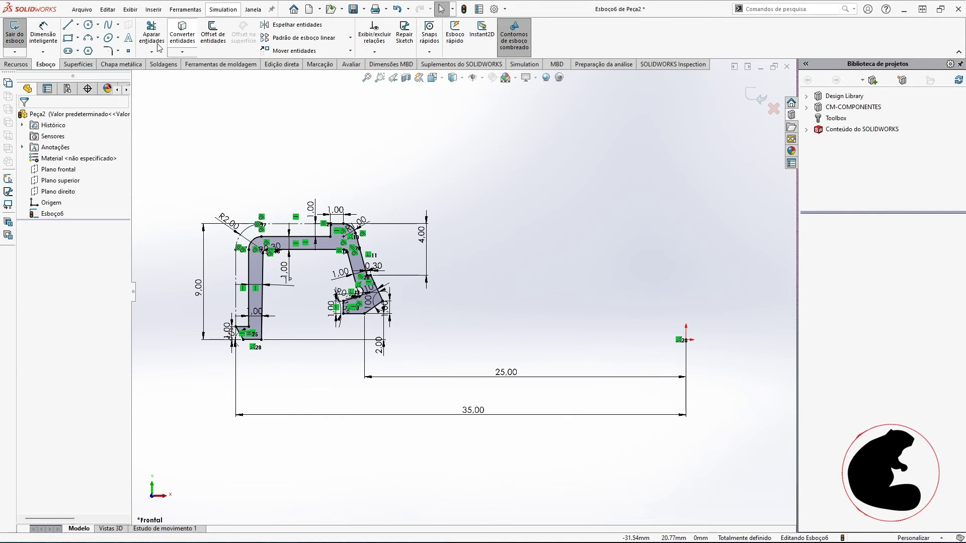
{"action": "left_click", "coordinate": [78, 24]}
Step: Draw a vertical centerline from the origin straight upward, about 11.42 mm long
{"action": "left_click", "coordinate": [90, 48]}
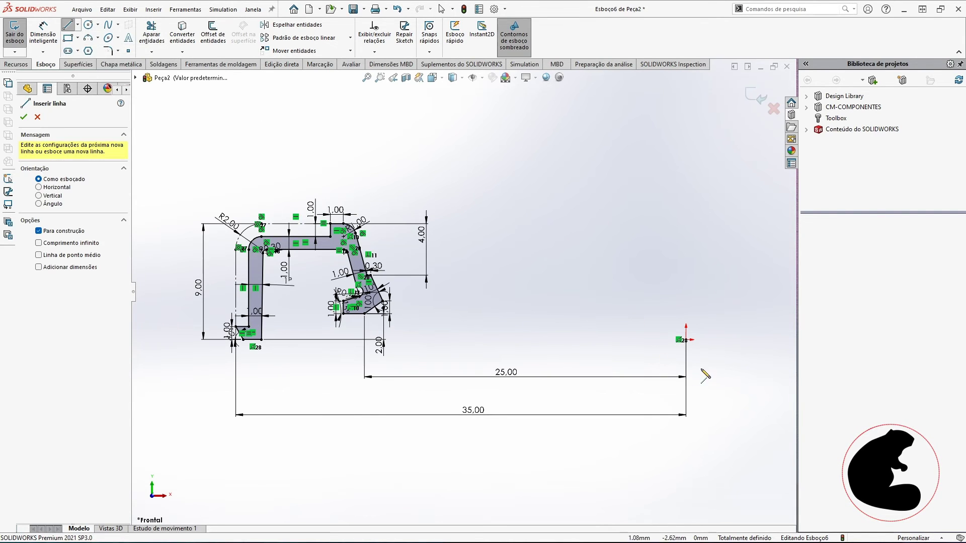
{"action": "left_click", "coordinate": [686, 340]}
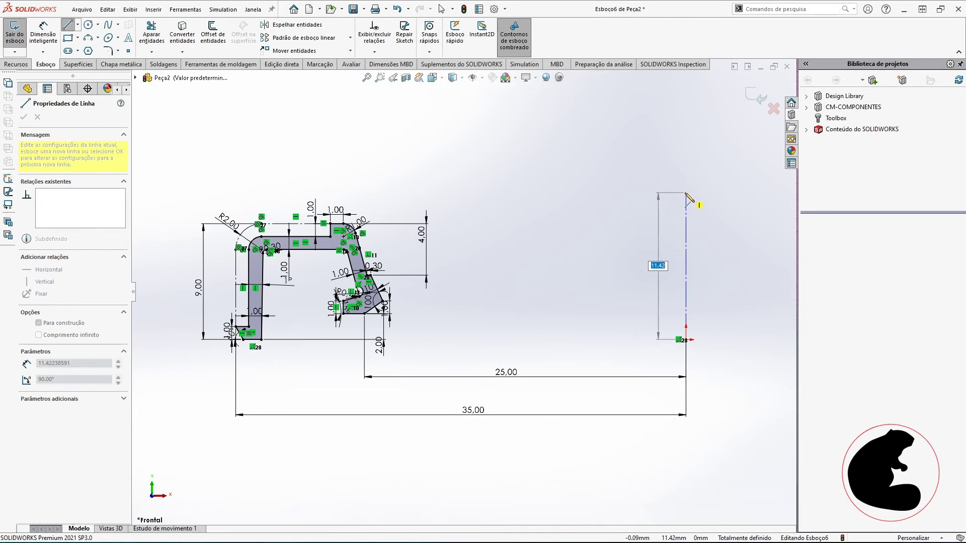
{"action": "left_click", "coordinate": [686, 192]}
{"action": "key", "text": "Escape"}
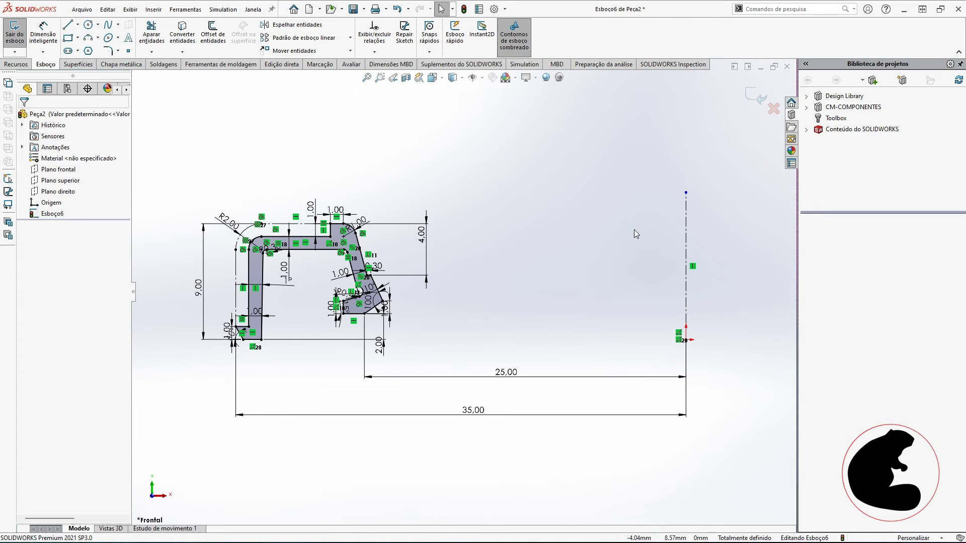
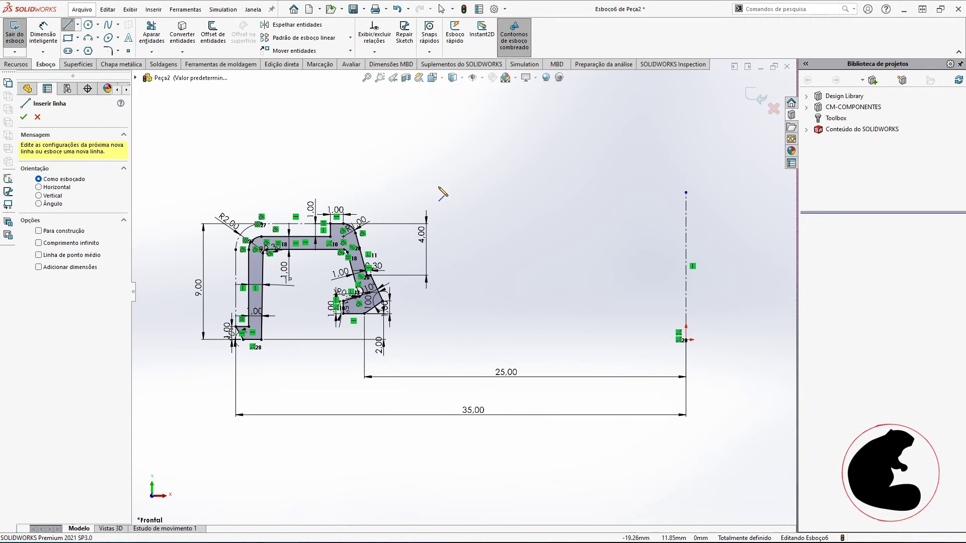
Step: Draw a short chain of stray lines above the seal profile
{"action": "left_click", "coordinate": [429, 167]}
{"action": "left_click", "coordinate": [520, 156]}
{"action": "left_click", "coordinate": [538, 192]}
{"action": "left_click", "coordinate": [572, 118]}
{"action": "key", "text": "Escape"}
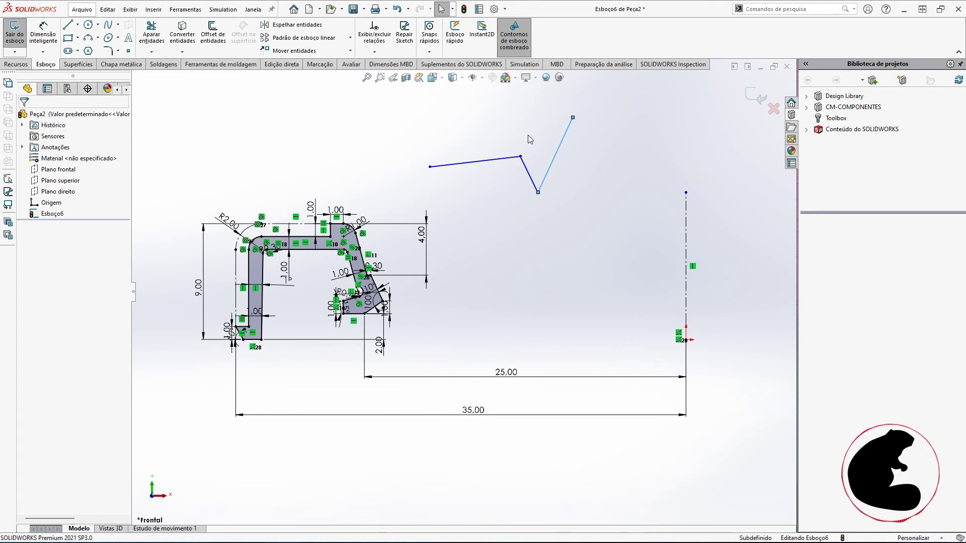
Step: Delete the three stray lines and fit the fully defined Esboço6 profile in view
{"action": "left_click_drag", "start_coordinate": [587, 164], "coordinate": [450, 138]}
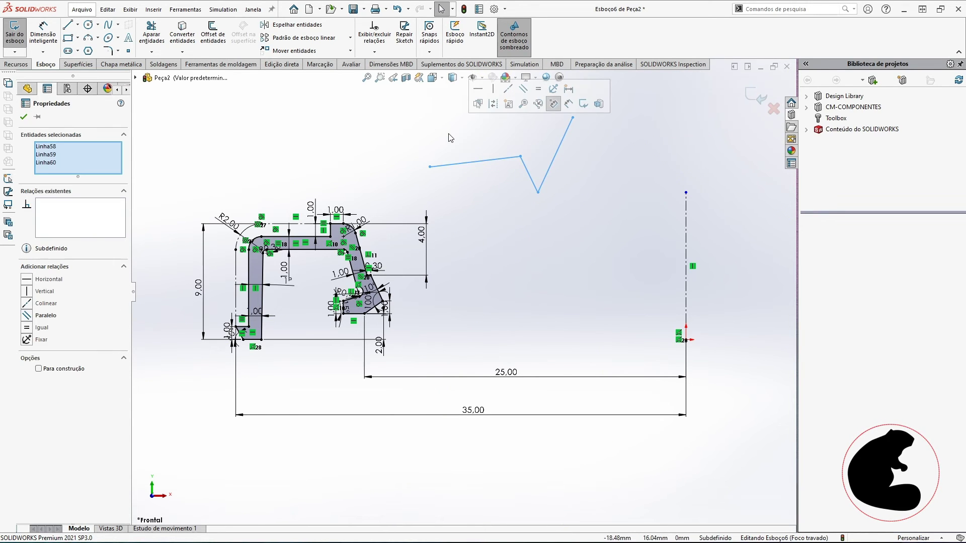
{"action": "key", "text": "Delete"}
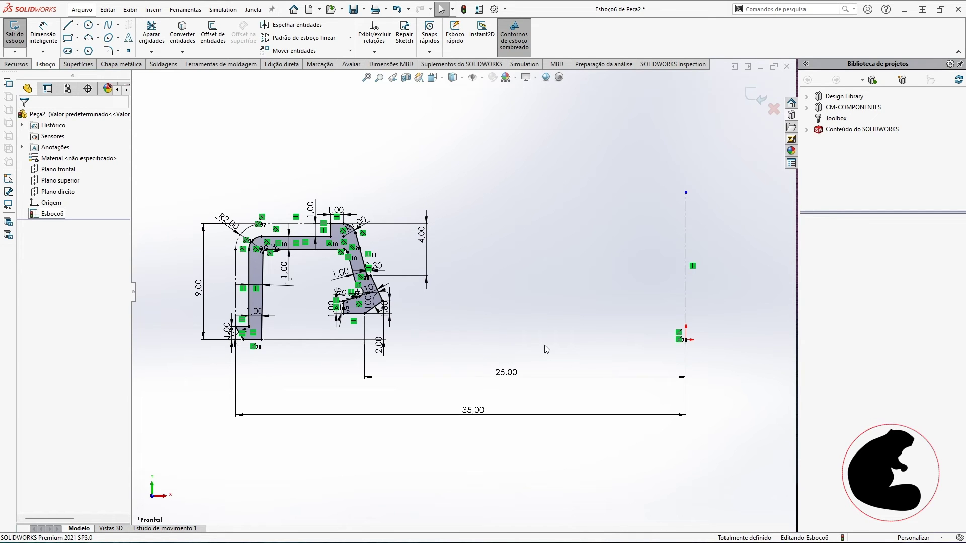
{"action": "key", "text": "f"}
{"action": "left_click", "coordinate": [16, 64]}
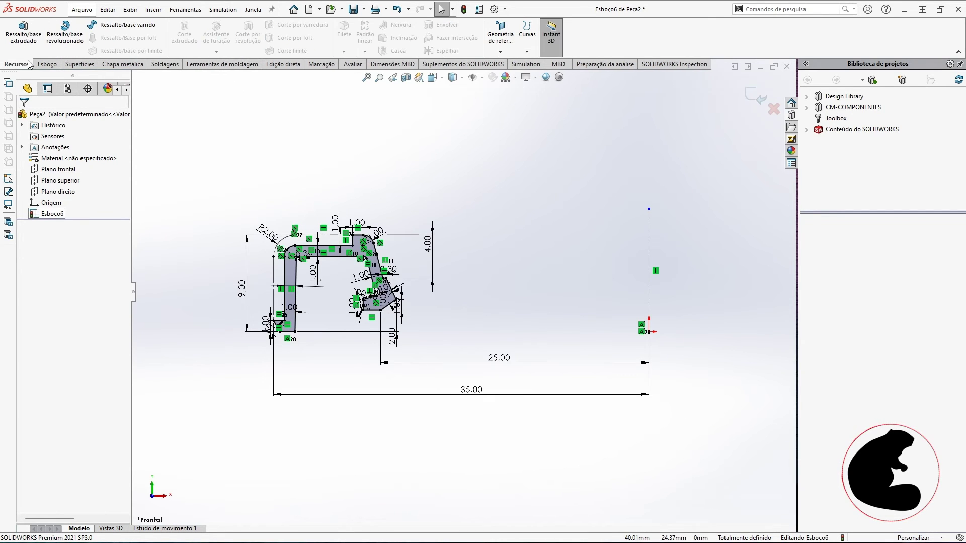
Step: Revolve the Esboço6 profile 360° around the vertical centreline into the Revolução3 ring
{"action": "left_click", "coordinate": [64, 32]}
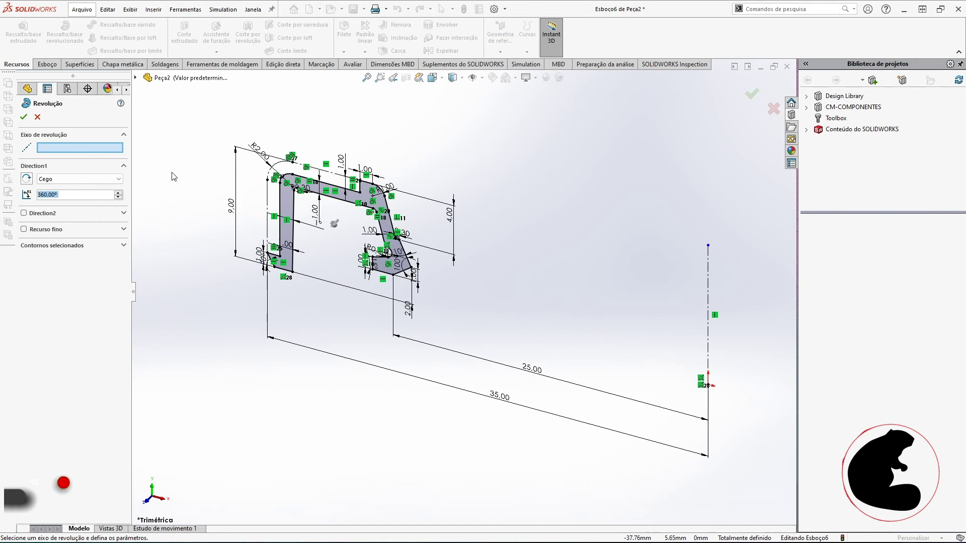
{"action": "left_click", "coordinate": [707, 264]}
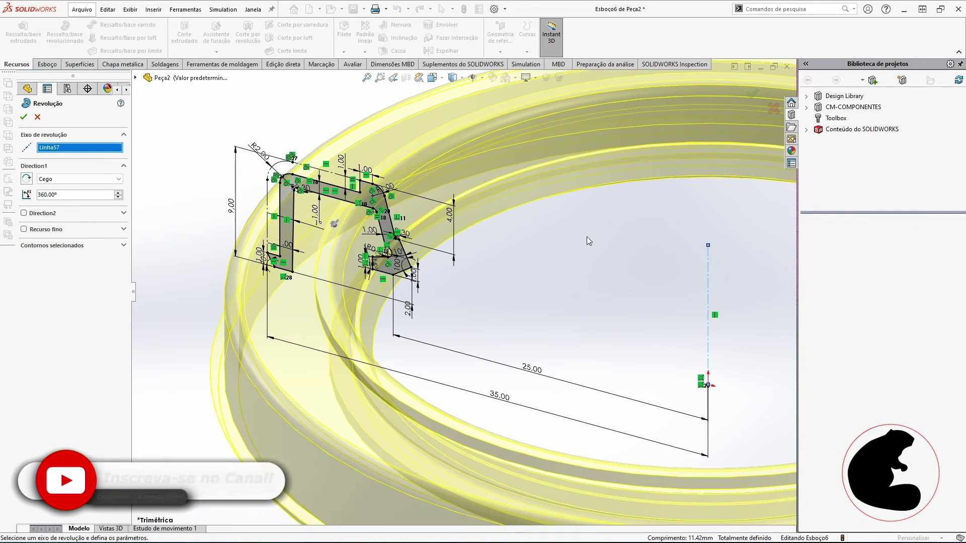
{"action": "left_click", "coordinate": [24, 117]}
{"action": "left_click", "coordinate": [530, 306]}
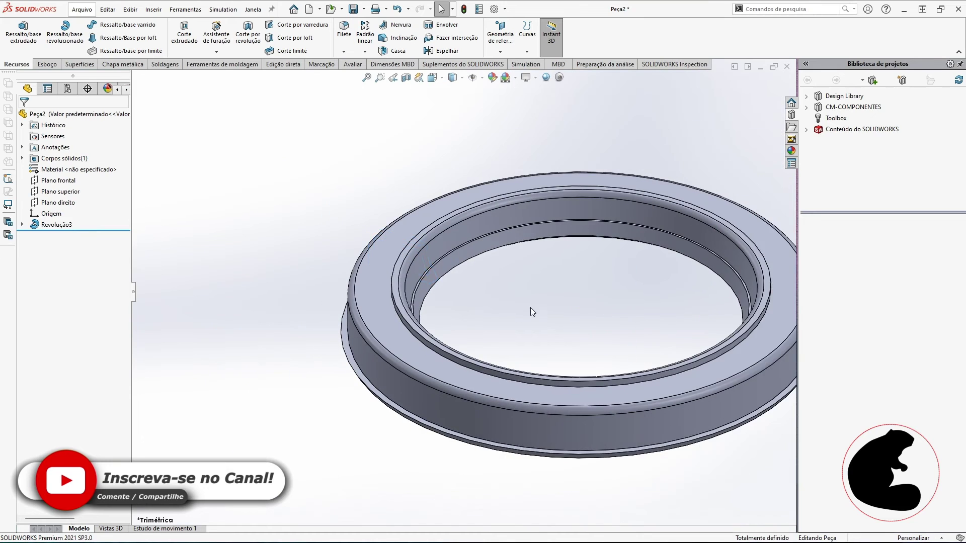
{"action": "scroll", "coordinate": [530, 307], "scroll_direction": "down", "scroll_amount": 3}
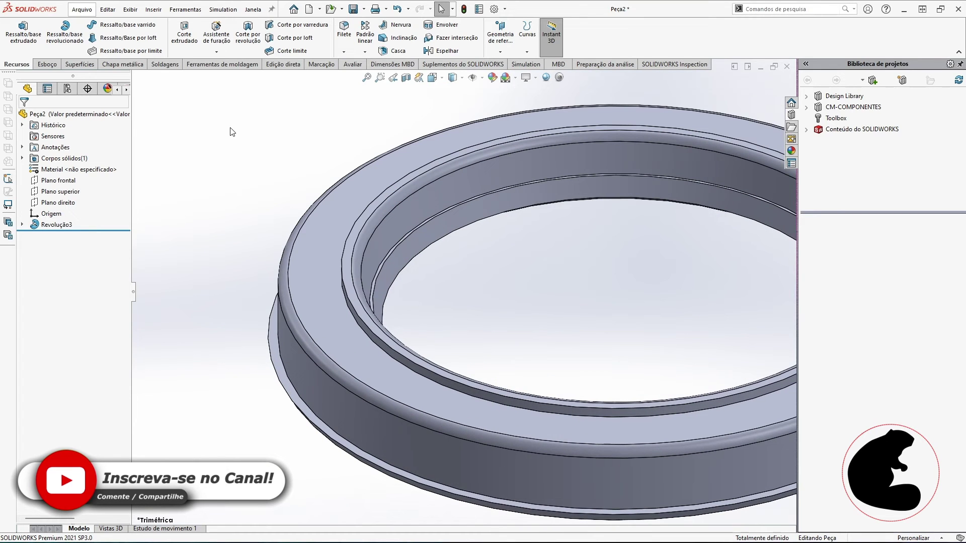
{"action": "left_click", "coordinate": [60, 181]}
Step: Start a sketch on Plano frontal, viewed face-on, with the Esboço6 profile shown for reference
{"action": "left_click", "coordinate": [45, 64]}
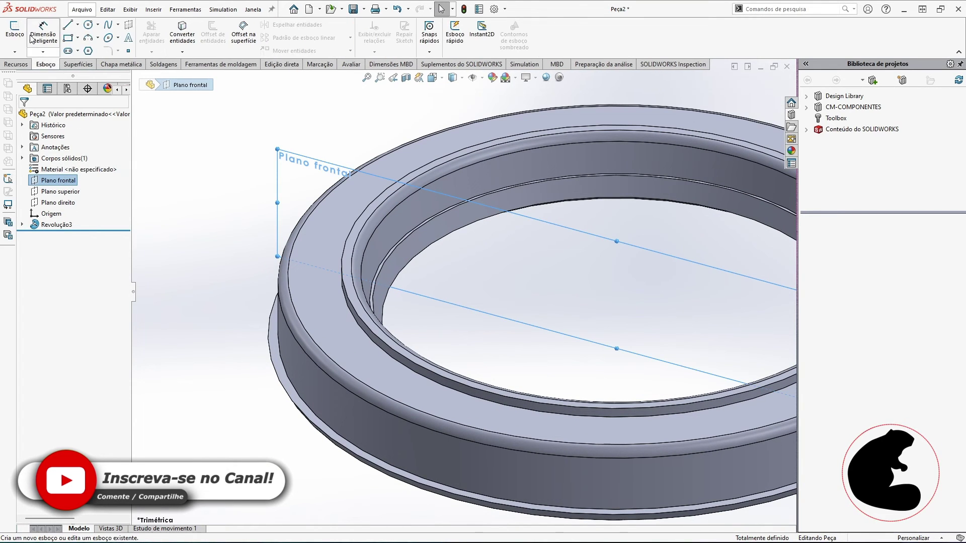
{"action": "left_click", "coordinate": [15, 30]}
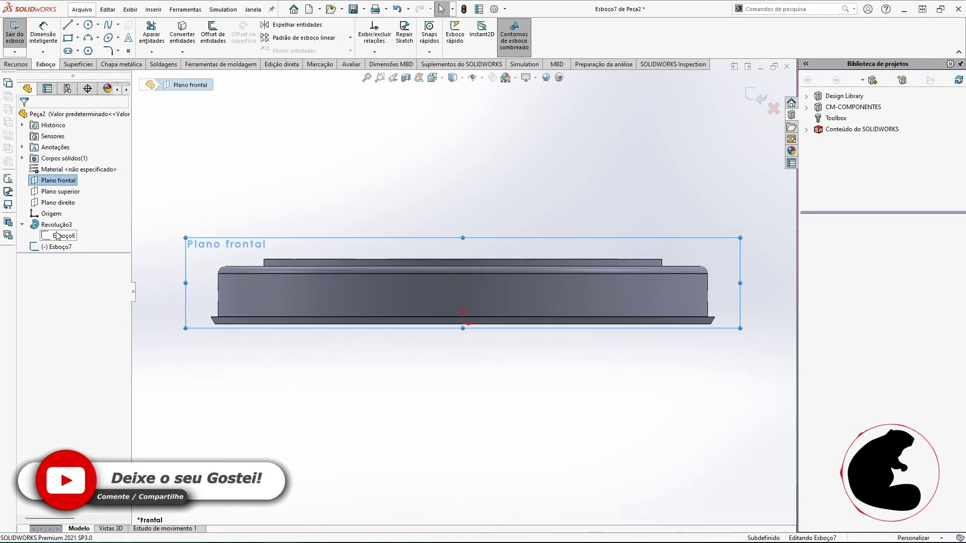
{"action": "left_click", "coordinate": [57, 236]}
{"action": "left_click", "coordinate": [65, 220]}
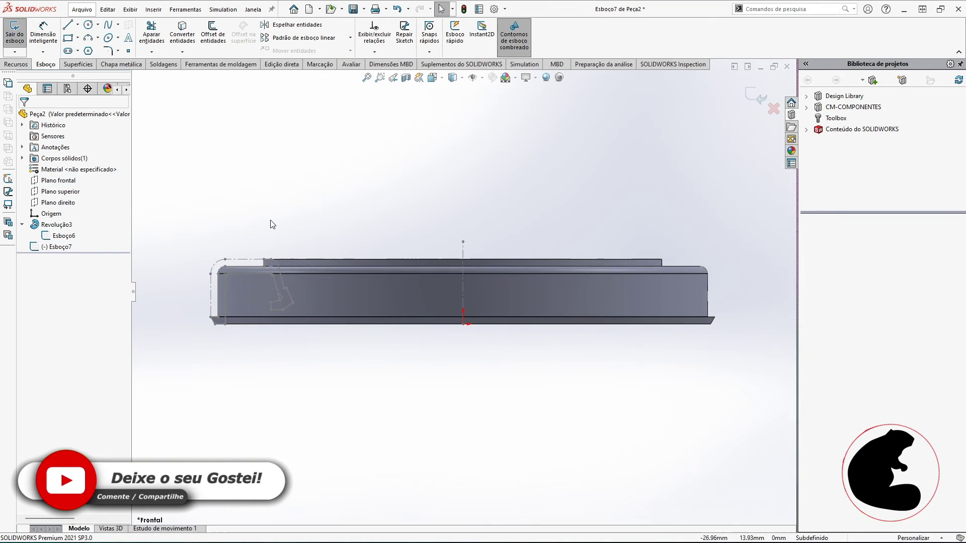
{"action": "scroll", "coordinate": [239, 291], "scroll_direction": "down", "scroll_amount": 3}
{"action": "scroll", "coordinate": [238, 291], "scroll_direction": "down", "scroll_amount": 2}
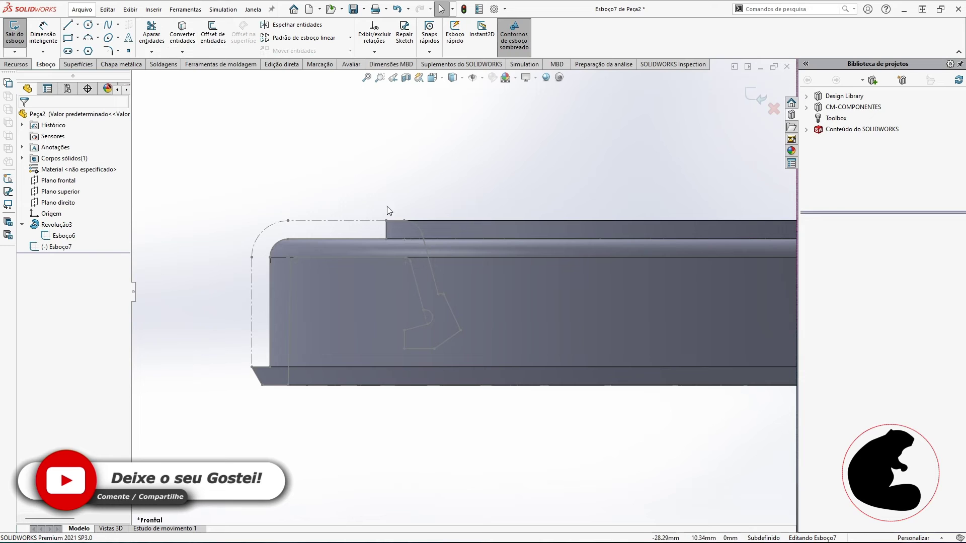
Step: Offset the outer vertical edge, rounded corner, top edge and step edge into sketch lines
{"action": "left_click", "coordinate": [385, 229]}
{"action": "scroll", "coordinate": [385, 227], "scroll_direction": "down", "scroll_amount": 2}
{"action": "left_click", "coordinate": [250, 228], "text": "ctrl"}
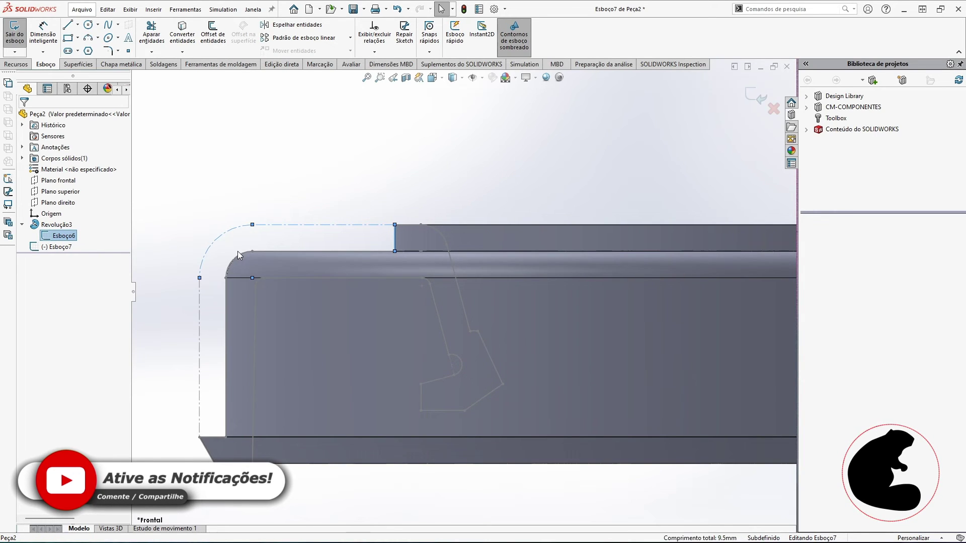
{"action": "left_click", "coordinate": [269, 252], "text": "ctrl"}
{"action": "left_click", "coordinate": [224, 319], "text": "ctrl"}
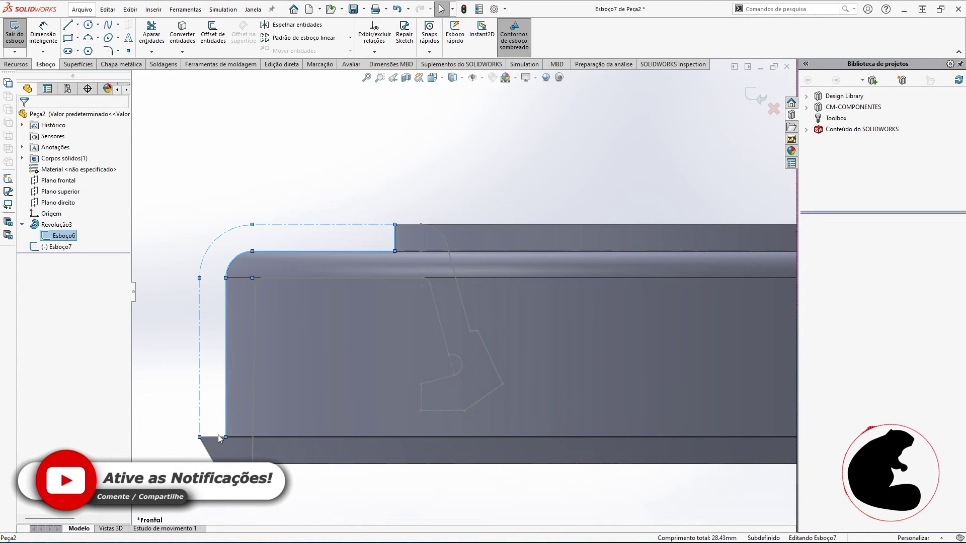
{"action": "left_click", "coordinate": [212, 36]}
Step: Convert the vertical centreline into the new sketch and set it as construction geometry
{"action": "left_click", "coordinate": [24, 66]}
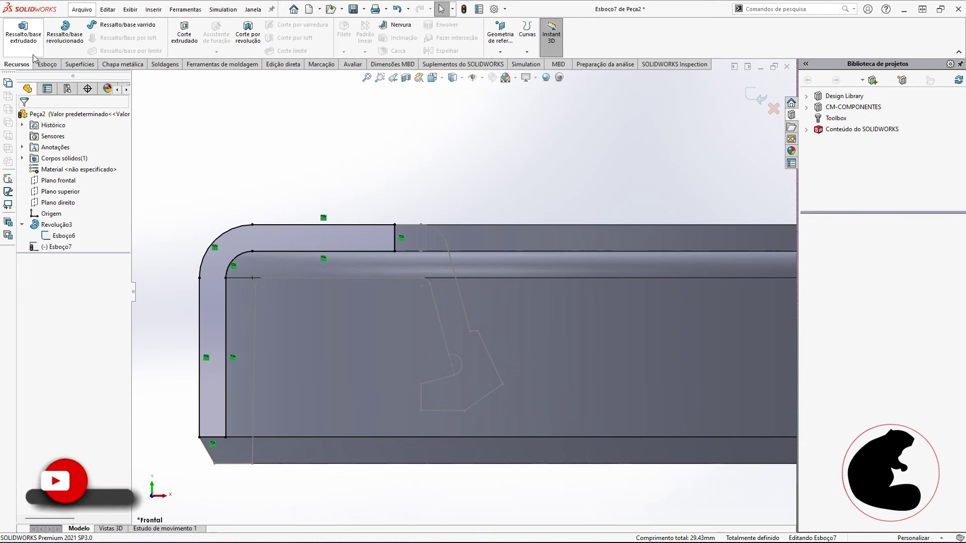
{"action": "scroll", "coordinate": [438, 190], "scroll_direction": "up", "scroll_amount": 4}
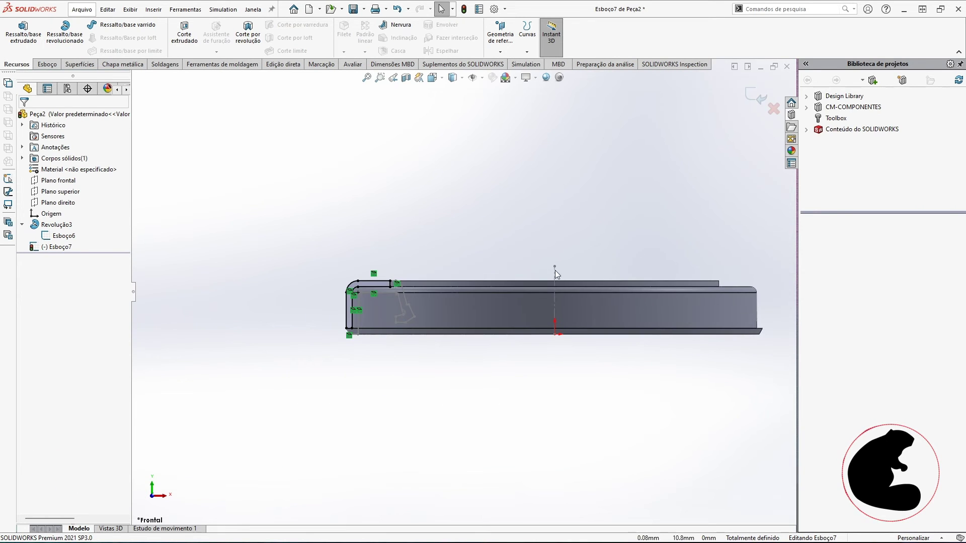
{"action": "left_click", "coordinate": [554, 270]}
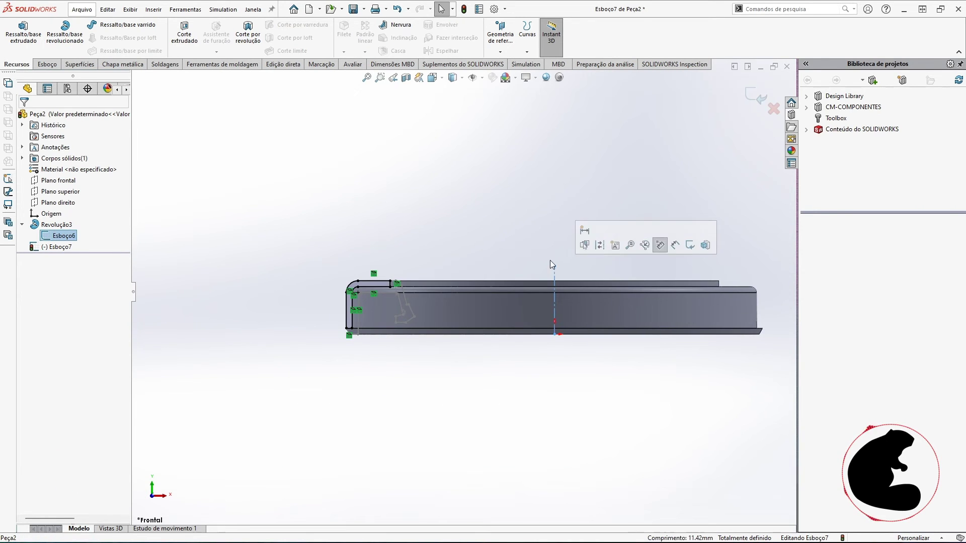
{"action": "left_click", "coordinate": [48, 64]}
{"action": "left_click", "coordinate": [271, 87]}
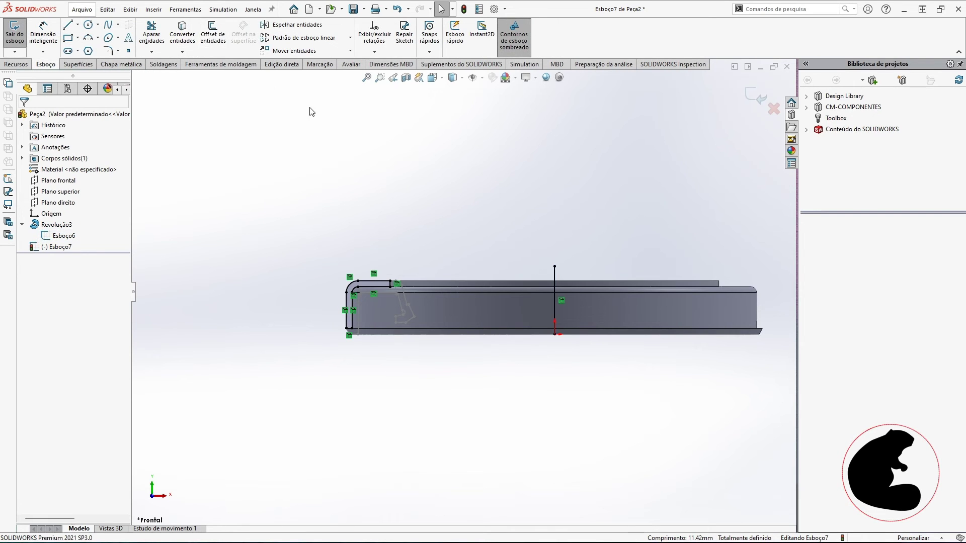
{"action": "left_click", "coordinate": [554, 271]}
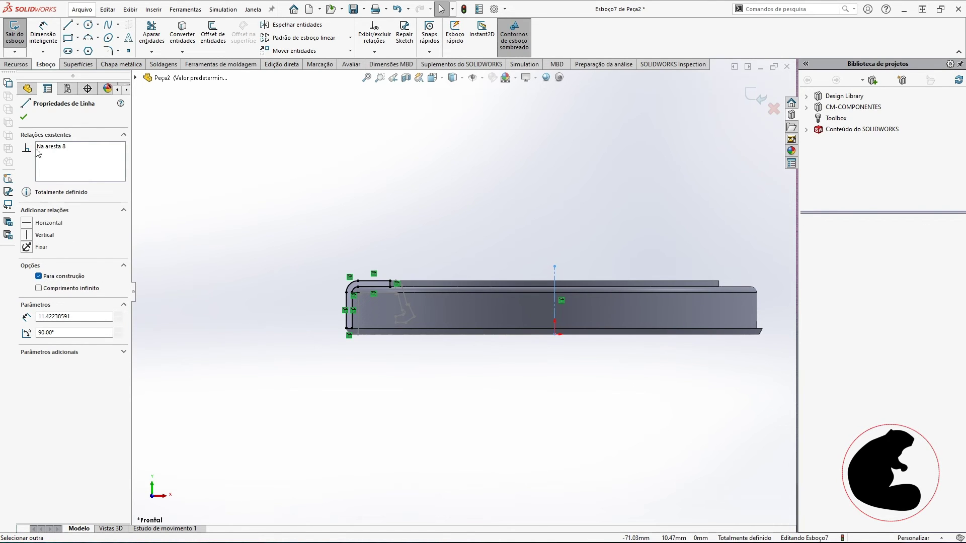
{"action": "left_click", "coordinate": [24, 116]}
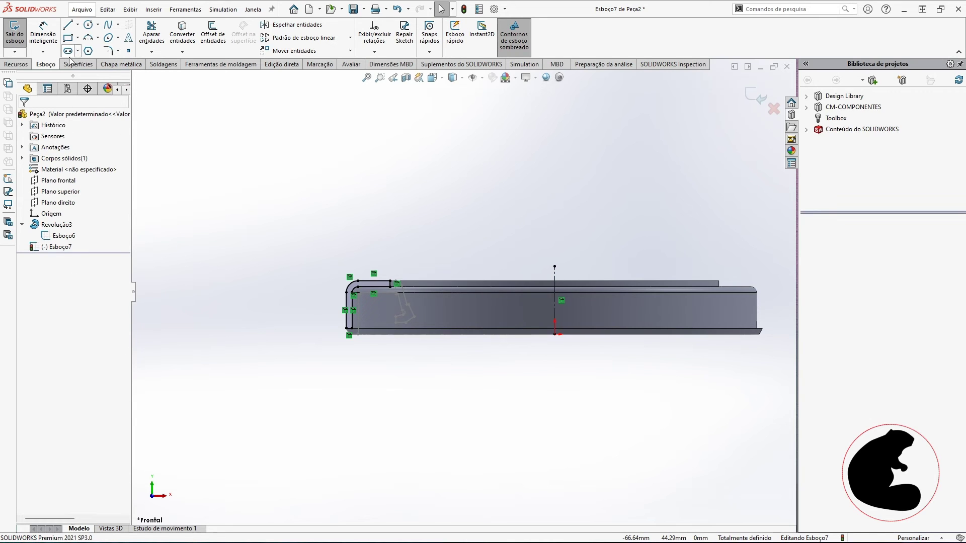
{"action": "left_click", "coordinate": [16, 64]}
Step: Revolve the offset sketch 360° into the Revolução4 feature
{"action": "left_click", "coordinate": [76, 46]}
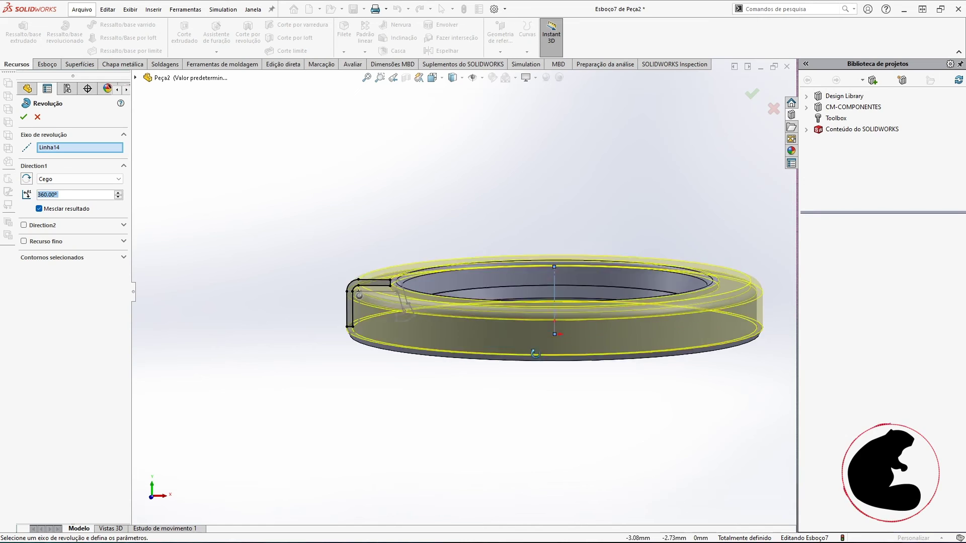
{"action": "scroll", "coordinate": [557, 300], "scroll_direction": "down", "scroll_amount": 3}
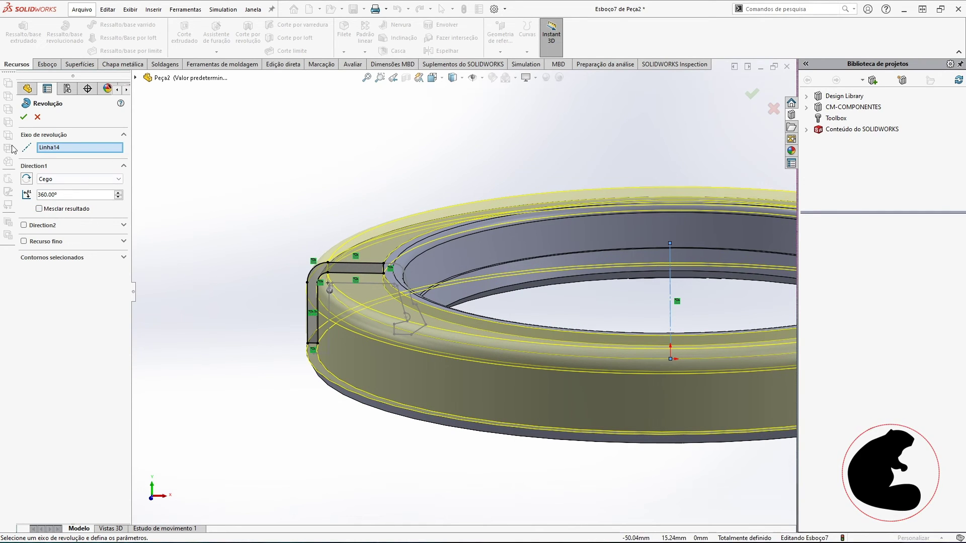
{"action": "left_click", "coordinate": [24, 117]}
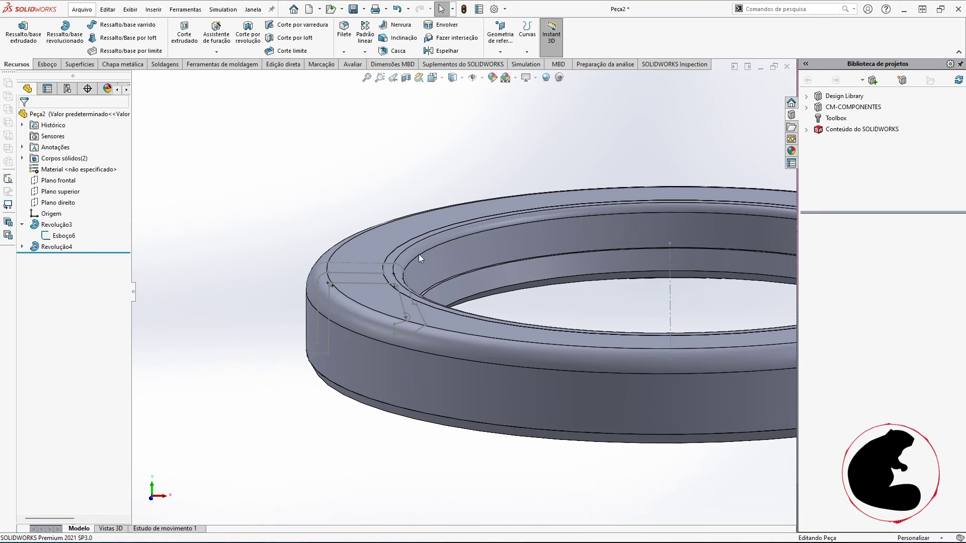
{"action": "scroll", "coordinate": [396, 271], "scroll_direction": "down", "scroll_amount": 2}
{"action": "scroll", "coordinate": [400, 267], "scroll_direction": "down", "scroll_amount": 2}
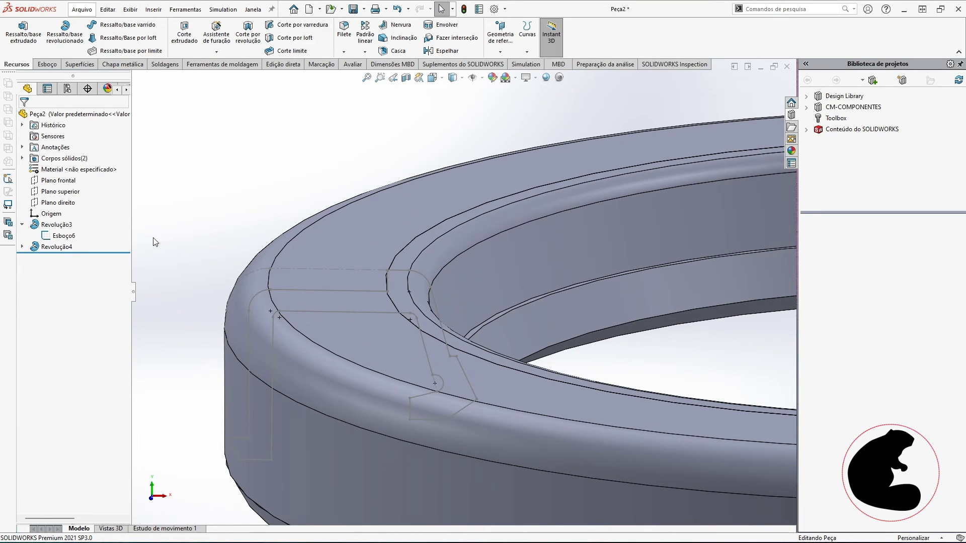
Step: Hide the Esboço6 profile sketch and select the Revolução4 feature
{"action": "right_click", "coordinate": [66, 239]}
{"action": "left_click", "coordinate": [83, 200]}
{"action": "scroll", "coordinate": [430, 364], "scroll_direction": "up", "scroll_amount": 3}
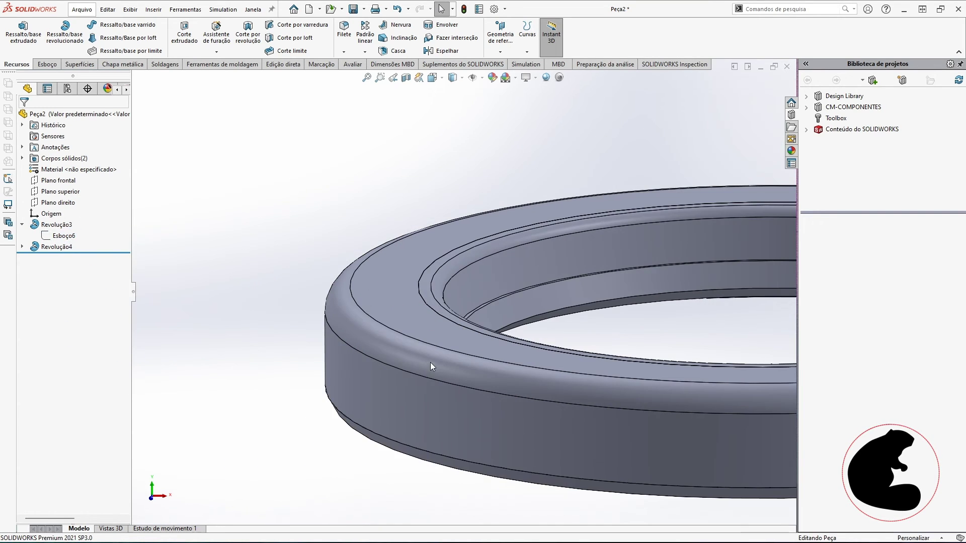
{"action": "left_click", "coordinate": [427, 336]}
{"action": "scroll", "coordinate": [427, 336], "scroll_direction": "up", "scroll_amount": 2}
{"action": "left_click", "coordinate": [55, 247]}
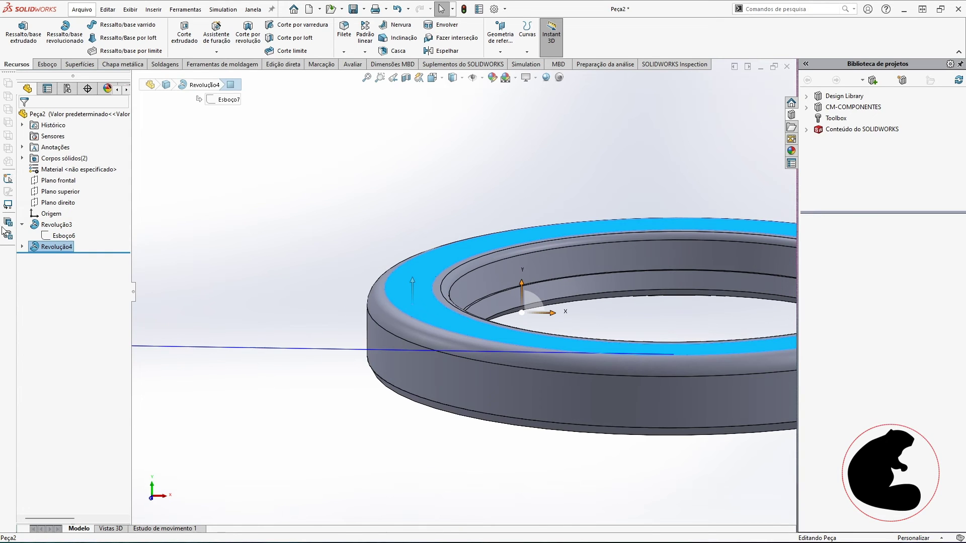
{"action": "left_click", "coordinate": [384, 224]}
{"action": "left_click", "coordinate": [56, 247]}
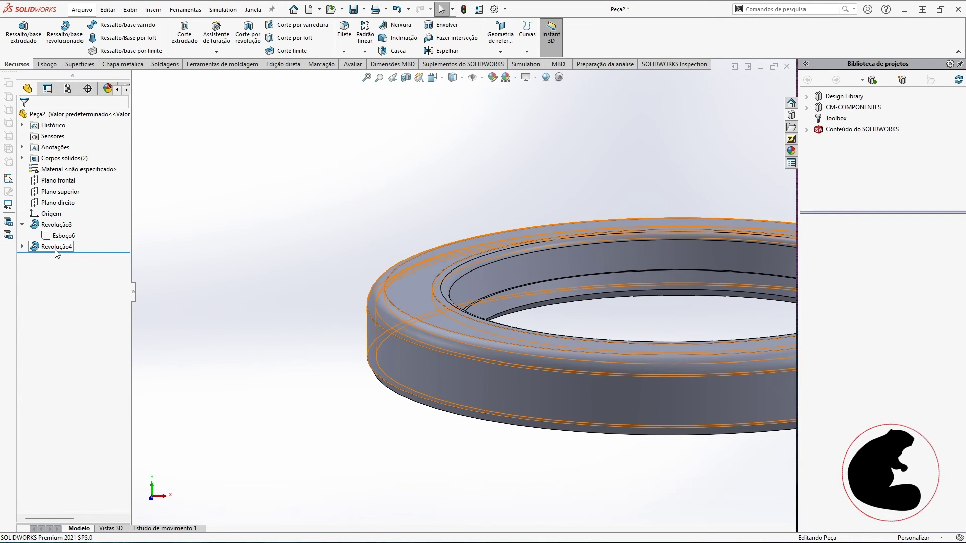
Step: Edit Revolução4 and toggle its Merge result option
{"action": "right_click", "coordinate": [60, 247]}
{"action": "left_click", "coordinate": [80, 219]}
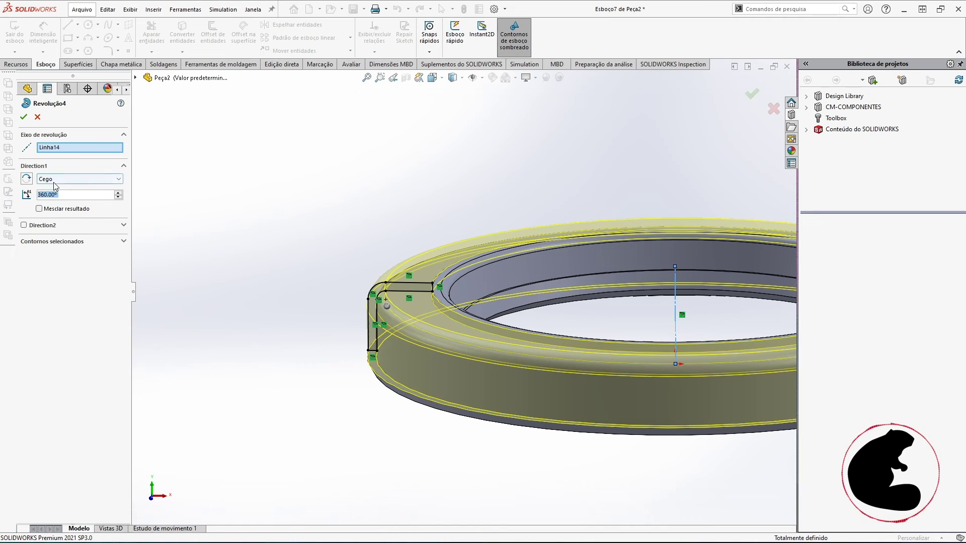
{"action": "left_click", "coordinate": [50, 209]}
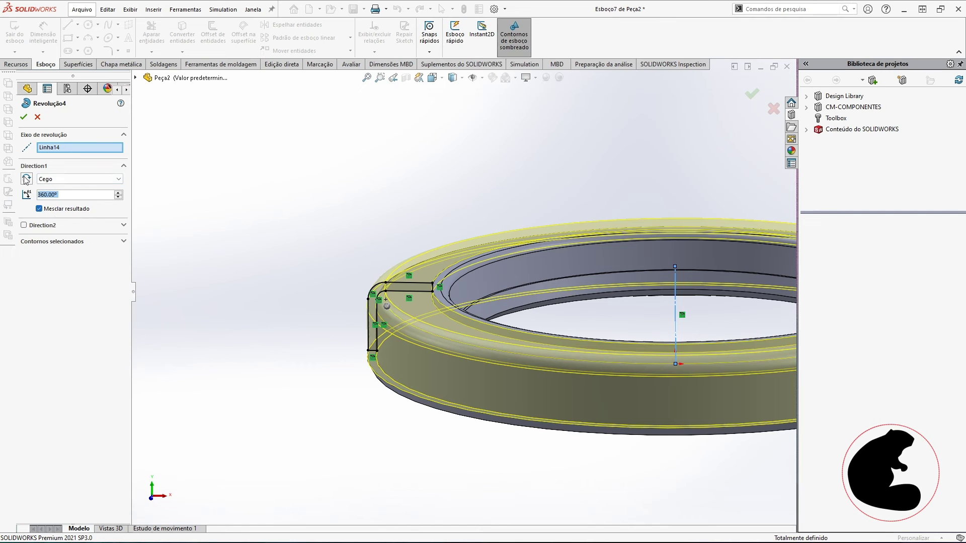
{"action": "left_click", "coordinate": [23, 118]}
{"action": "scroll", "coordinate": [445, 193], "scroll_direction": "down", "scroll_amount": 5}
{"action": "left_click", "coordinate": [431, 311]}
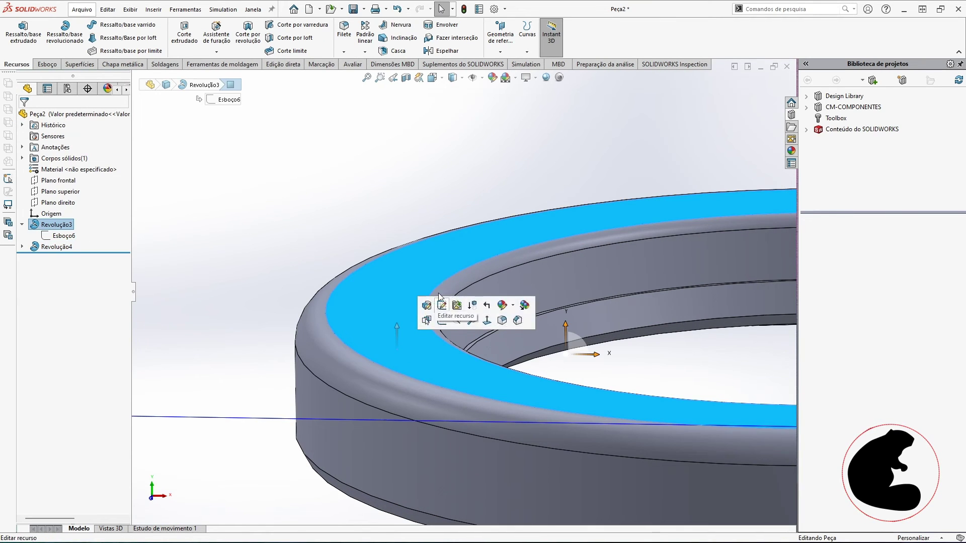
Step: Re-edit and confirm Revolução4 as unmerged, leaving two separate solid bodies
{"action": "right_click", "coordinate": [55, 246]}
{"action": "left_click", "coordinate": [63, 220]}
{"action": "left_click", "coordinate": [24, 117]}
{"action": "scroll", "coordinate": [447, 221], "scroll_direction": "up", "scroll_amount": 3}
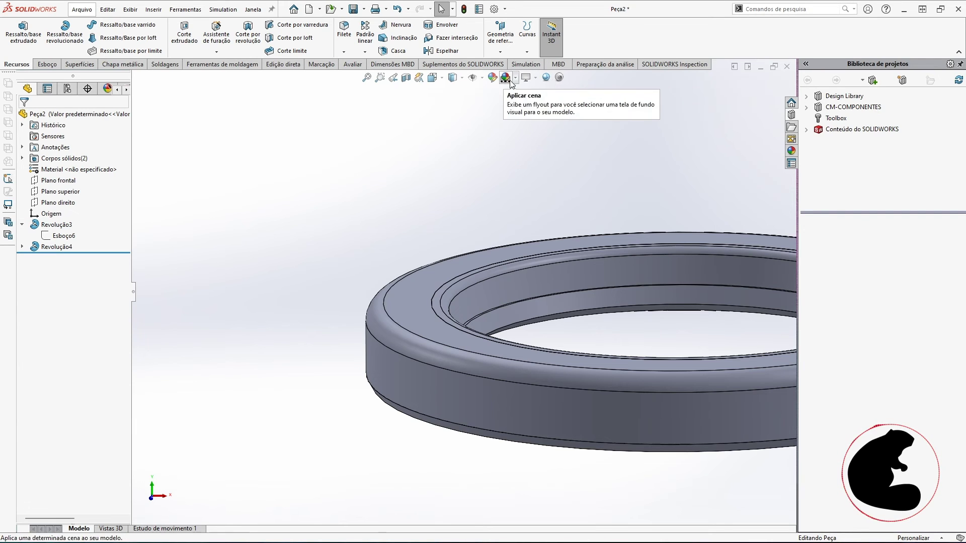
Step: Apply 'borracha fosca' from Aparências > Borracha > Fosca to the seal's rubber body
{"action": "left_click", "coordinate": [492, 77]}
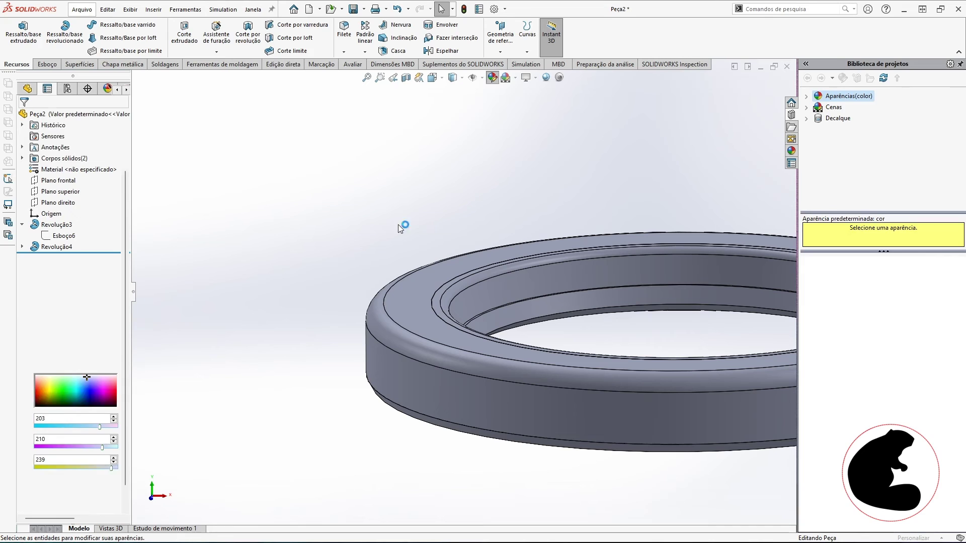
{"action": "left_click", "coordinate": [807, 96]}
{"action": "left_click", "coordinate": [817, 140]}
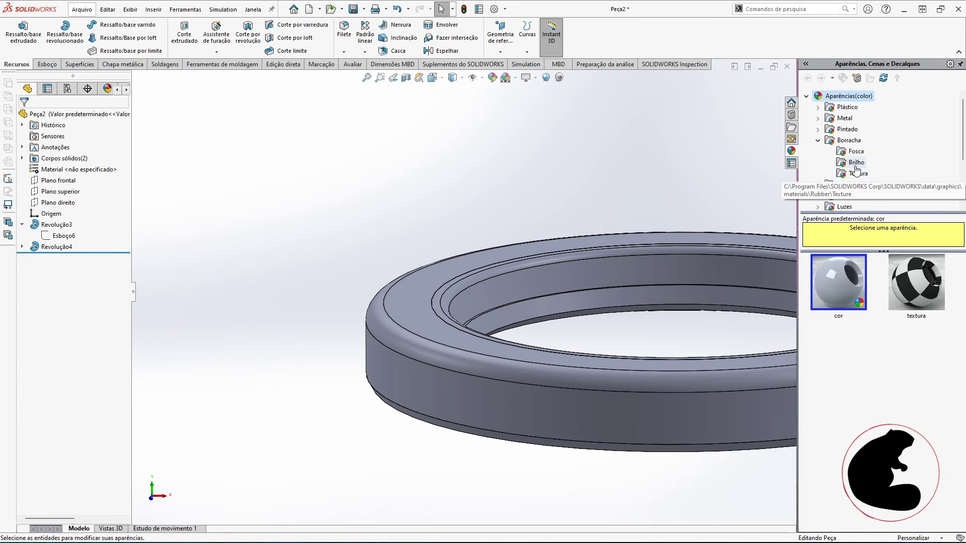
{"action": "left_click", "coordinate": [855, 152]}
{"action": "key", "text": "f"}
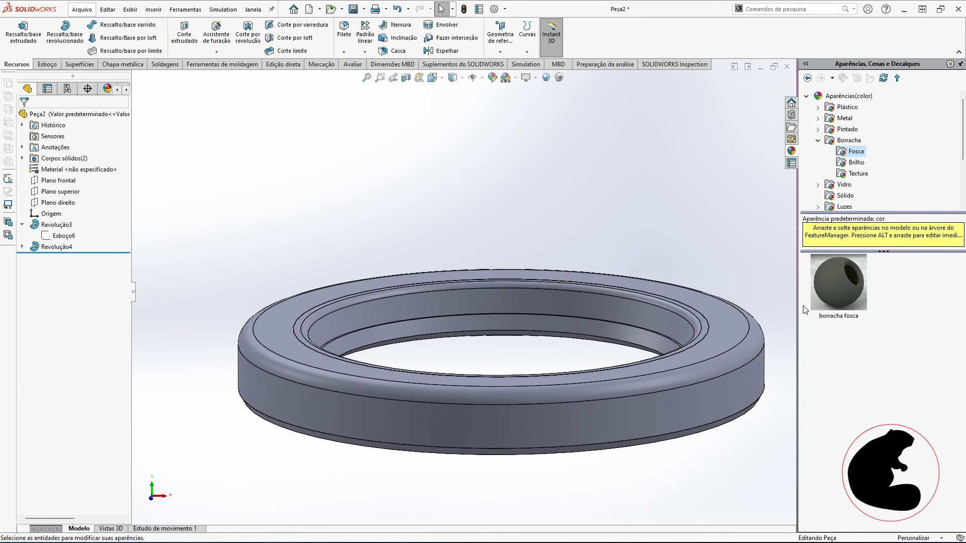
{"action": "left_click_drag", "start_coordinate": [836, 295], "coordinate": [642, 338]}
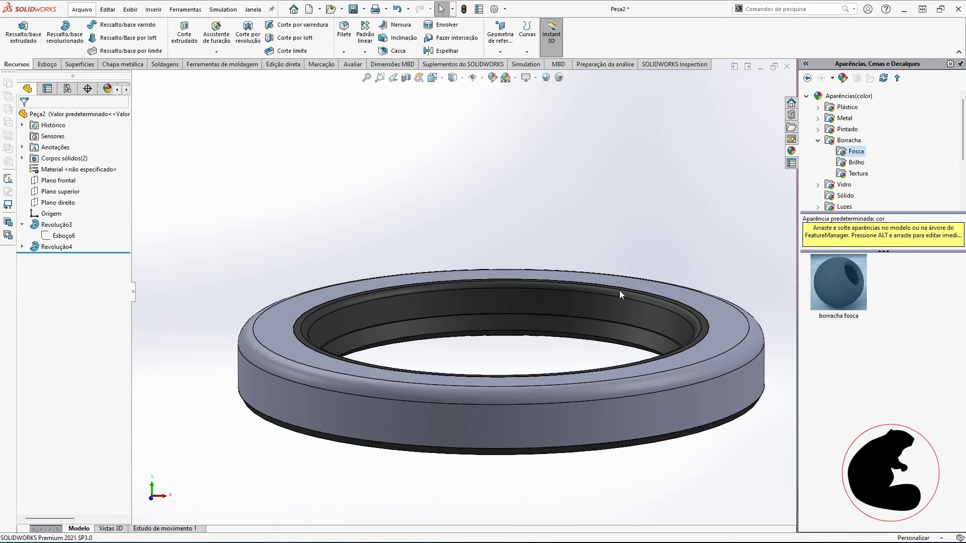
{"action": "scroll", "coordinate": [519, 347], "scroll_direction": "up", "scroll_amount": 3}
{"action": "middle_click_drag", "start_coordinate": [519, 347], "coordinate": [450, 358]}
{"action": "scroll", "coordinate": [450, 358], "scroll_direction": "down", "scroll_amount": 1}
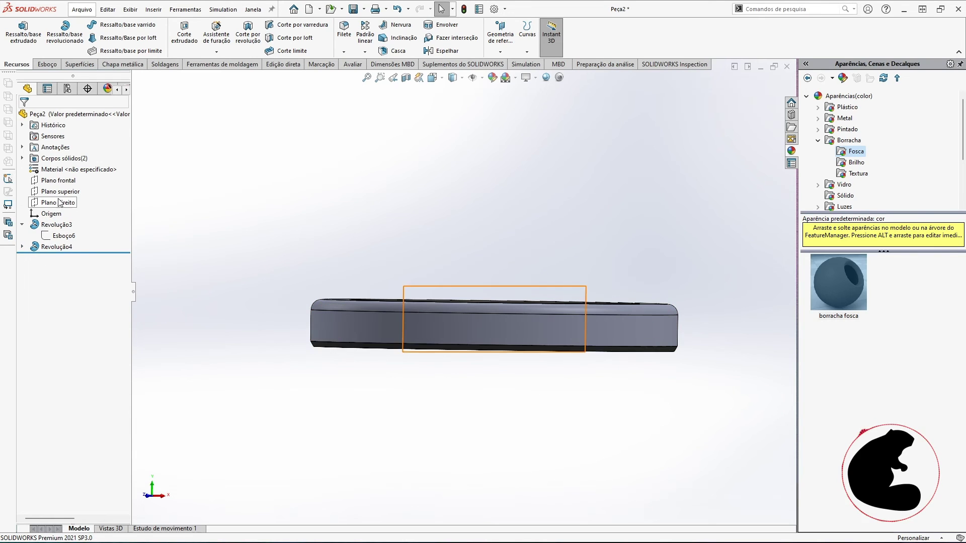
{"action": "left_click", "coordinate": [59, 180]}
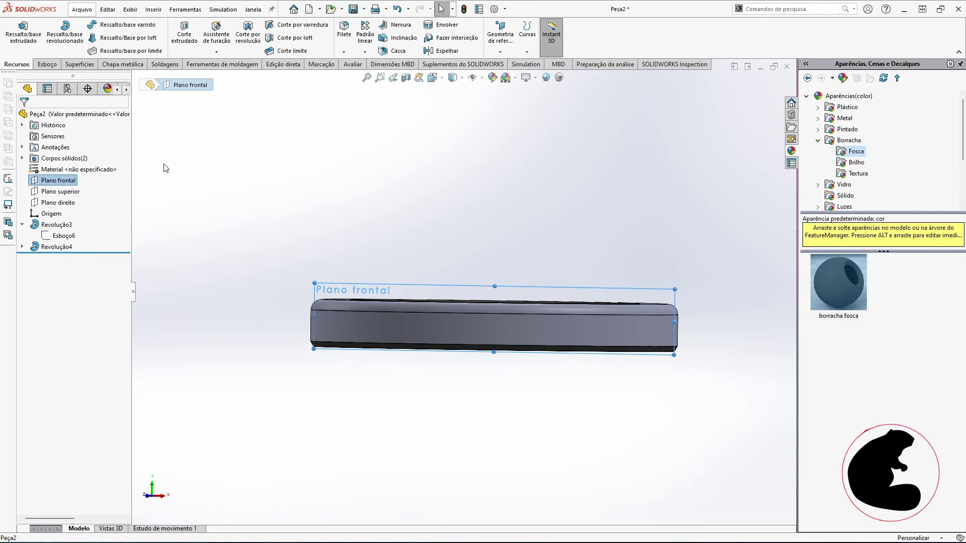
Step: Show a section view along Plano frontal, oriented to the Front view
{"action": "left_click", "coordinate": [405, 78]}
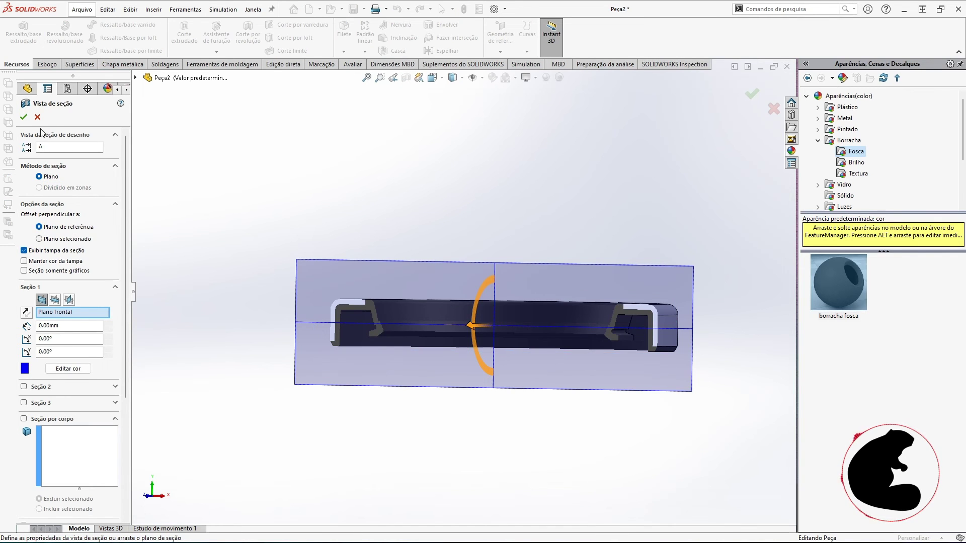
{"action": "left_click", "coordinate": [23, 117]}
{"action": "key", "text": "space"}
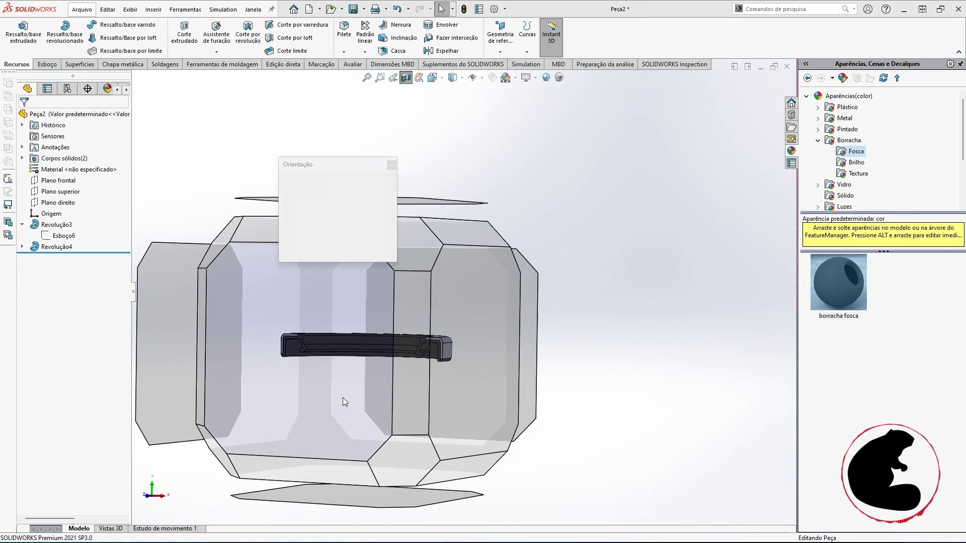
{"action": "key", "text": "ctrl+1"}
{"action": "scroll", "coordinate": [224, 276], "scroll_direction": "down", "scroll_amount": 5}
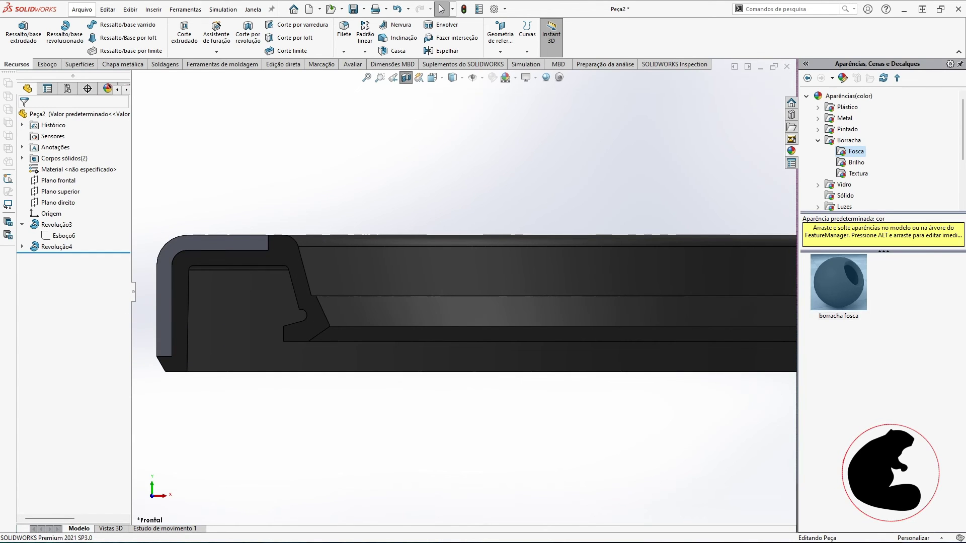
Step: Compare the sectioned profile with the A-5 seal reference image (págs. 250/252)
{"action": "key", "text": "alt+Tab"}
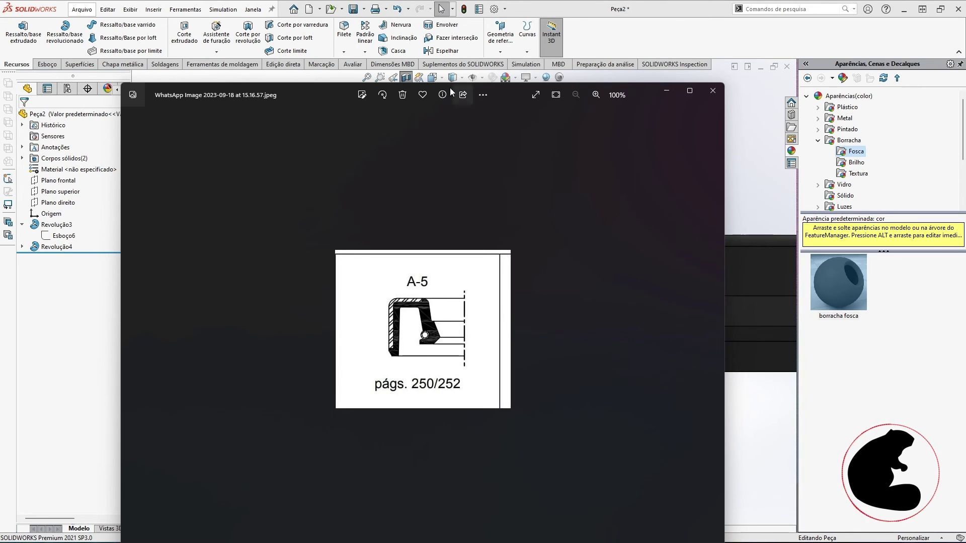
{"action": "key", "text": "alt+Tab"}
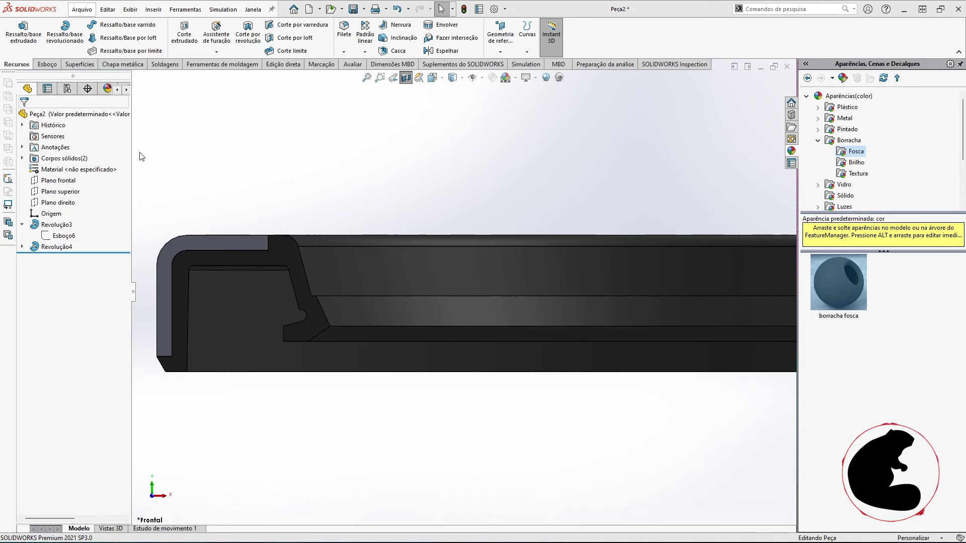
{"action": "scroll", "coordinate": [455, 294], "scroll_direction": "up", "scroll_amount": 3}
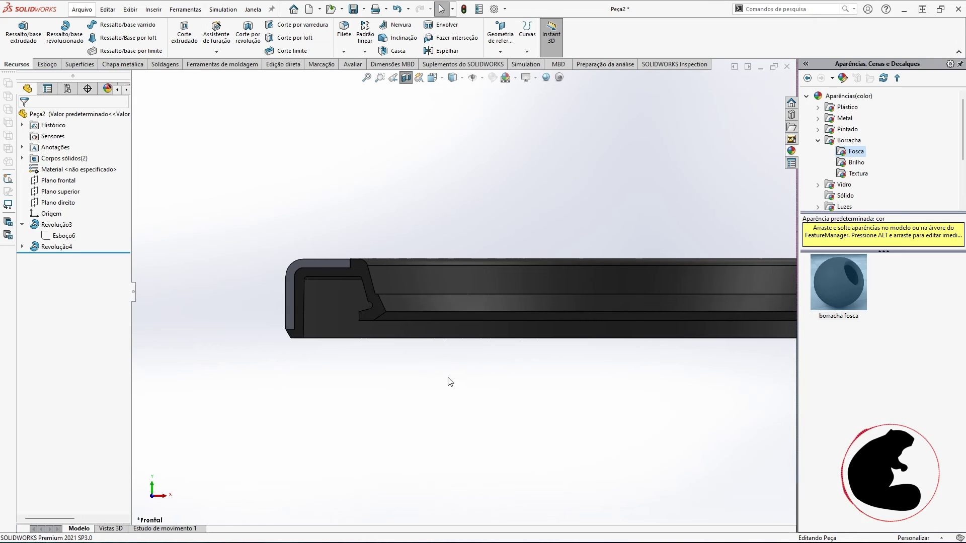
{"action": "scroll", "coordinate": [491, 350], "scroll_direction": "up", "scroll_amount": 1}
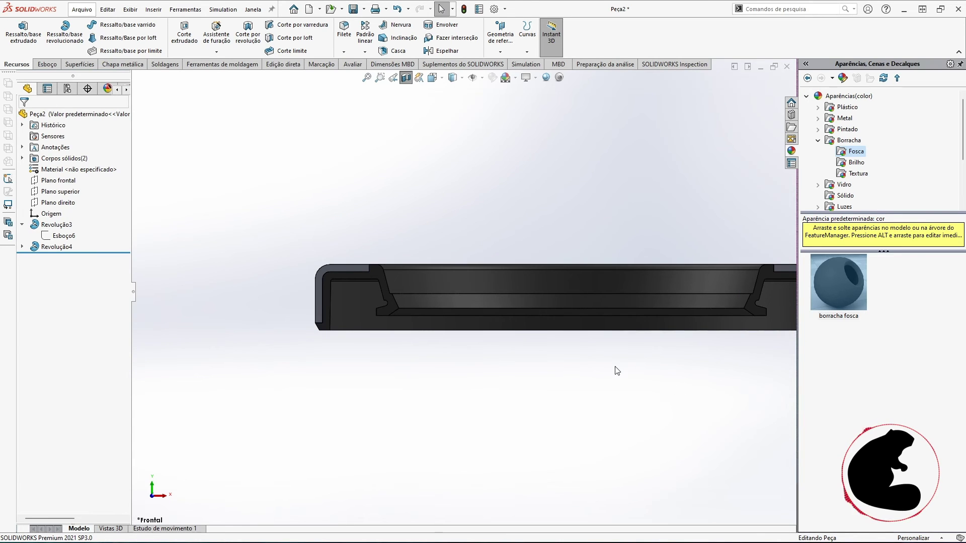
{"action": "scroll", "coordinate": [403, 295], "scroll_direction": "down", "scroll_amount": 5}
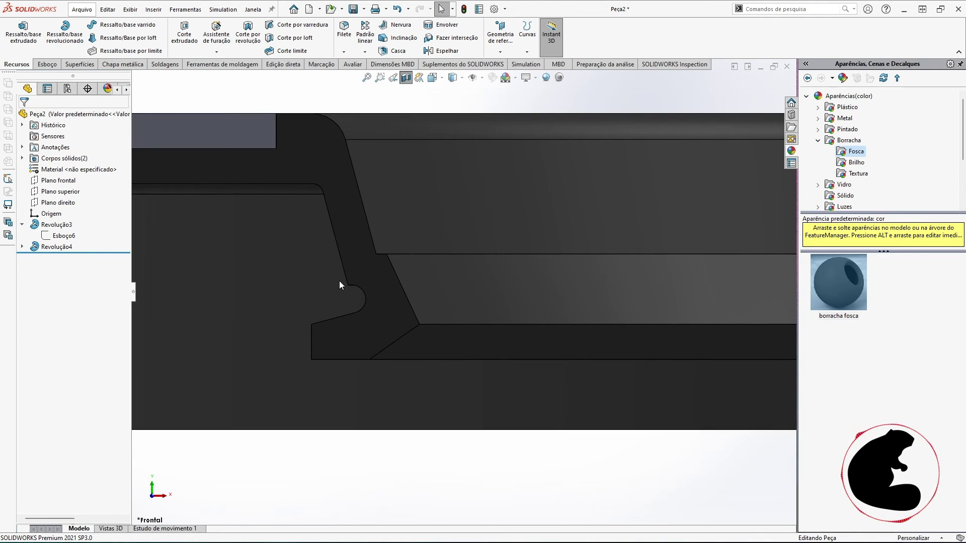
{"action": "scroll", "coordinate": [335, 298], "scroll_direction": "up", "scroll_amount": 2}
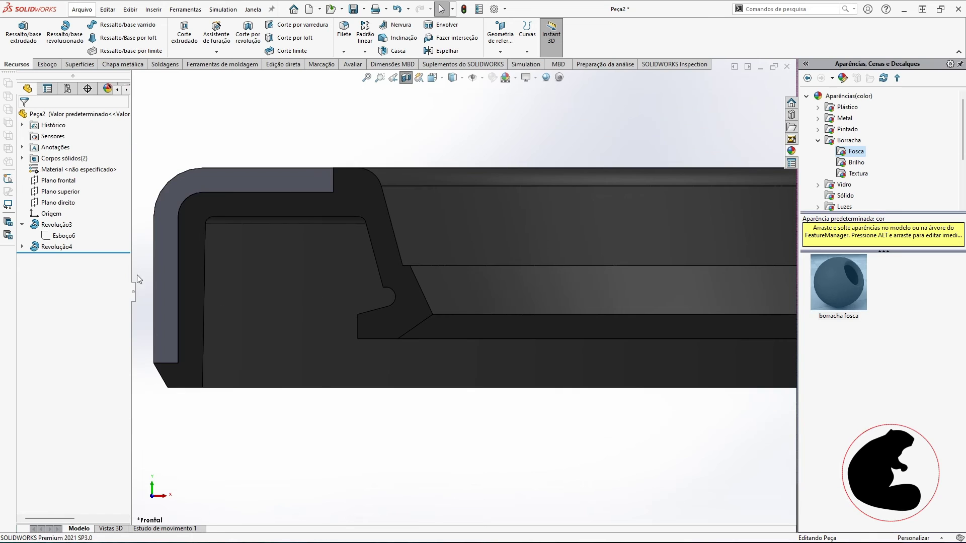
{"action": "left_click", "coordinate": [57, 180]}
{"action": "left_click", "coordinate": [45, 64]}
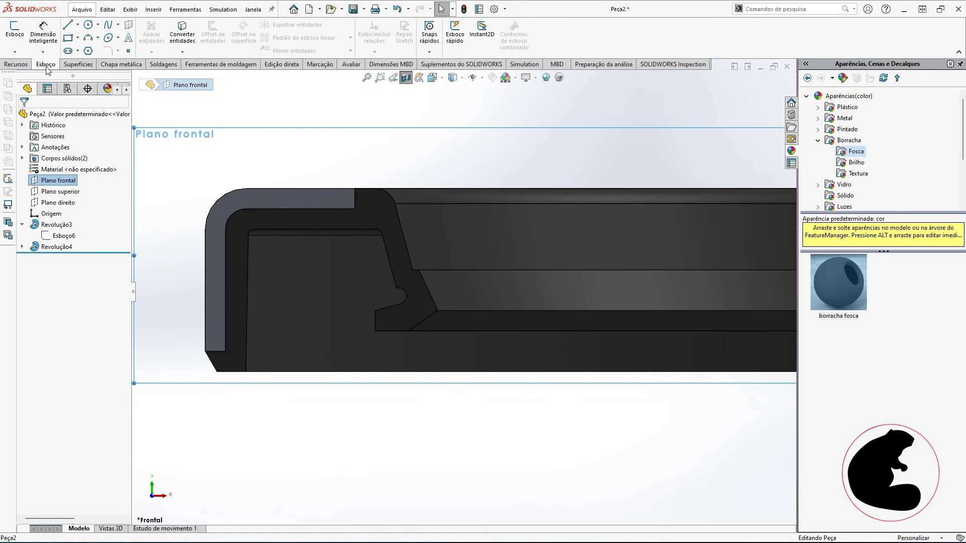
Step: Start a sketch on Plano frontal with the Esboço6 profile displayed for reference
{"action": "left_click", "coordinate": [15, 31]}
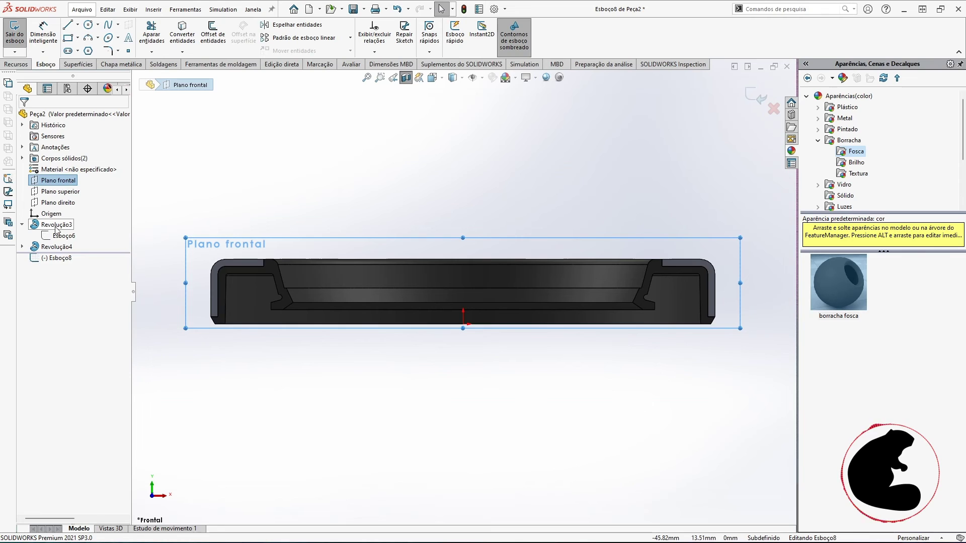
{"action": "left_click", "coordinate": [56, 235]}
{"action": "left_click", "coordinate": [71, 220]}
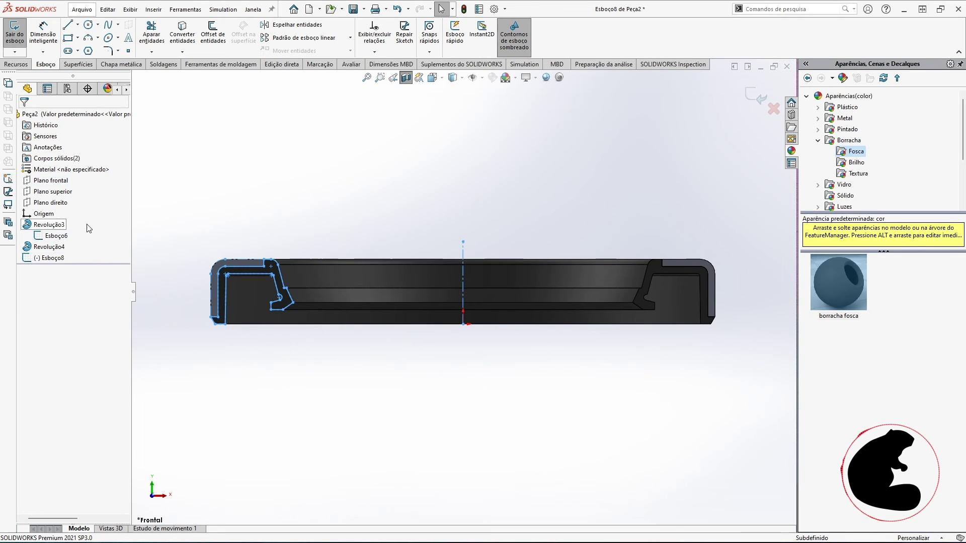
{"action": "scroll", "coordinate": [354, 361], "scroll_direction": "down", "scroll_amount": 6}
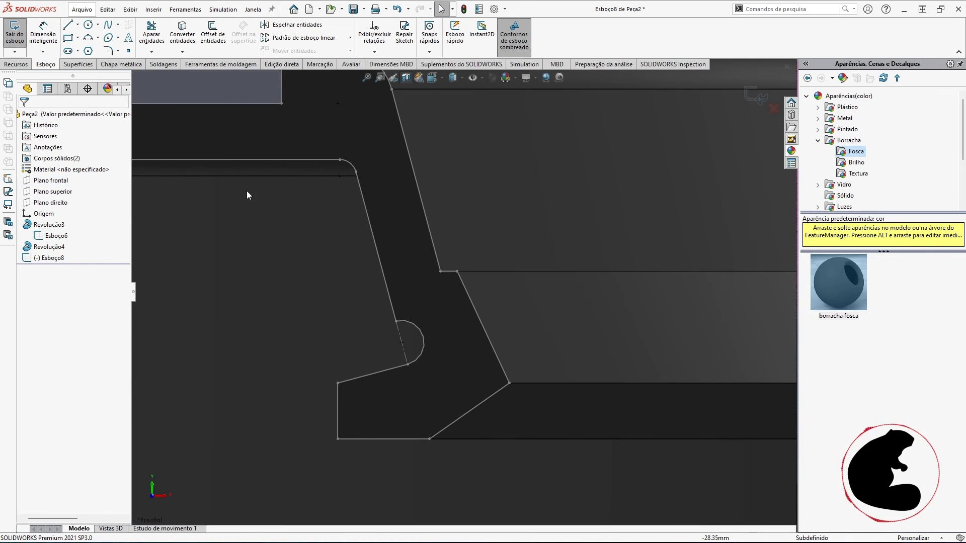
Step: Draw a circle in the lip groove and make it coradial with the groove arc
{"action": "left_click", "coordinate": [88, 25]}
{"action": "scroll", "coordinate": [468, 322], "scroll_direction": "down", "scroll_amount": 3}
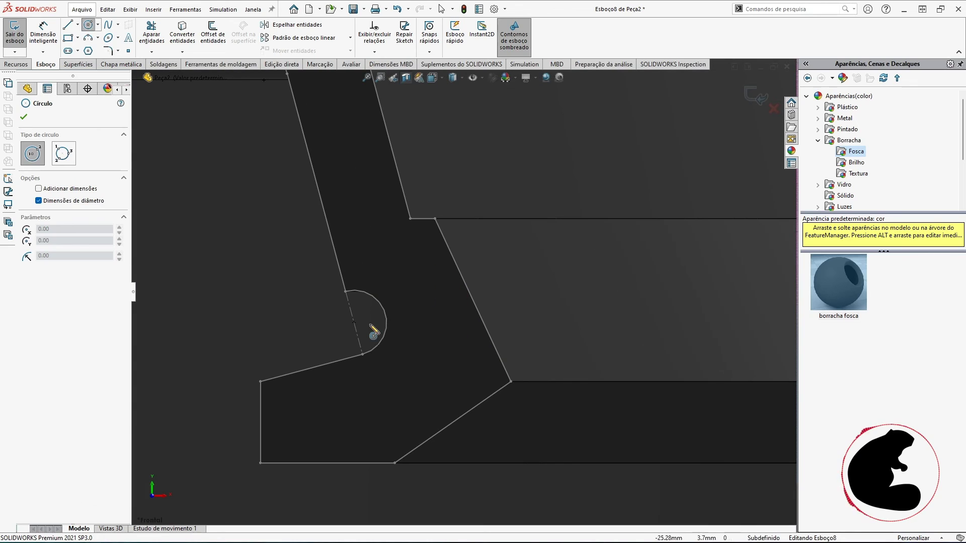
{"action": "left_click", "coordinate": [354, 322]}
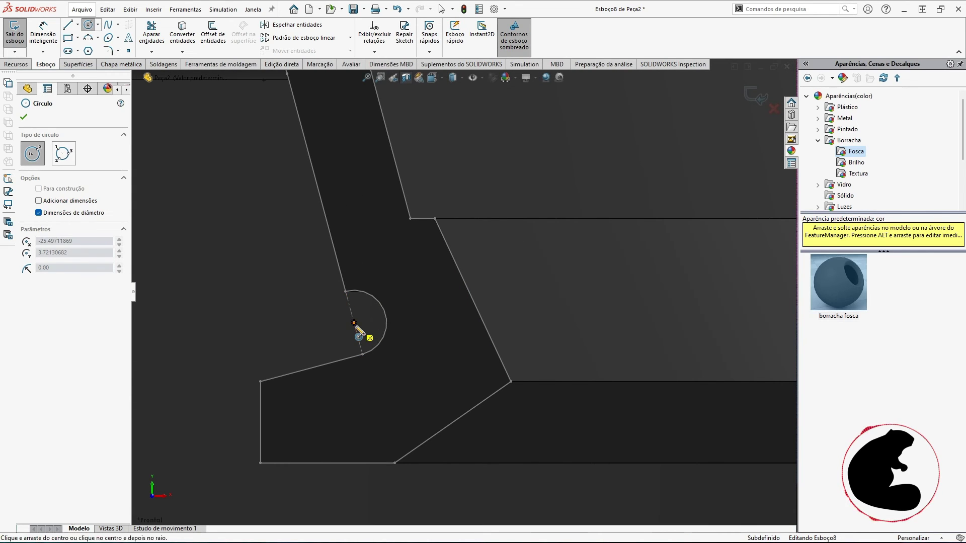
{"action": "left_click", "coordinate": [386, 303]}
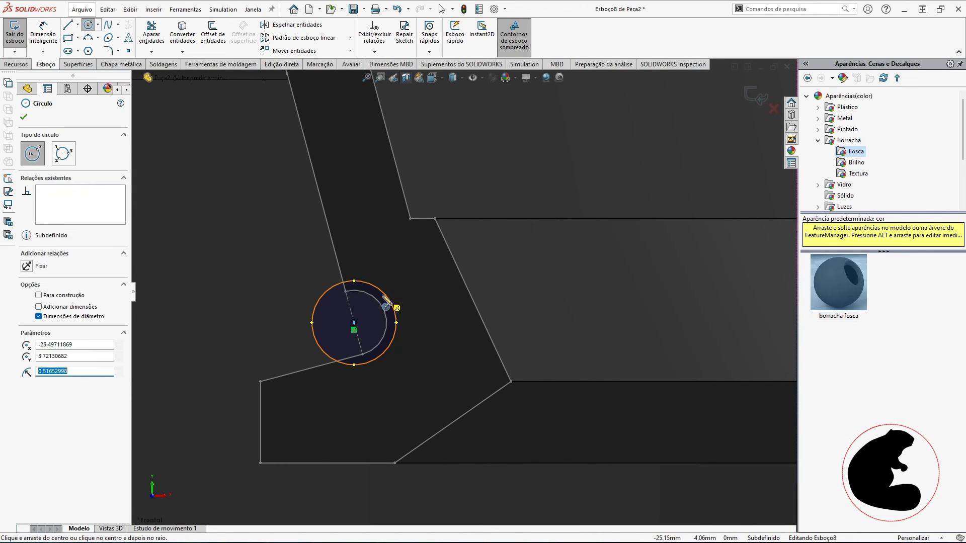
{"action": "key", "text": "Escape"}
{"action": "left_click", "coordinate": [382, 301]}
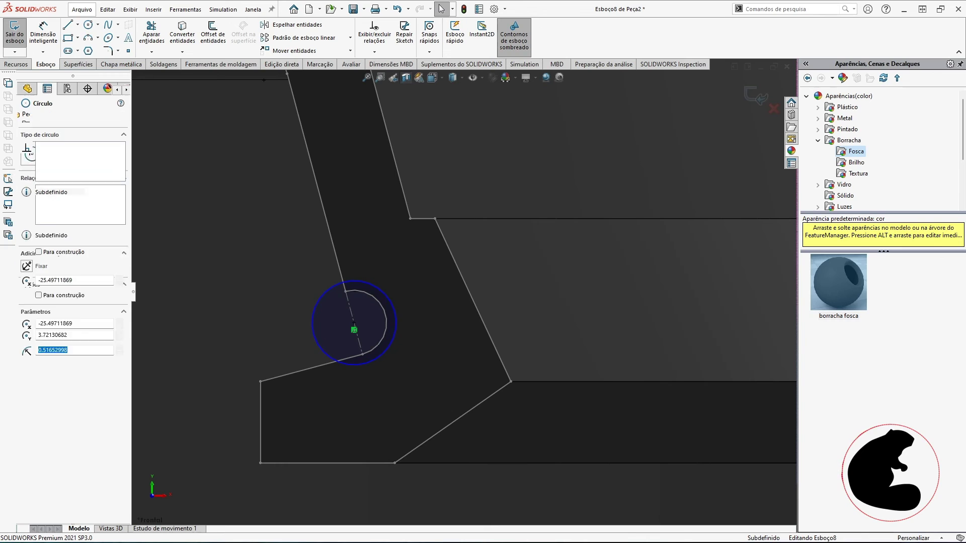
{"action": "left_click", "coordinate": [374, 299], "text": "ctrl"}
{"action": "left_click", "coordinate": [404, 255]}
{"action": "scroll", "coordinate": [415, 300], "scroll_direction": "up", "scroll_amount": 10}
{"action": "left_click", "coordinate": [466, 392]}
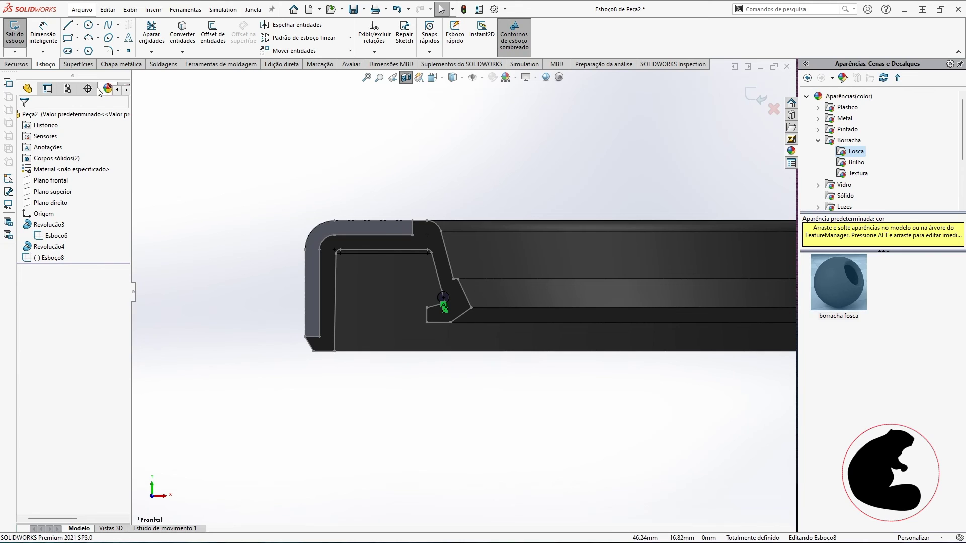
Step: Add a vertical centerline ending at the origin and begin a revolve of the circle
{"action": "left_click", "coordinate": [98, 24]}
{"action": "left_click", "coordinate": [78, 24]}
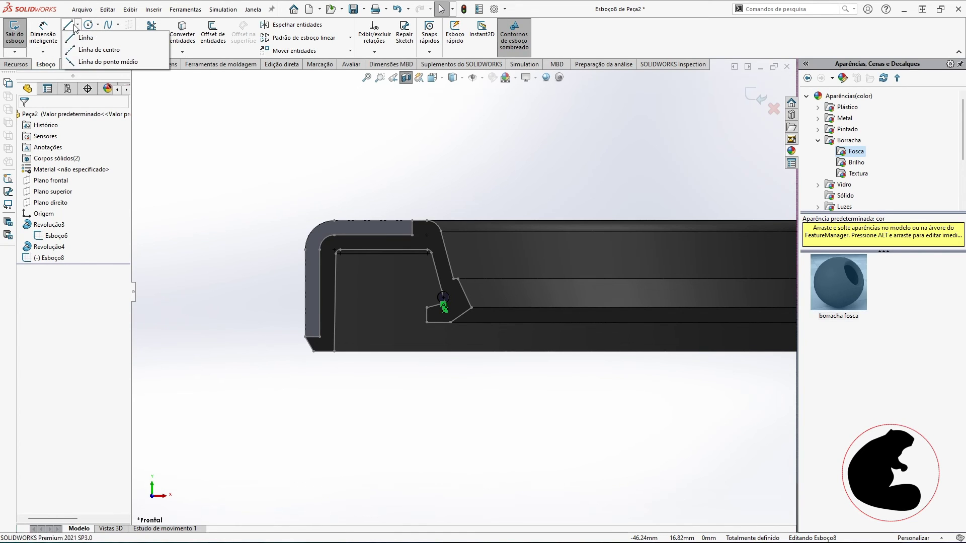
{"action": "left_click", "coordinate": [106, 50]}
{"action": "scroll", "coordinate": [604, 221], "scroll_direction": "up", "scroll_amount": 3}
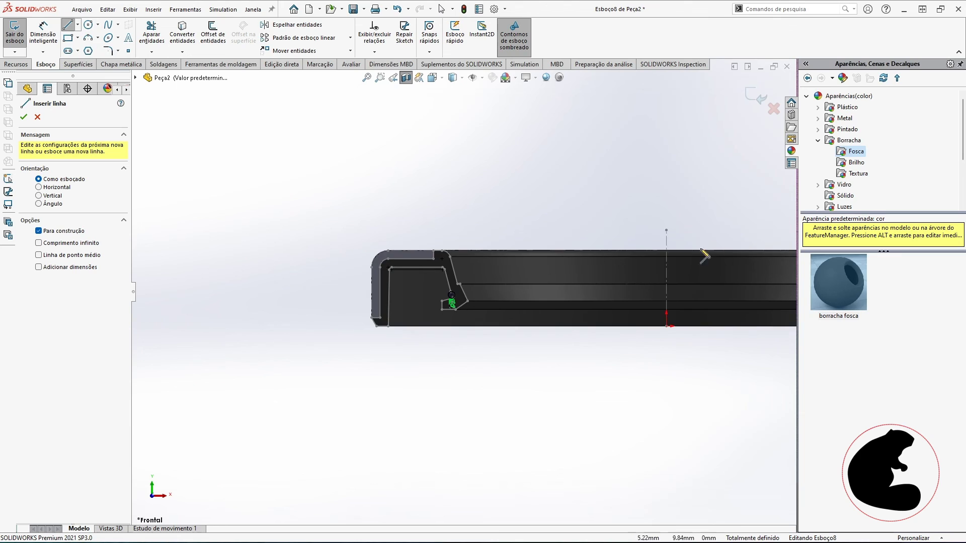
{"action": "left_click", "coordinate": [666, 327]}
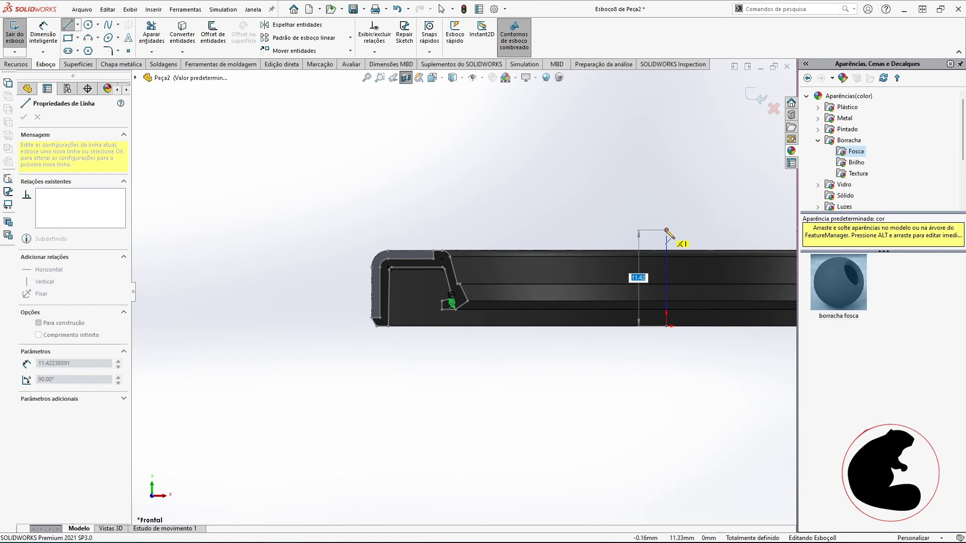
{"action": "key", "text": "Escape"}
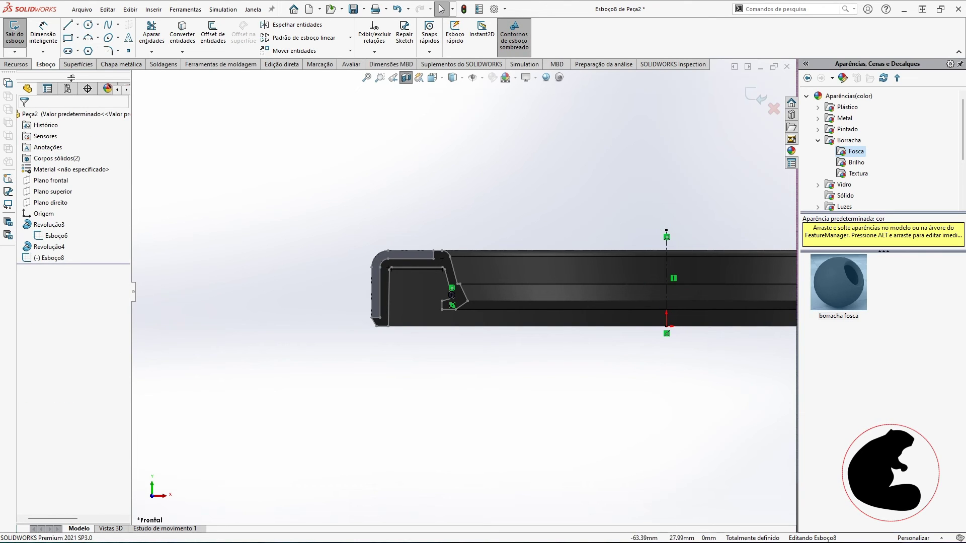
{"action": "left_click", "coordinate": [16, 64]}
{"action": "left_click", "coordinate": [73, 38]}
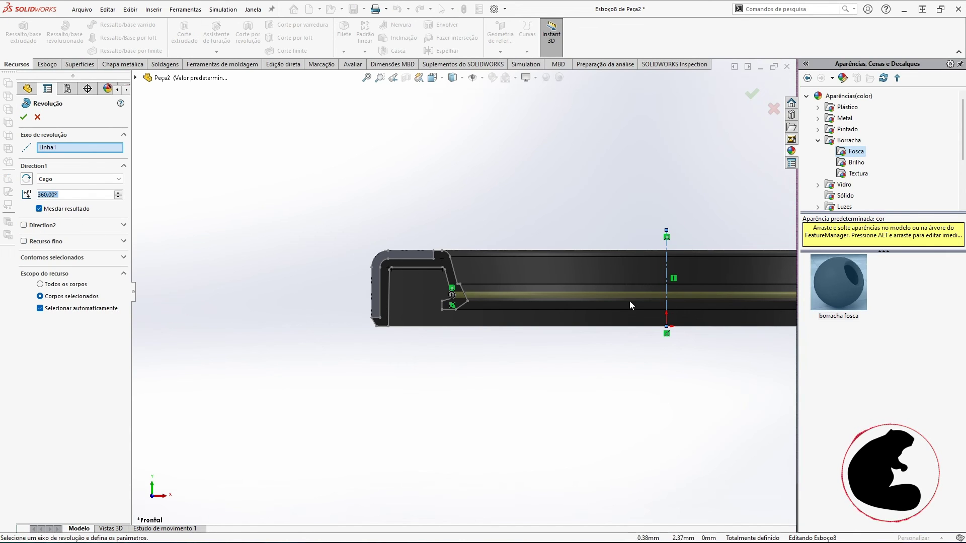
Step: Revolve the spring circle 360° with Merge result off, creating Revolução5
{"action": "left_click", "coordinate": [66, 208]}
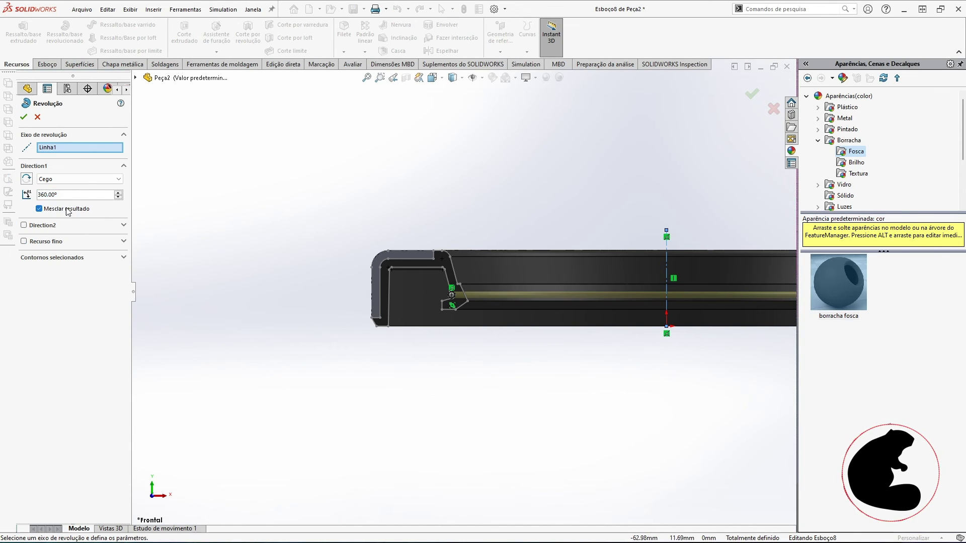
{"action": "left_click", "coordinate": [25, 119]}
{"action": "middle_click_drag", "start_coordinate": [501, 302], "coordinate": [496, 330]}
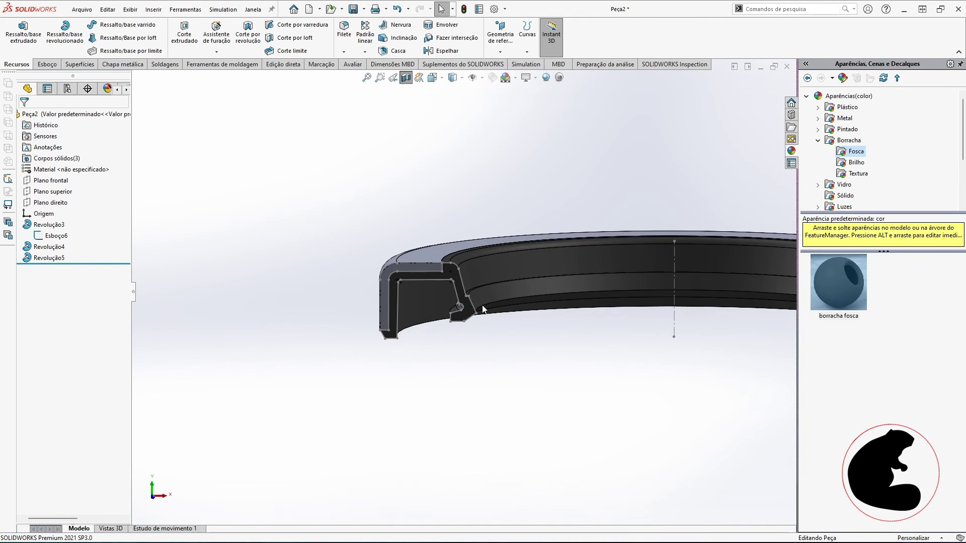
{"action": "scroll", "coordinate": [493, 322], "scroll_direction": "down", "scroll_amount": 5}
Step: Hide the Esboço6 sketch and orbit to view the spring ring in its groove
{"action": "right_click", "coordinate": [49, 238]}
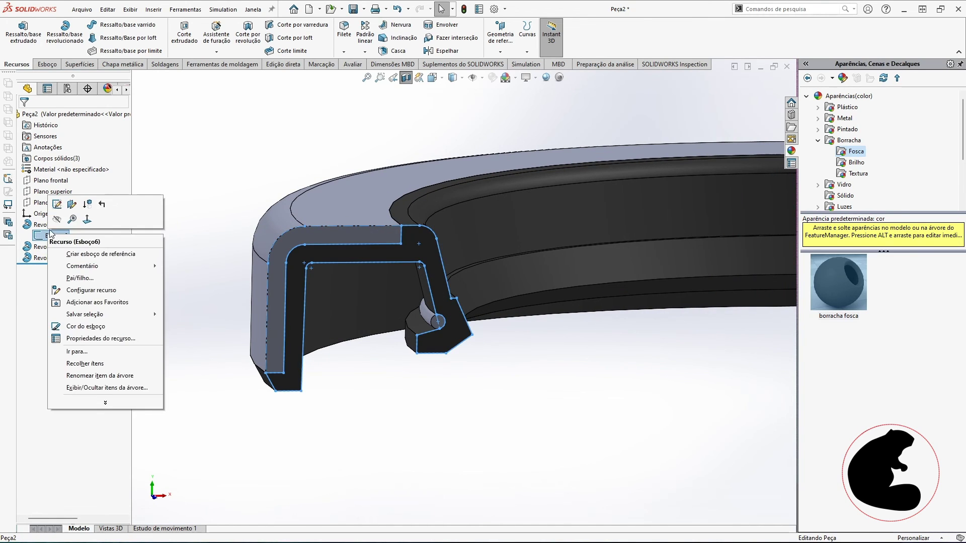
{"action": "left_click", "coordinate": [189, 198]}
{"action": "right_click_drag", "start_coordinate": [210, 190], "coordinate": [229, 153]}
{"action": "middle_click_drag", "start_coordinate": [502, 369], "coordinate": [468, 323]}
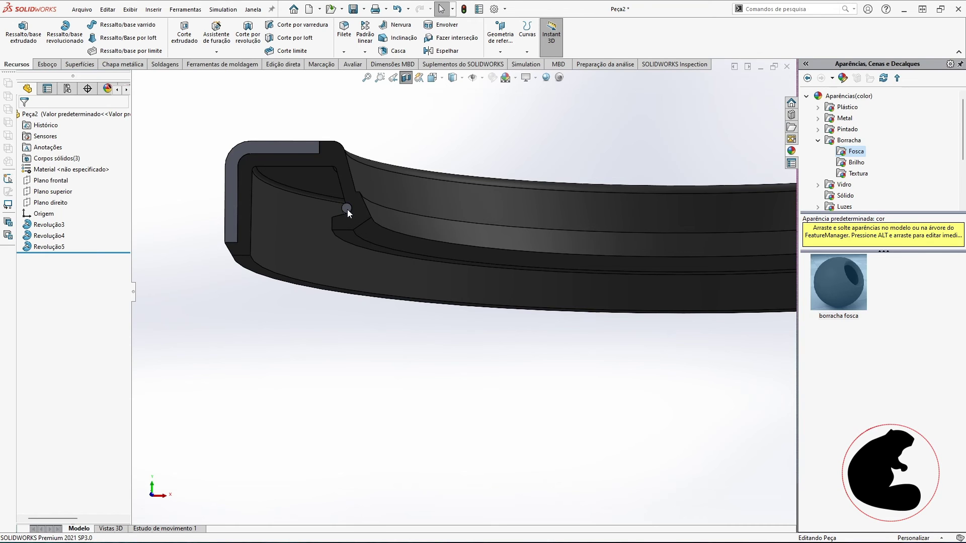
{"action": "scroll", "coordinate": [348, 183], "scroll_direction": "up", "scroll_amount": 8}
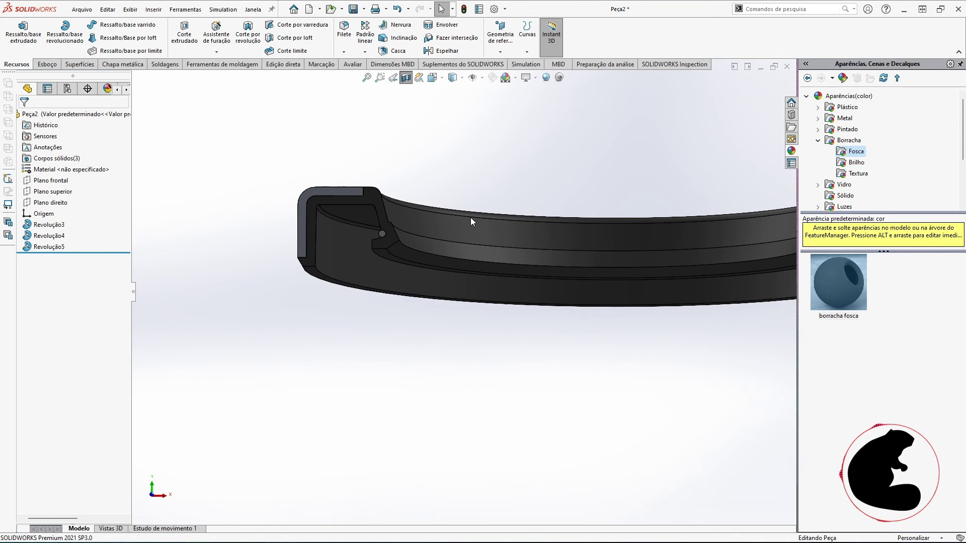
{"action": "scroll", "coordinate": [388, 239], "scroll_direction": "down", "scroll_amount": 8}
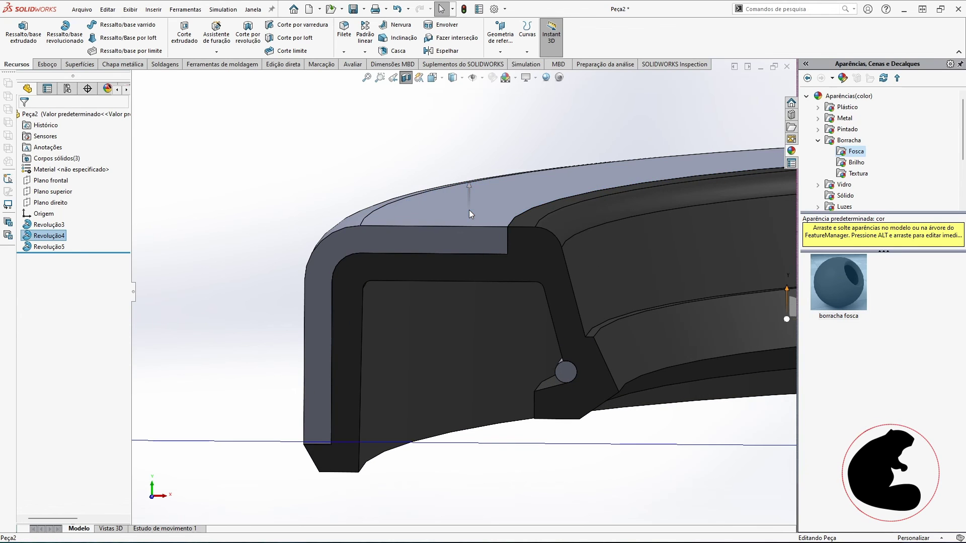
Step: Change Revolução3's vertical top-wall dimension from 1.00 to 0.70 and rebuild the seal
{"action": "scroll", "coordinate": [457, 301], "scroll_direction": "up", "scroll_amount": 5}
{"action": "left_click", "coordinate": [457, 267]}
{"action": "middle_click_drag", "start_coordinate": [484, 301], "coordinate": [494, 276]}
{"action": "left_click", "coordinate": [494, 276]}
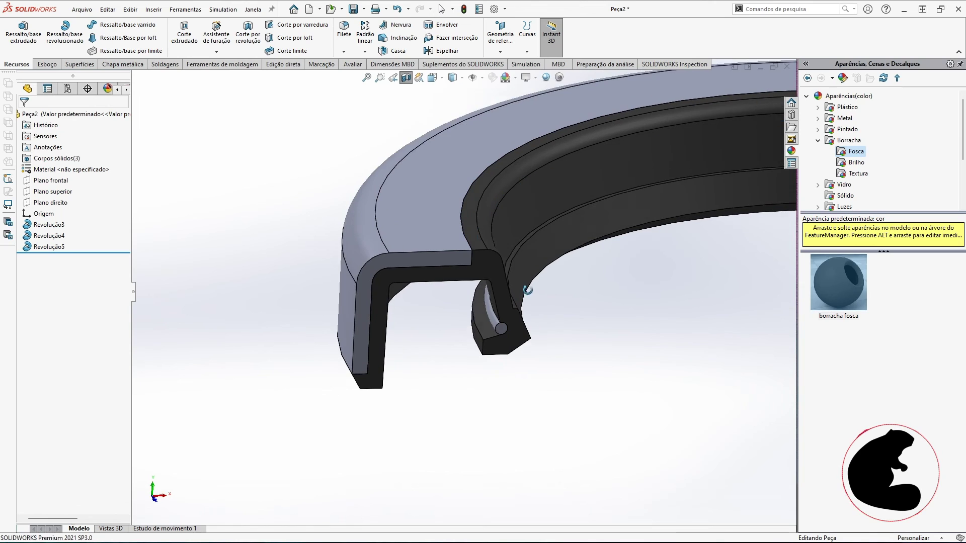
{"action": "left_click", "coordinate": [497, 285]}
{"action": "scroll", "coordinate": [497, 285], "scroll_direction": "up", "scroll_amount": 6}
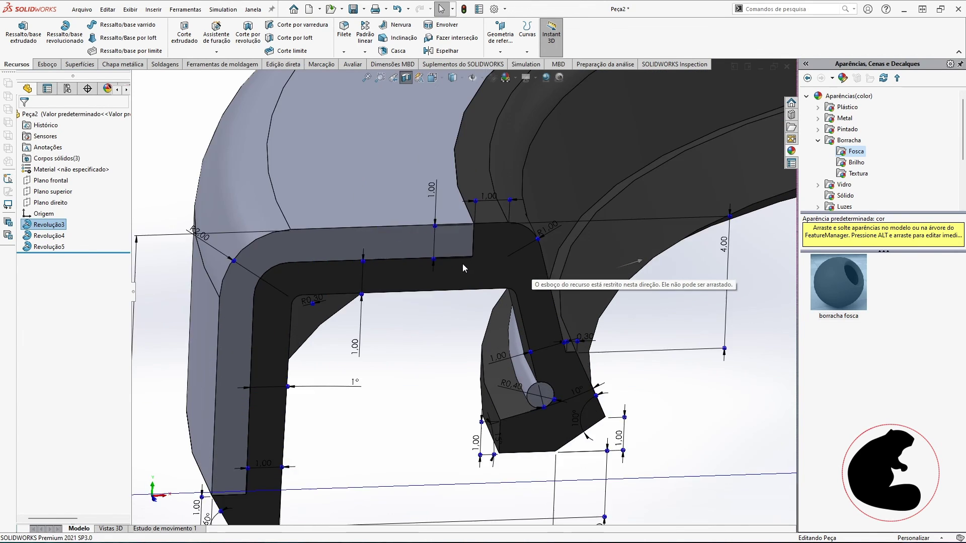
{"action": "double_click", "coordinate": [423, 166]}
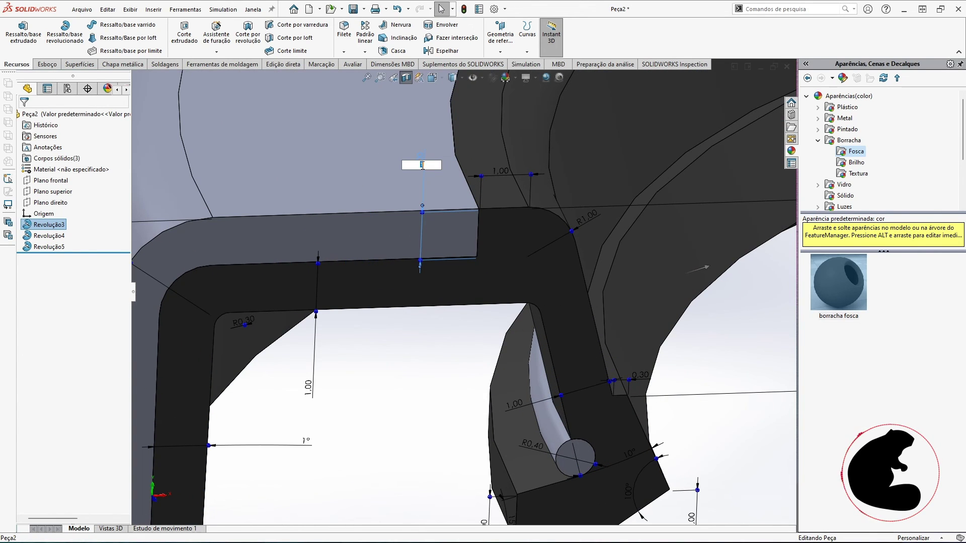
{"action": "key", "text": "Return"}
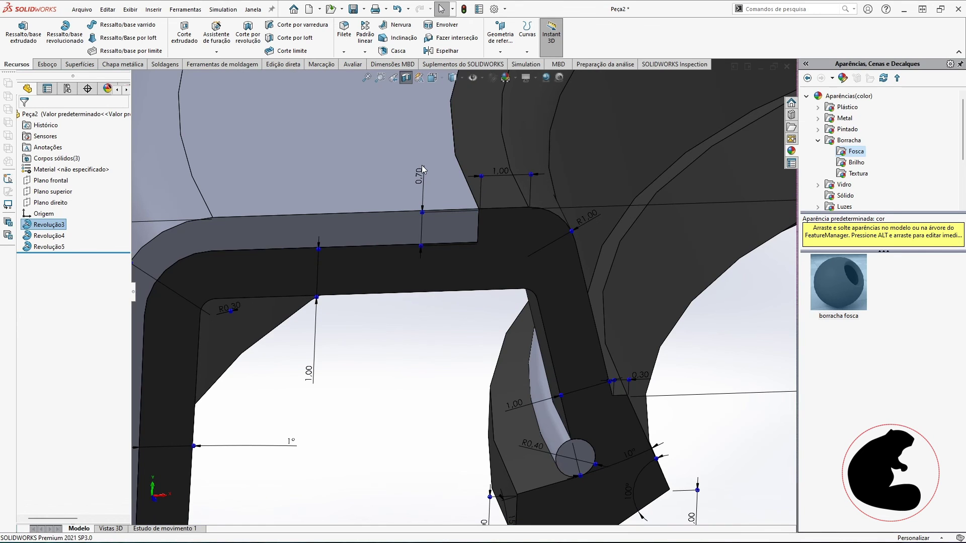
{"action": "scroll", "coordinate": [460, 415], "scroll_direction": "up", "scroll_amount": 8}
{"action": "left_click", "coordinate": [459, 415]}
{"action": "scroll", "coordinate": [490, 301], "scroll_direction": "down", "scroll_amount": 6}
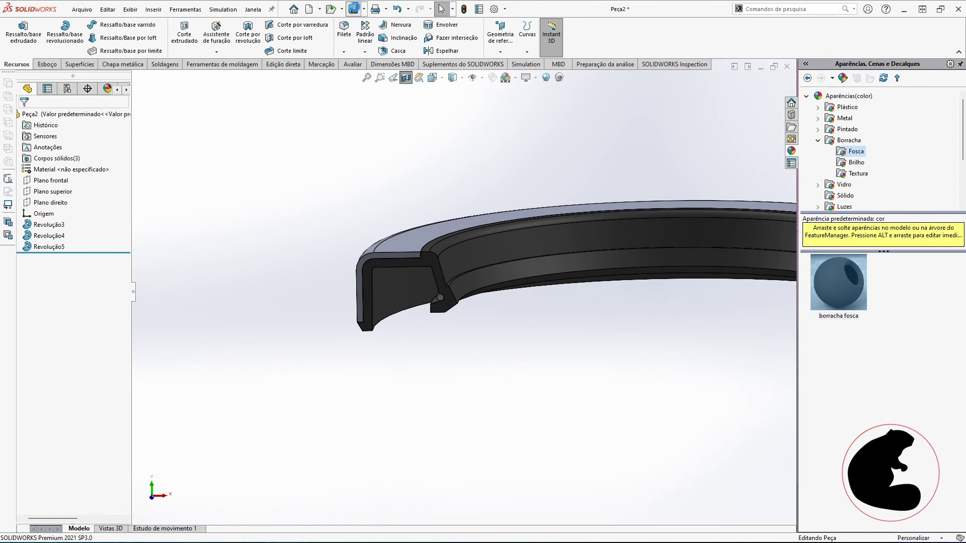
{"action": "left_click", "coordinate": [353, 8]}
Step: Create a 'Retentor BA' folder in Documentos > Desenhos Canal SW and save the part there as 'Retentor BA'
{"action": "scroll", "coordinate": [165, 145], "scroll_direction": "up", "scroll_amount": 5}
{"action": "left_click", "coordinate": [164, 142]}
{"action": "left_click", "coordinate": [159, 151]}
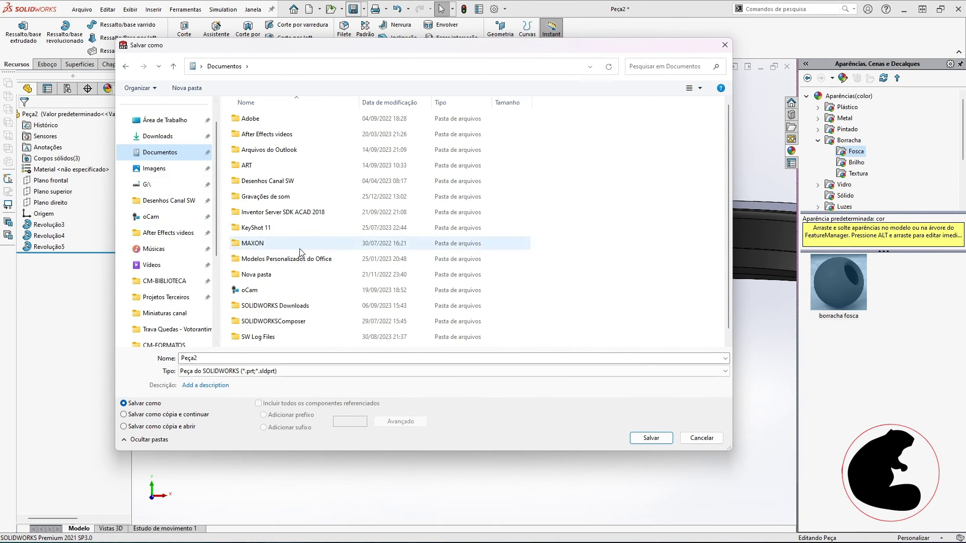
{"action": "double_click", "coordinate": [265, 180]}
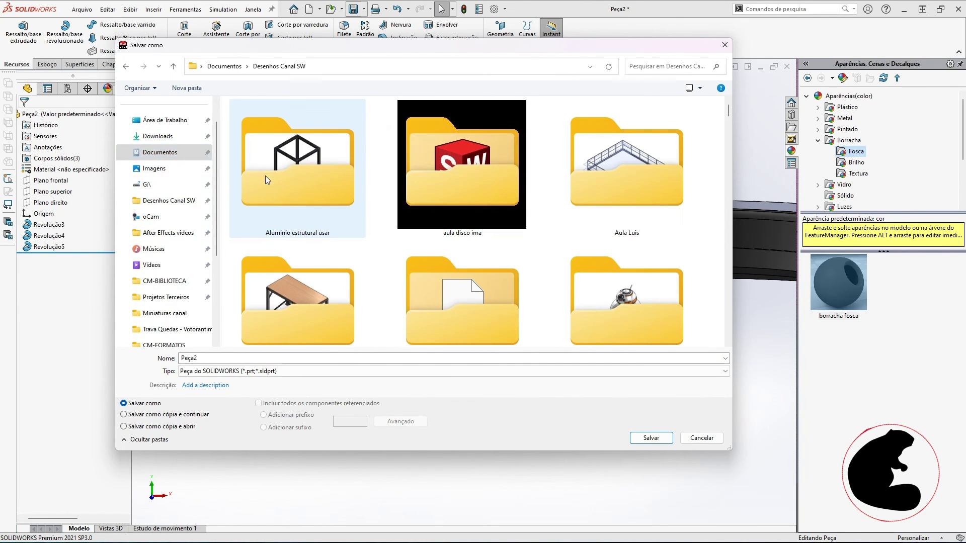
{"action": "right_click", "coordinate": [228, 225]}
{"action": "left_click", "coordinate": [356, 321]}
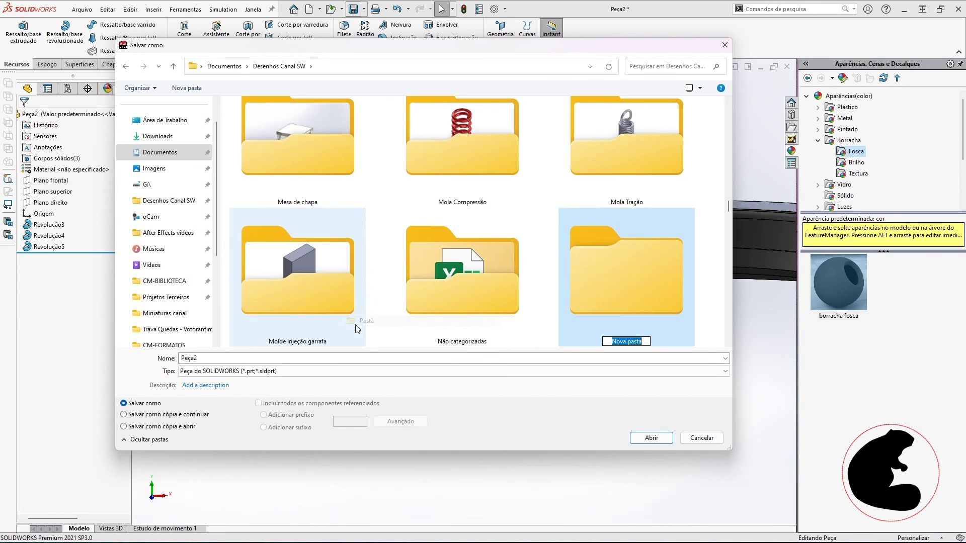
{"action": "type", "text": "Retento"}
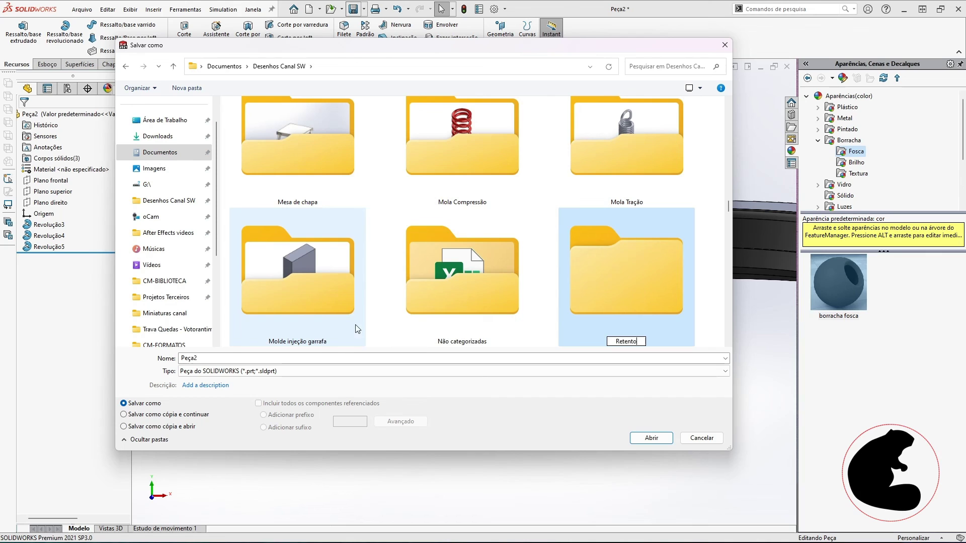
{"action": "type", "text": "r BA"}
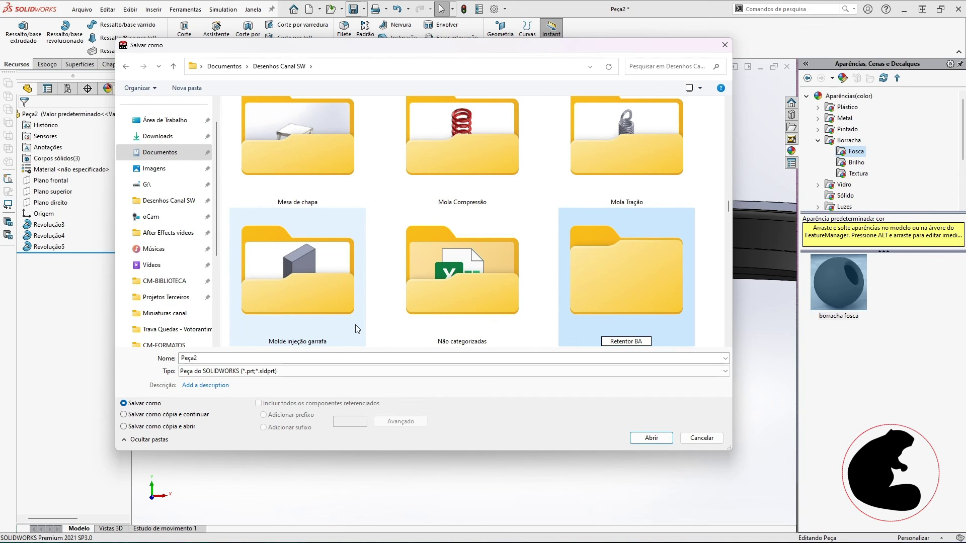
{"action": "key", "text": "Return"}
{"action": "key", "text": "Return"}
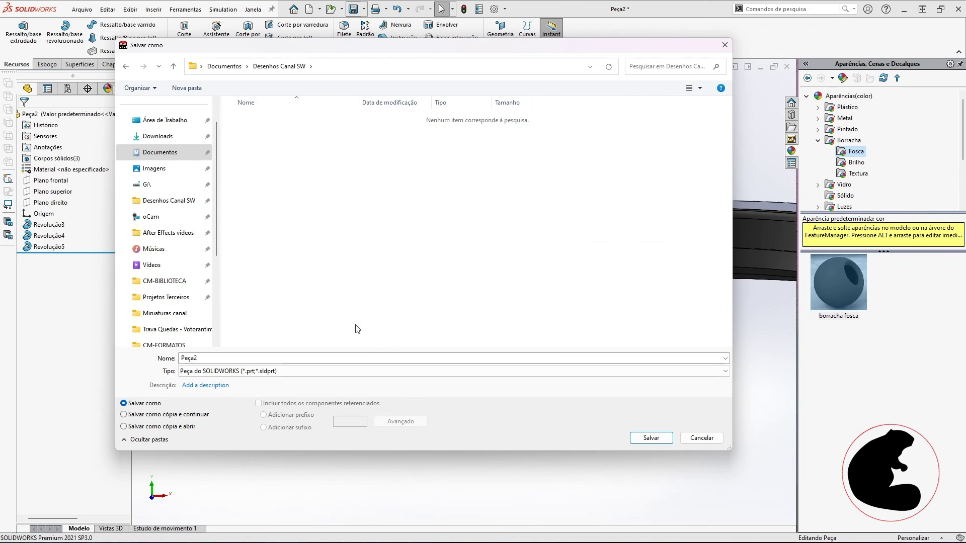
{"action": "type", "text": "Retentor"}
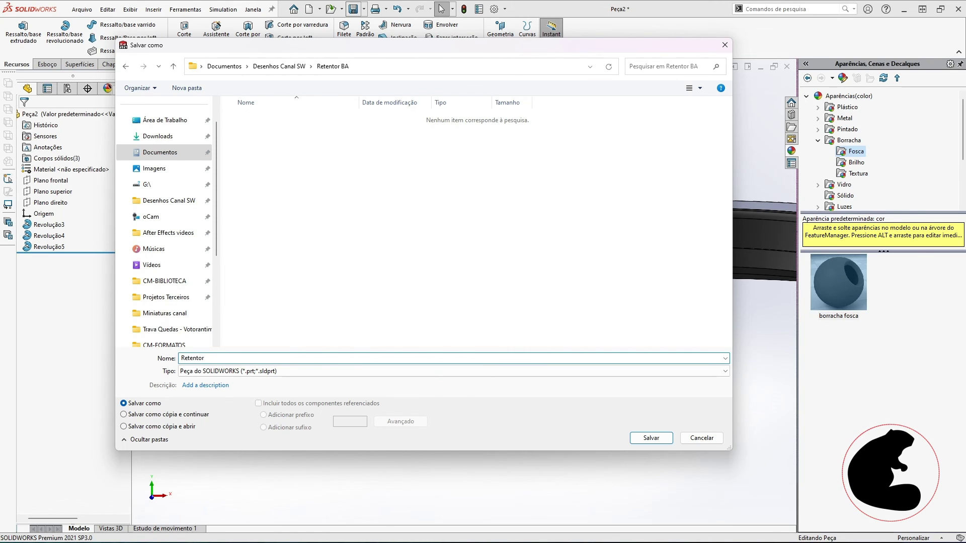
{"action": "type", "text": " BA"}
{"action": "left_click", "coordinate": [648, 439]}
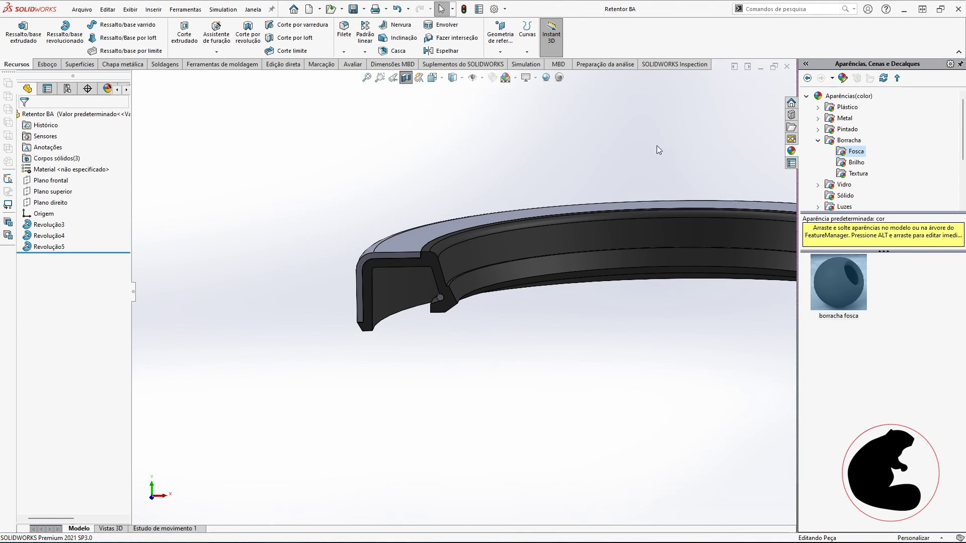
Step: Show the ring in isometric view, zoomed in, with the A-5 seal reference drawing alongside
{"action": "key", "text": "ctrl+7"}
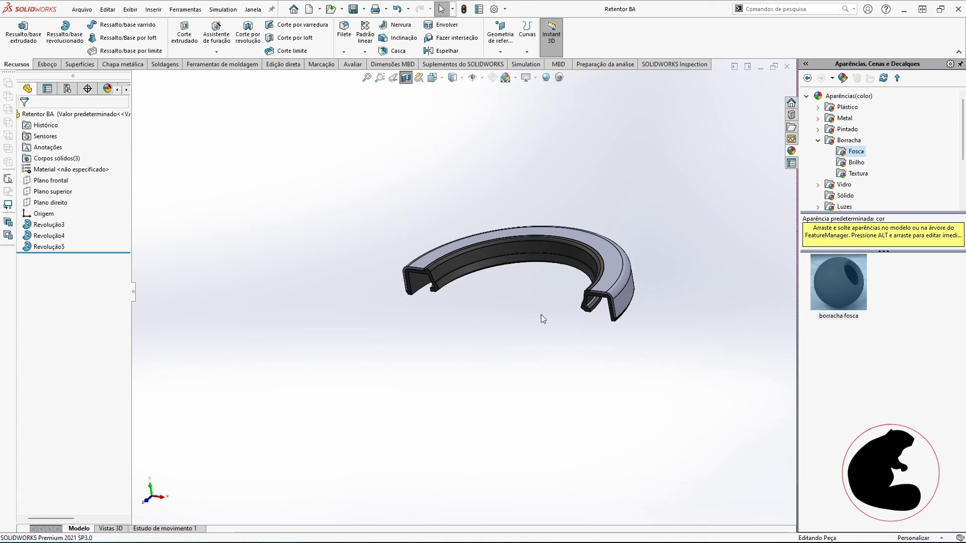
{"action": "scroll", "coordinate": [551, 322], "scroll_direction": "down", "scroll_amount": 4}
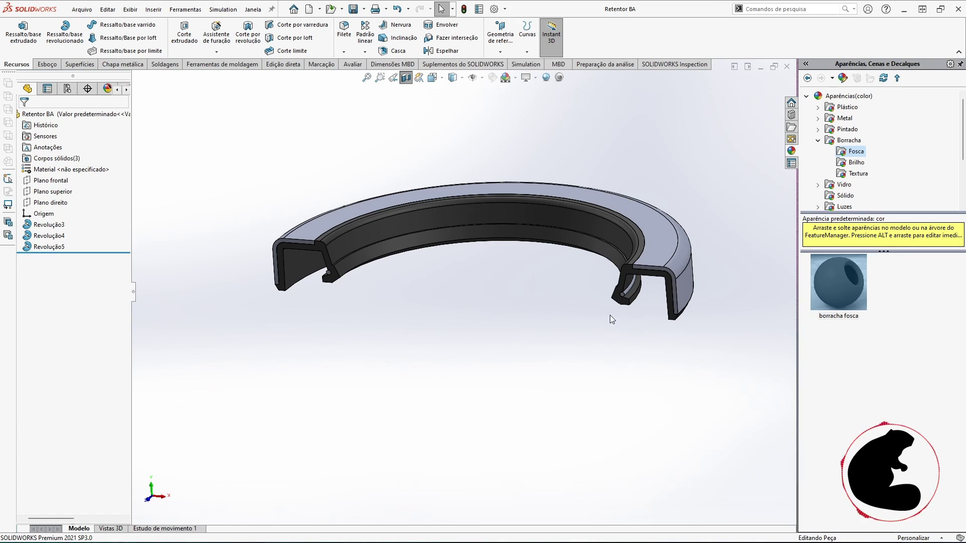
{"action": "scroll", "coordinate": [417, 281], "scroll_direction": "down", "scroll_amount": 3}
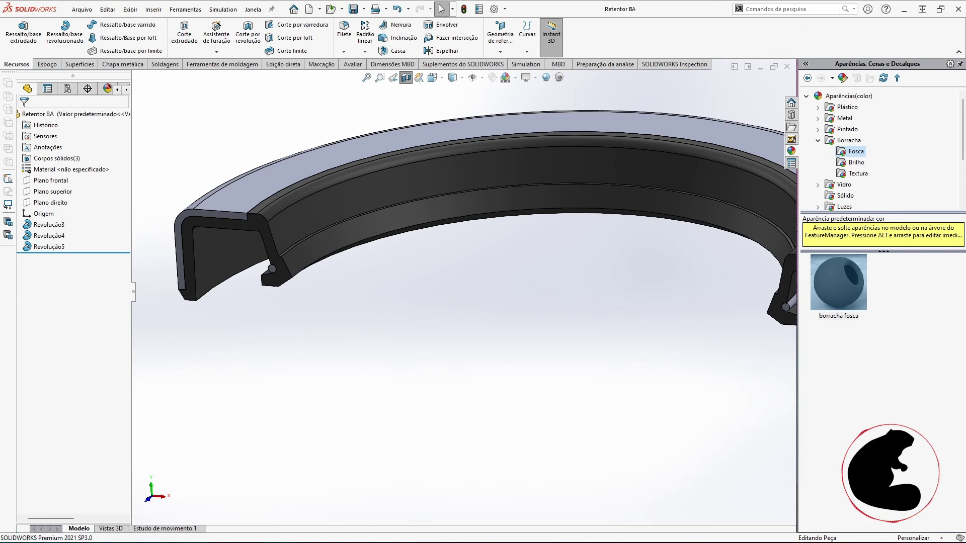
{"action": "left_click_drag", "start_coordinate": [0, 131], "coordinate": [481, 106]}
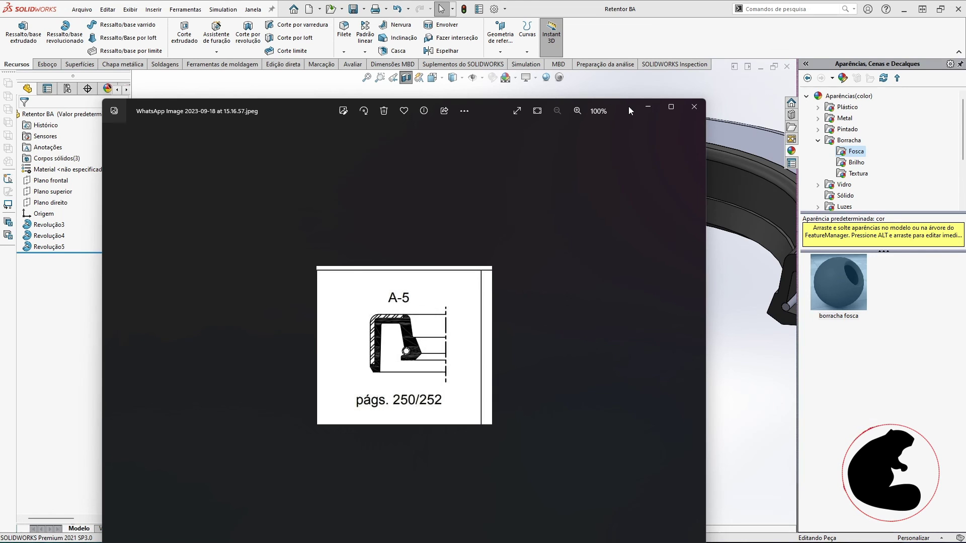
Step: Close the A-5 reference drawing and check the seal's lower lip face and inner edge radius
{"action": "left_click", "coordinate": [694, 107]}
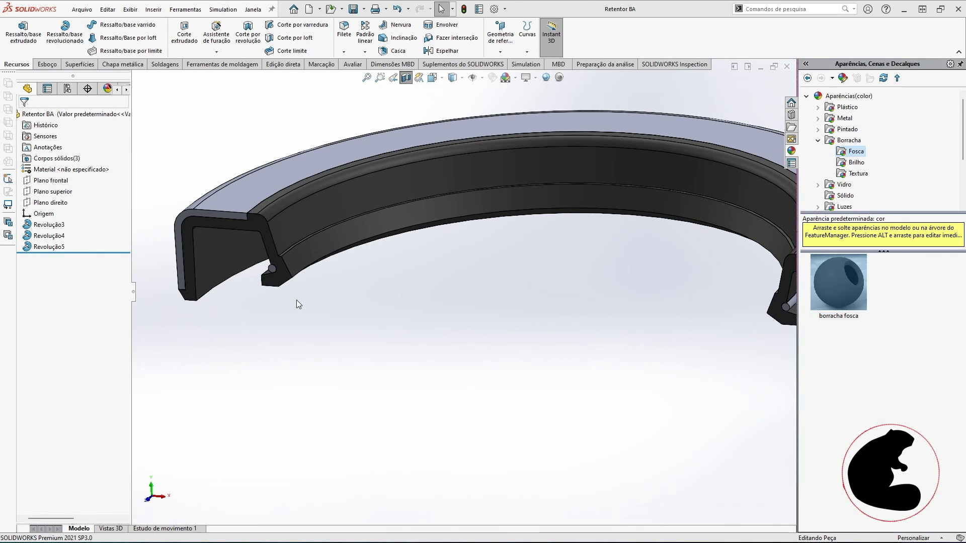
{"action": "middle_click_drag", "start_coordinate": [323, 280], "coordinate": [384, 222]}
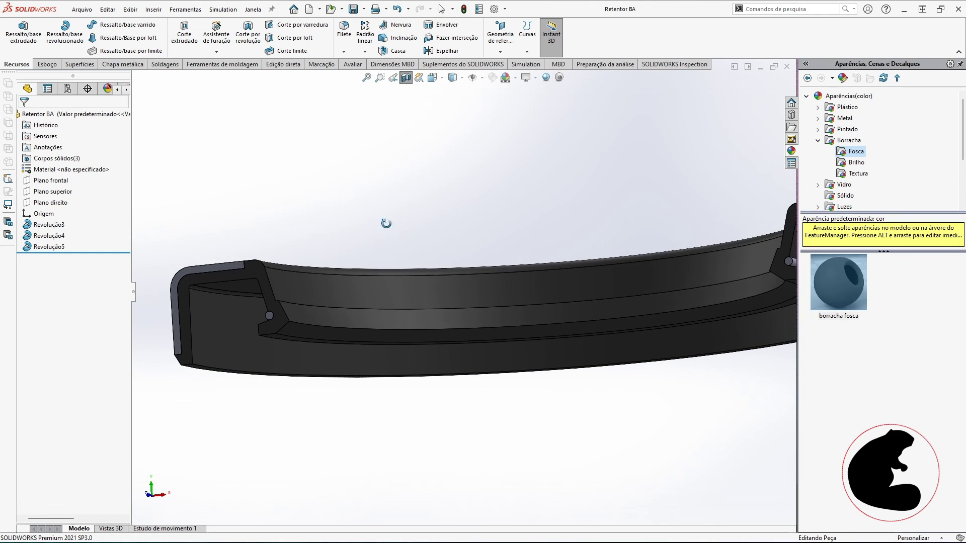
{"action": "left_click", "coordinate": [297, 337]}
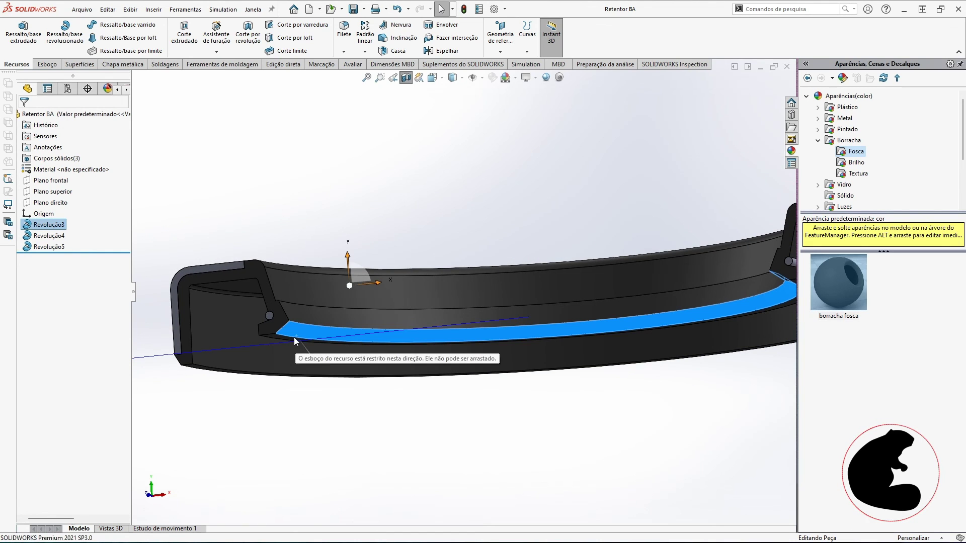
{"action": "left_click", "coordinate": [431, 341]}
Step: Fit the whole Retentor BA ring in view from above and clear the selection
{"action": "key", "text": "f"}
{"action": "middle_click_drag", "start_coordinate": [450, 379], "coordinate": [425, 377]}
{"action": "key", "text": "Escape"}
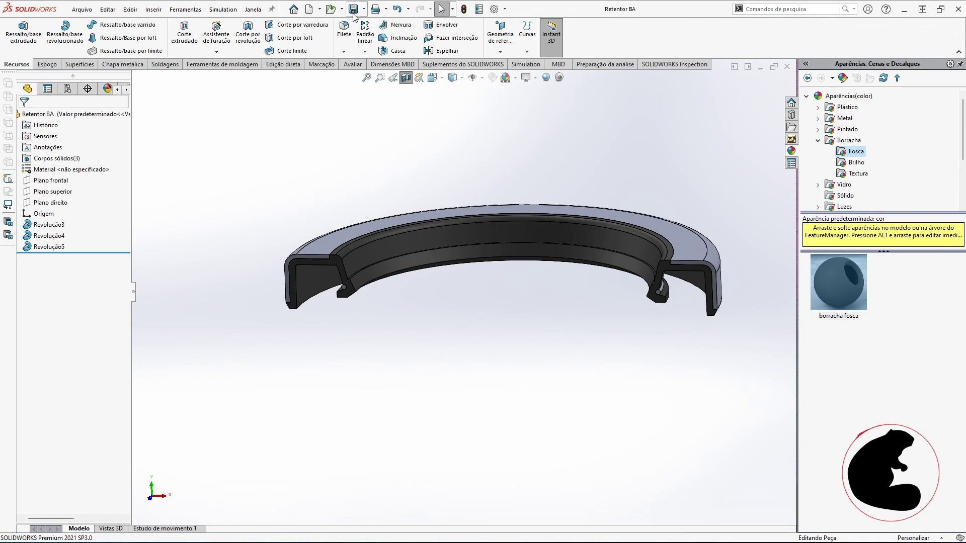